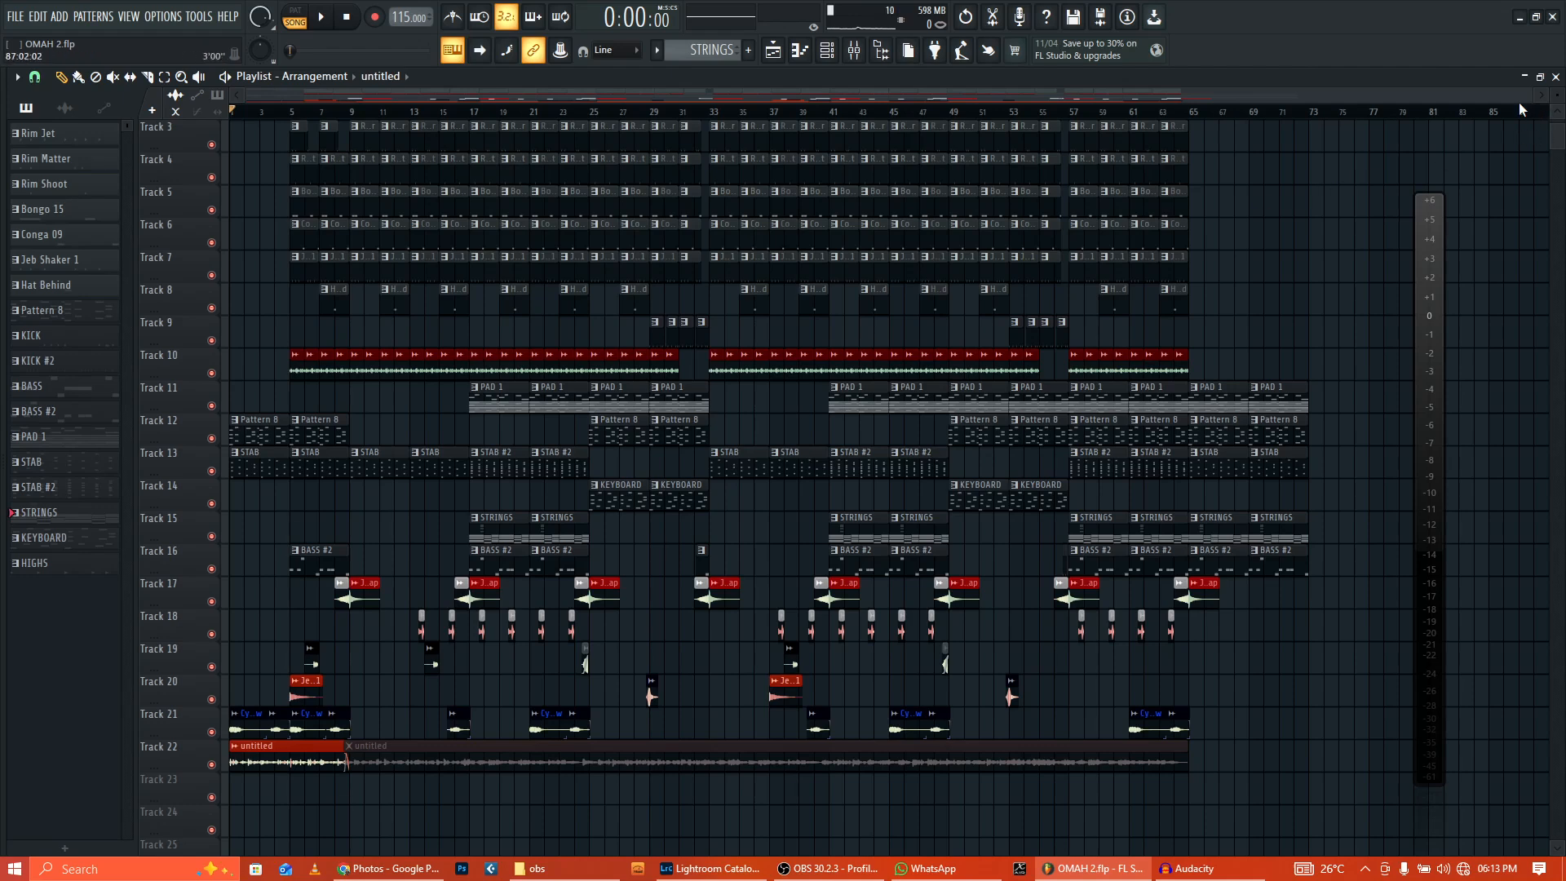
Step: Play the full arrangement from the selected ruler range, then stop and return to the start
left_click_drag(1527, 99, 1309, 98)
left_click(322, 20)
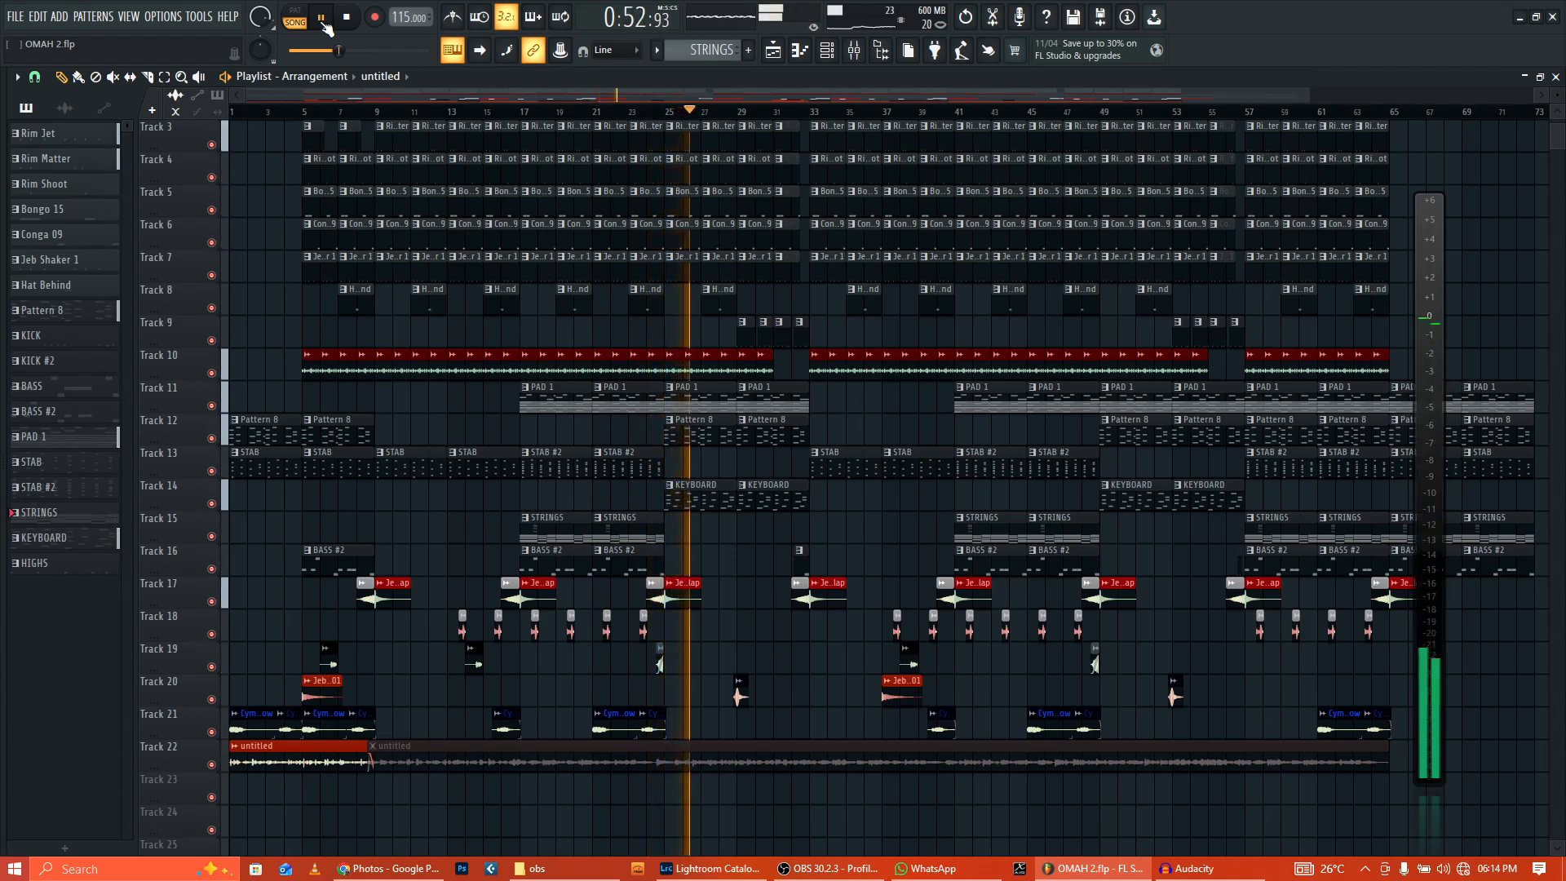
left_click(349, 21)
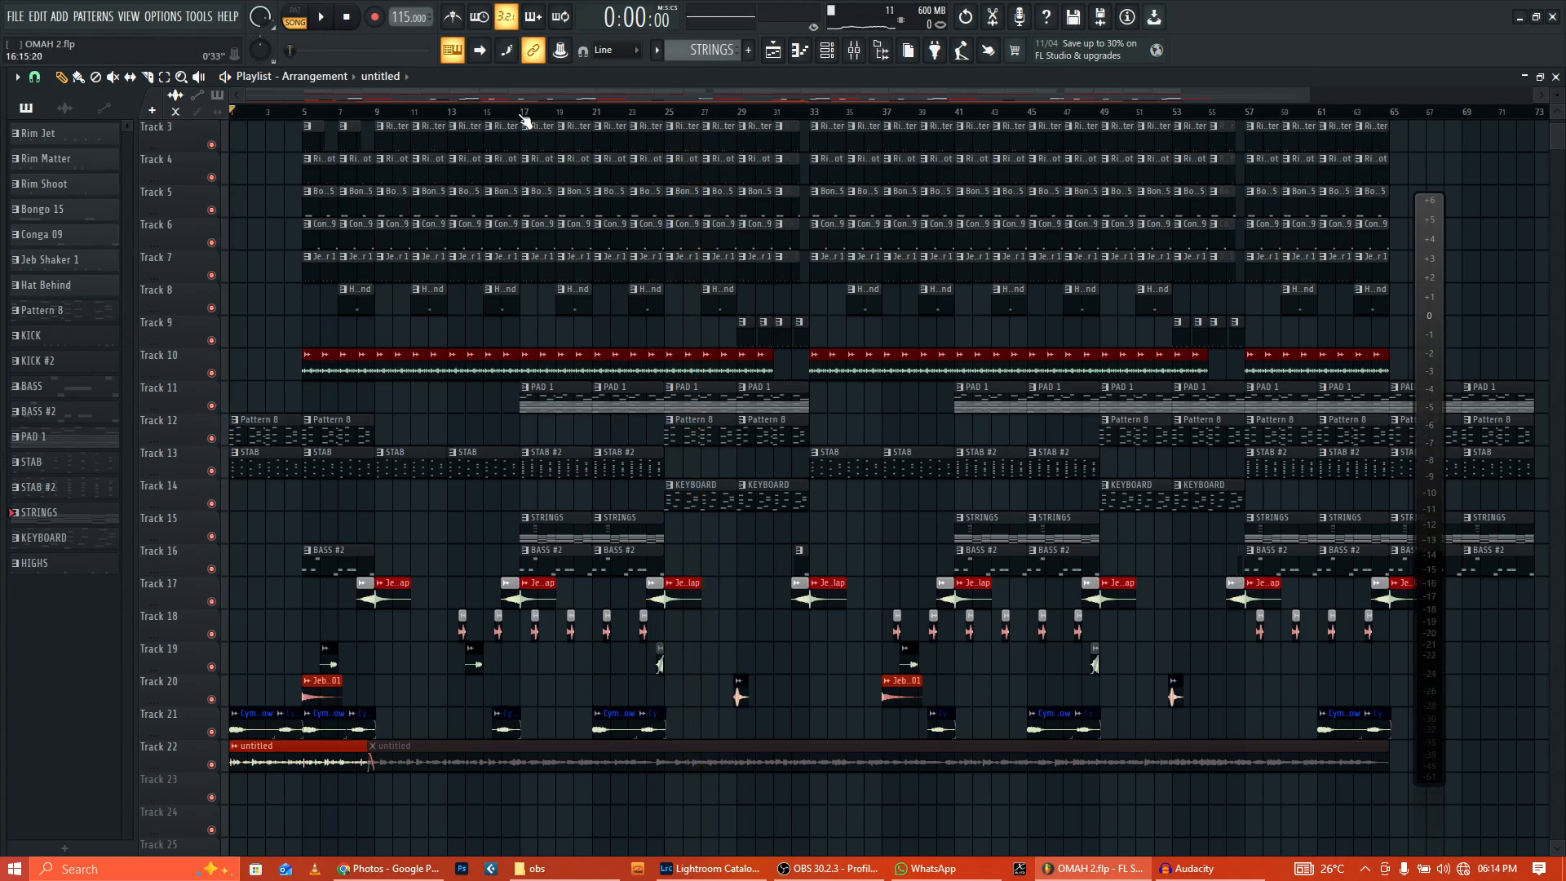
Step: Mark a short loop range, unmute tracks 1 and 2, and play the section
left_click_drag(525, 120, 459, 118)
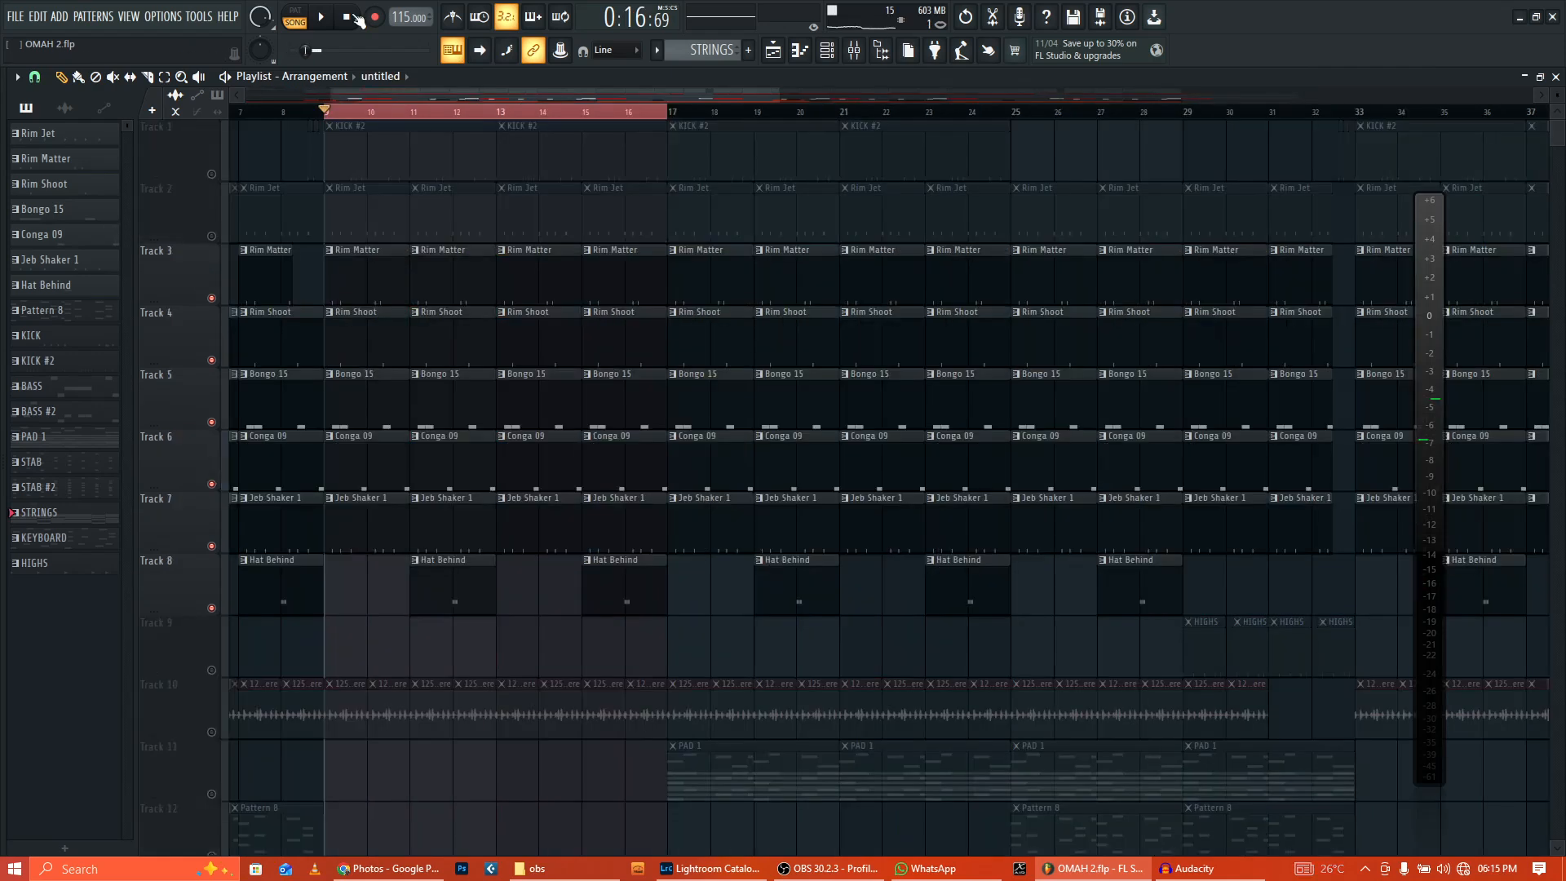
left_click_drag(211, 237, 211, 173)
left_click(324, 18)
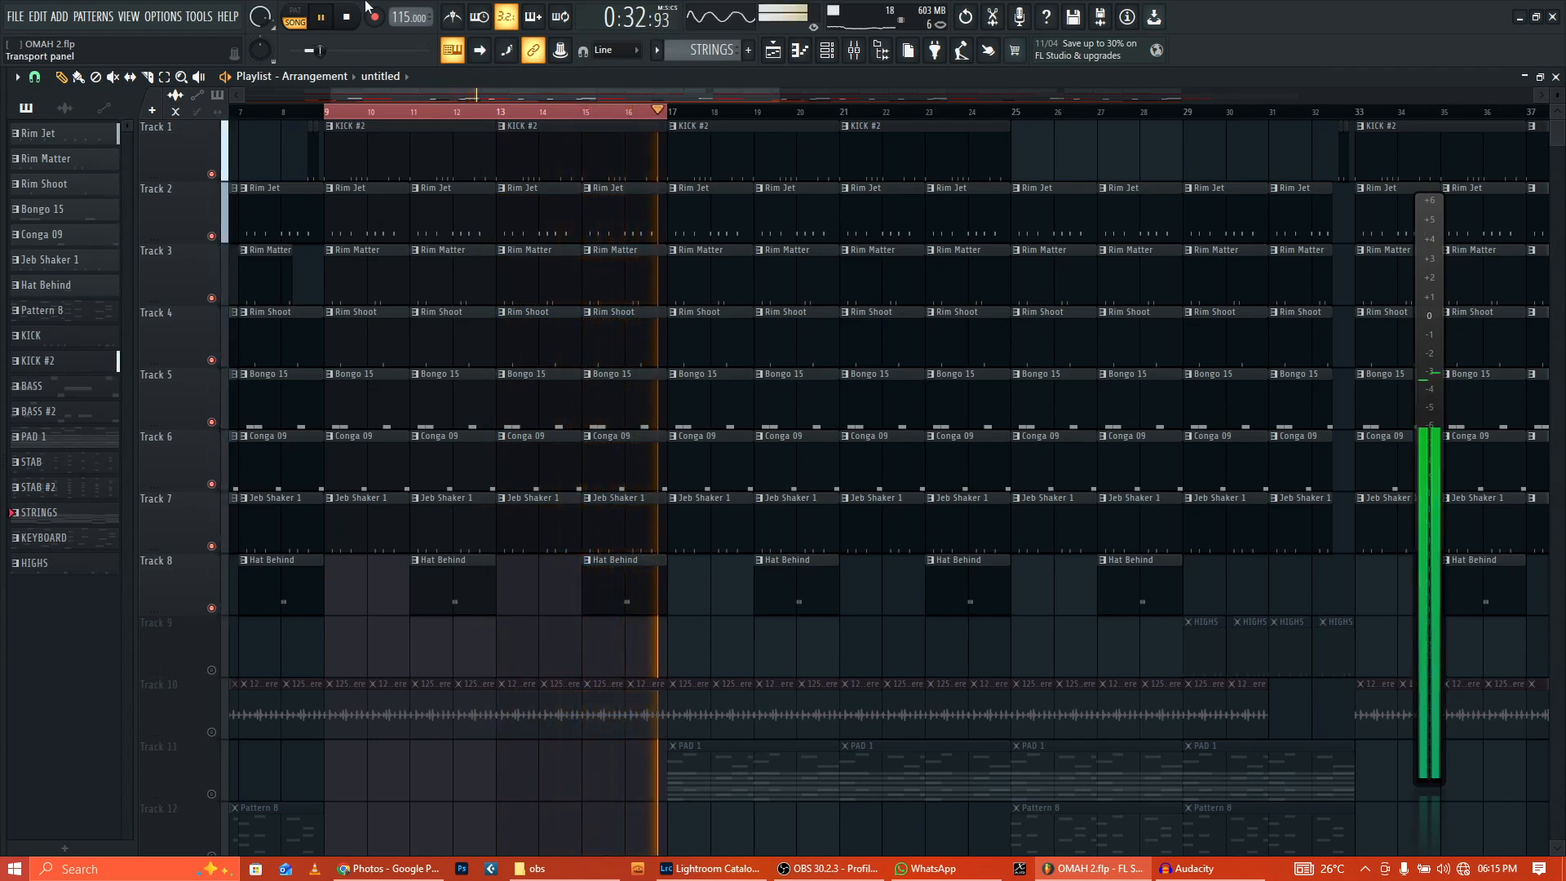
left_click(348, 19)
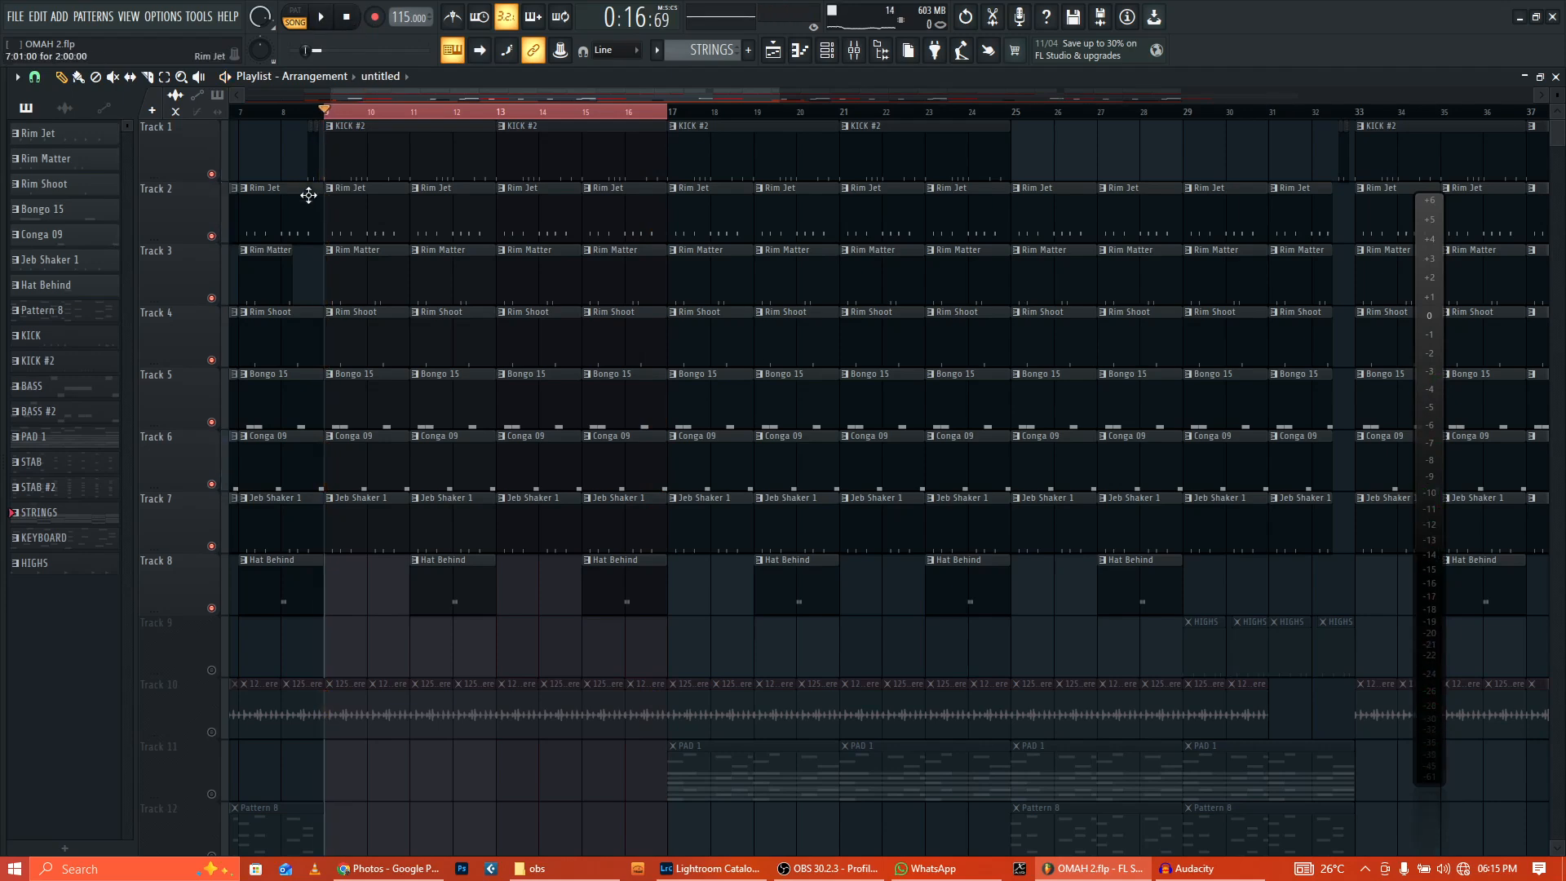
Step: Solo Track 2 and make Rim Jet the current pattern in the channel rack
right_click(213, 238)
left_click_drag(777, 96, 617, 102)
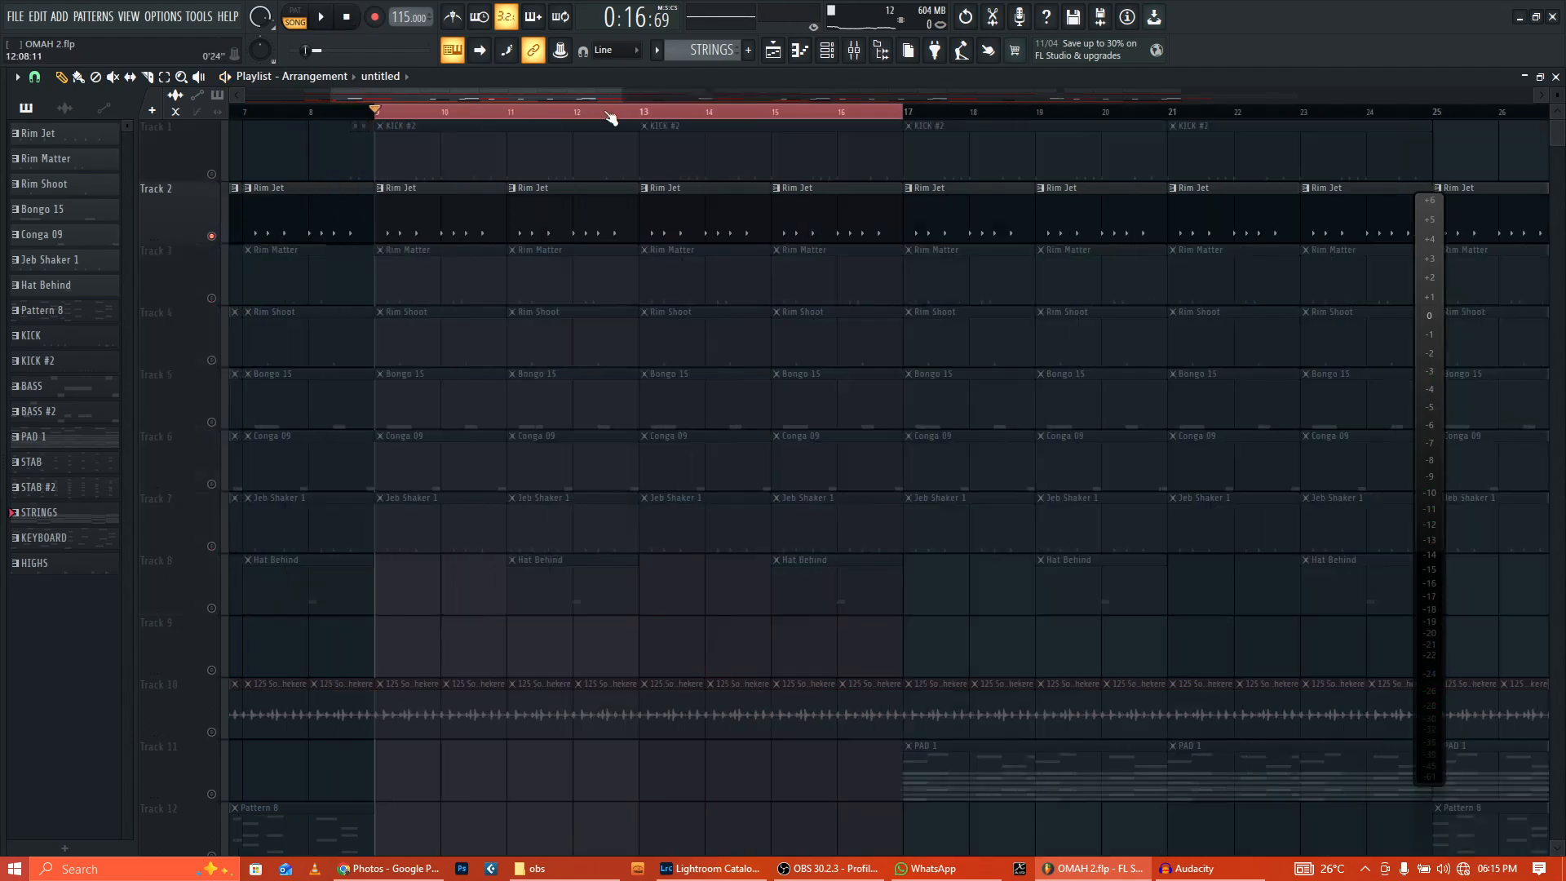
left_click(420, 212)
key("F6")
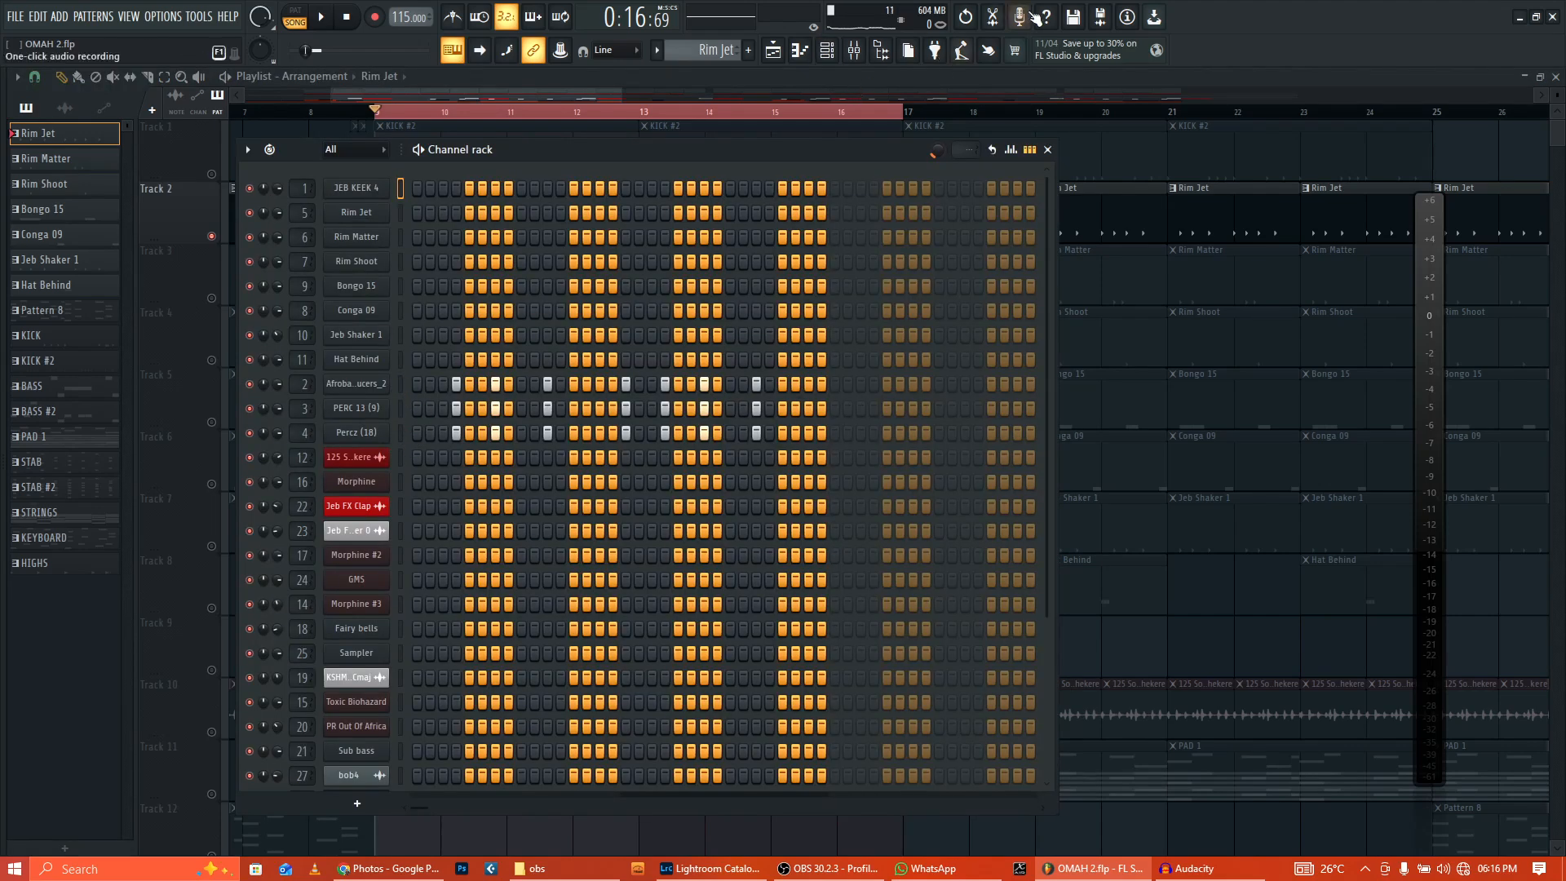
left_click(854, 54)
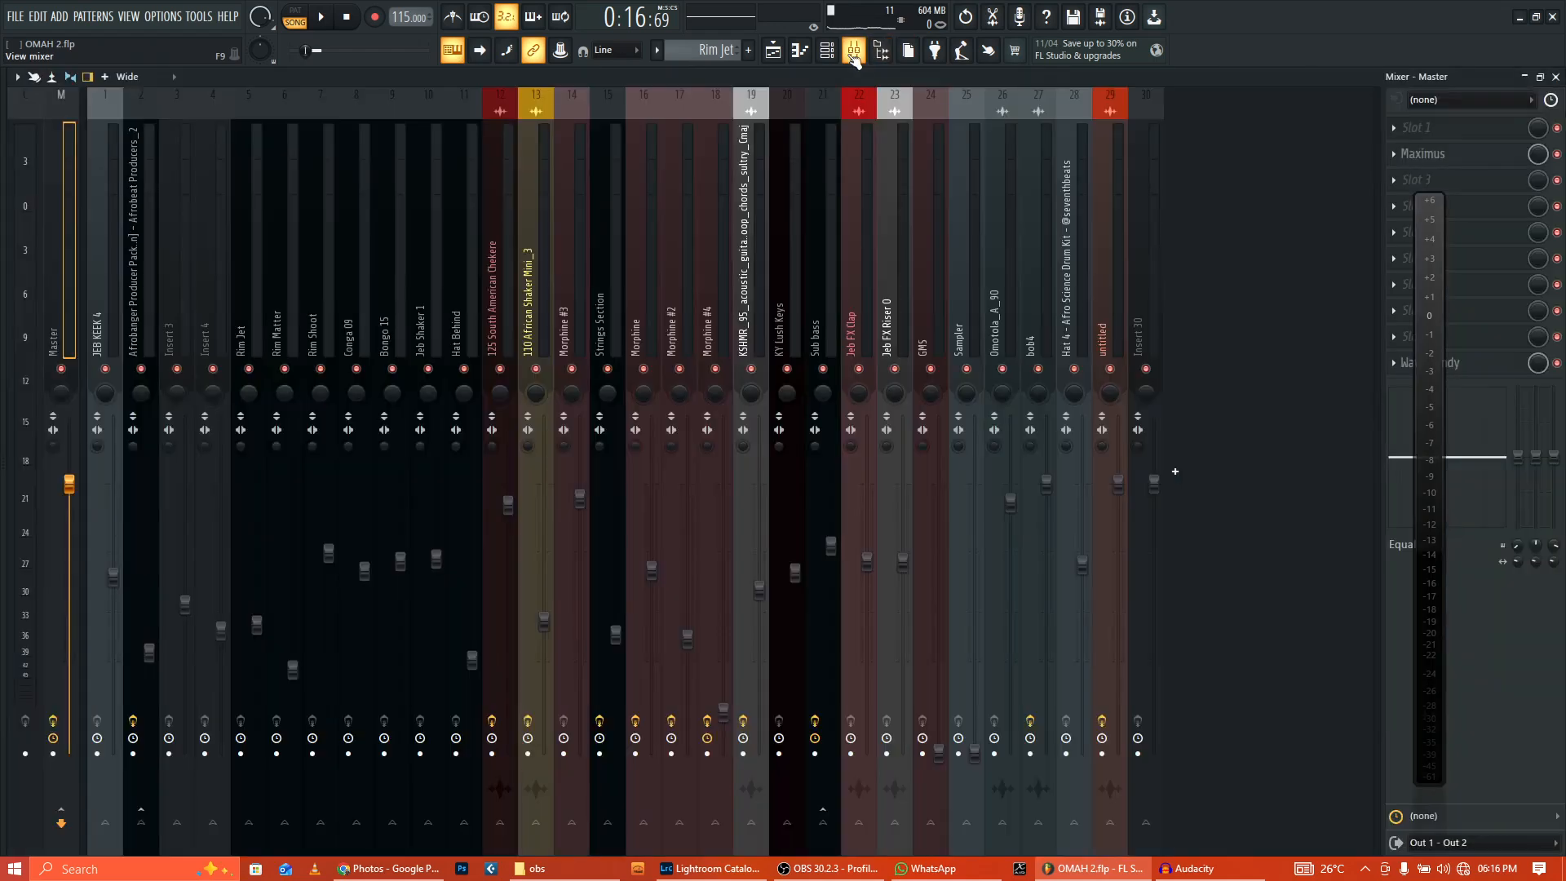
left_click(138, 343)
left_click(171, 333)
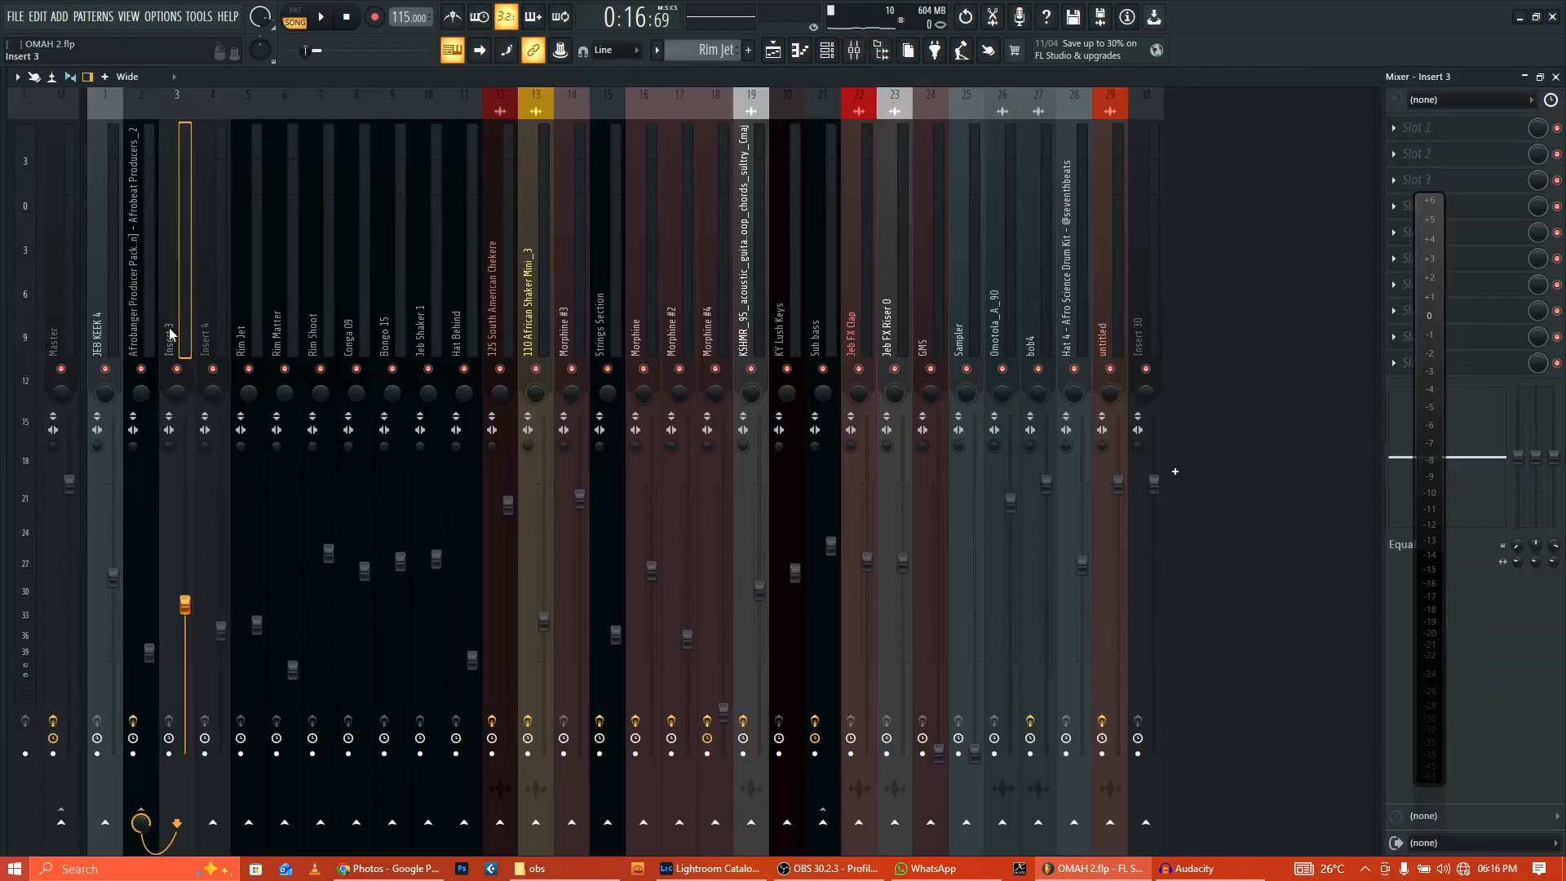
left_click(170, 322)
left_click(140, 318)
left_click(172, 318)
left_click(204, 320)
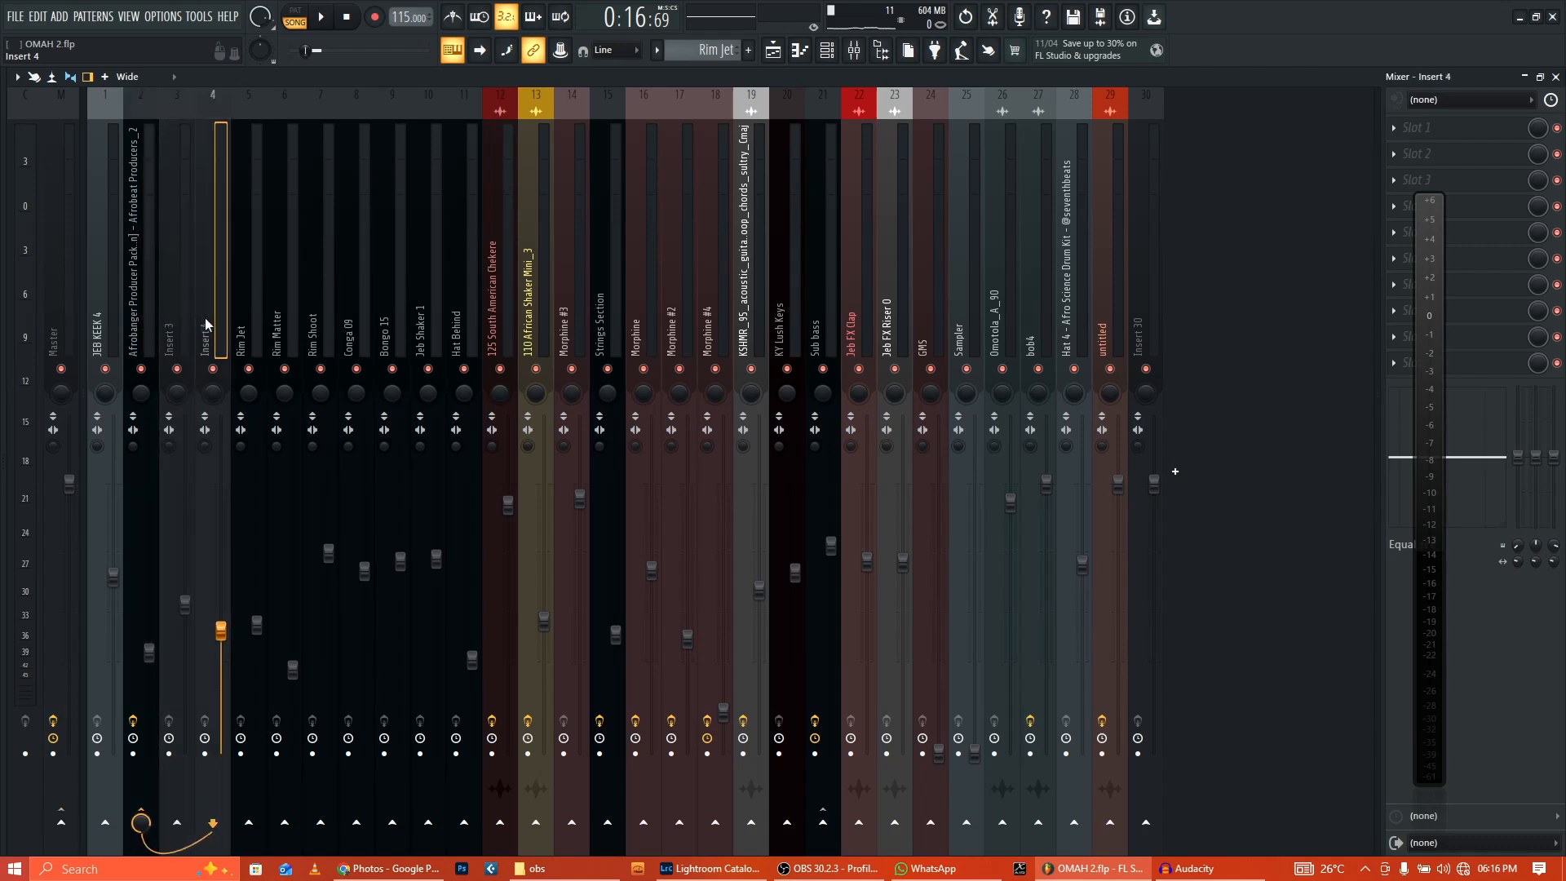
left_click(141, 326)
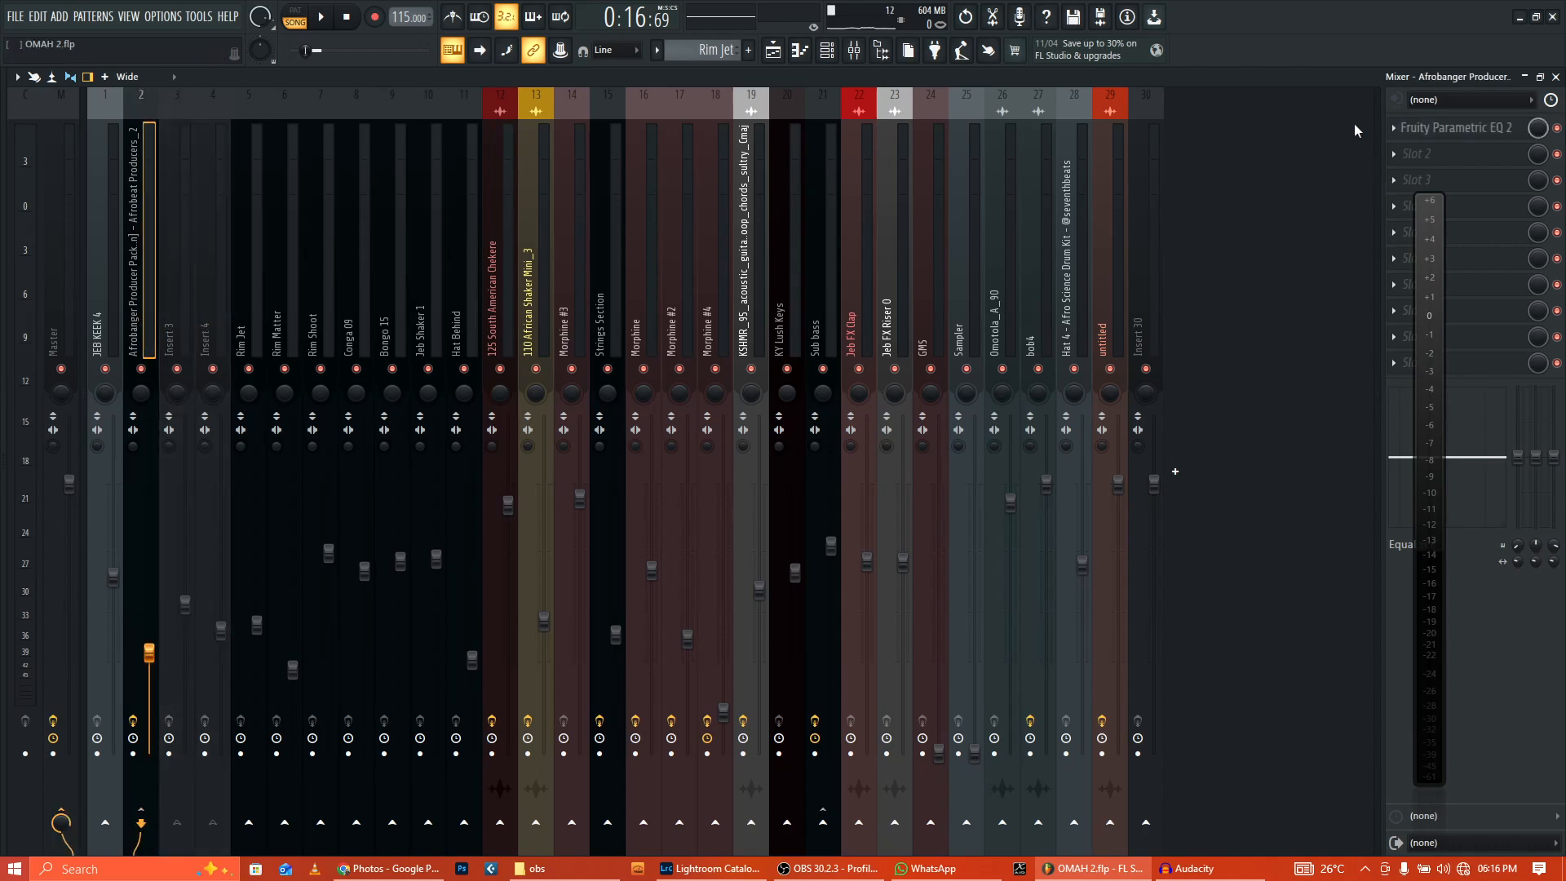
left_click(1447, 132)
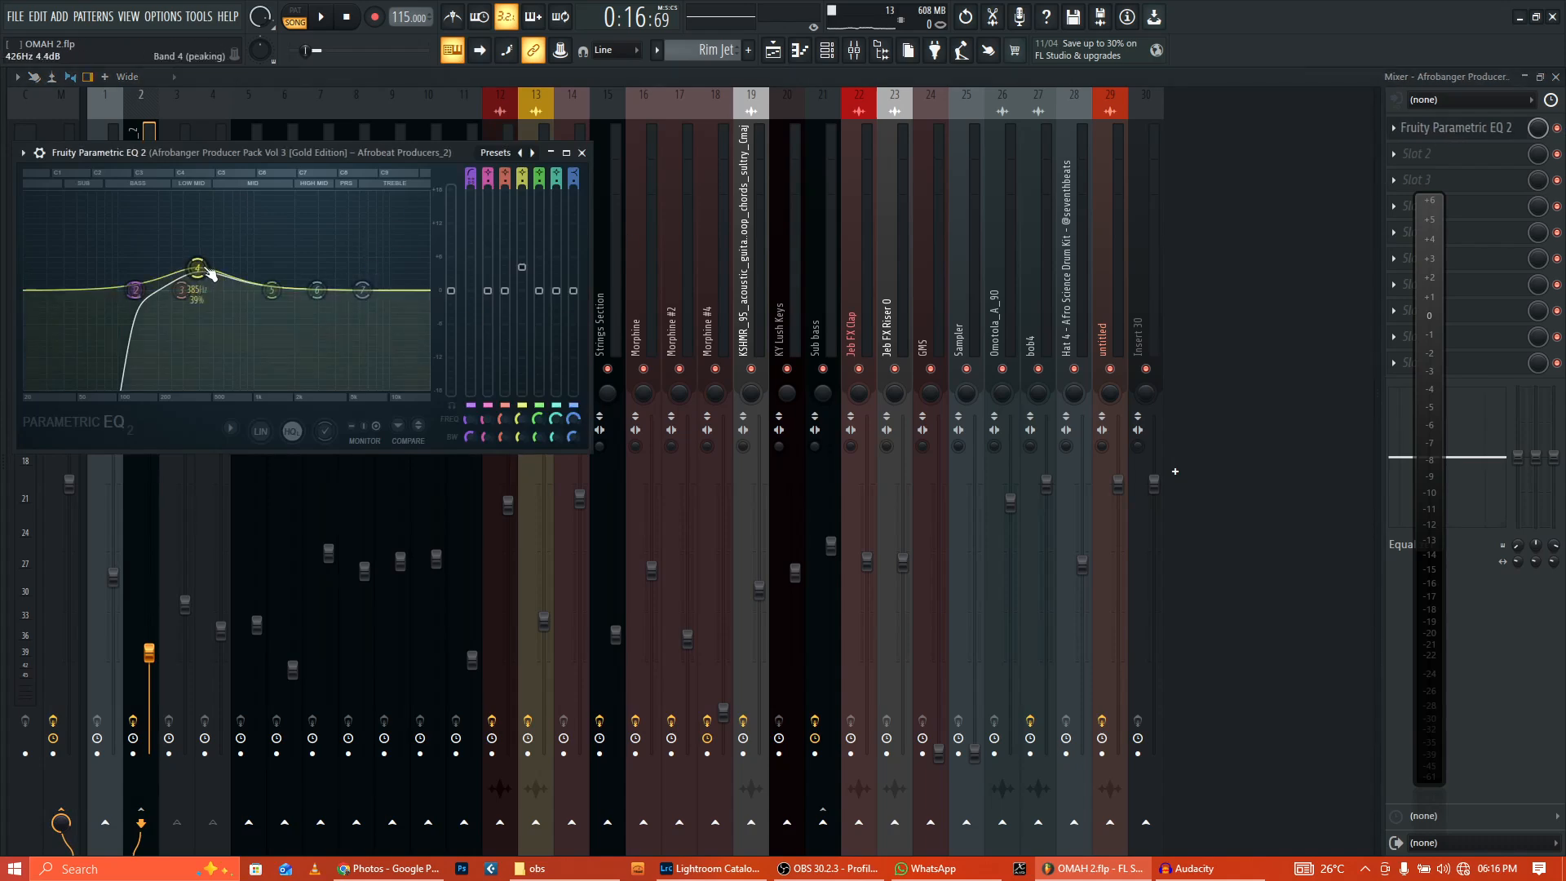
left_click(581, 153)
key("F5")
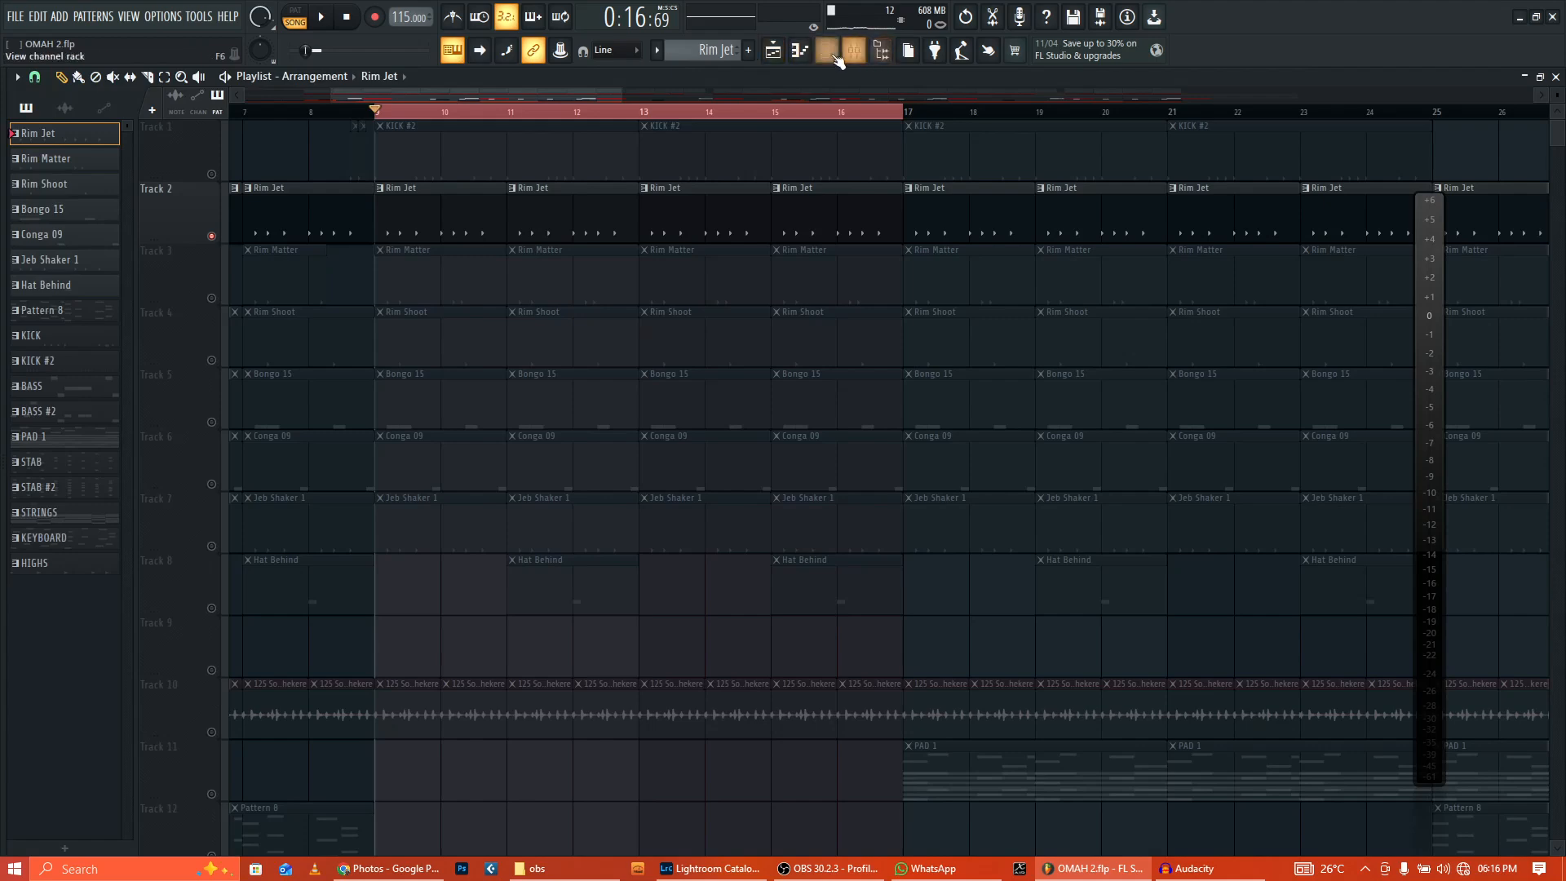
key("F6")
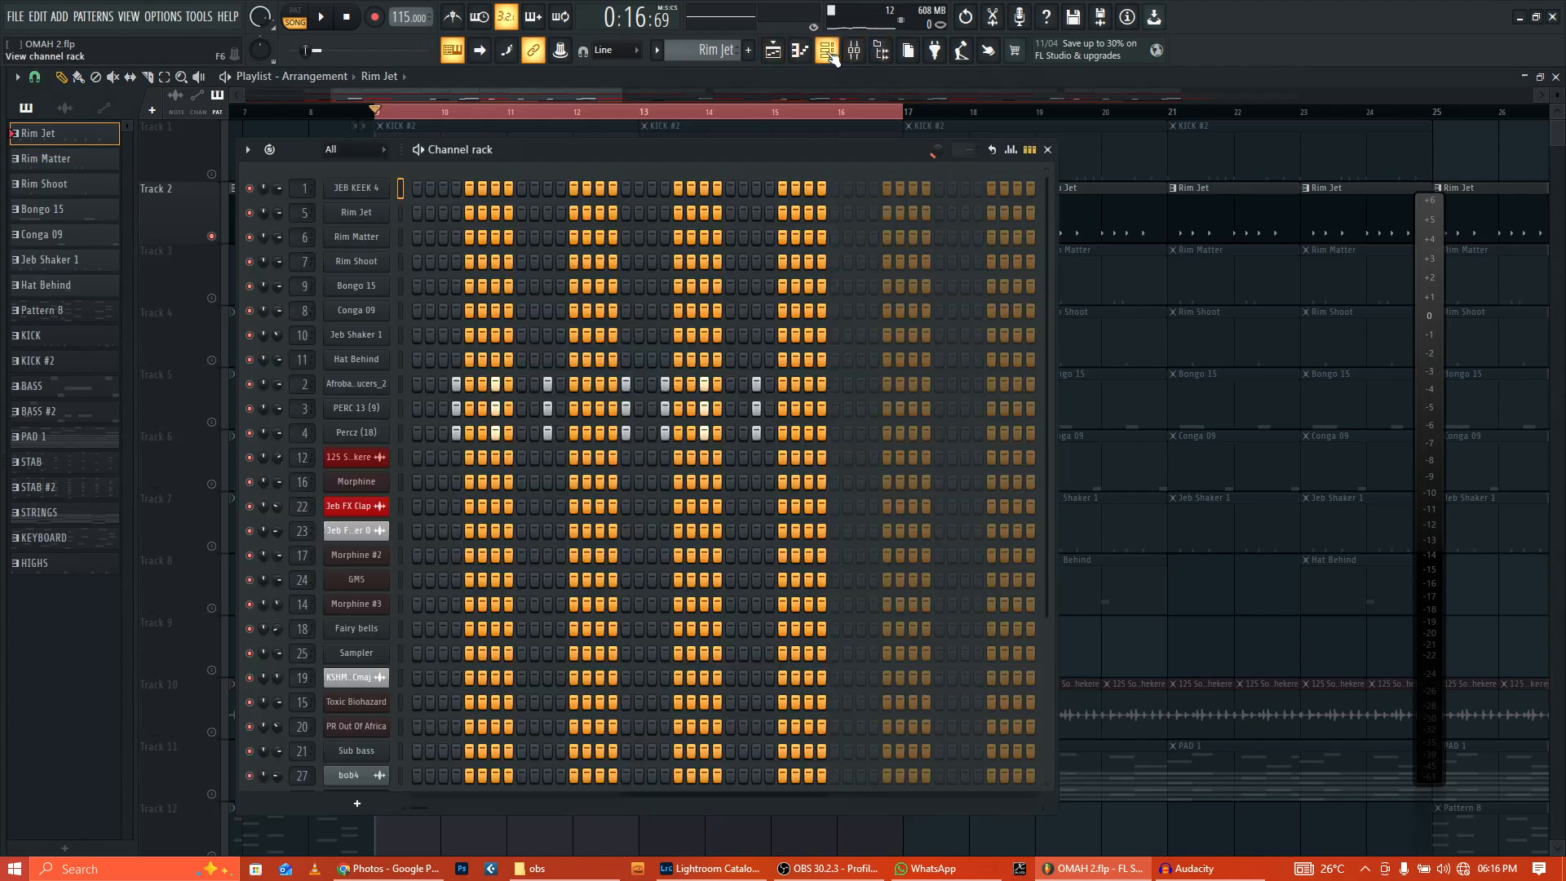
Step: Play and stop the Rim Jet loop, then close the channel rack
left_click(319, 18)
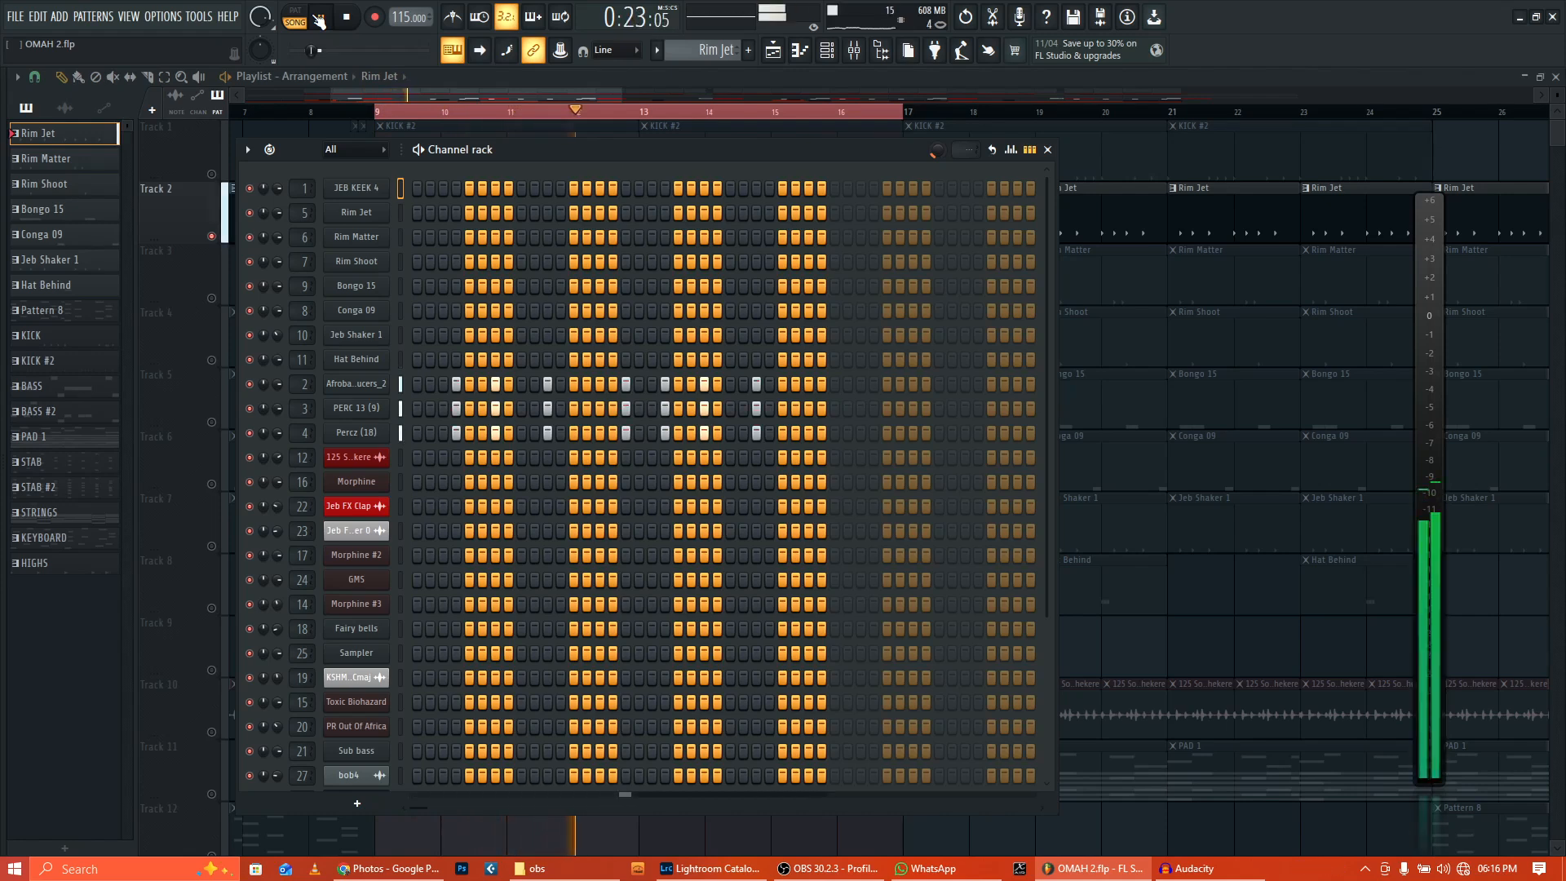
key("space")
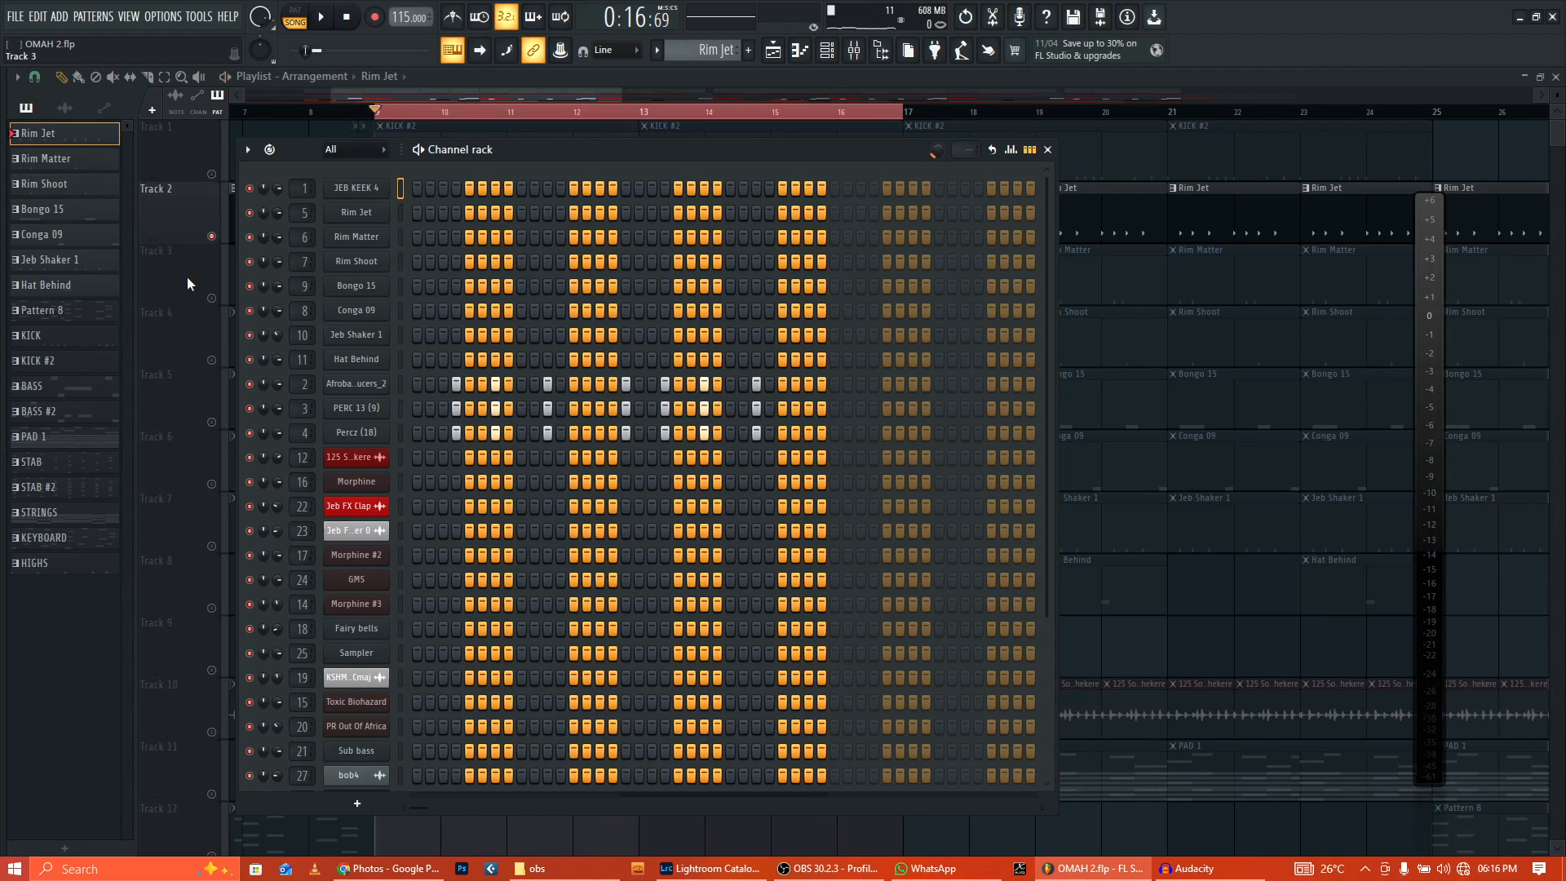
key("F6")
Step: Solo and play the Rim Matter track, then move the solo to Track 4
left_click(213, 298)
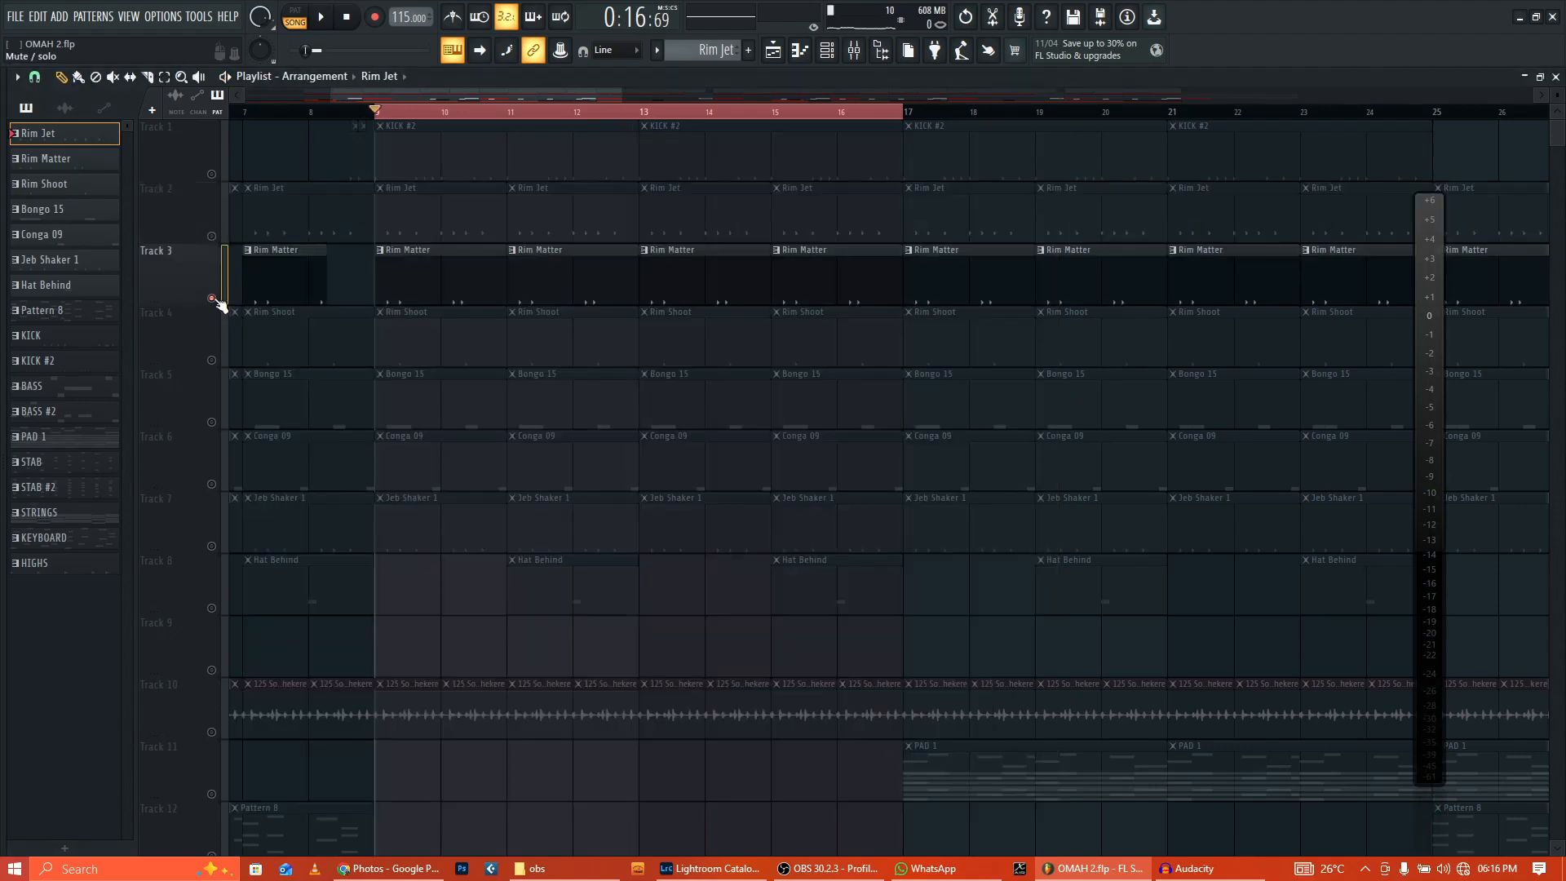
left_click(848, 52)
left_click(322, 18)
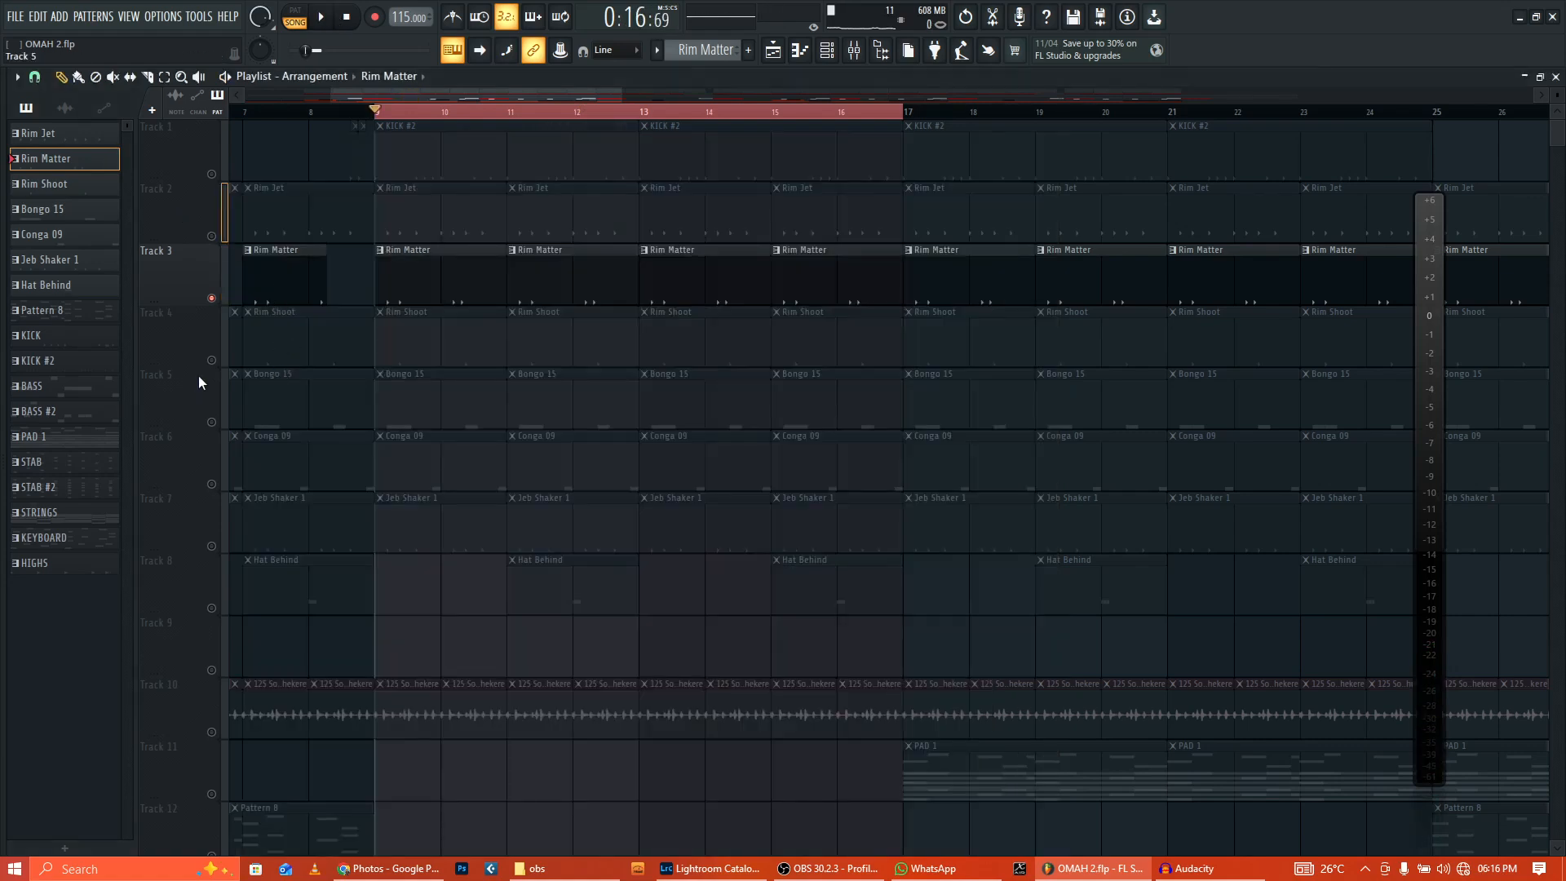
right_click(212, 360)
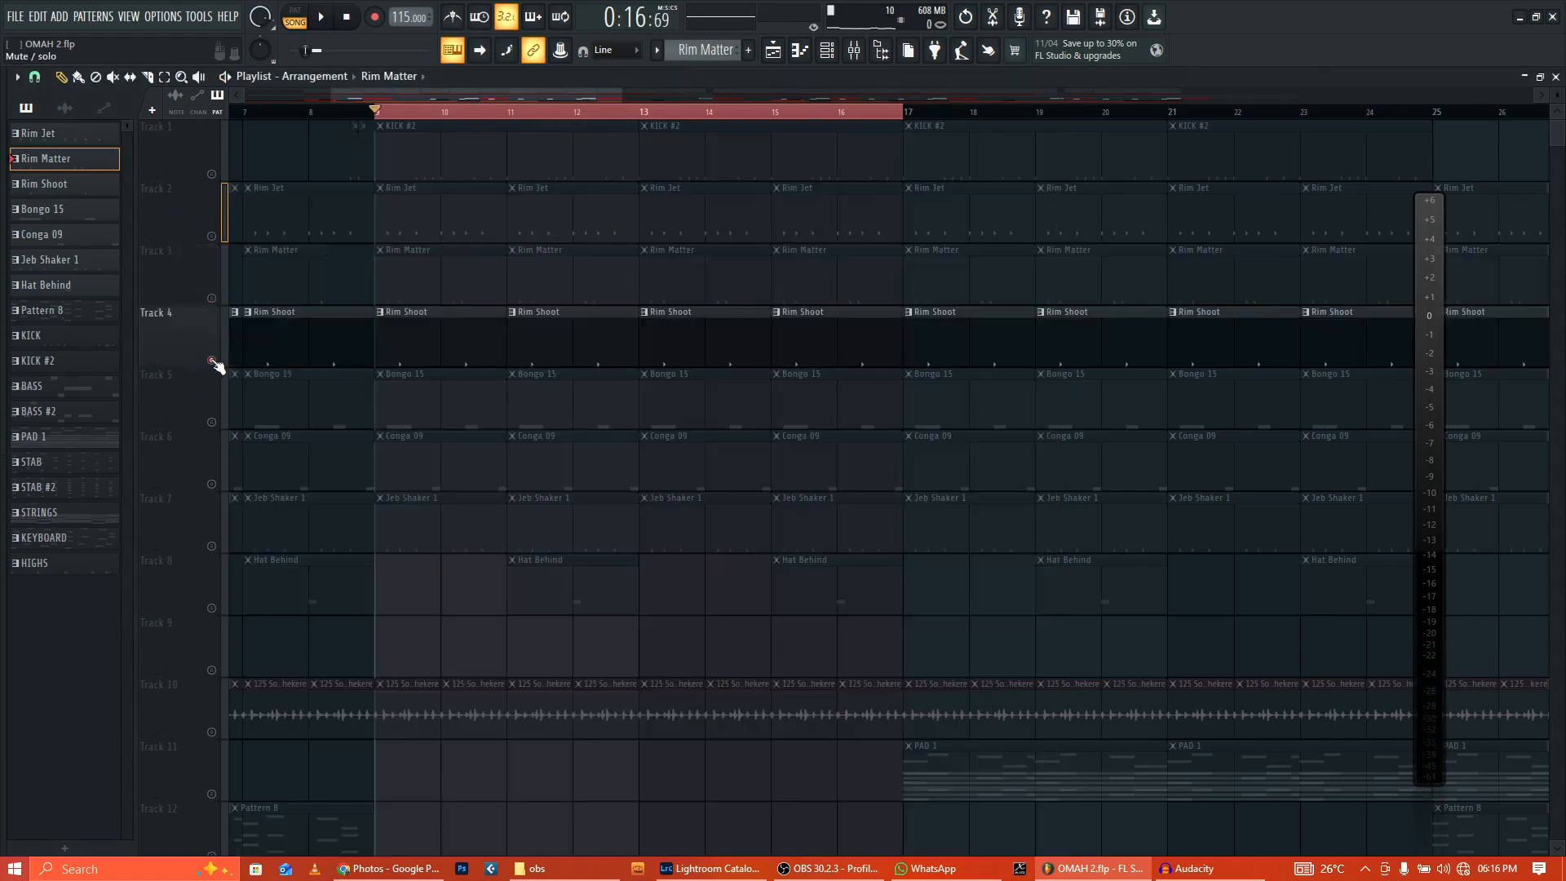
Step: Play the Rim Shoot pattern in the channel rack, then stop and close it
double_click(400, 348)
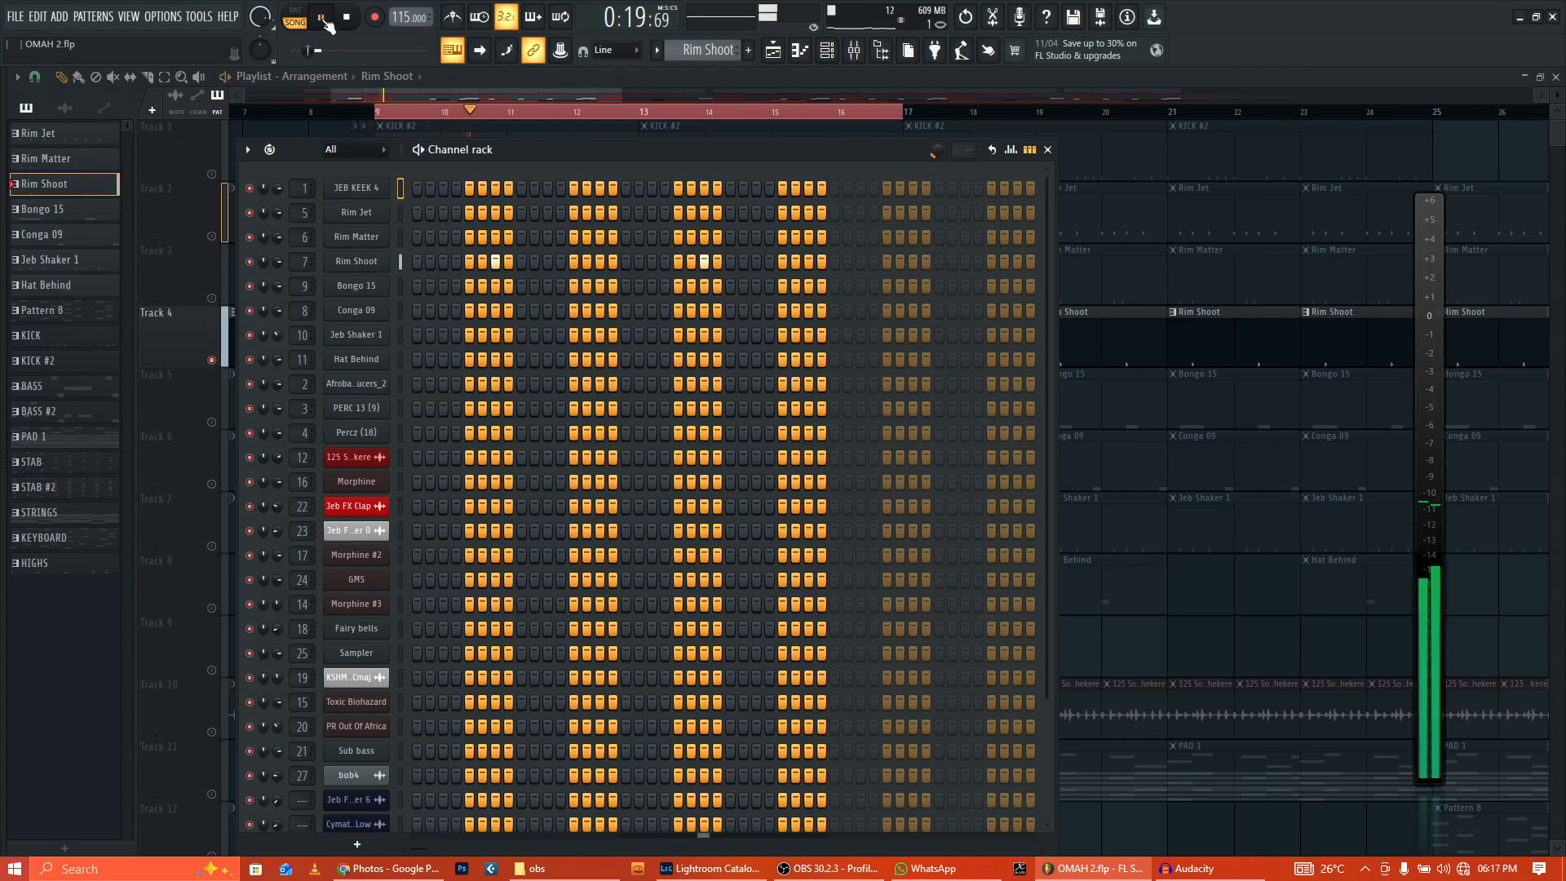
left_click(346, 17)
key("F6")
Step: Solo Track 5 and play the Bongo 15 notes in the piano roll
left_click(212, 422)
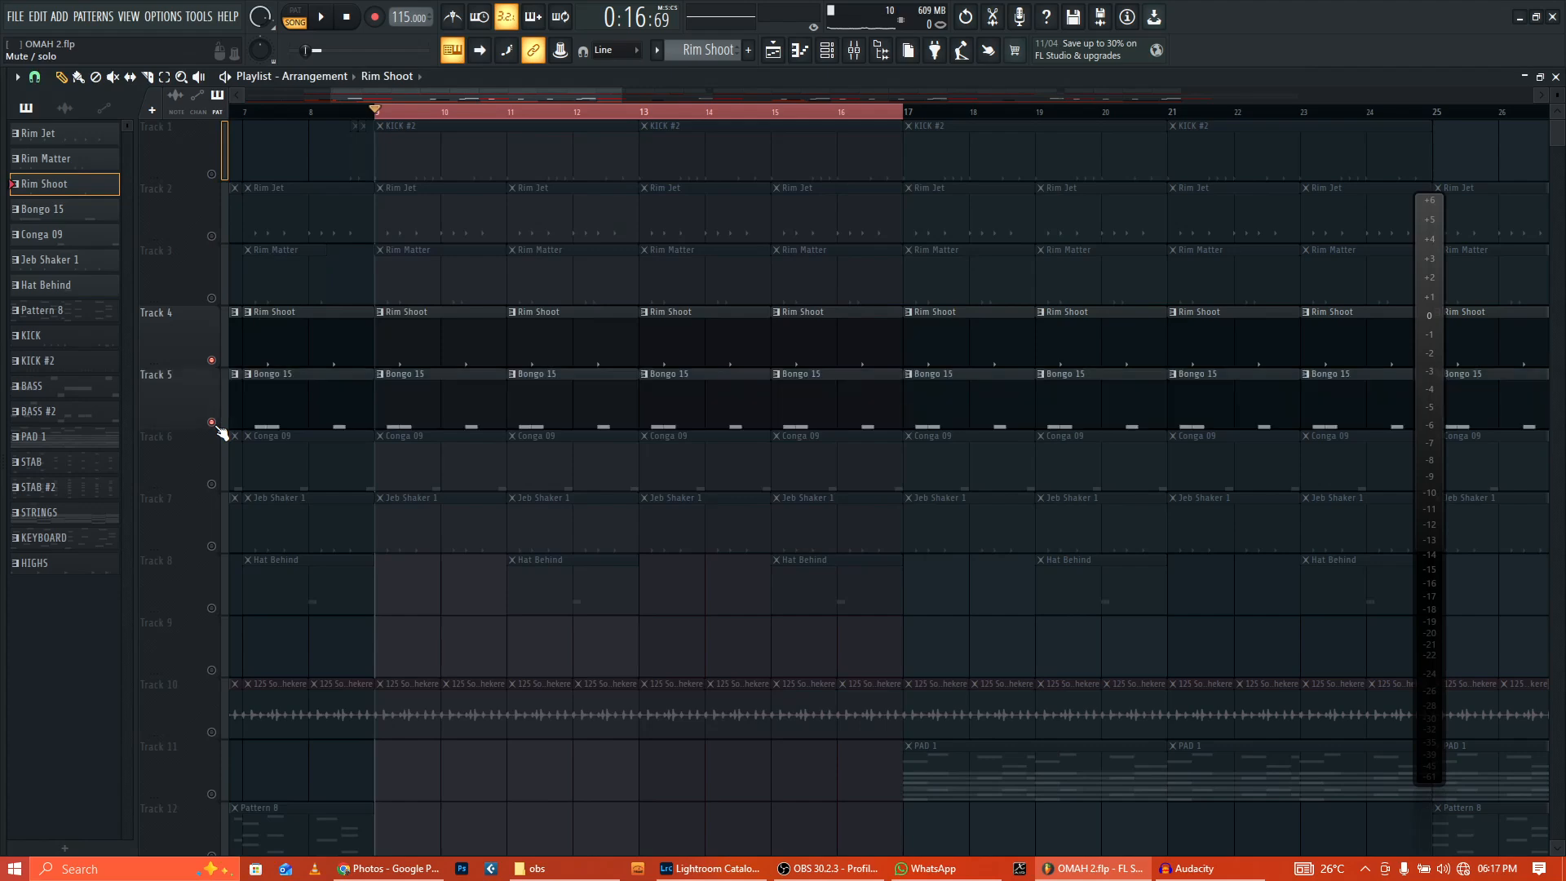
right_click(212, 422)
left_click(449, 408)
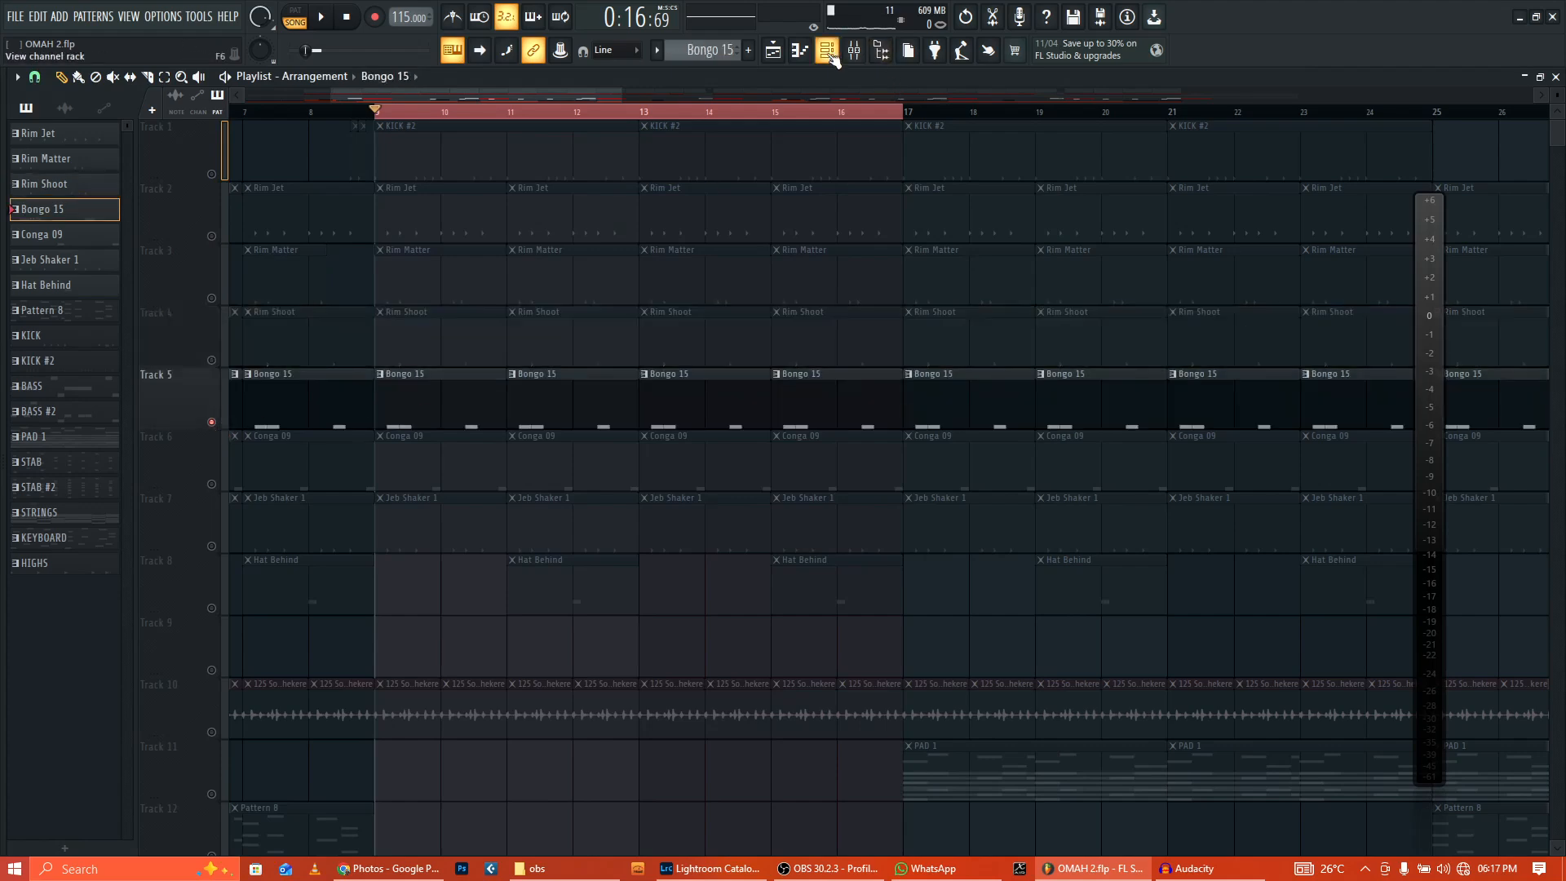
key("F7")
left_click(323, 17)
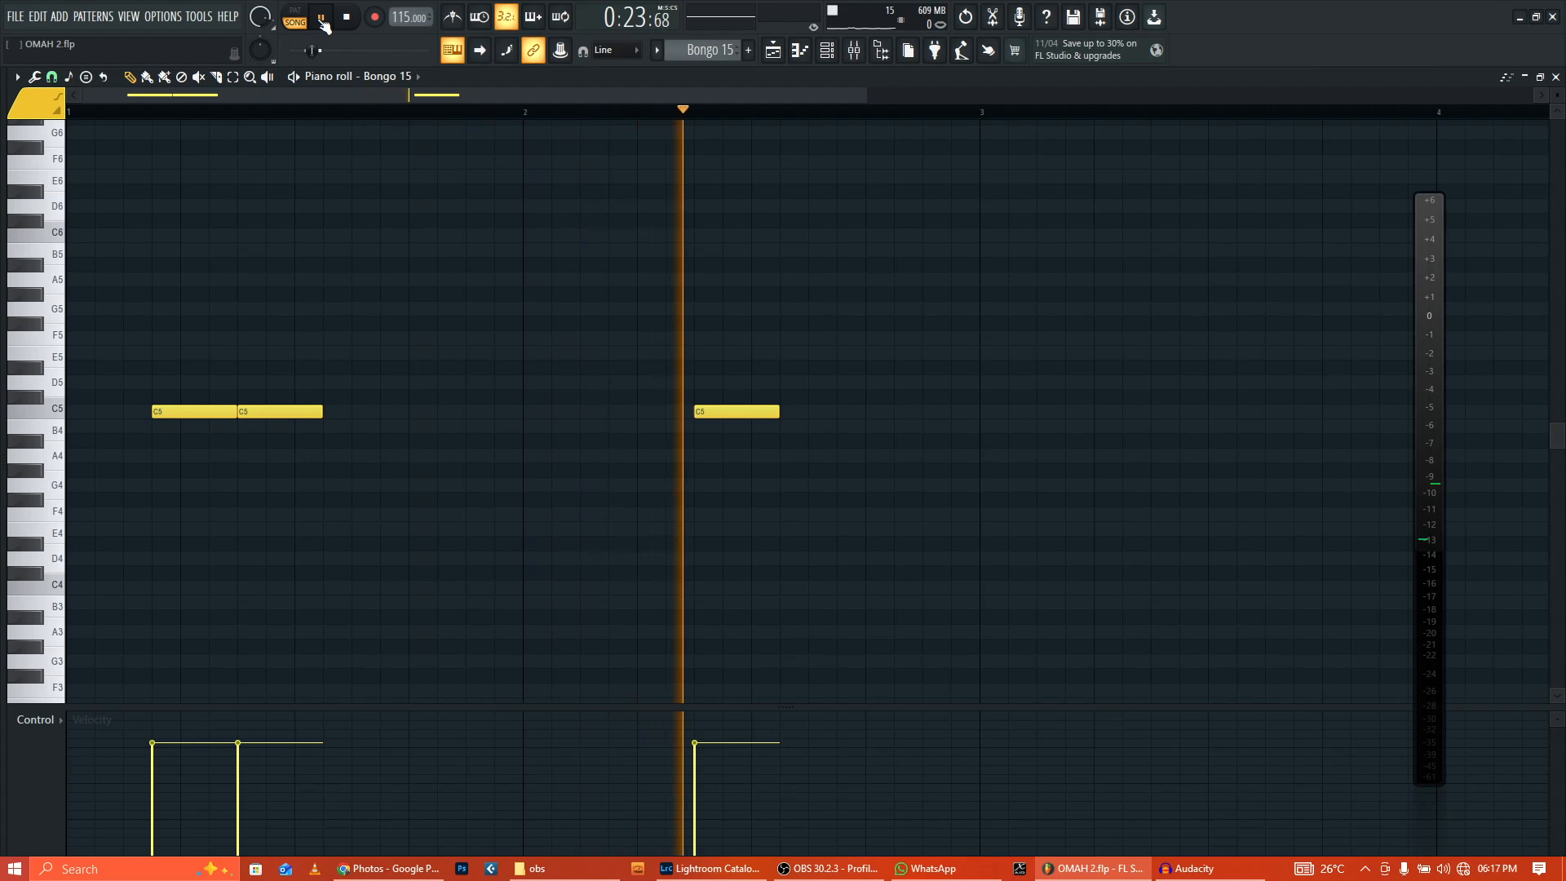
left_click(351, 18)
Step: Back in the playlist, unmute Tracks 4, 3 and 2 and play
key("F5")
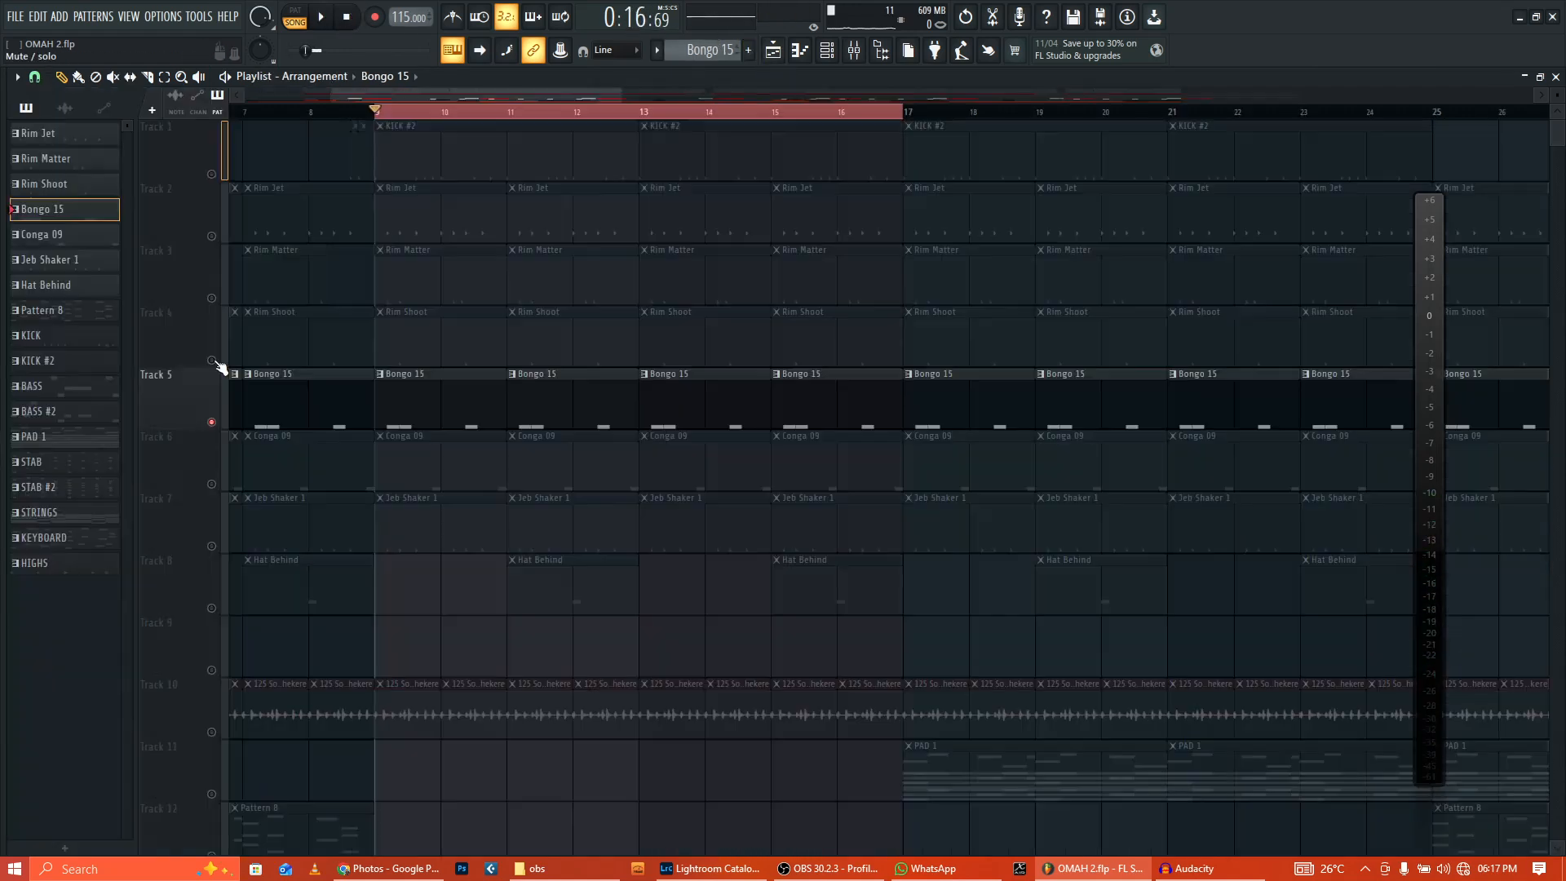
left_click(211, 360)
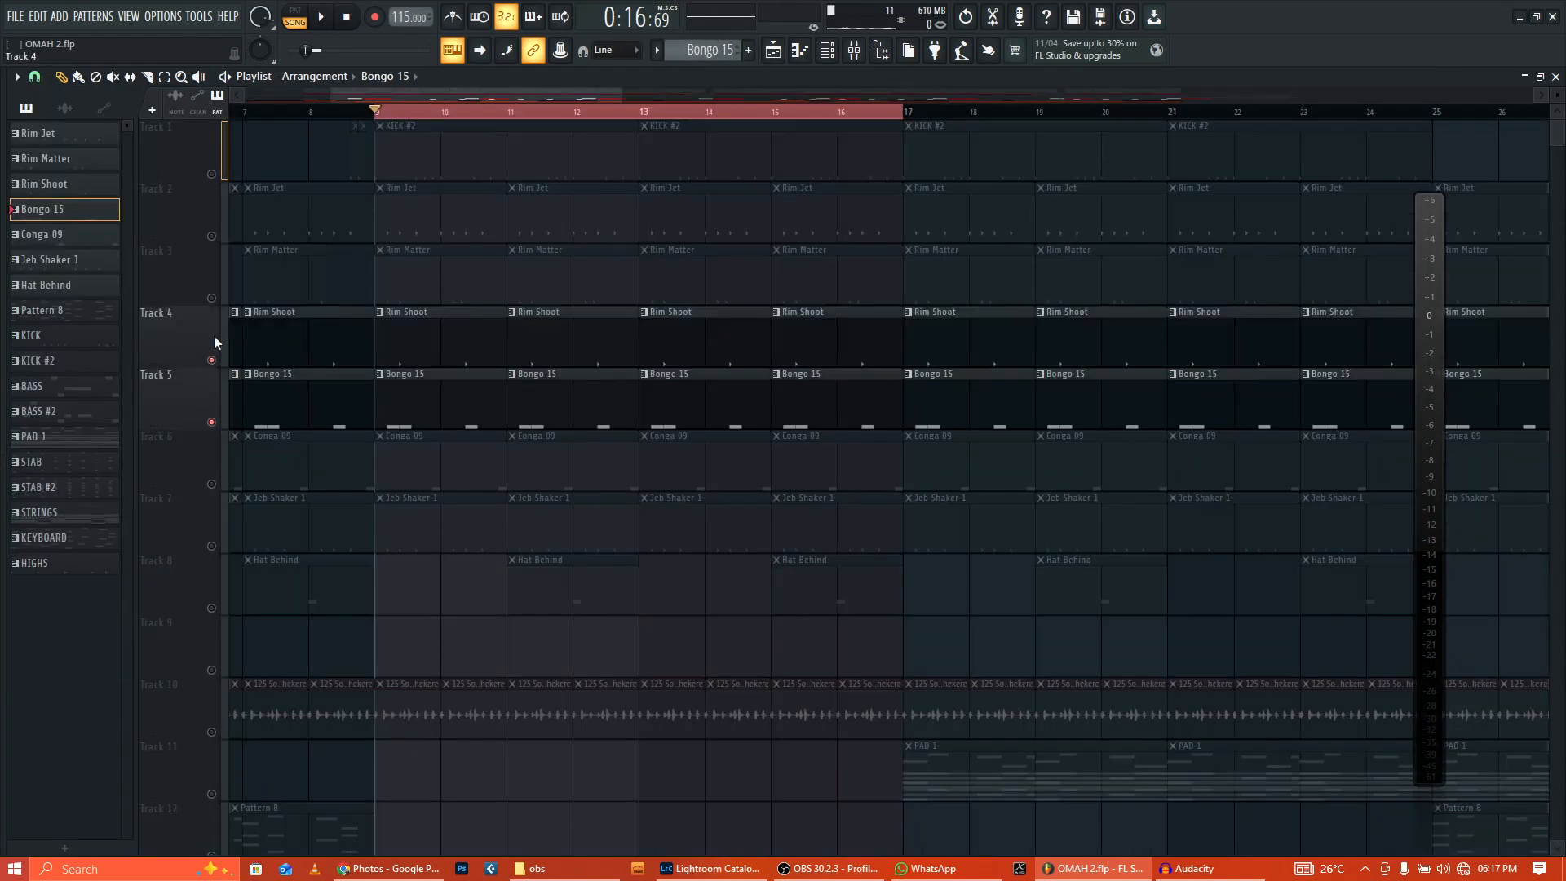
left_click(211, 298)
left_click(212, 236)
left_click(321, 18)
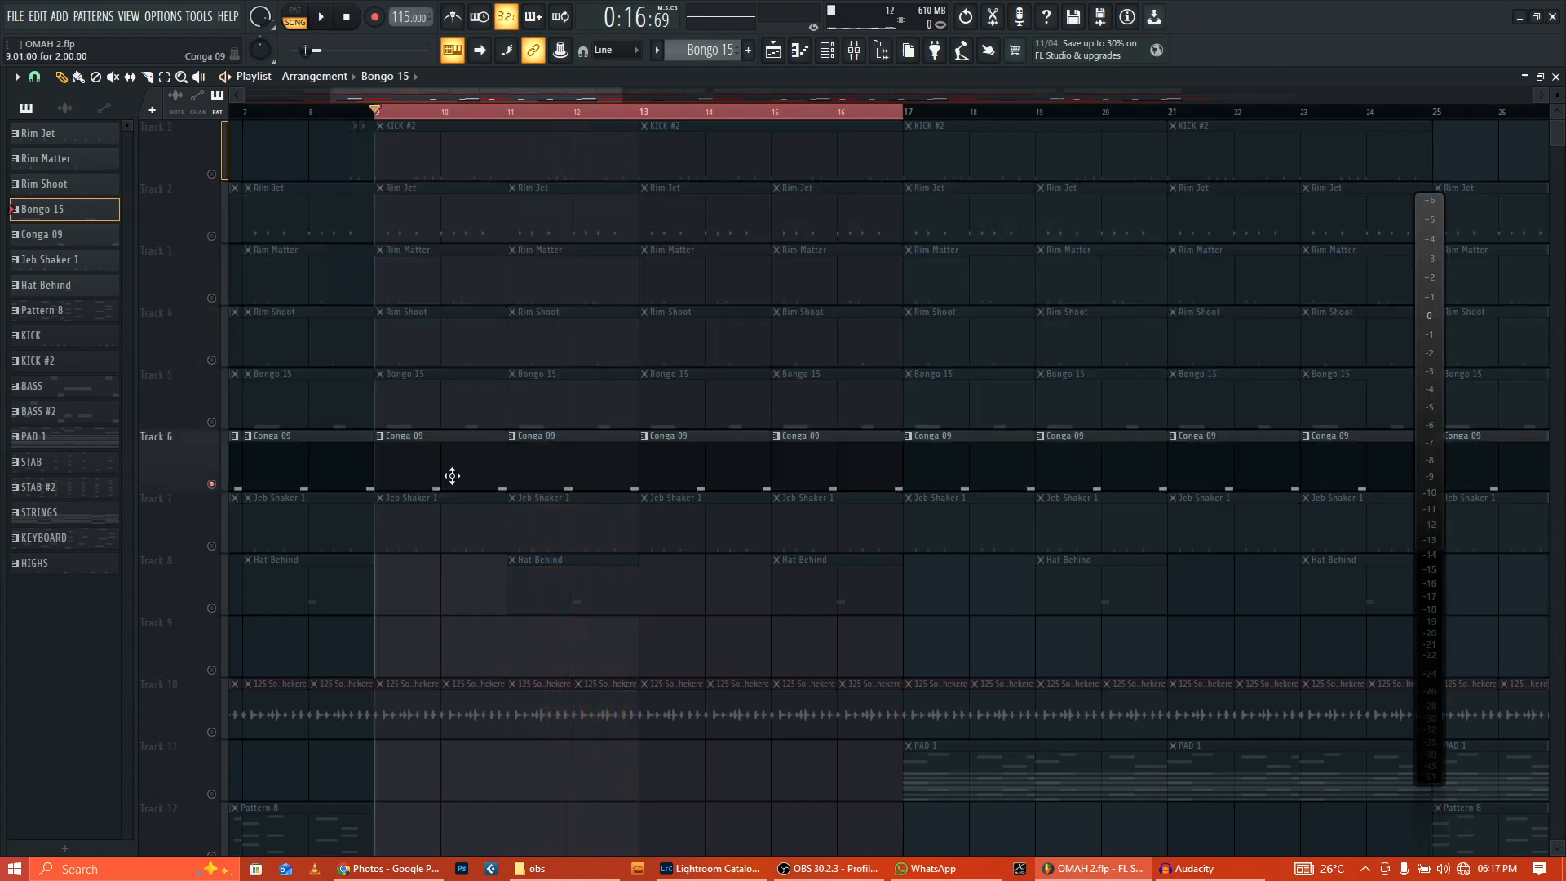
Step: Play the Conga 09 notes in the piano roll, then return to the playlist
left_click(827, 51)
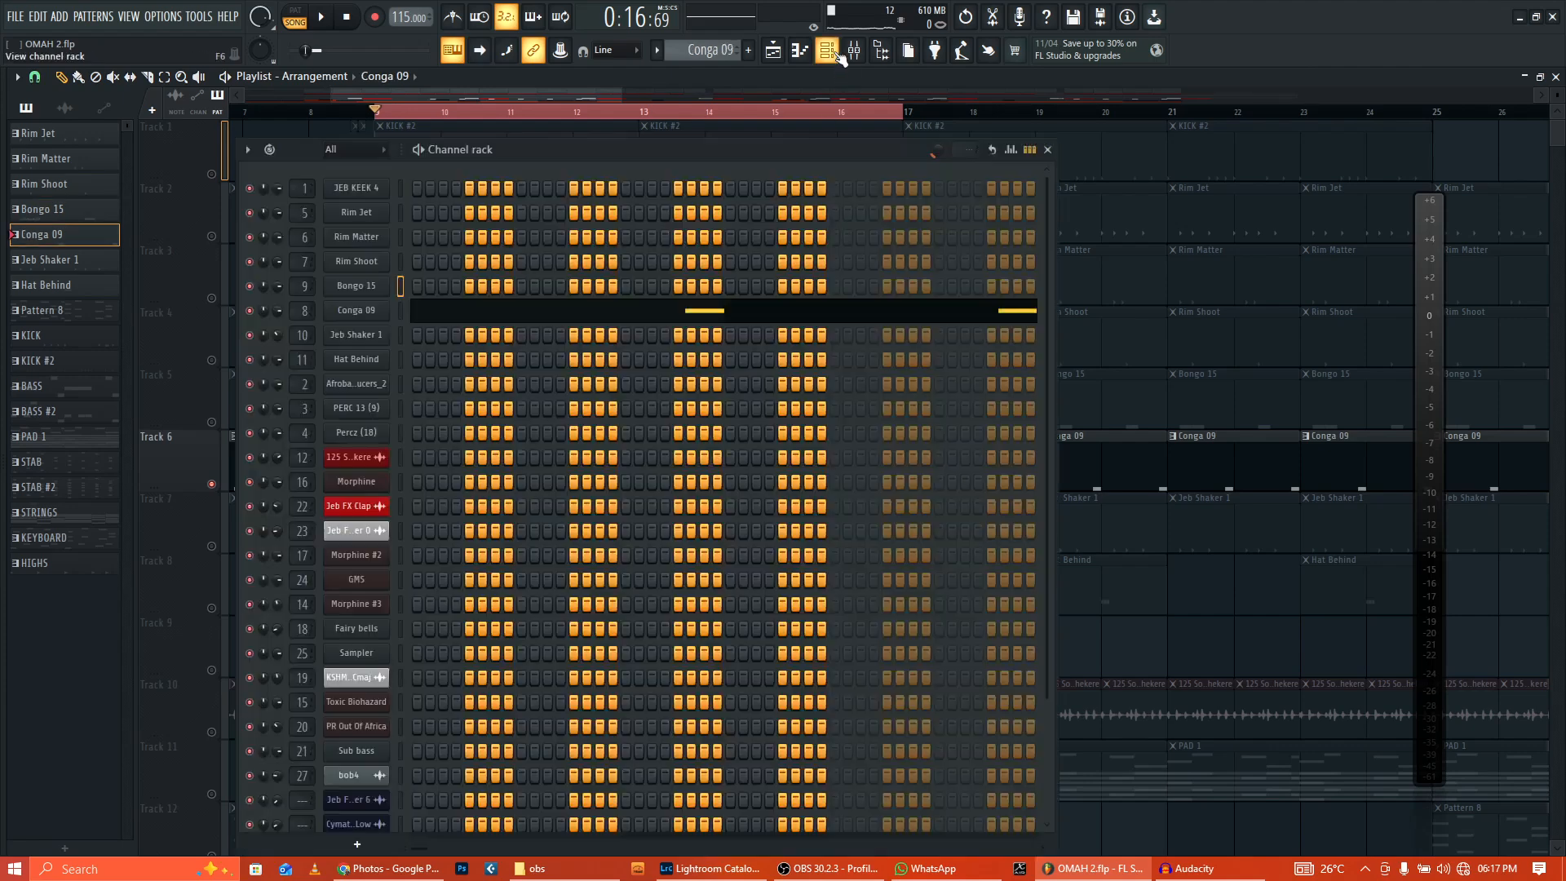
left_click(588, 323)
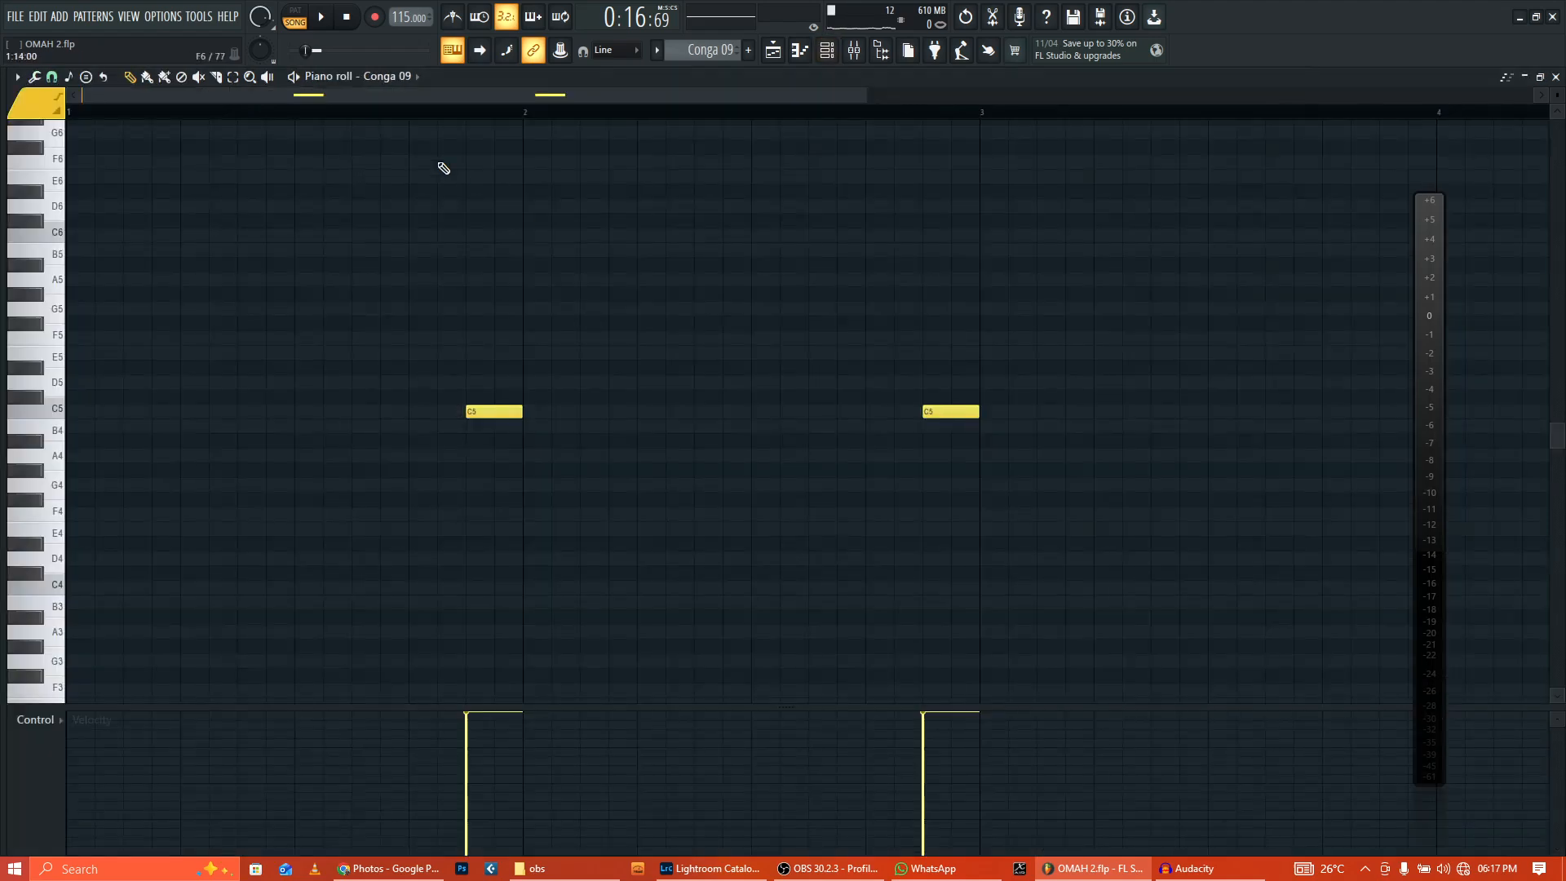
left_click(321, 16)
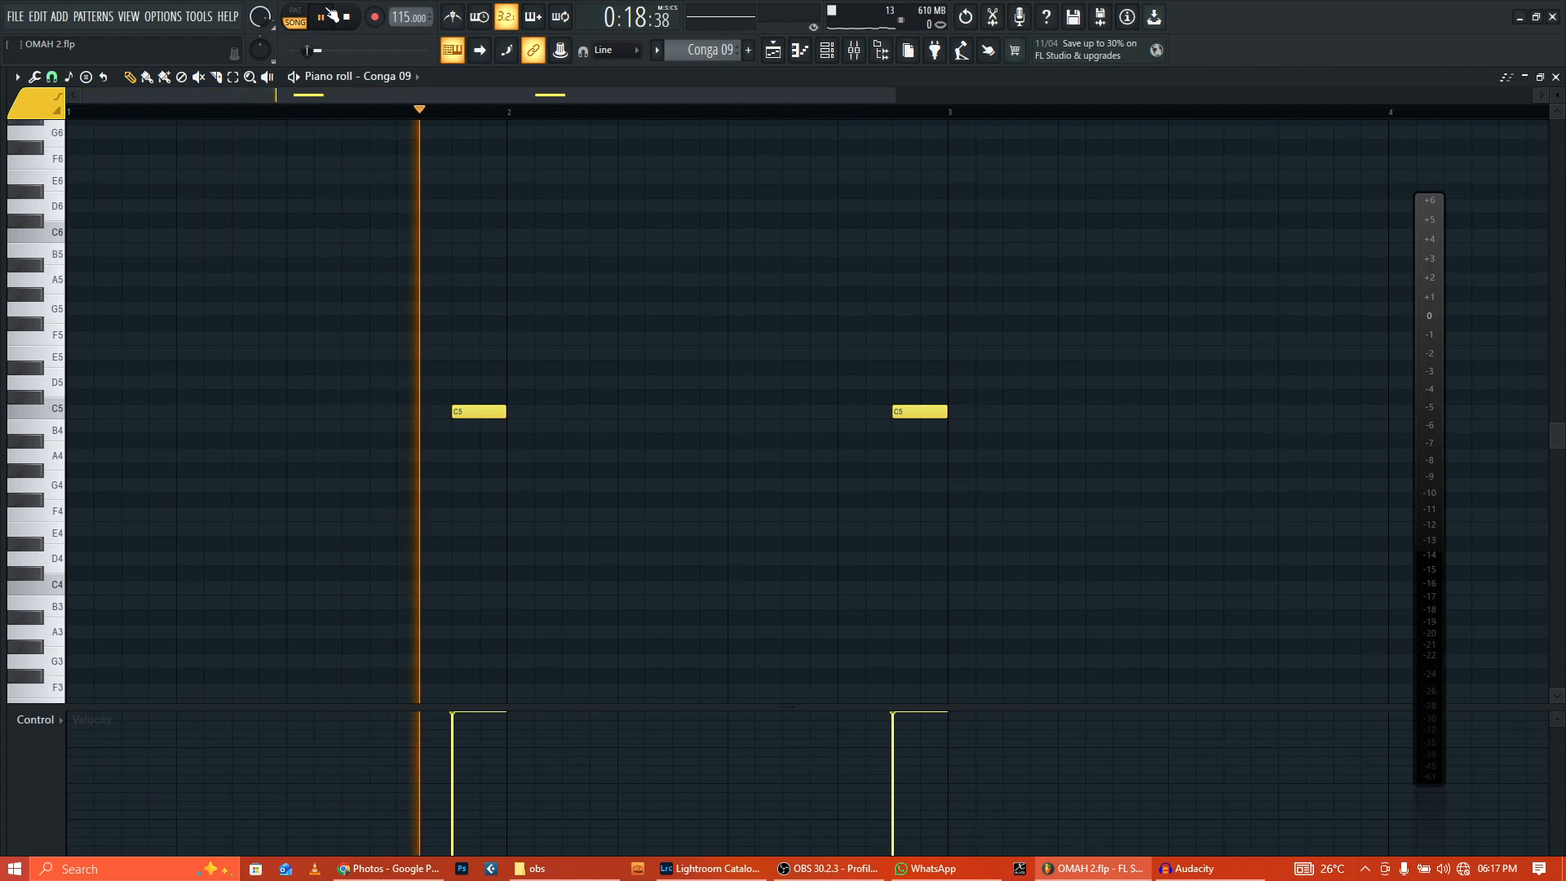
left_click(352, 20)
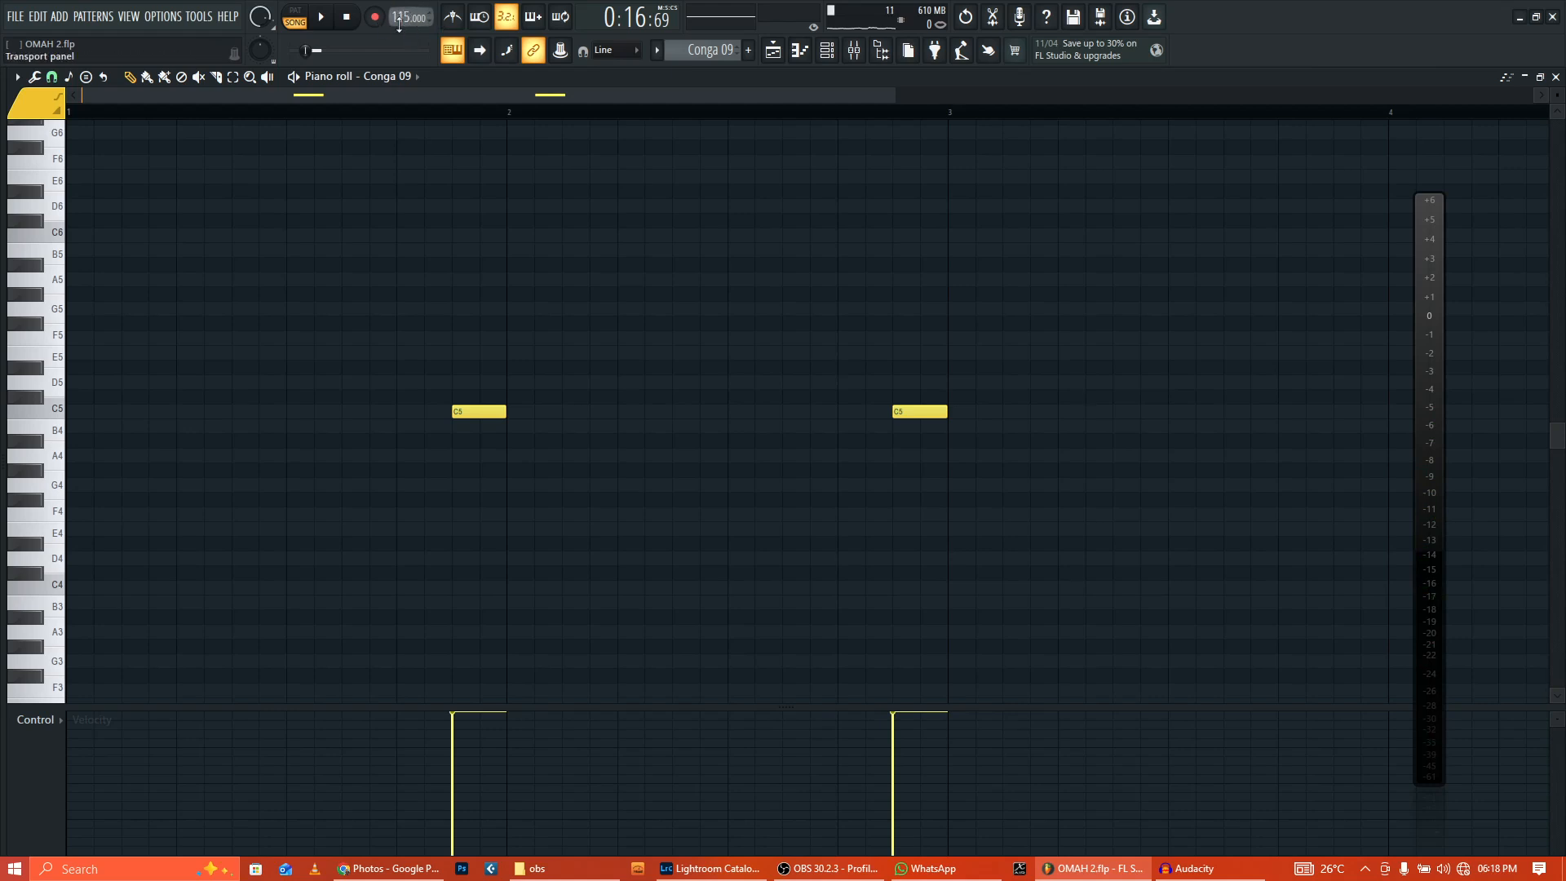
left_click(773, 51)
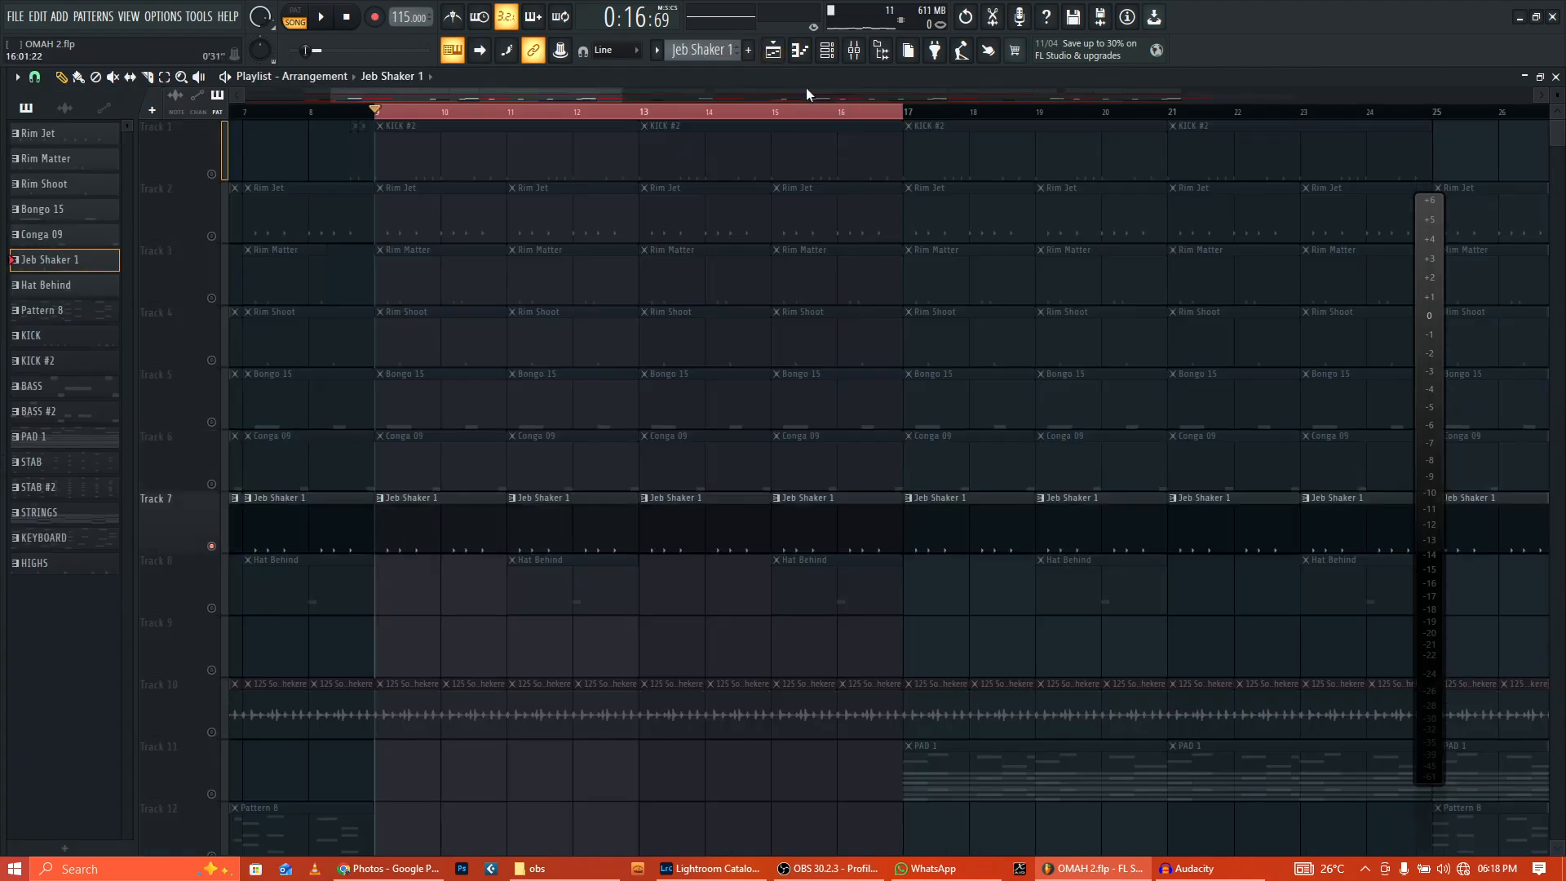
Step: Audition Jeb Shaker 1 in the channel rack, then make Track 8's Hat Behind the current pattern
left_click(827, 51)
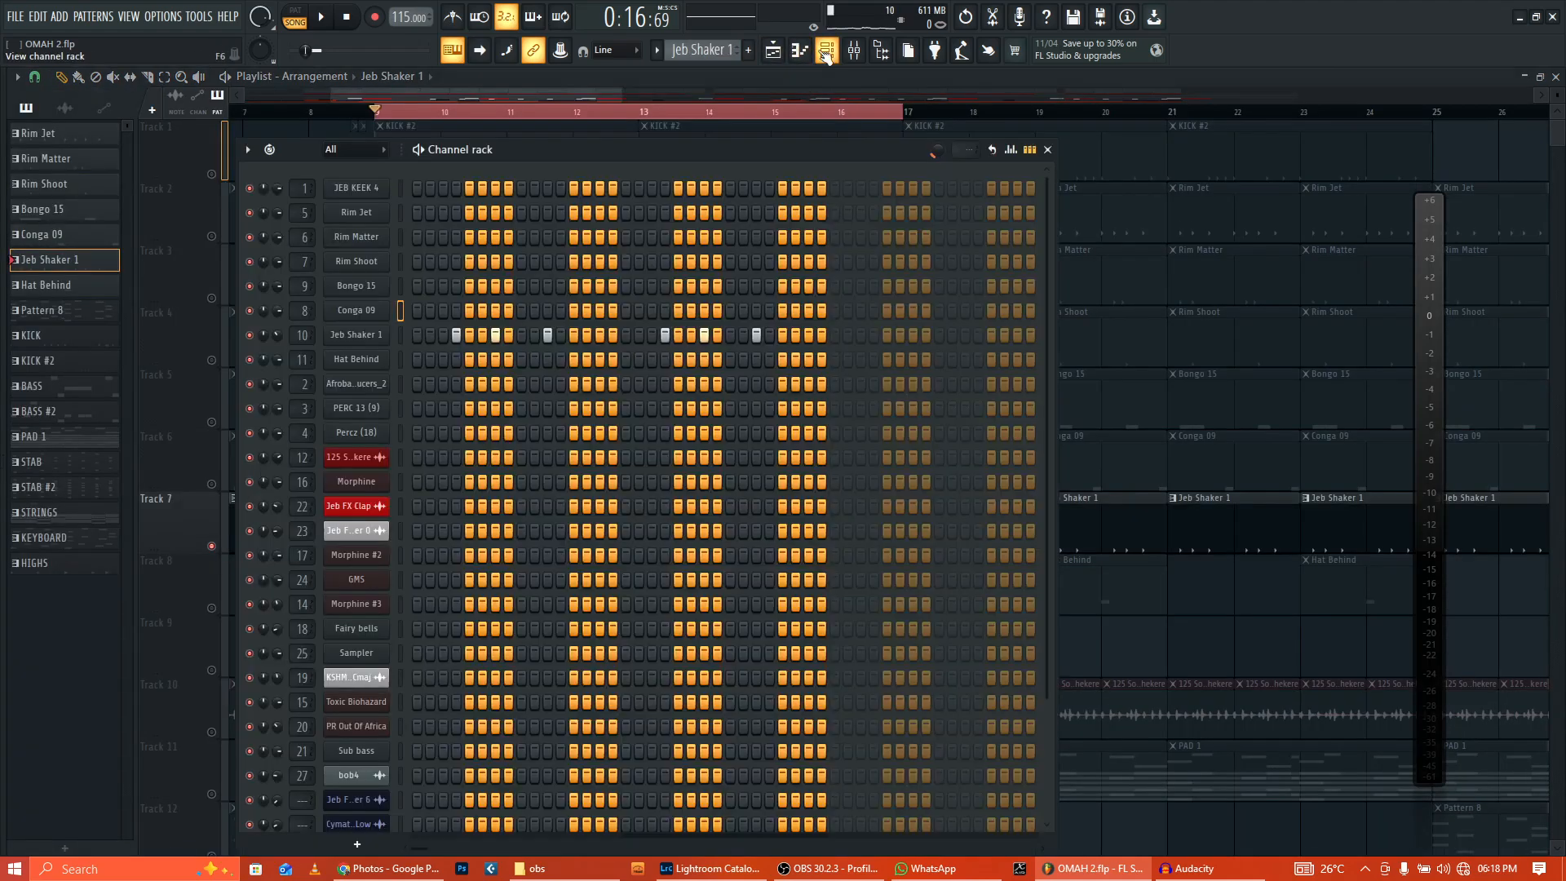
left_click(349, 18)
key("F6")
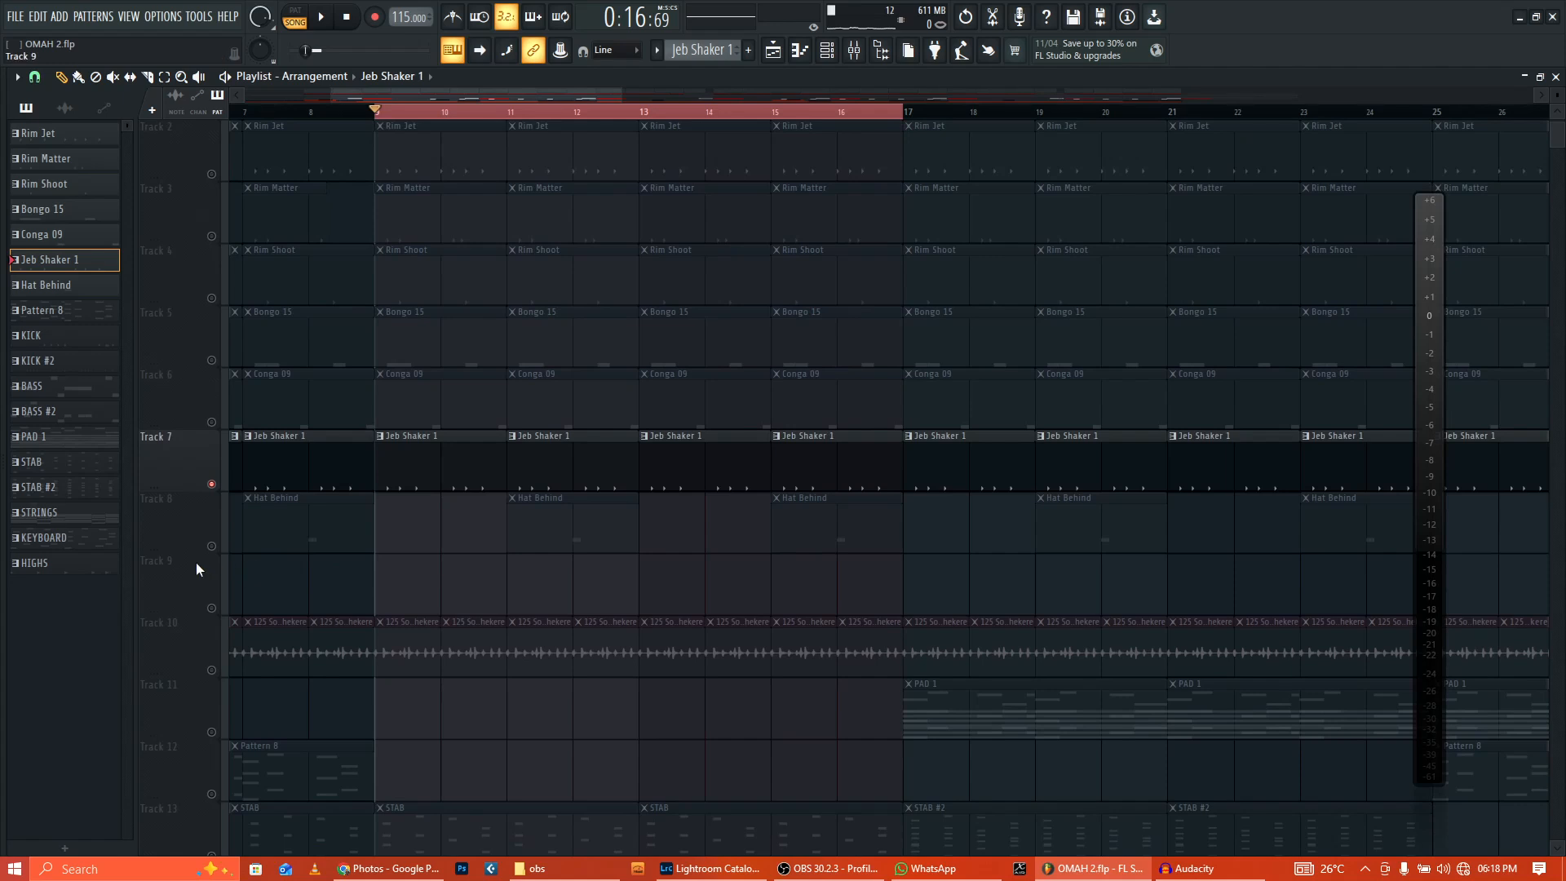
left_click(220, 553)
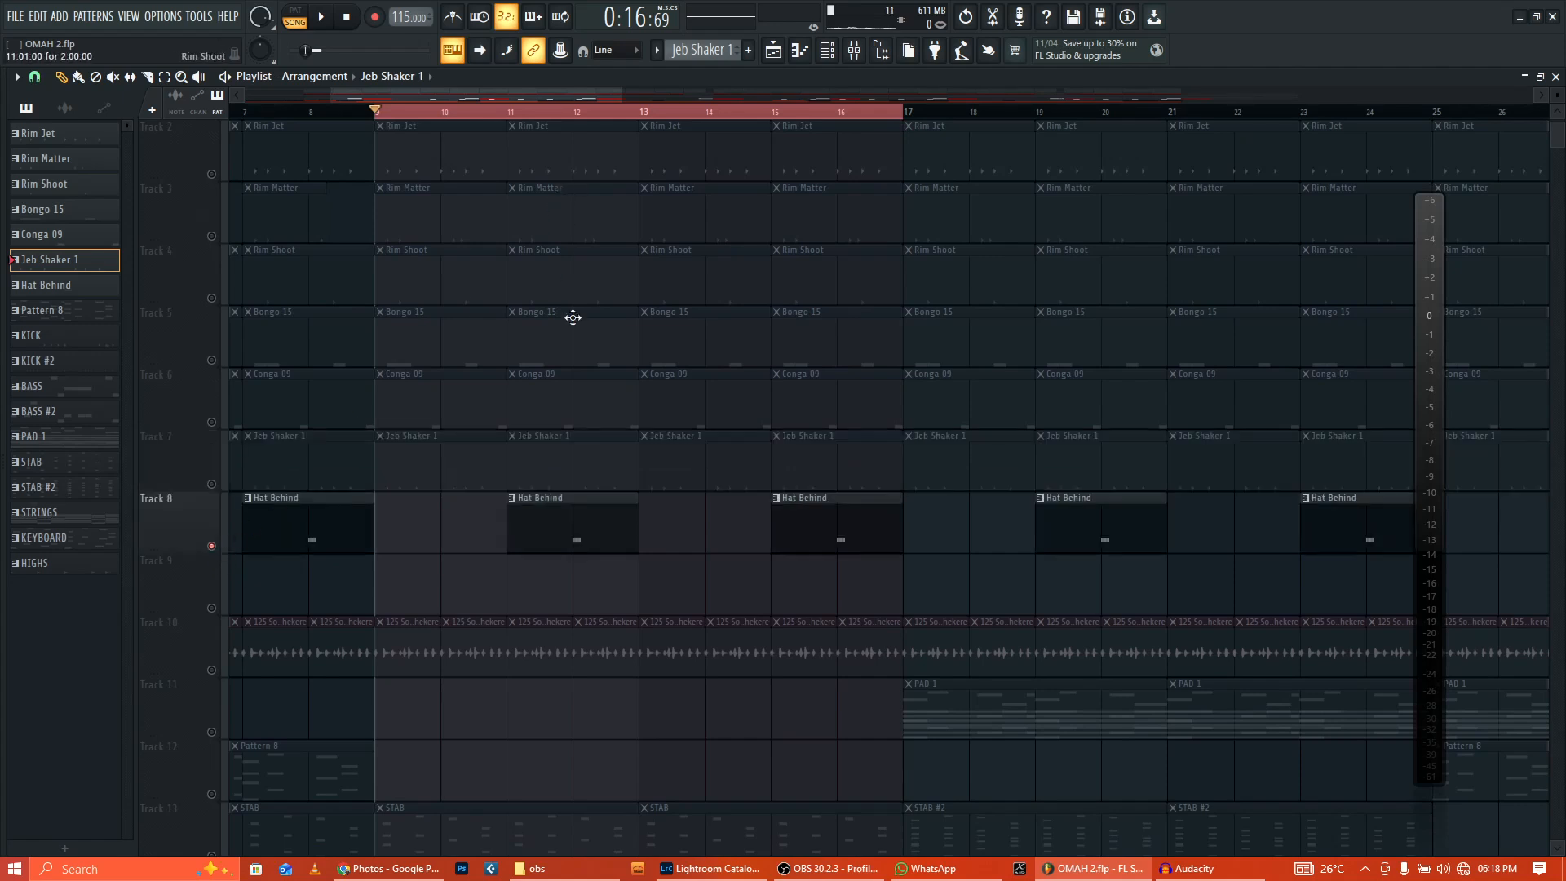
left_click(553, 507)
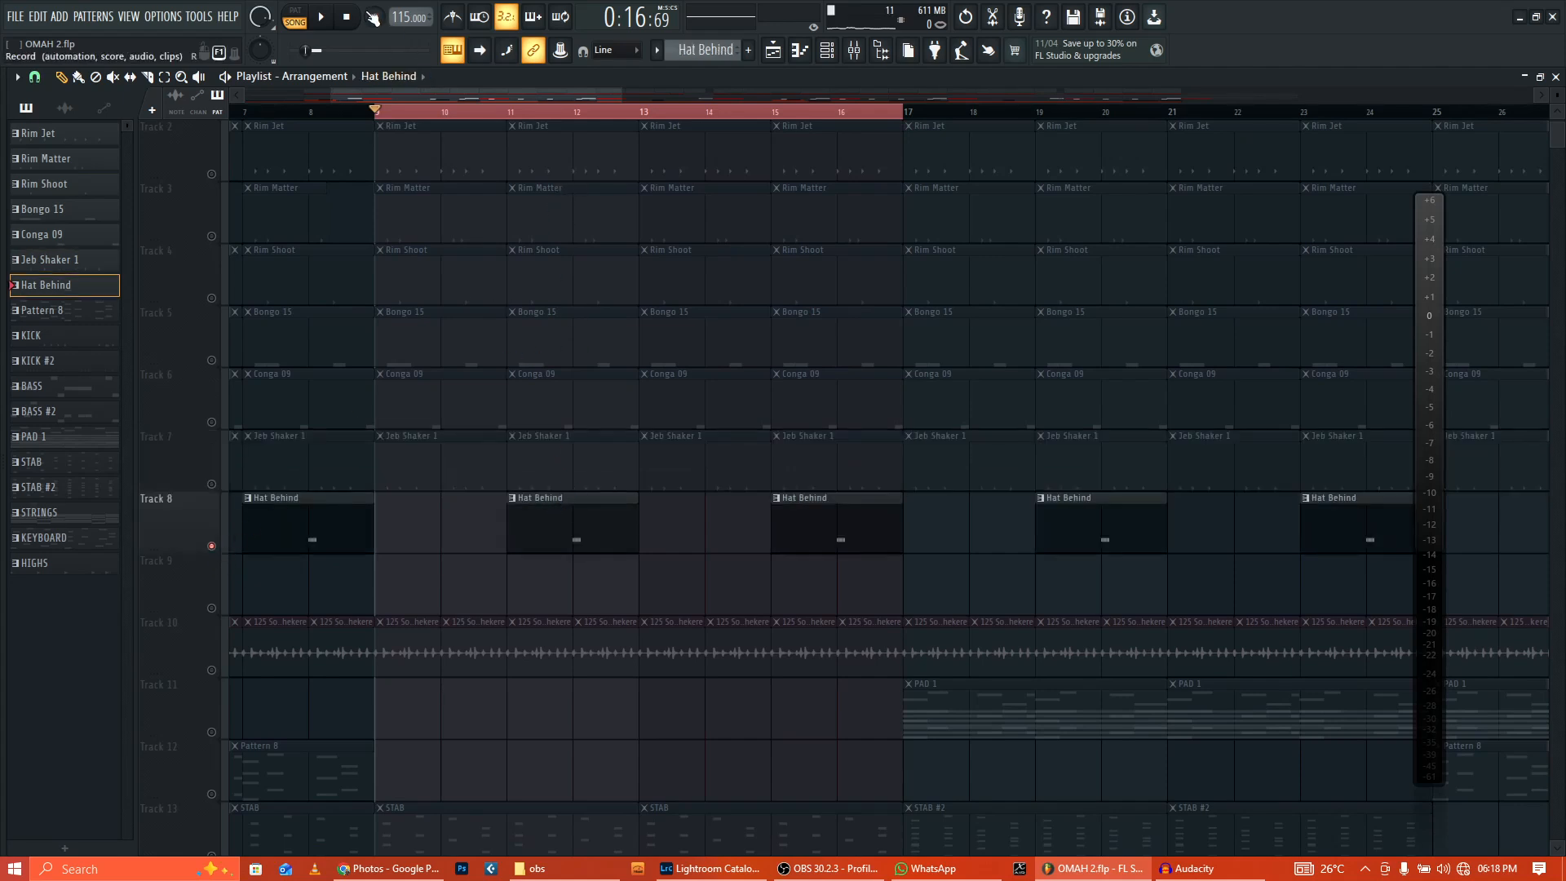
Step: Play the Hat Behind notes alone in pattern mode, then go back to the playlist
left_click(295, 18)
key("F7")
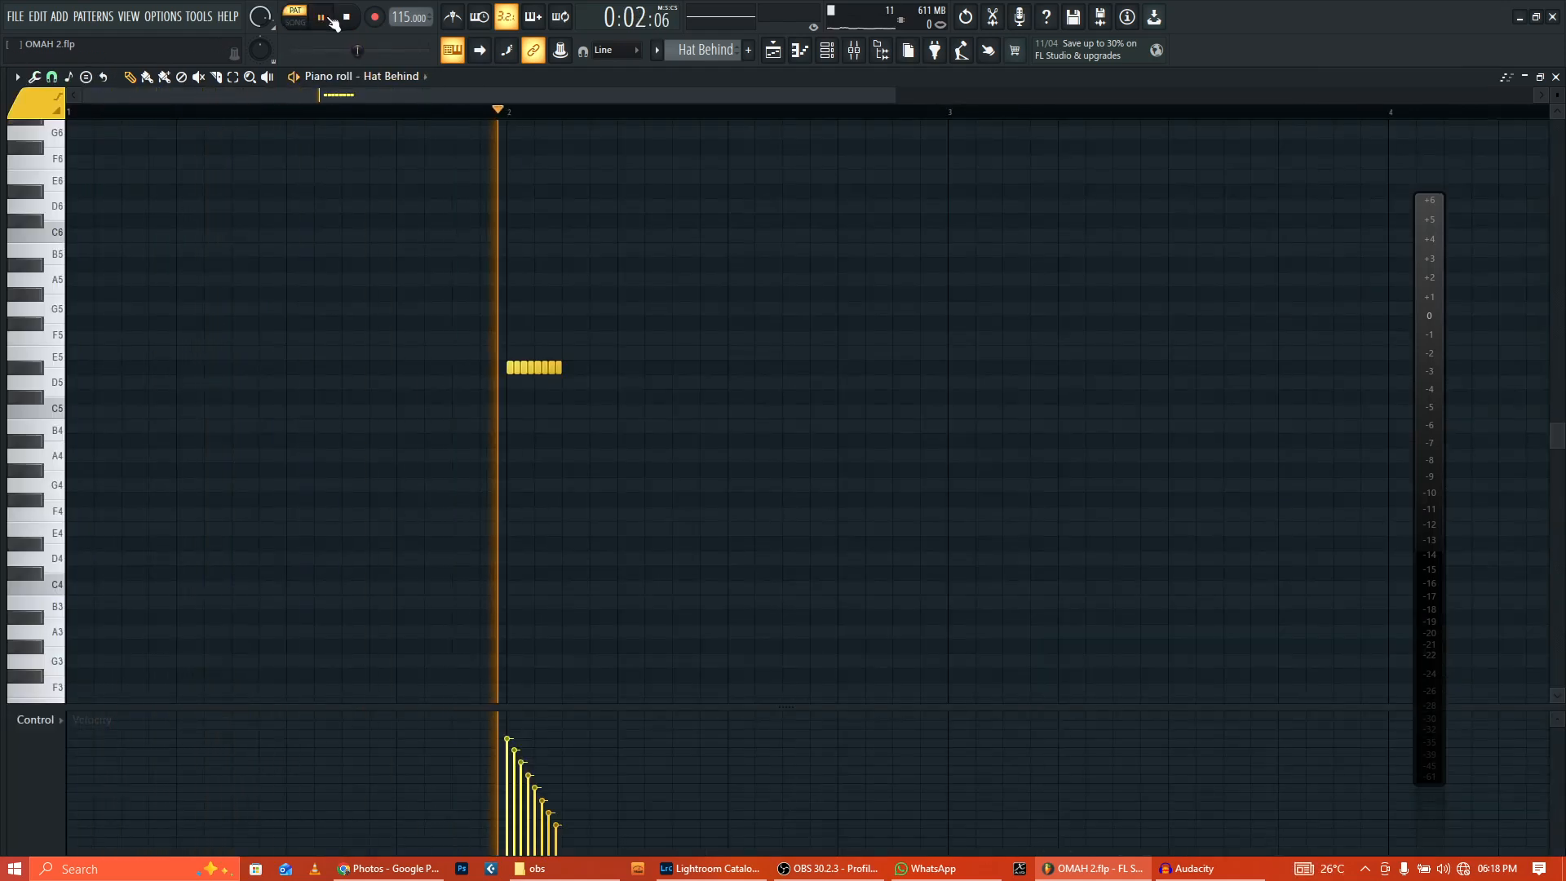
left_click(349, 17)
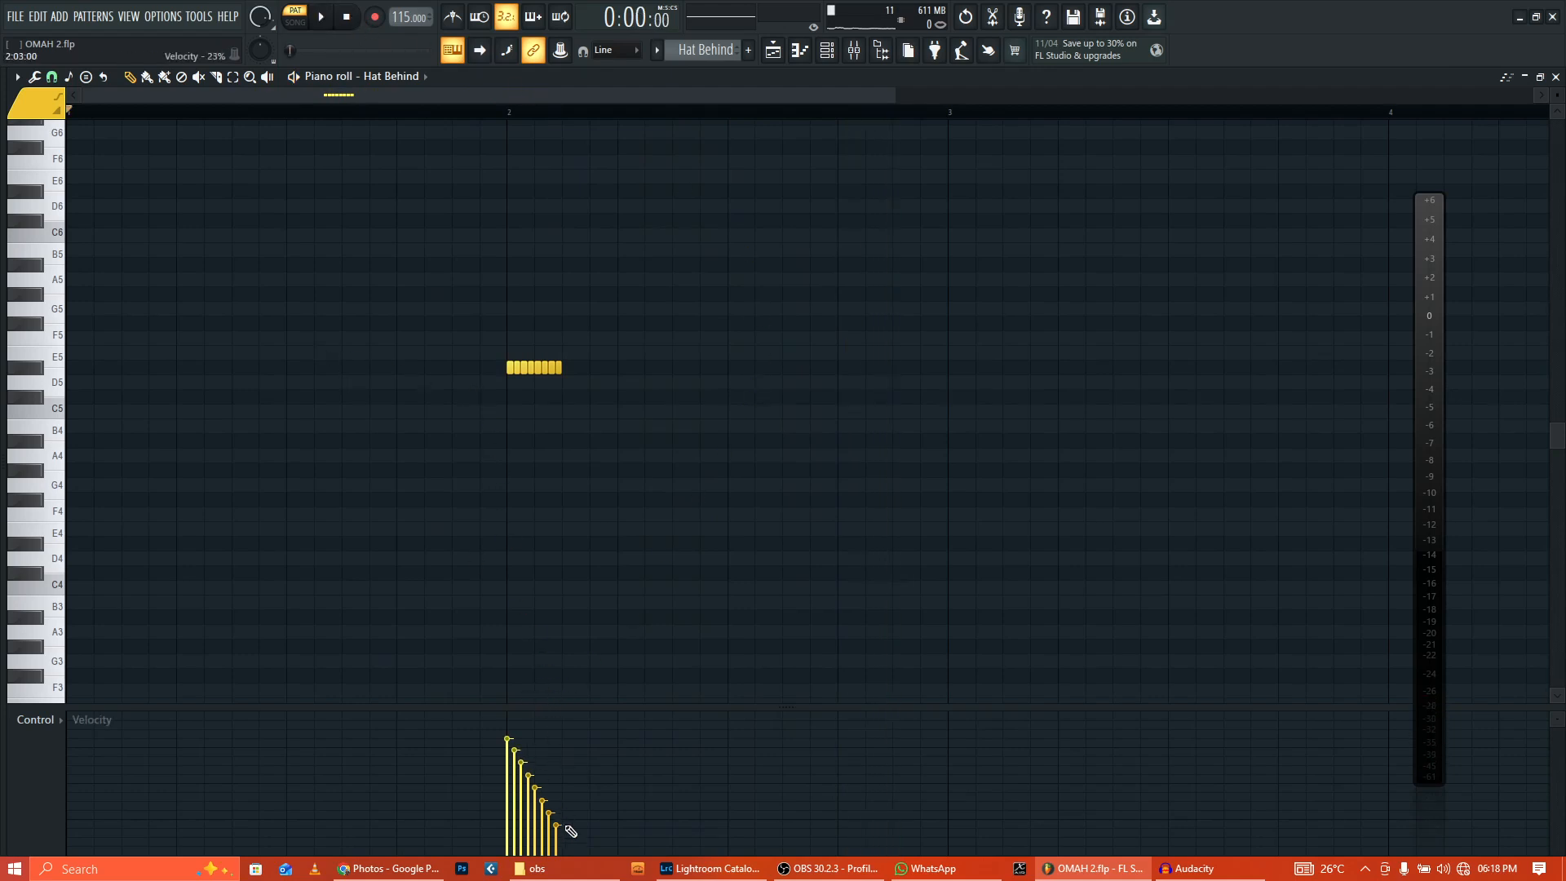
left_click(779, 57)
Step: Unmute the Jeb Shaker 1 and Conga 09 tracks, play the looped section, then stop
scroll(409, 441, "up", 1)
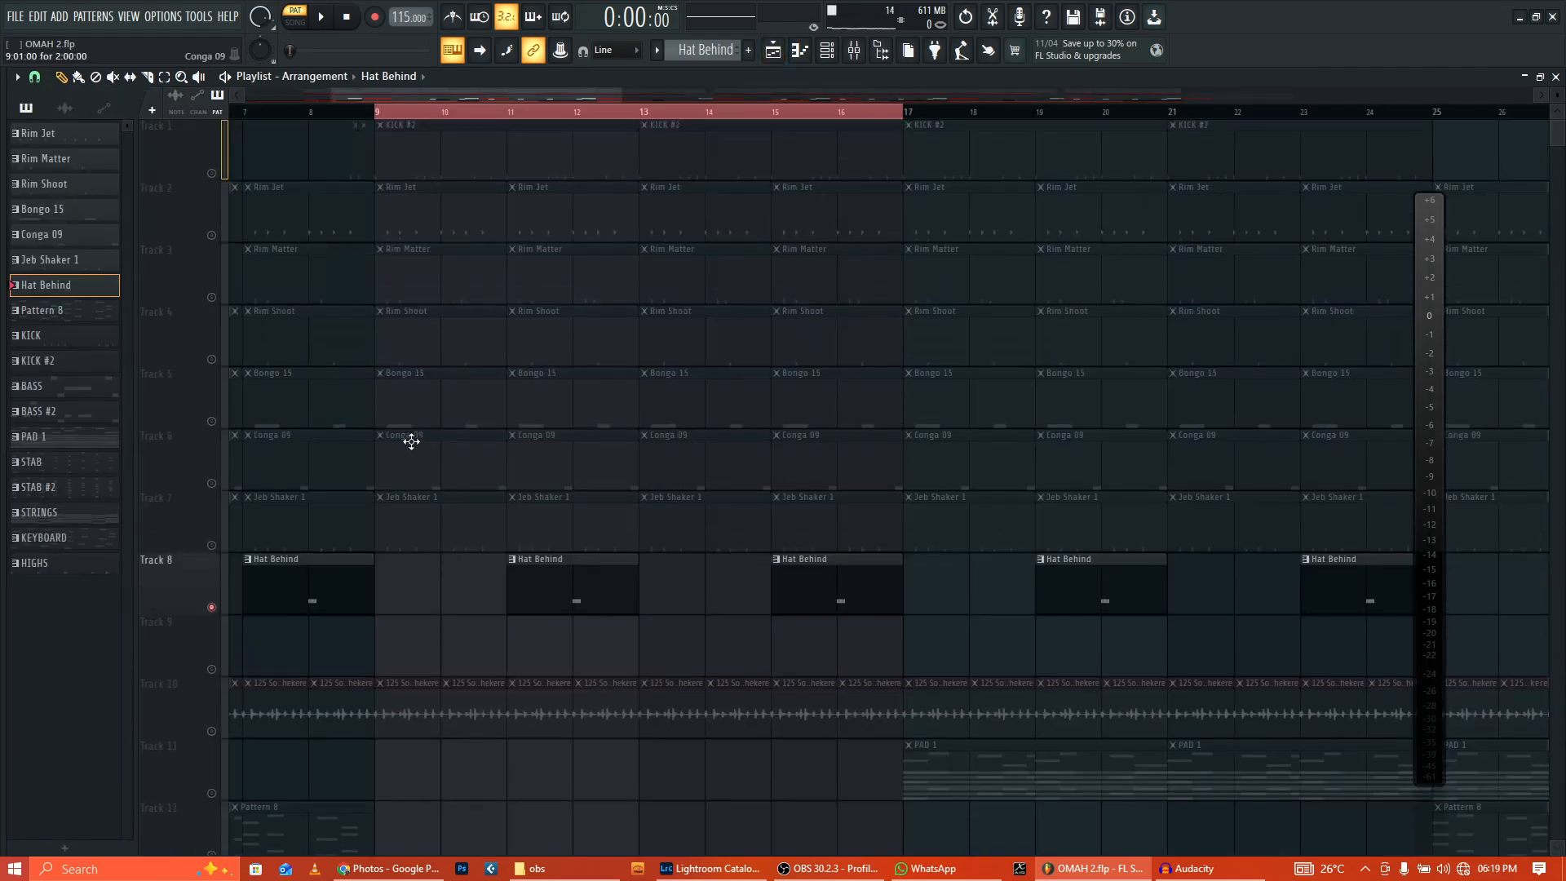
left_click(211, 546)
left_click(211, 484)
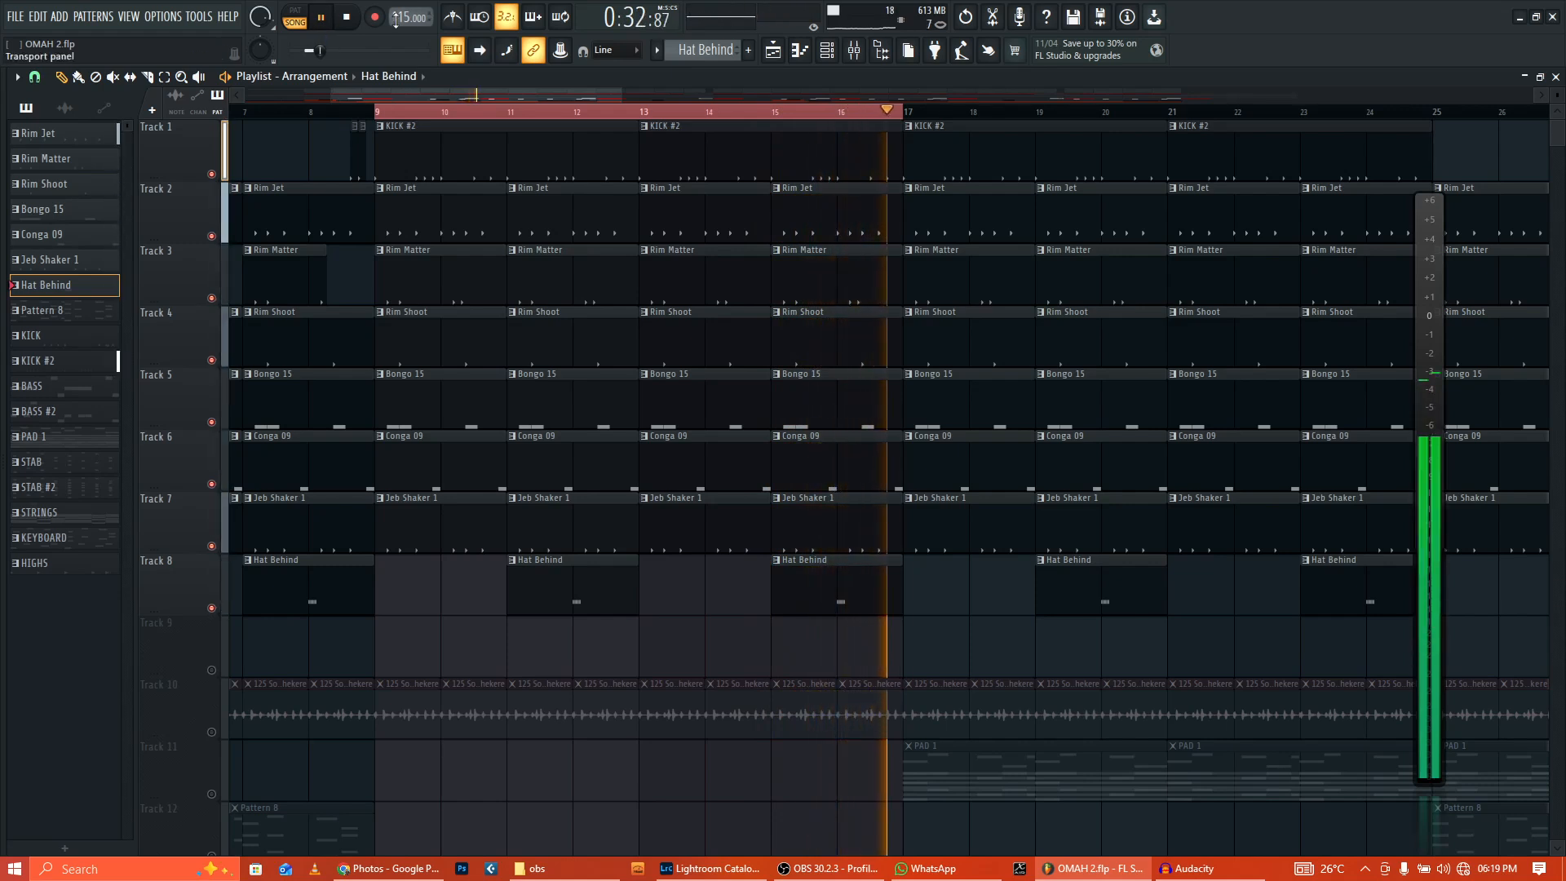
key("space")
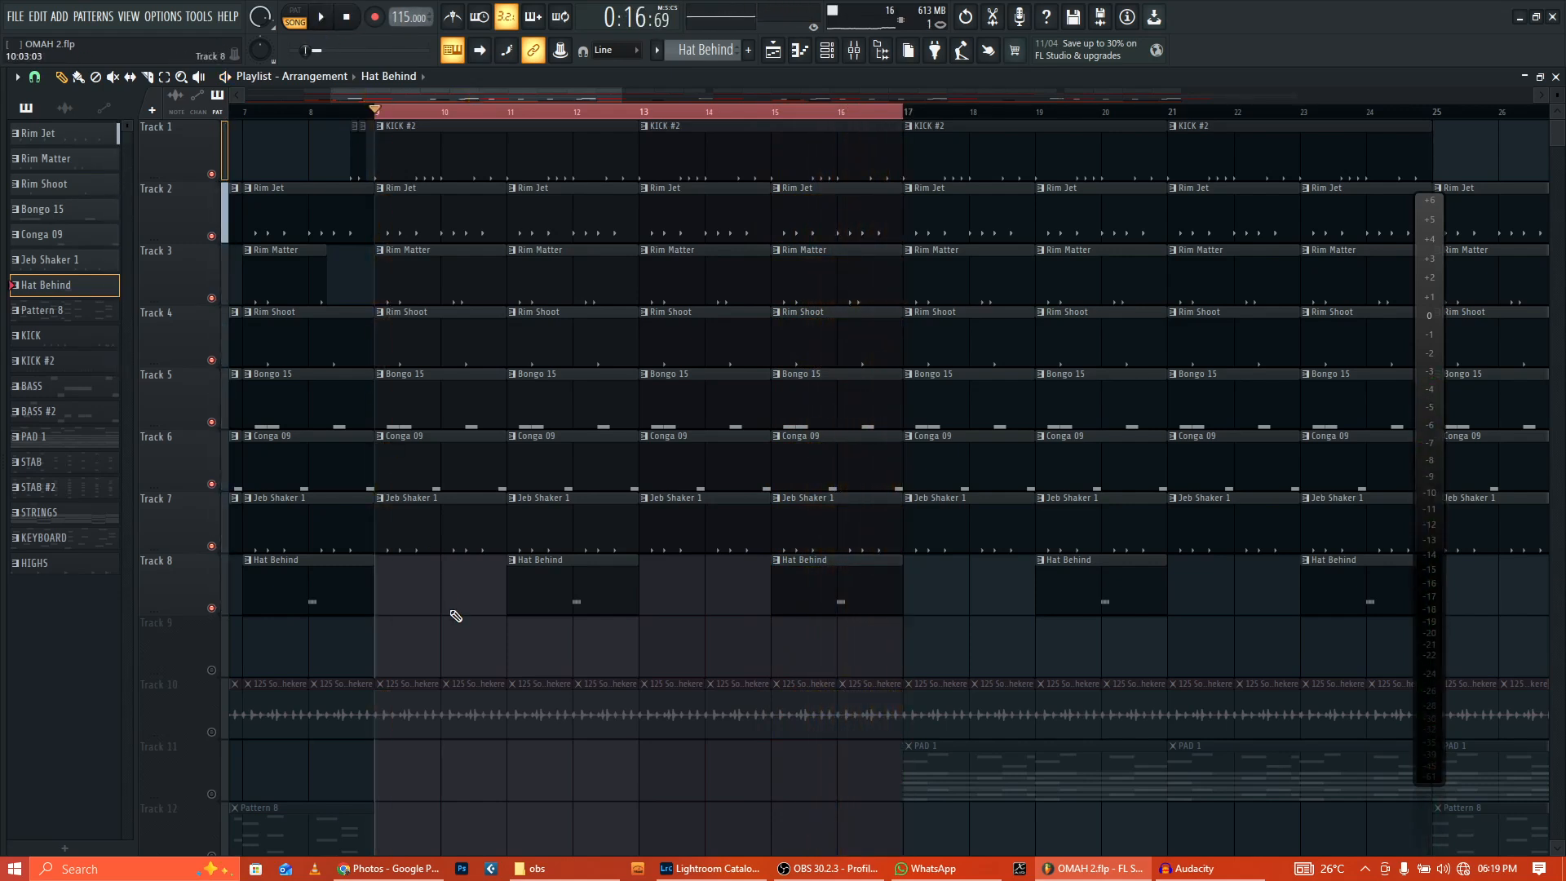
scroll(456, 616, "down", 2)
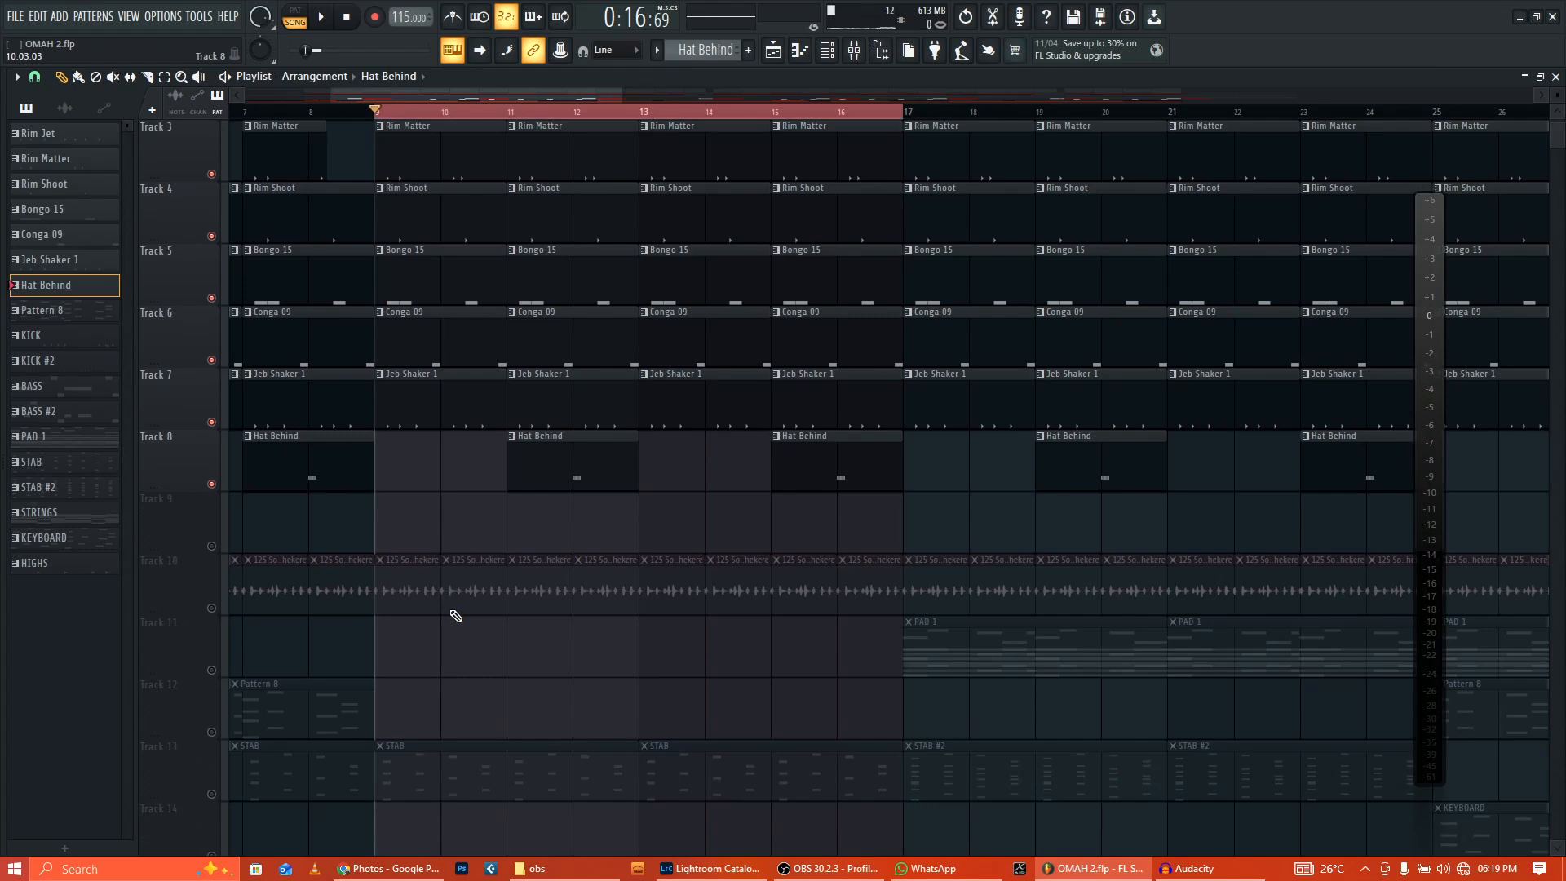
Step: Solo and play the Track 10 audio loop, then unmute tracks 1–8 and replay from bar 9
right_click(211, 609)
left_click(320, 17)
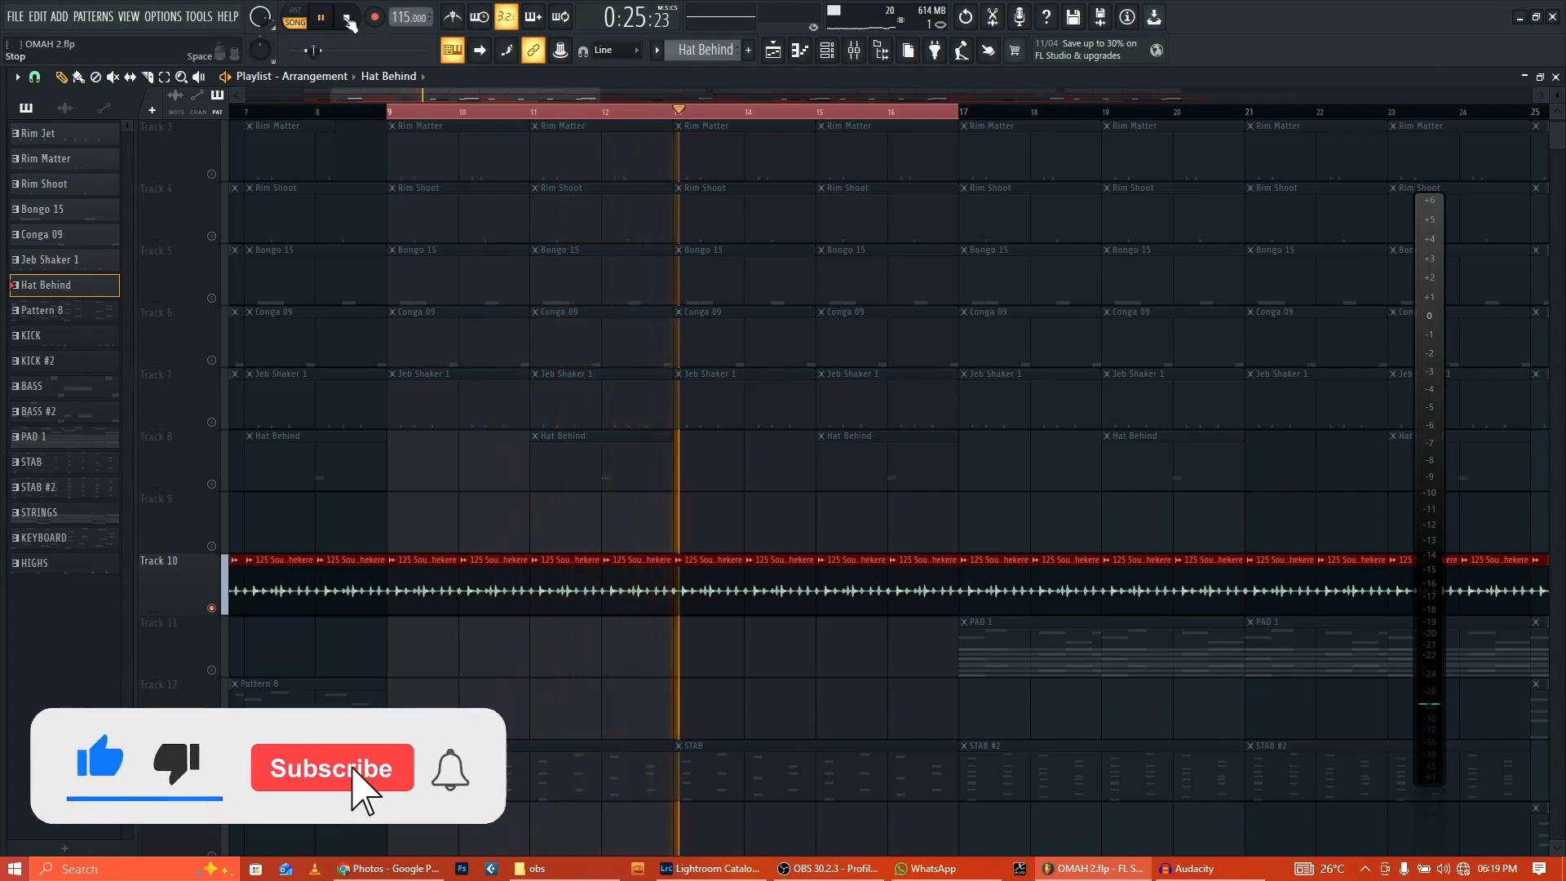
scroll(426, 473, "up", 2)
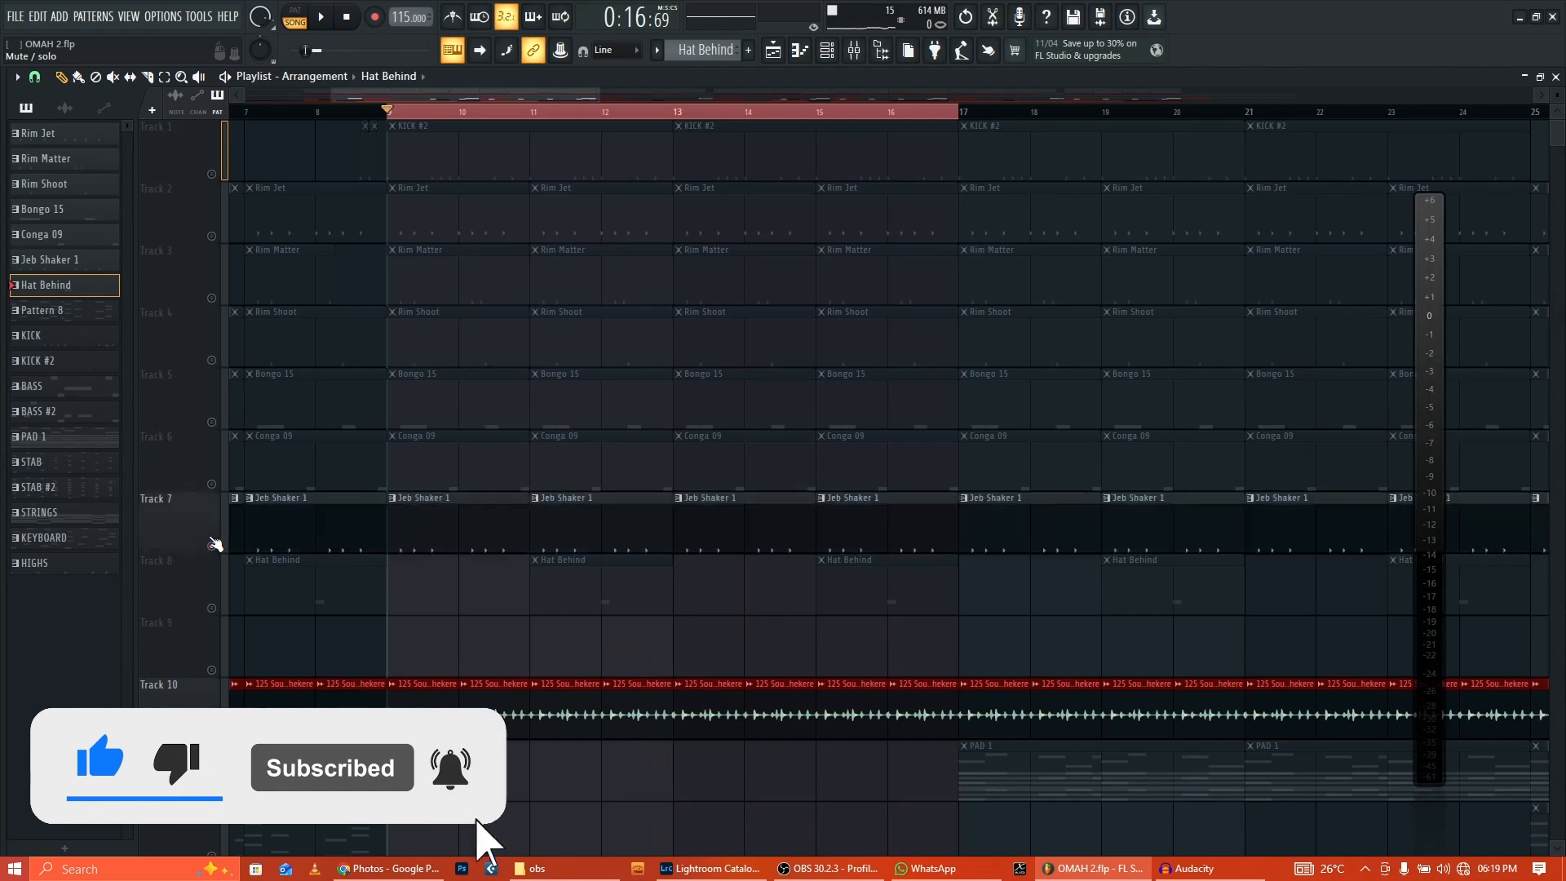
left_click_drag(212, 607, 212, 174)
left_click(321, 16)
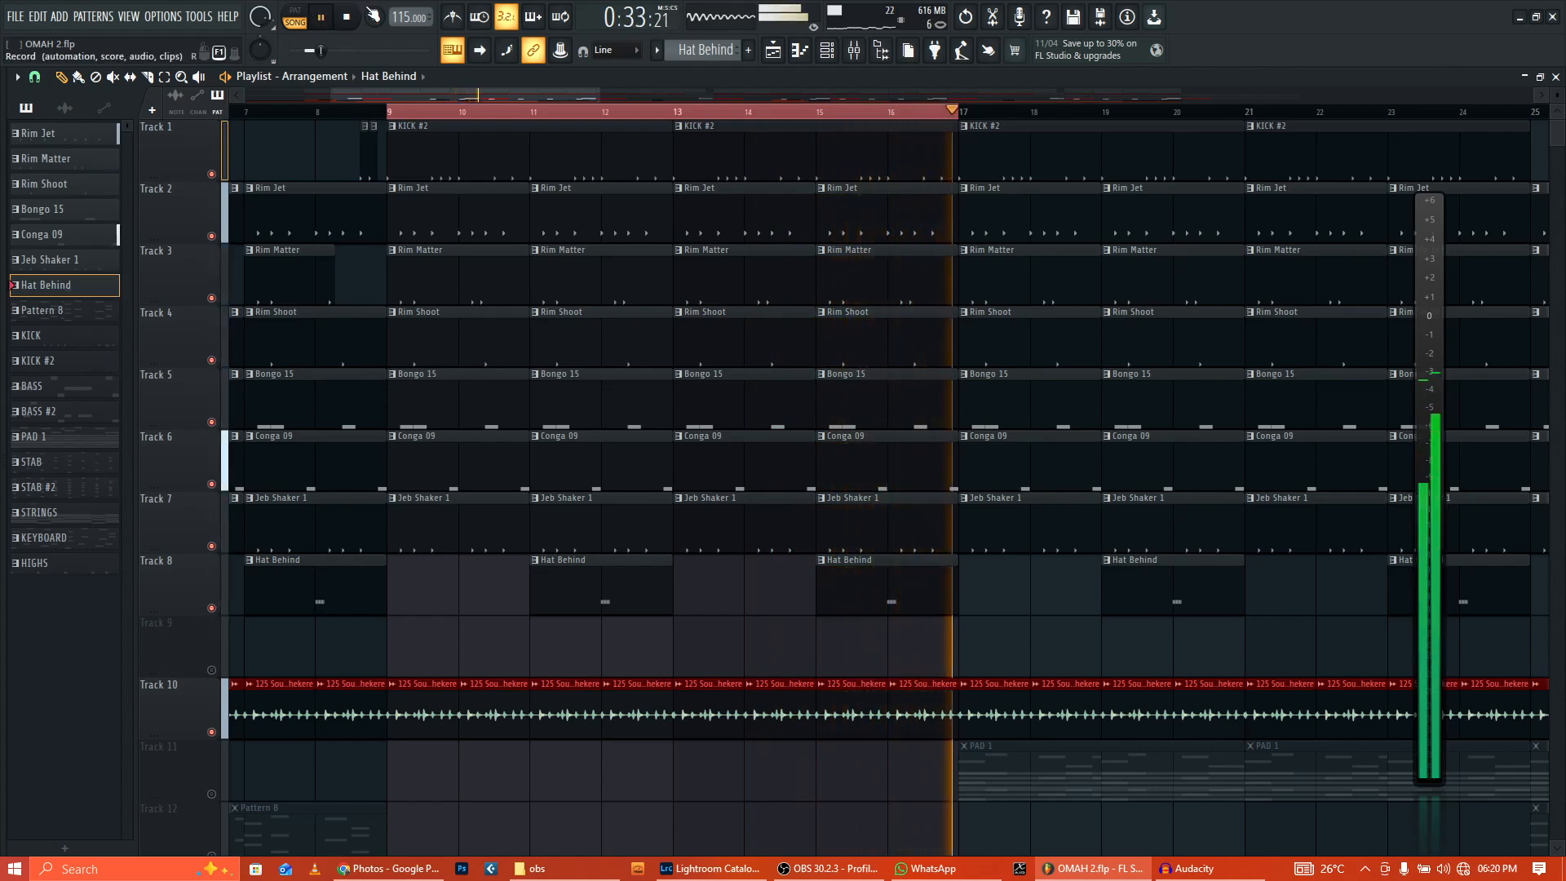
left_click(351, 24)
Step: Select bars 17–33 on the ruler as the loop range
scroll(647, 458, "down", 8)
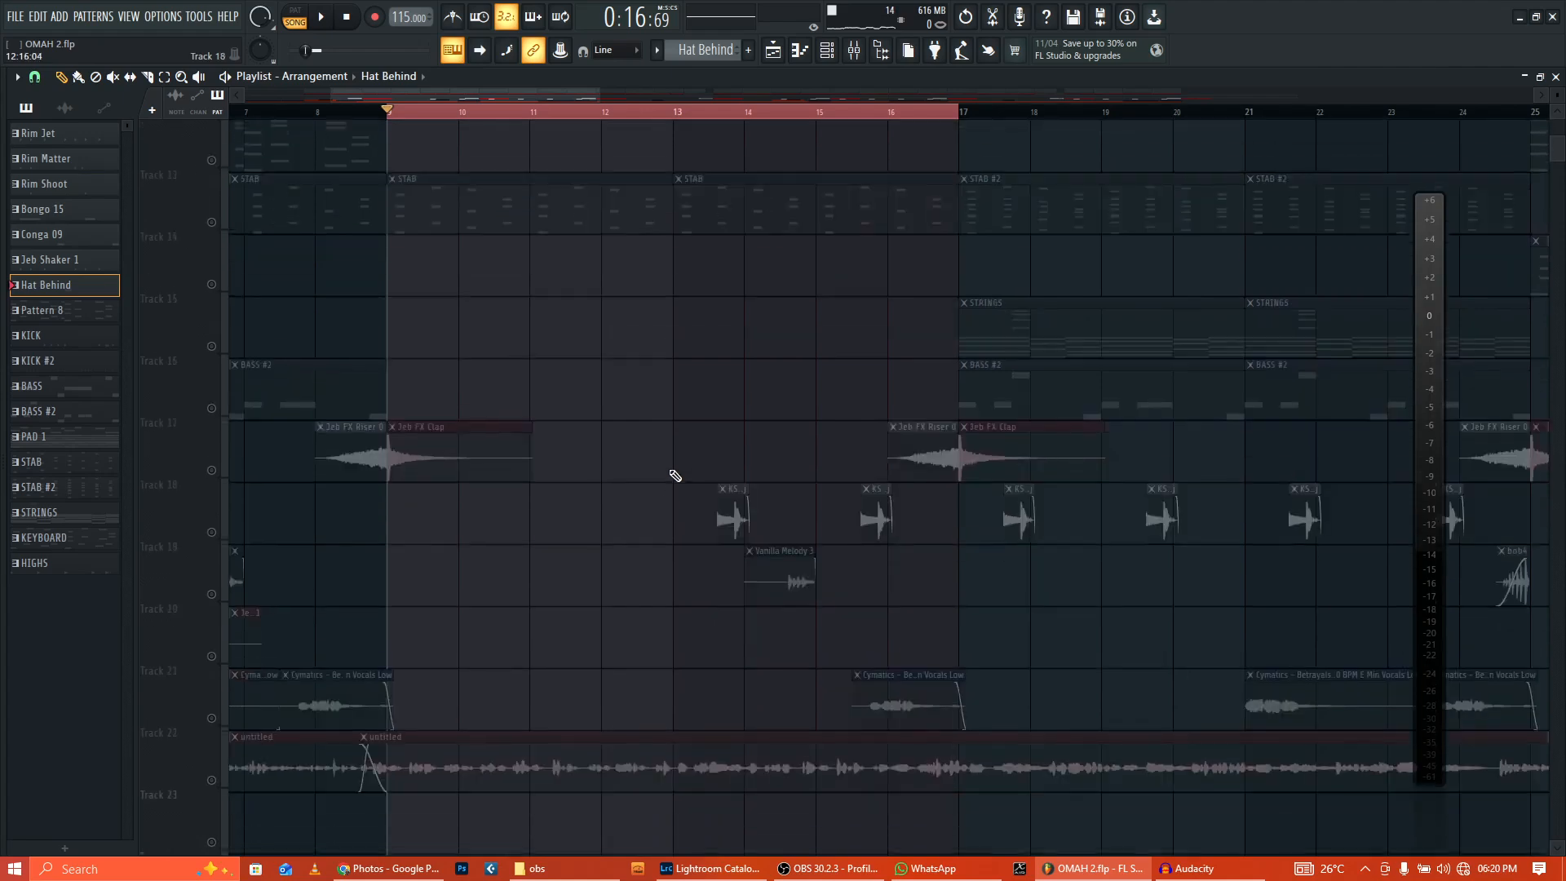
scroll(632, 172, "up", 6)
left_click_drag(531, 96, 693, 120)
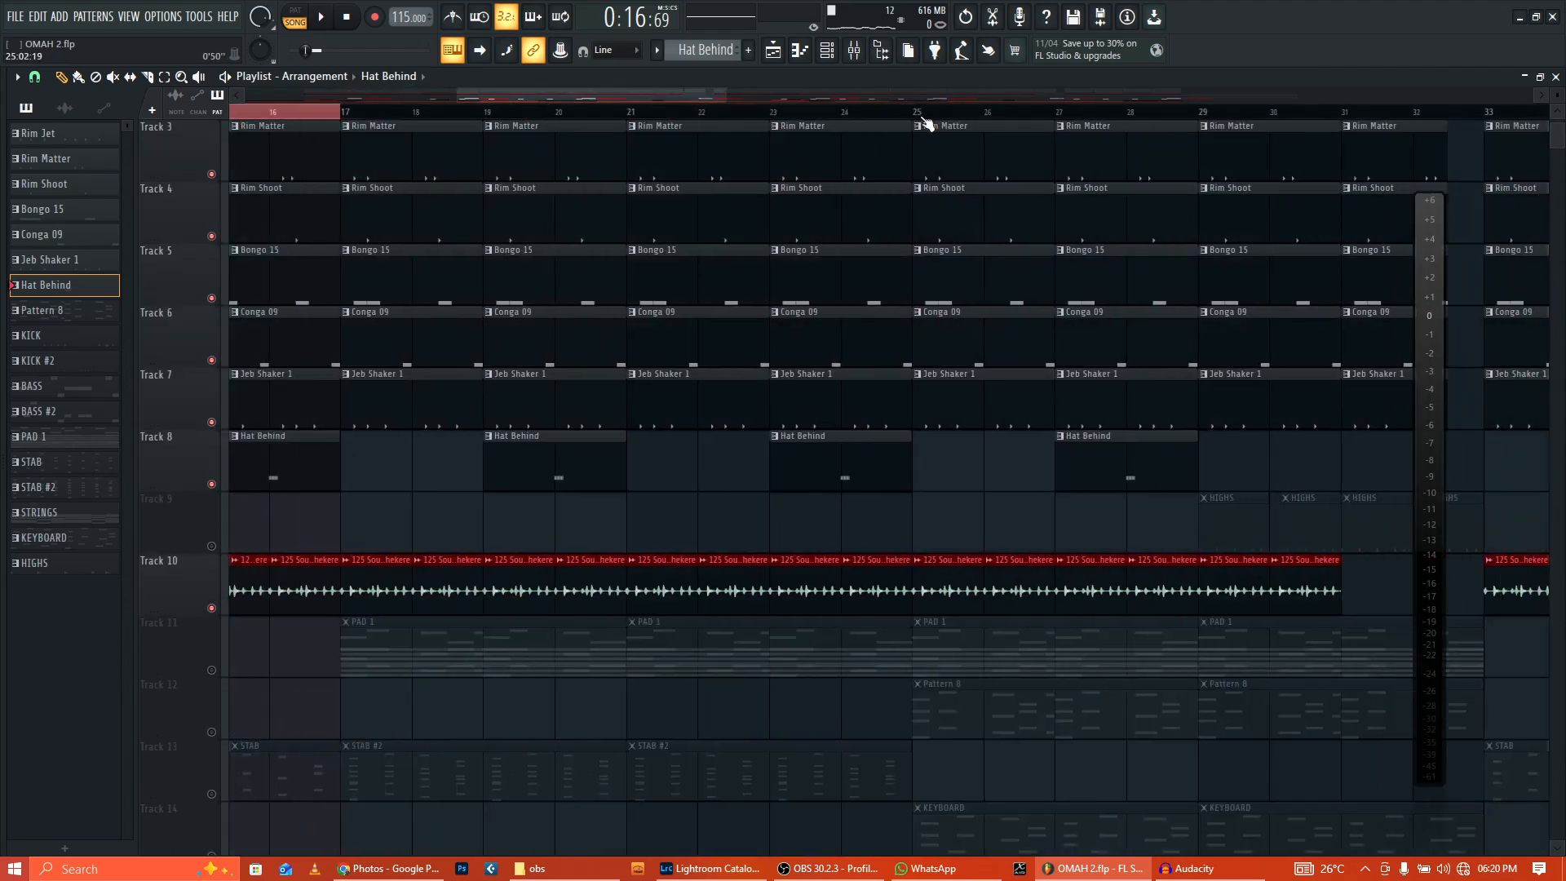
left_click_drag(918, 117, 914, 117)
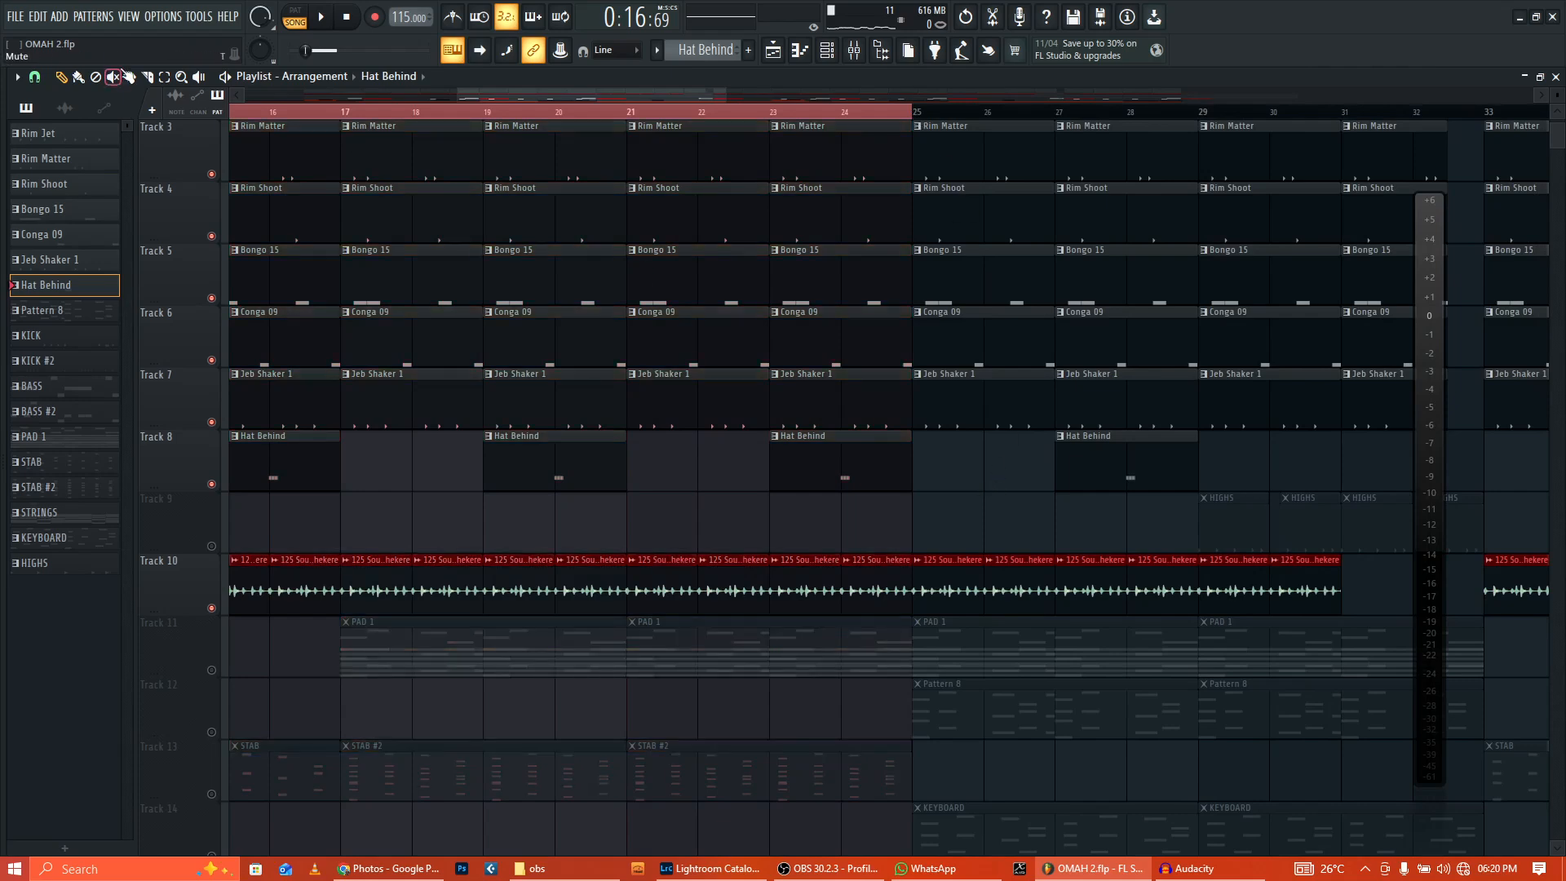
left_click_drag(667, 96, 615, 97)
left_click_drag(315, 110, 539, 112)
scroll(633, 522, "down", 4)
scroll(635, 526, "down", 3)
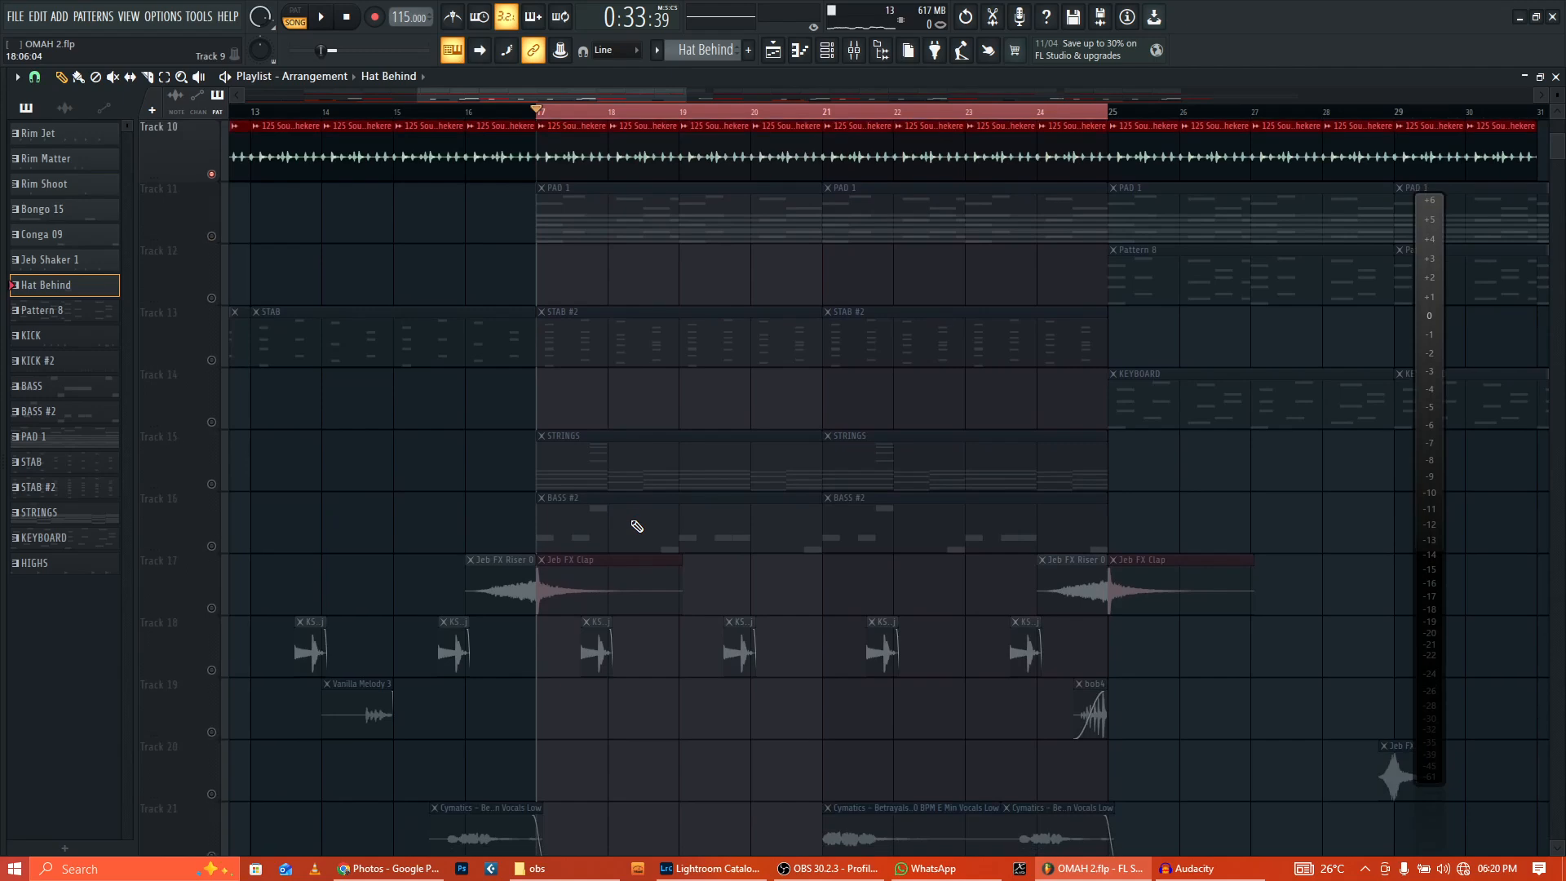
scroll(634, 526, "up", 2)
scroll(861, 371, "down", 4)
scroll(840, 439, "up", 3)
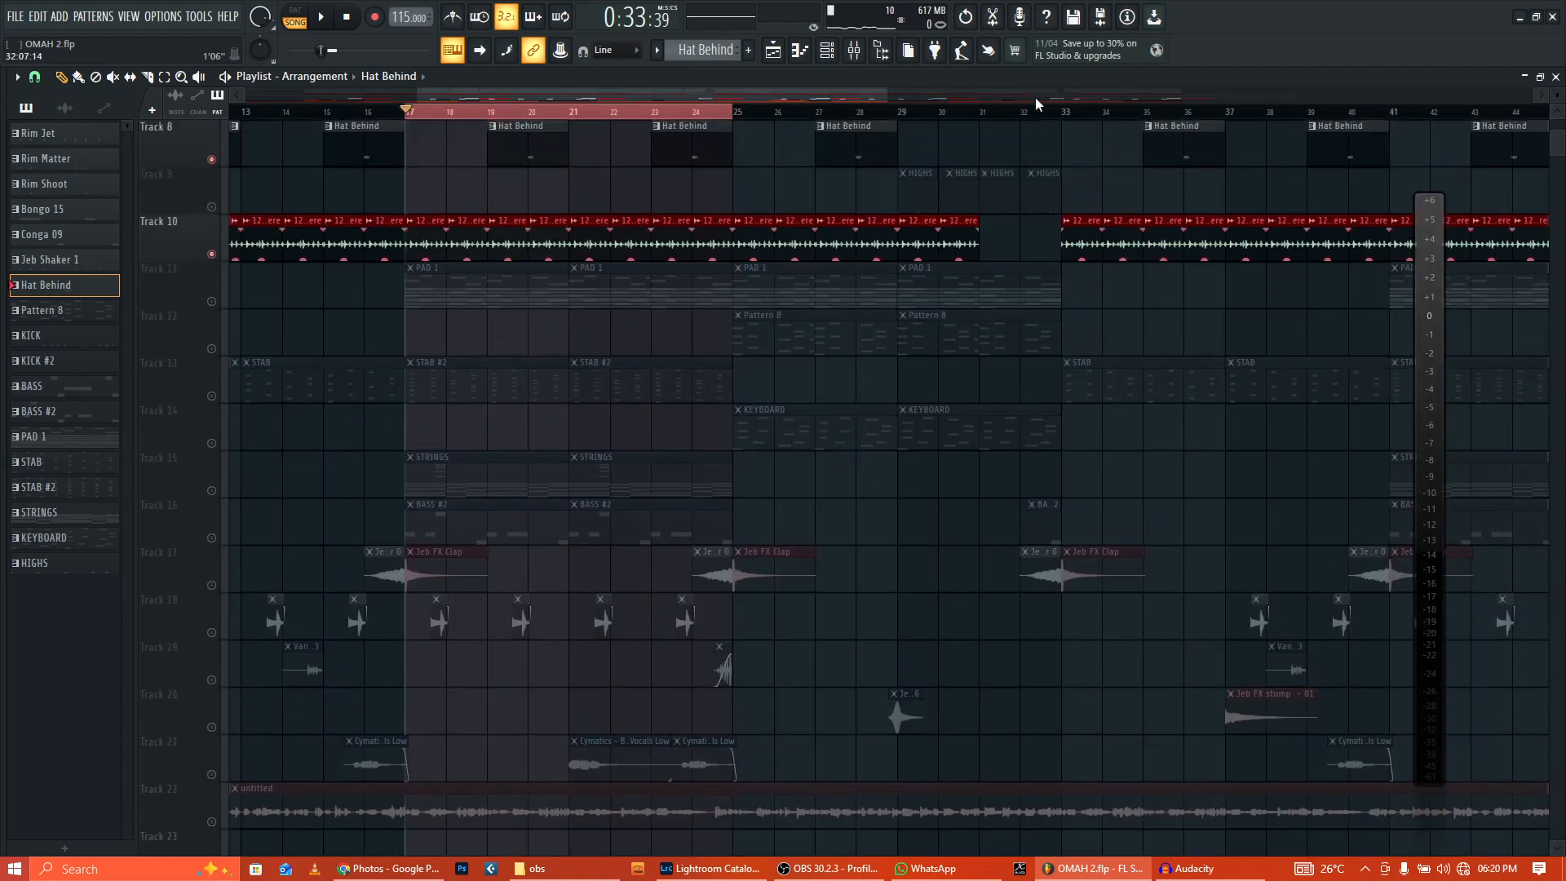
left_click(1063, 112, "ctrl+shift")
left_click(1111, 178, "ctrl")
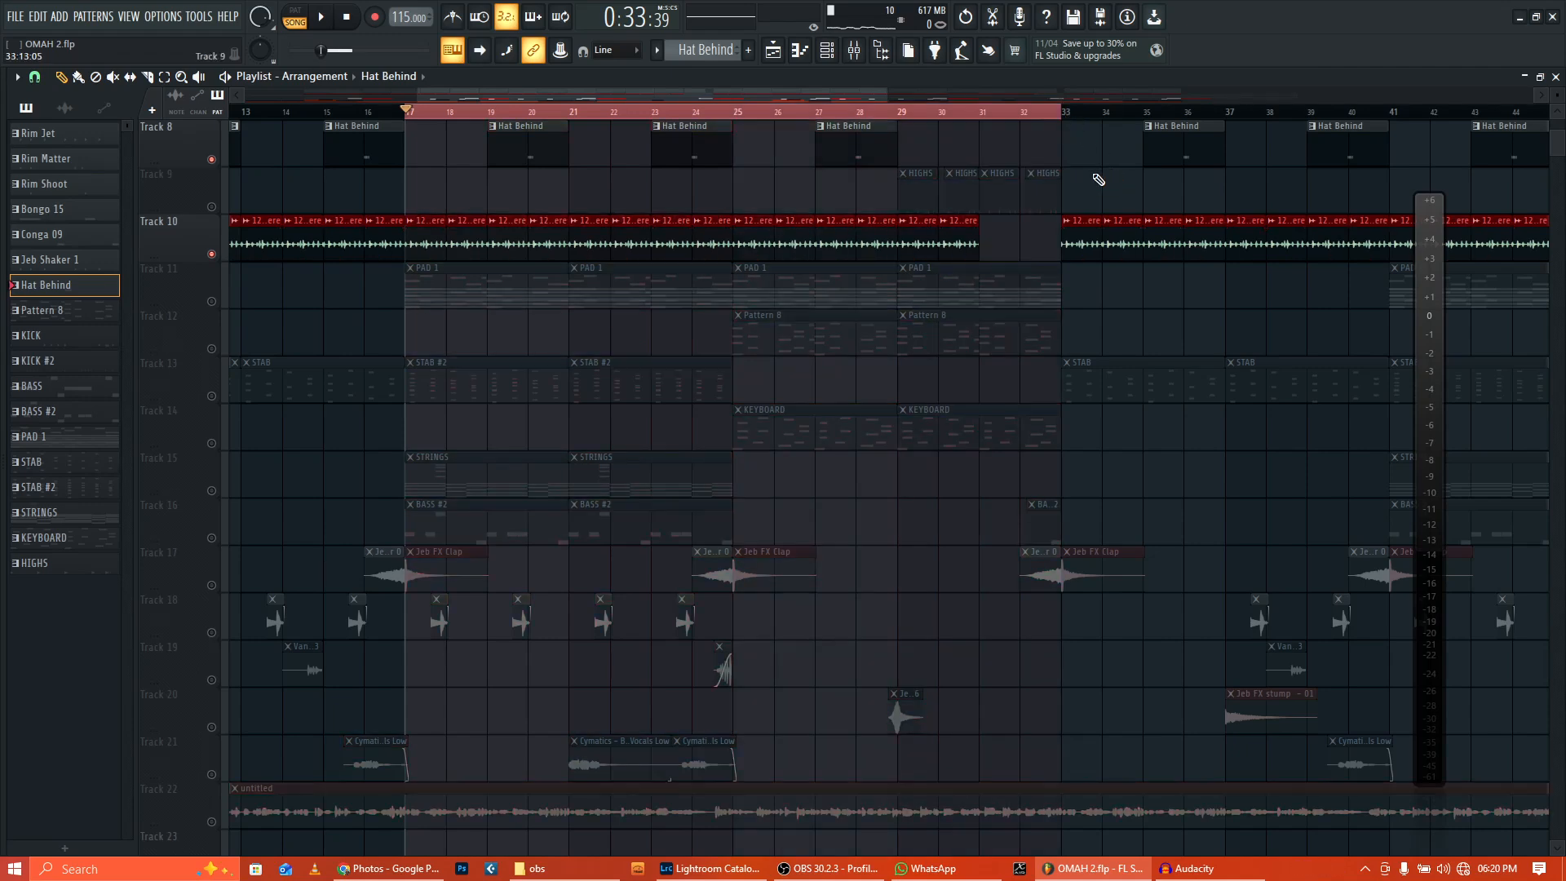
Step: Play the looped bars 17–33, stop, and solo the PAD 1 track
left_click(332, 15)
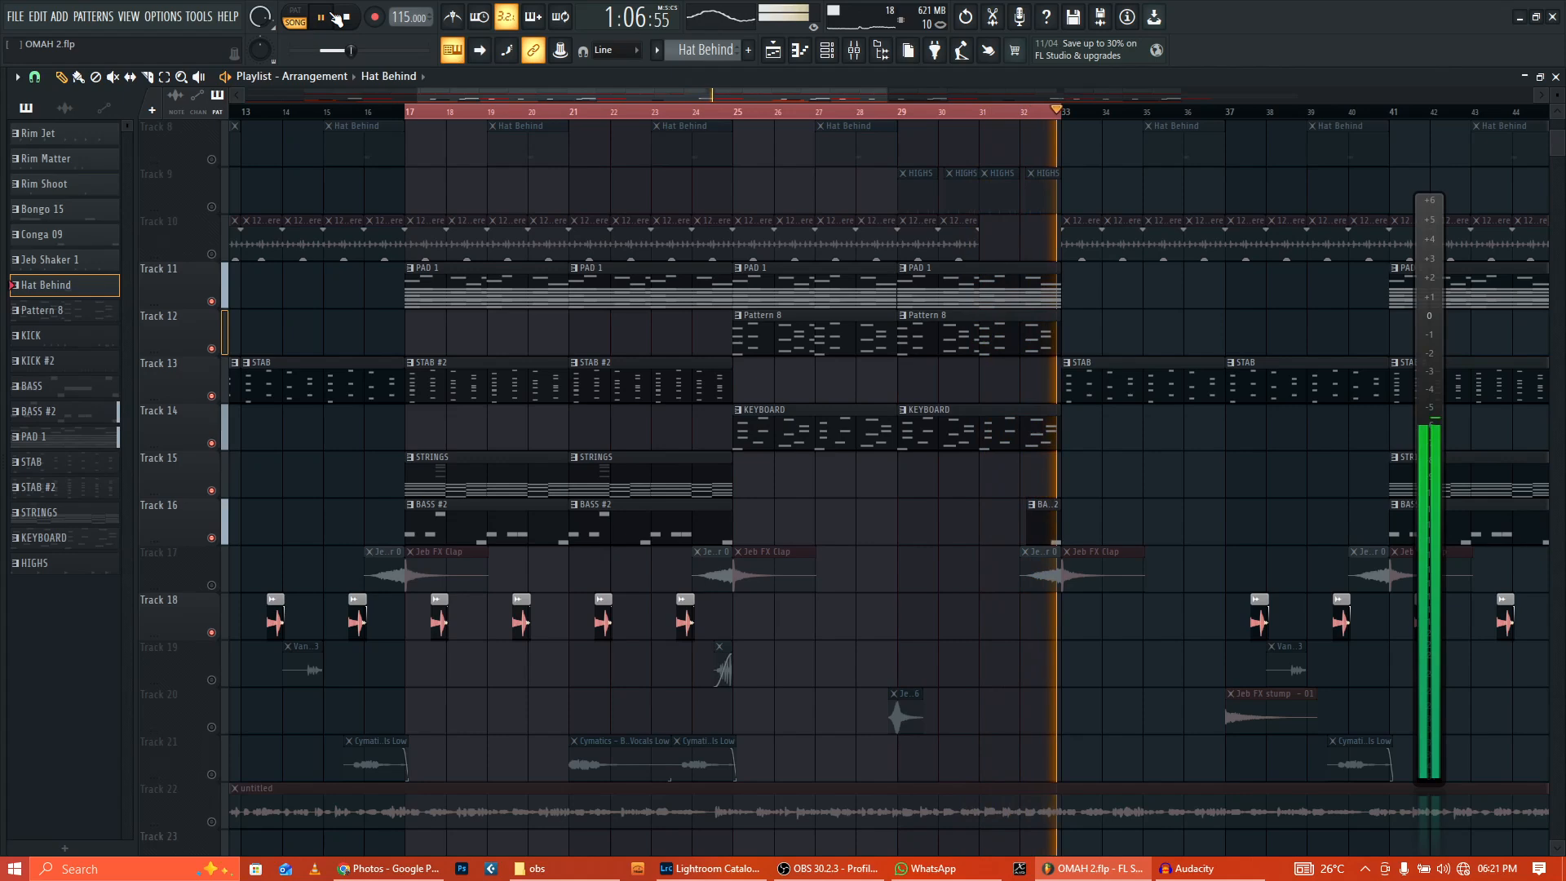
left_click(348, 17)
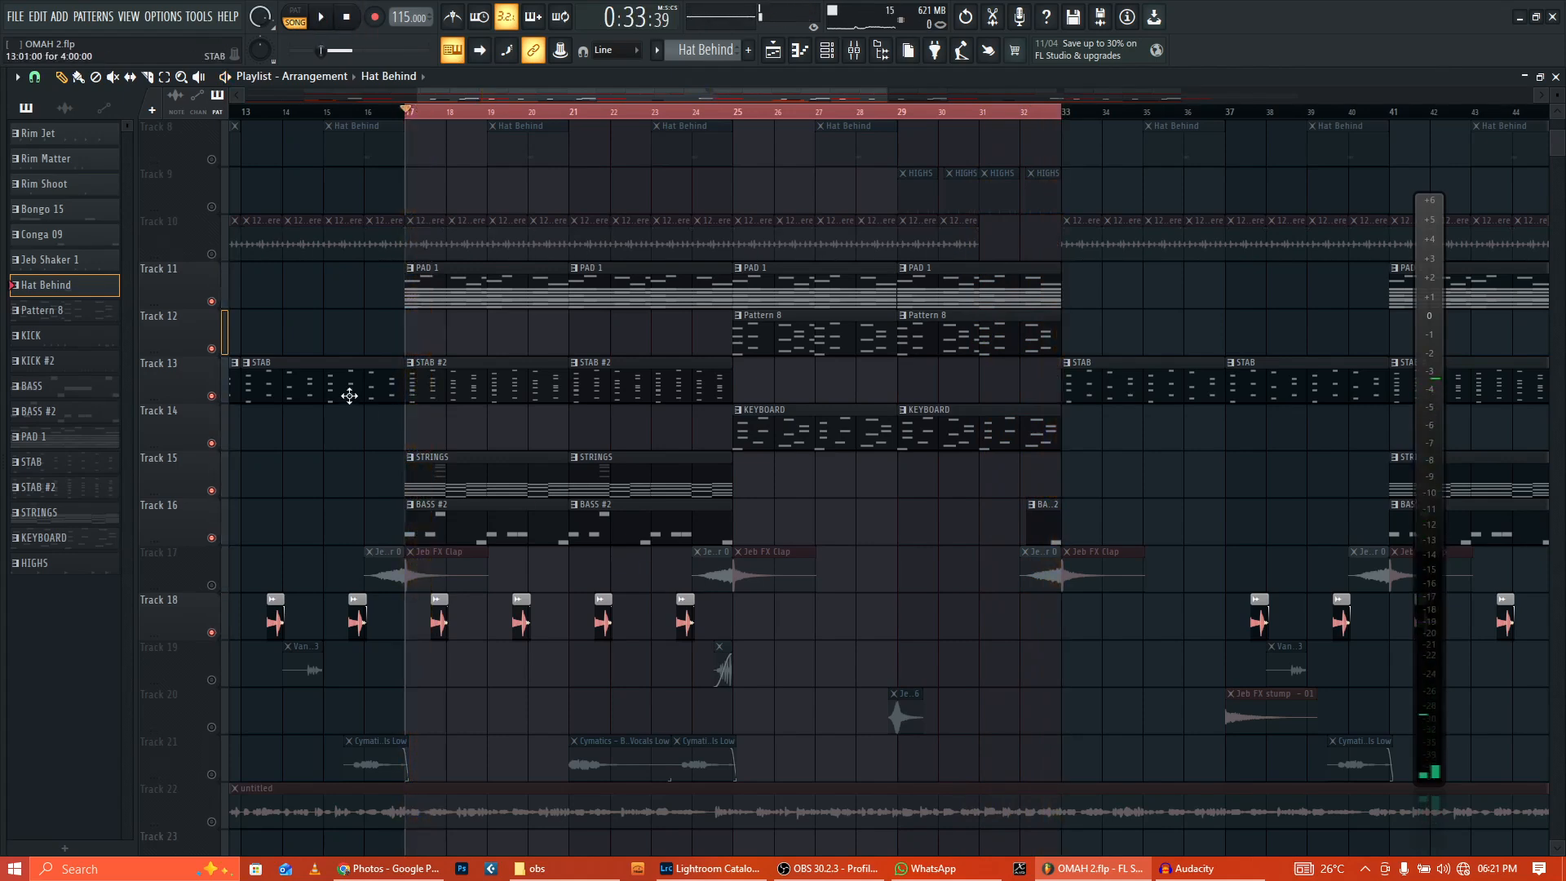
right_click(214, 303)
Step: Open the PAD 1 channels and play the Morphine #2 chord notes
double_click(476, 295)
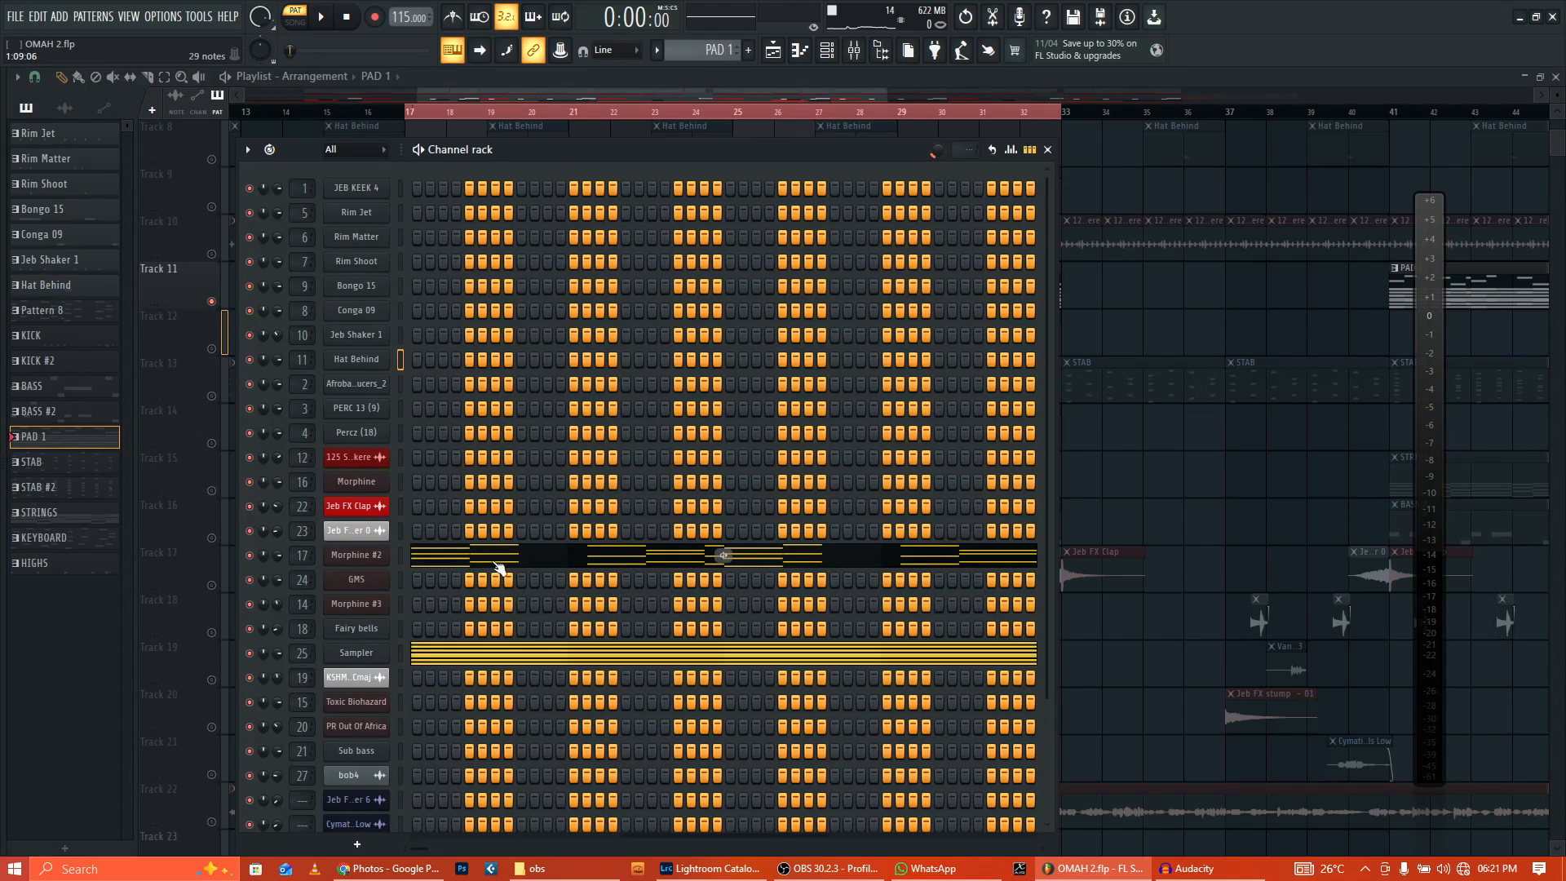
left_click(499, 568)
scroll(718, 269, "down", 2)
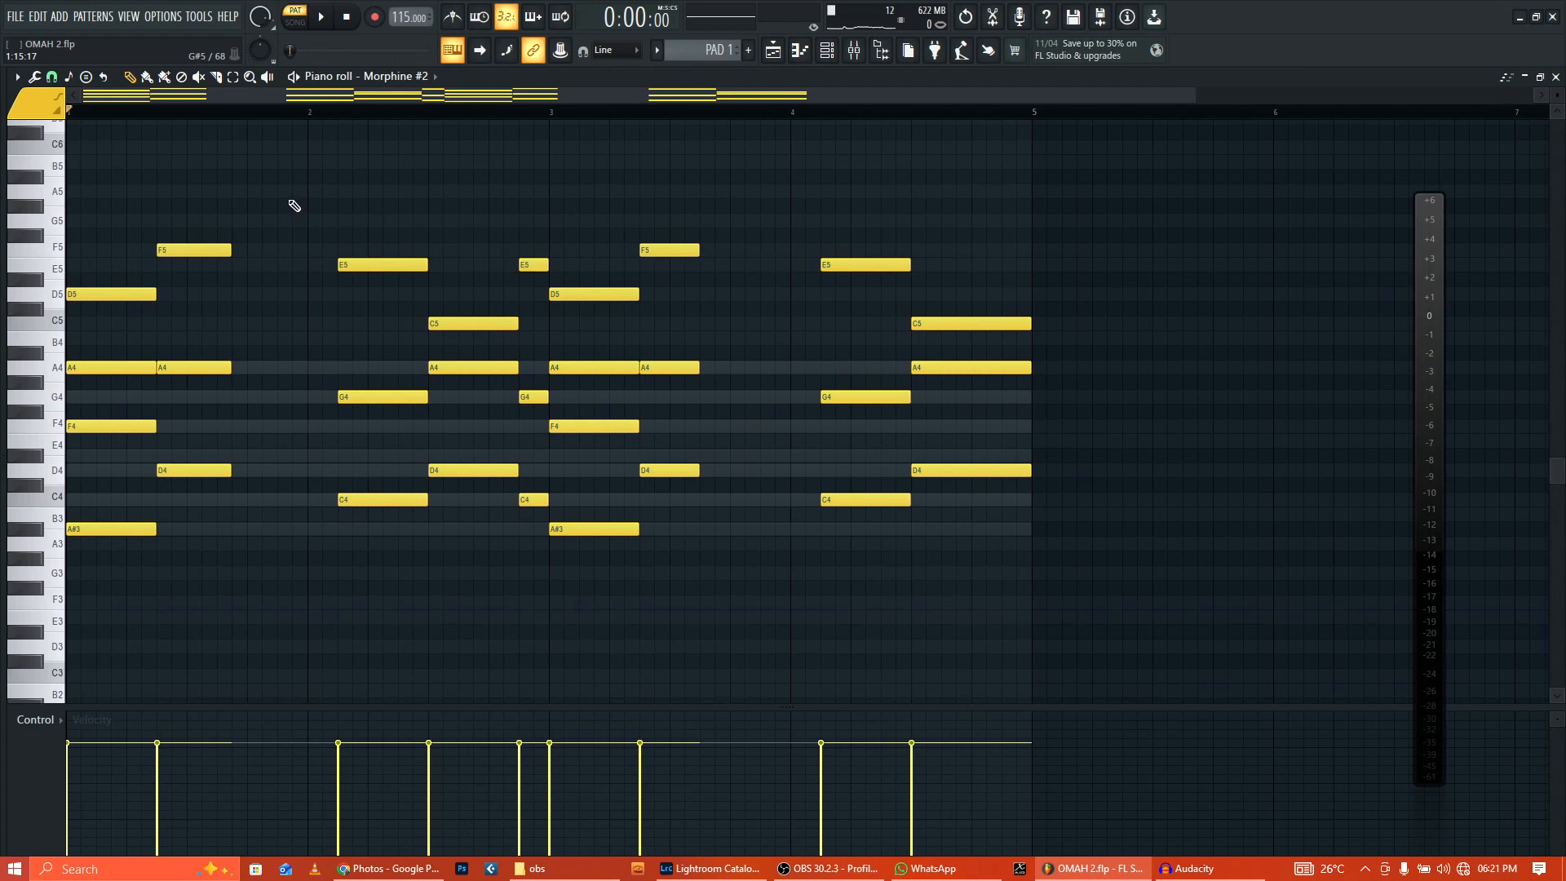
left_click(321, 18)
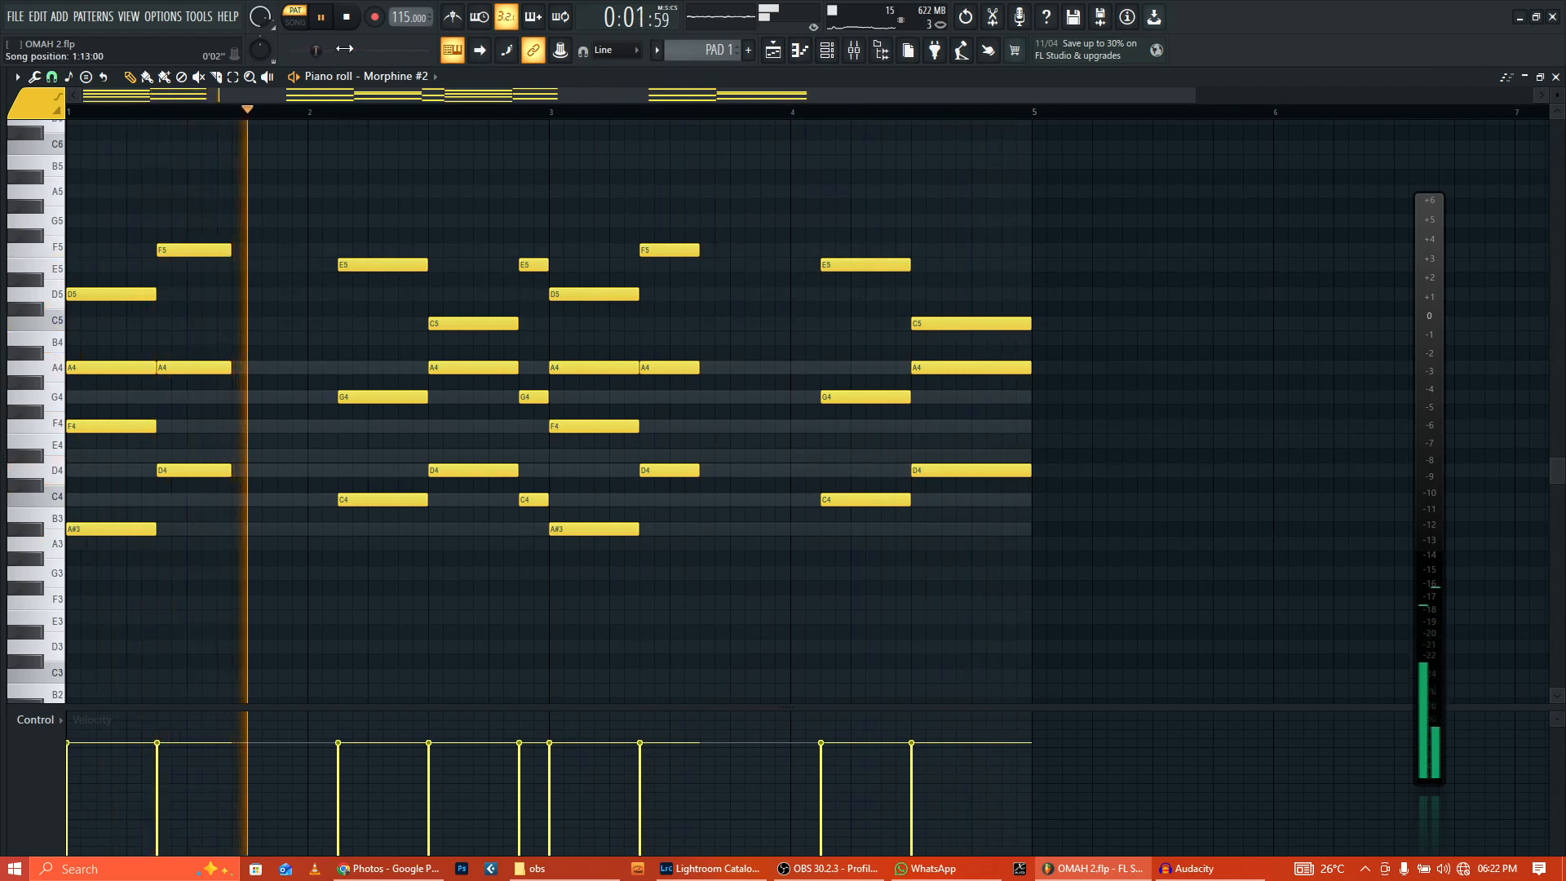
Step: Inspect the Morphine #2 synth settings from the channel rack, then close them
left_click(827, 50)
left_click(380, 559)
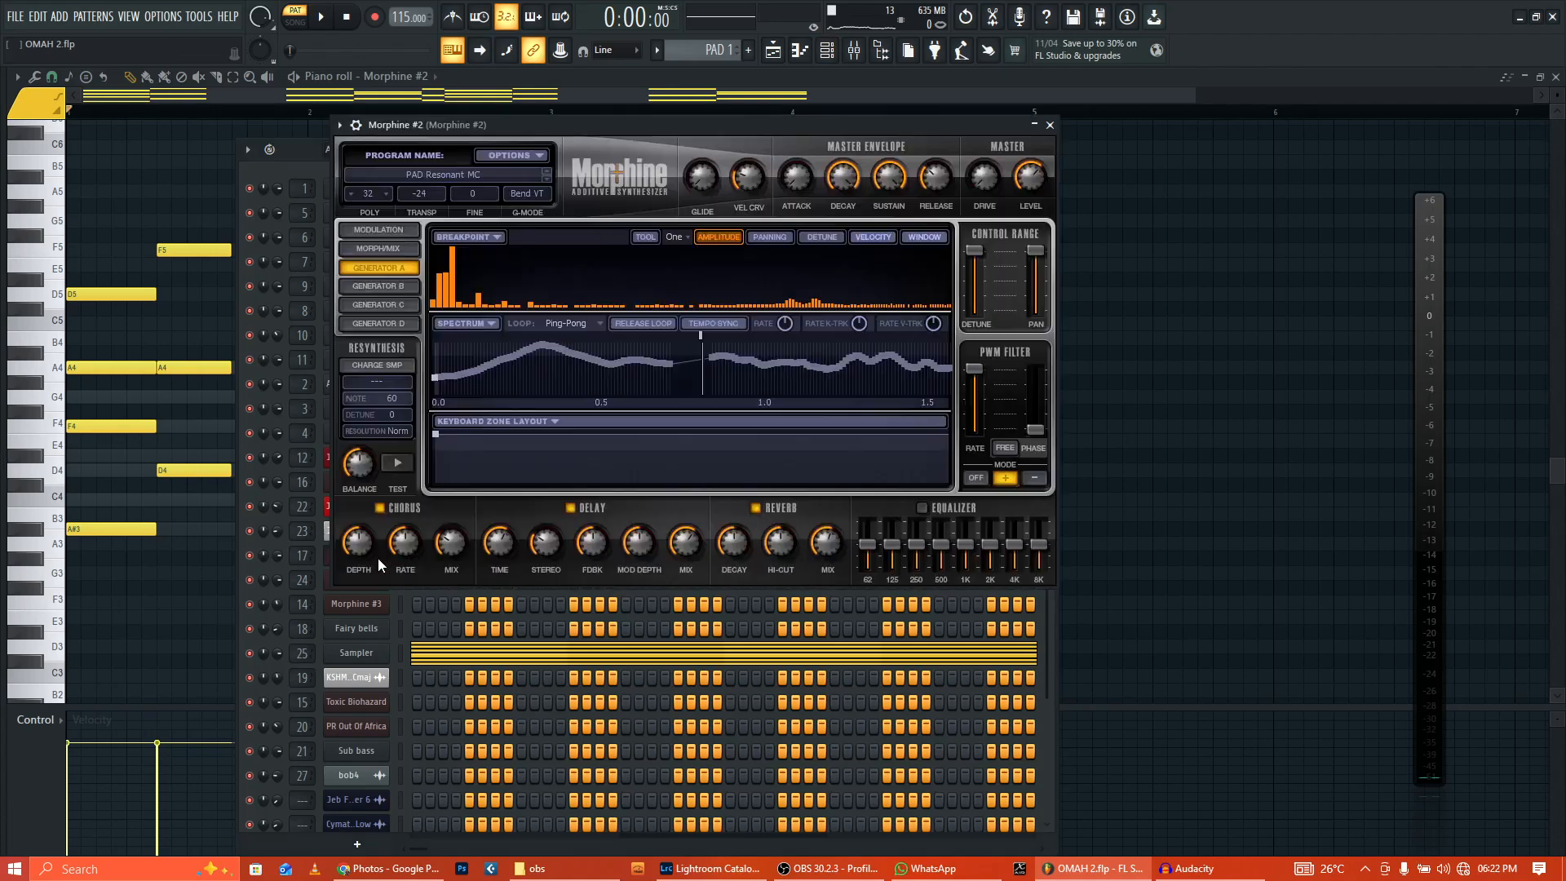
left_click_drag(568, 124, 525, 139)
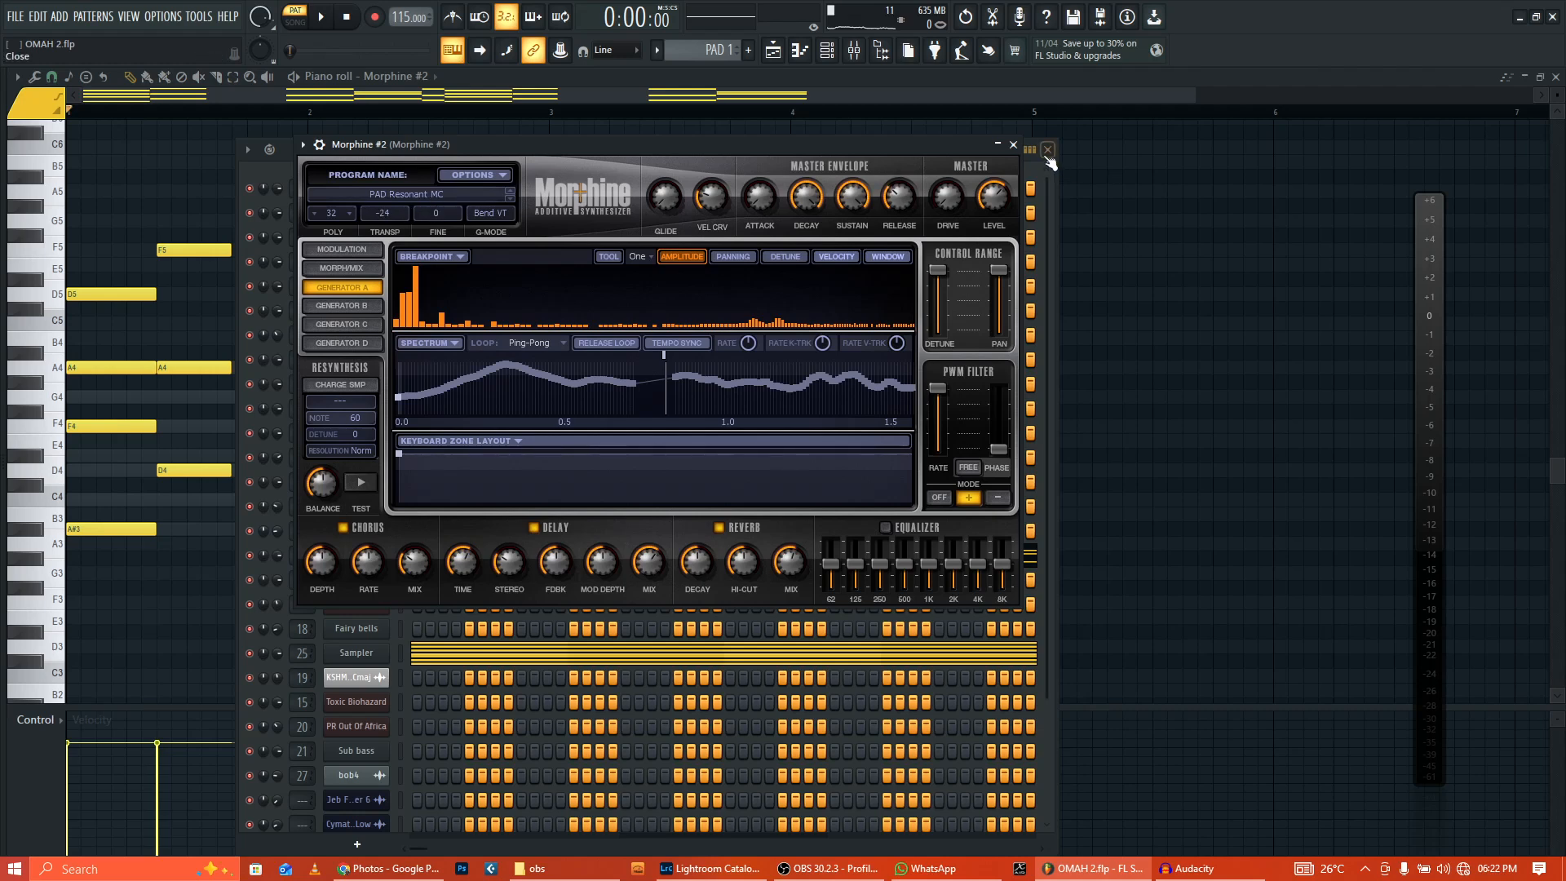
left_click(1013, 146)
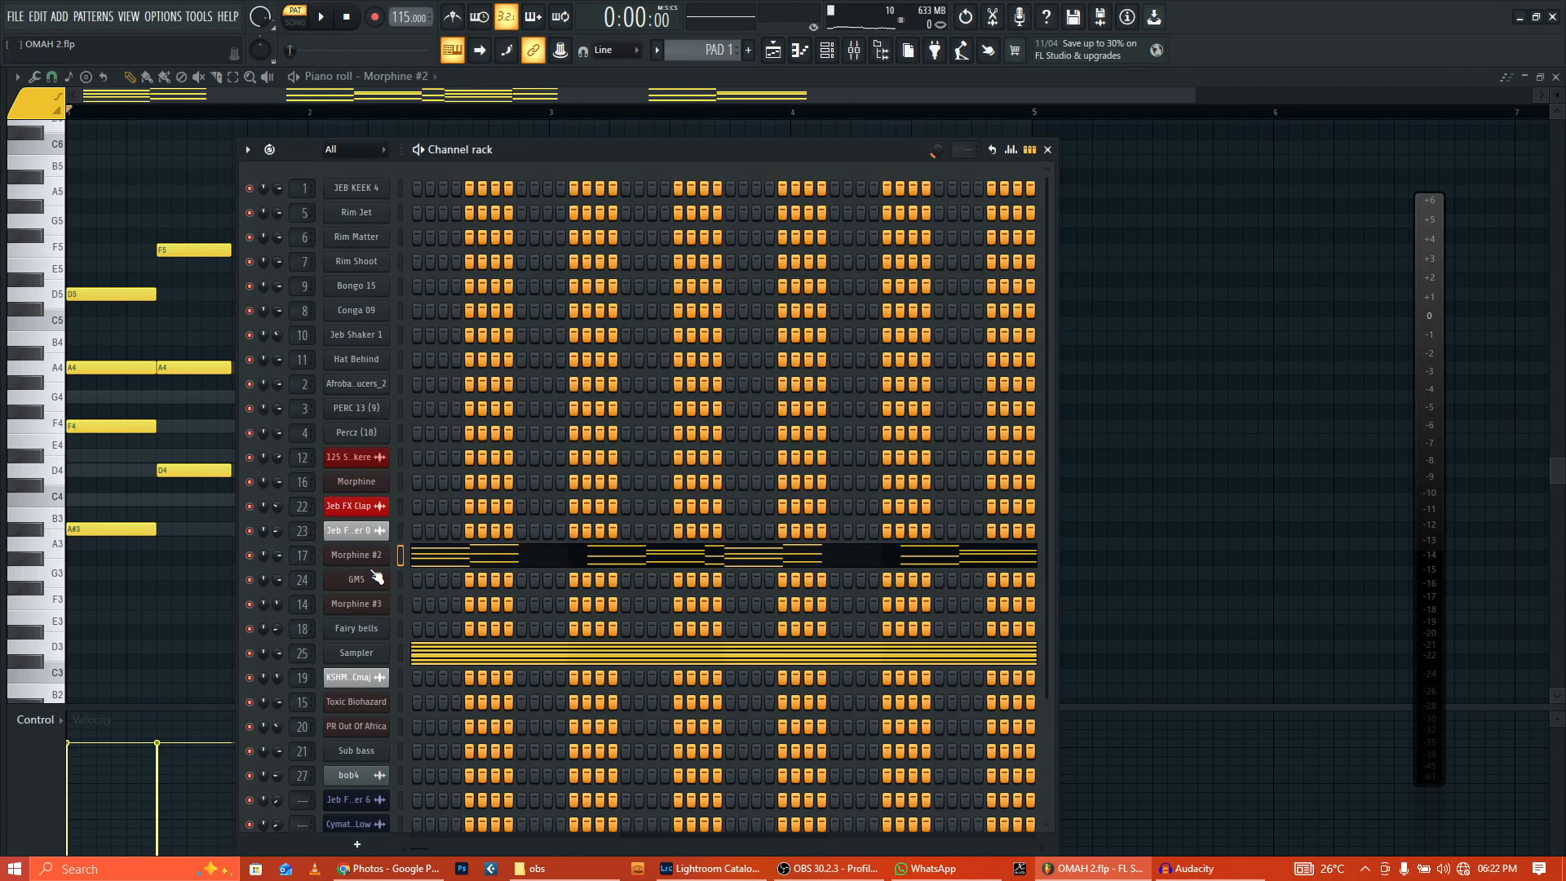
Step: View the Morphine #2 Parametric EQ 2 in the mixer, then solo the STAB track in the playlist
left_click(855, 52)
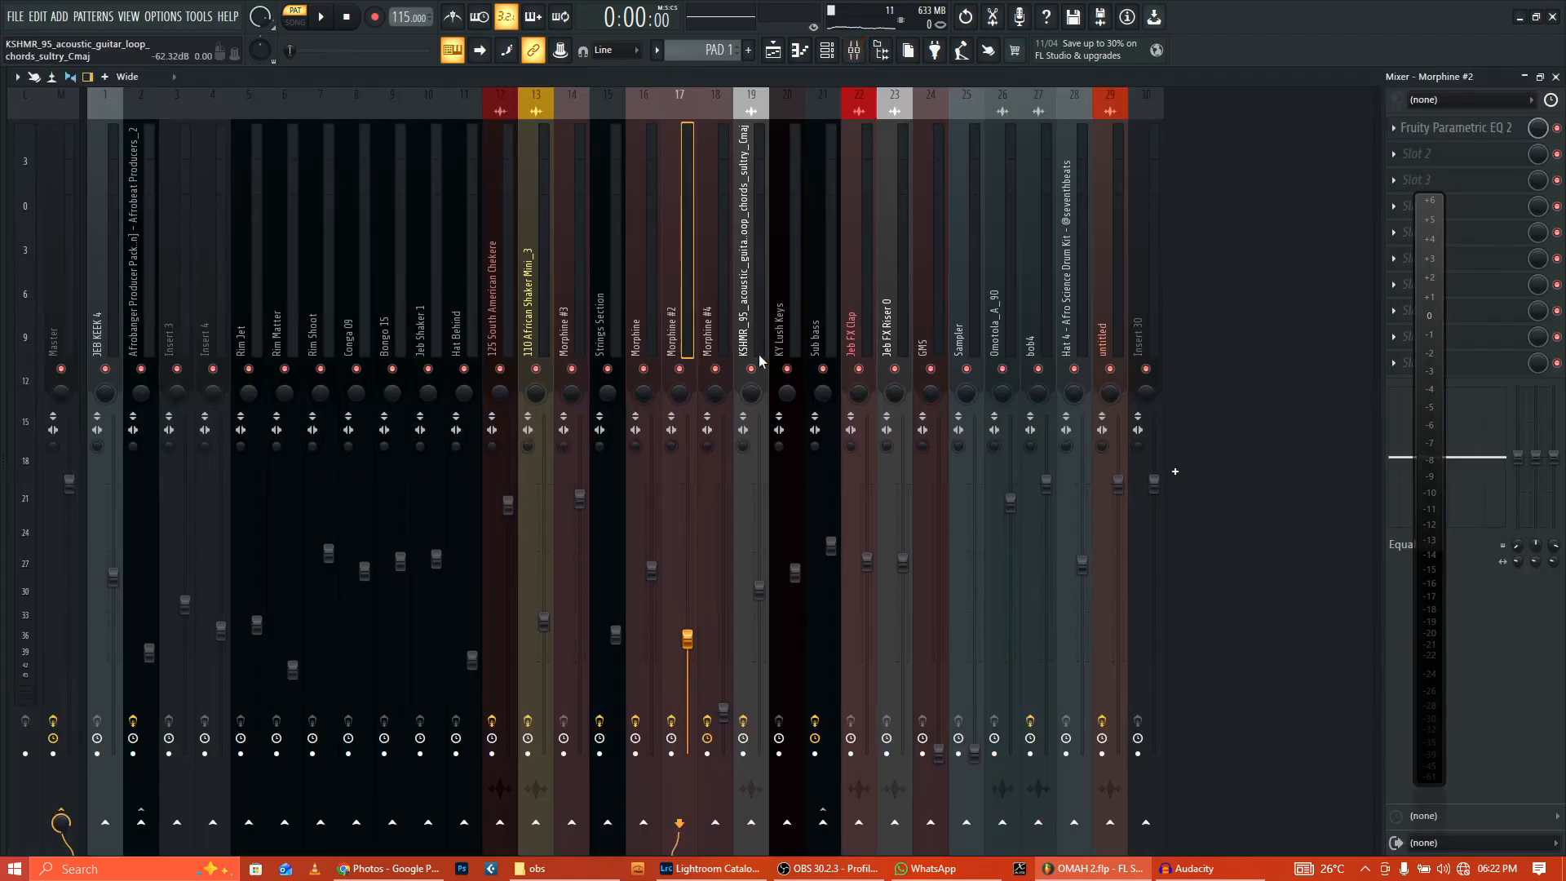
left_click(1495, 126)
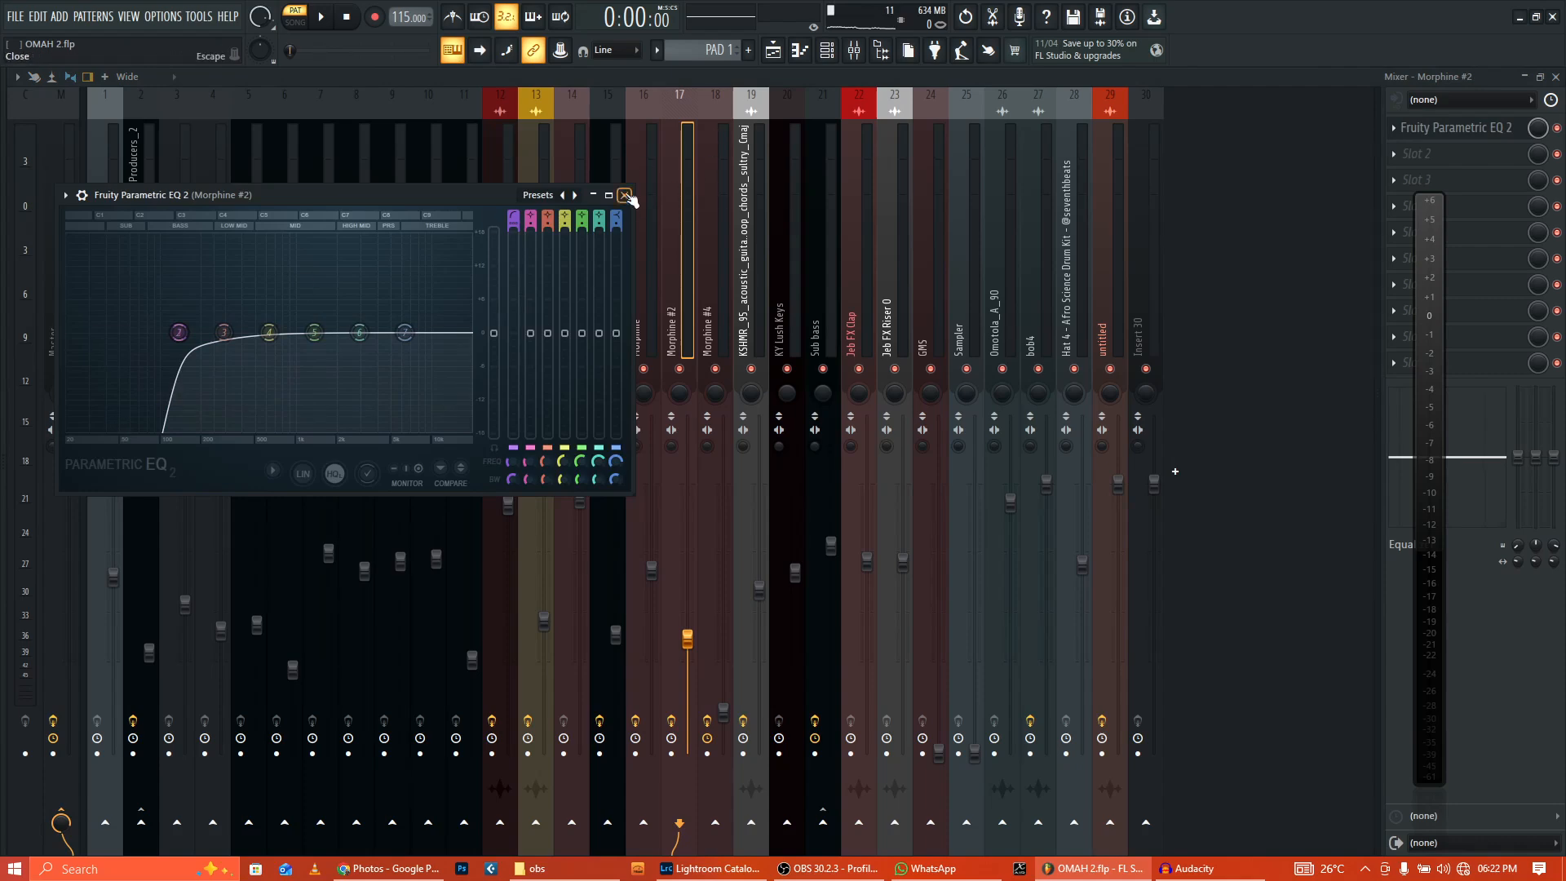
key("F5")
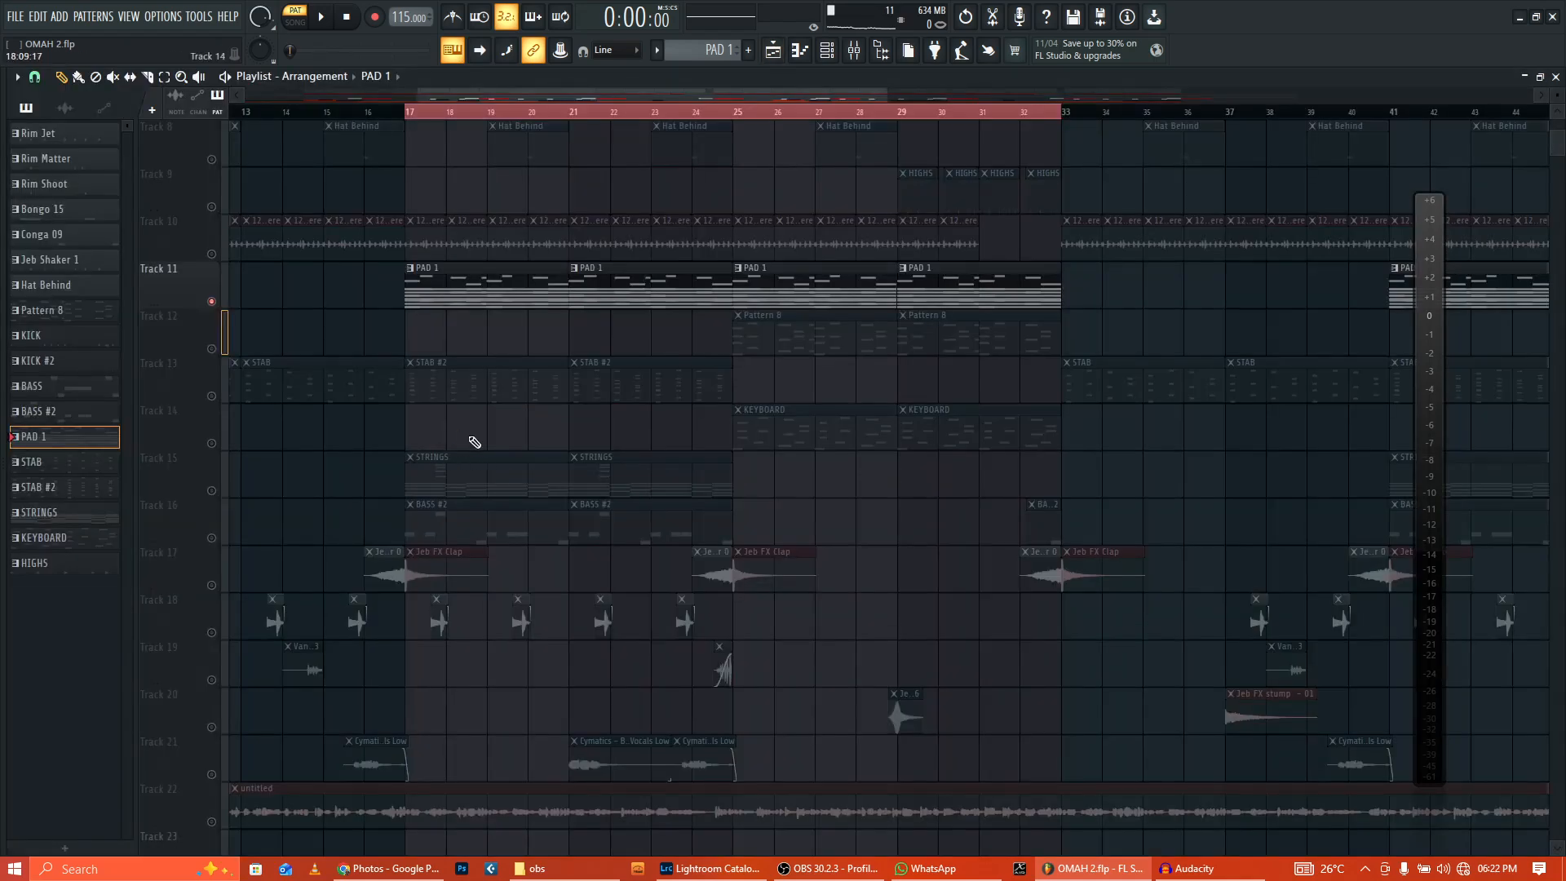
right_click(212, 396)
Step: Open the STAB #2 pattern's channels, check the Morphine #3 synth and play its notes
double_click(500, 389)
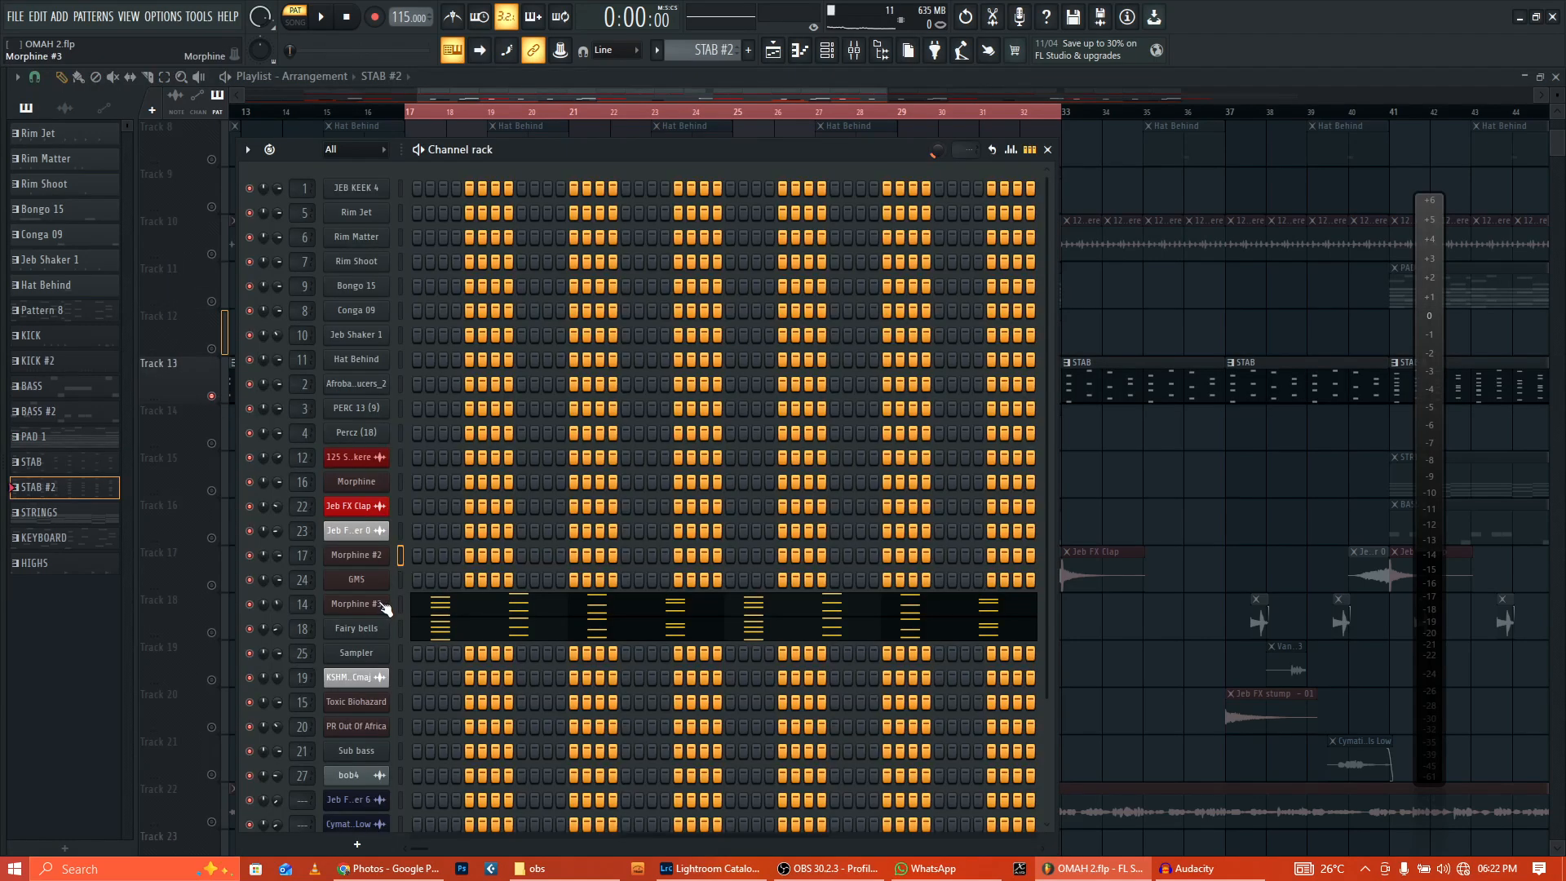
left_click(383, 605)
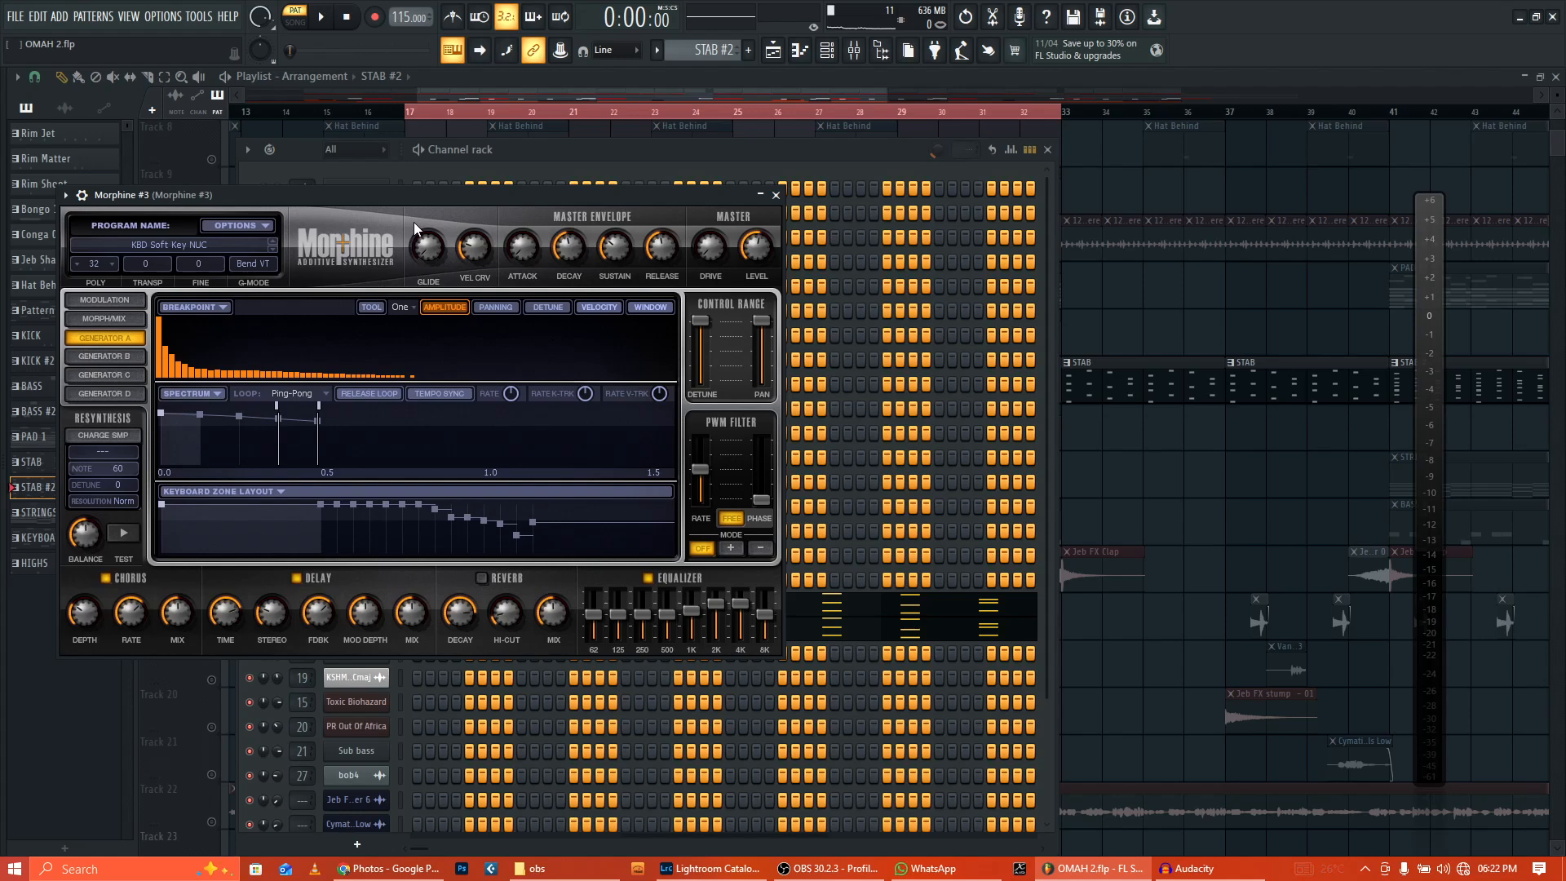
left_click_drag(425, 196, 643, 200)
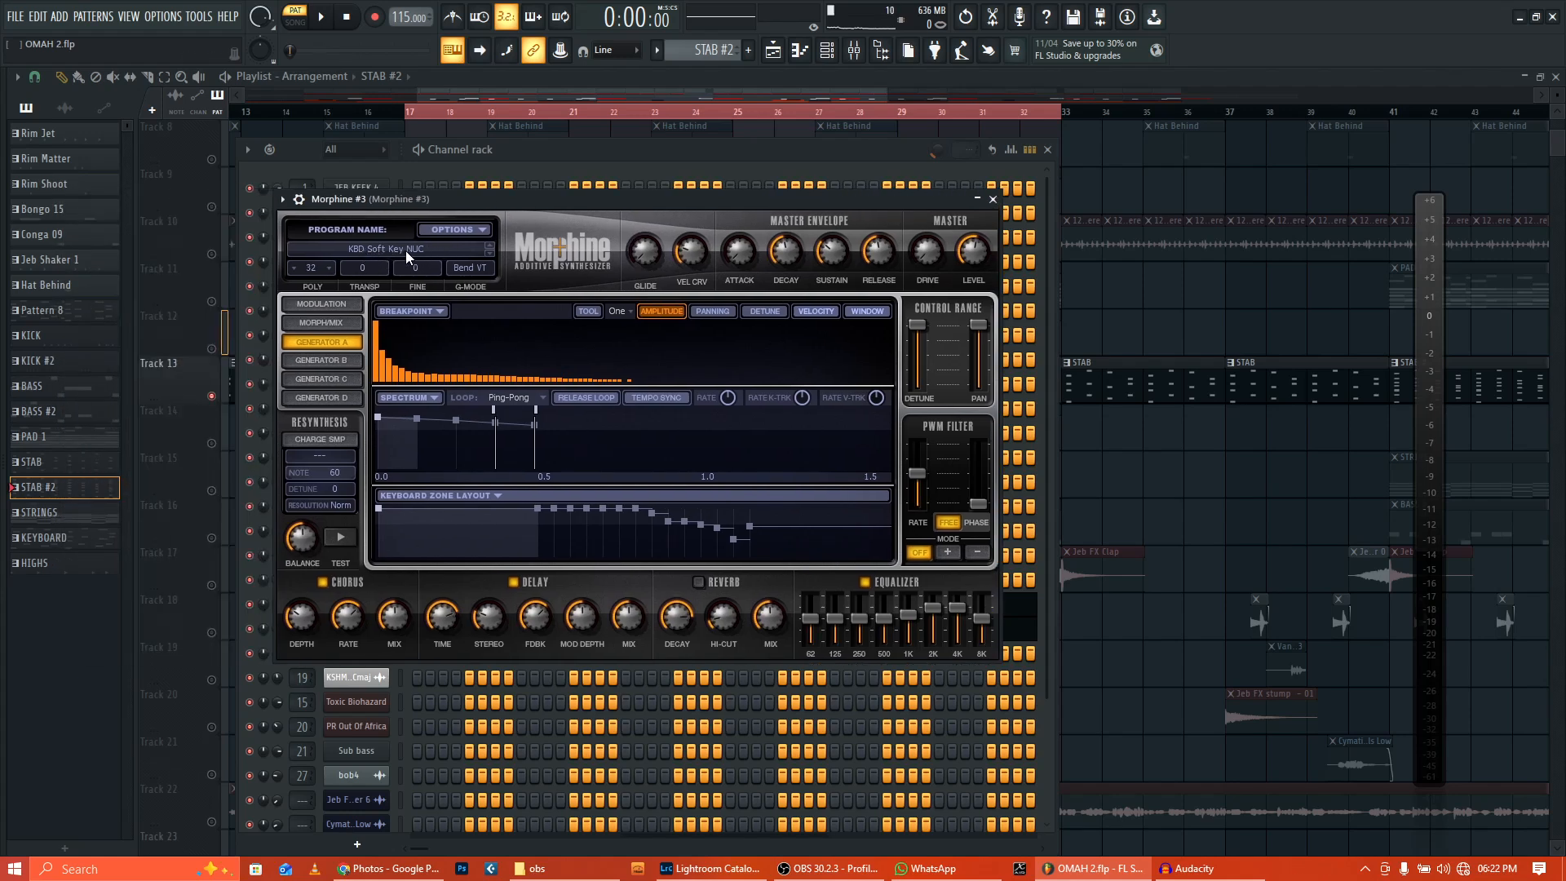
left_click(993, 200)
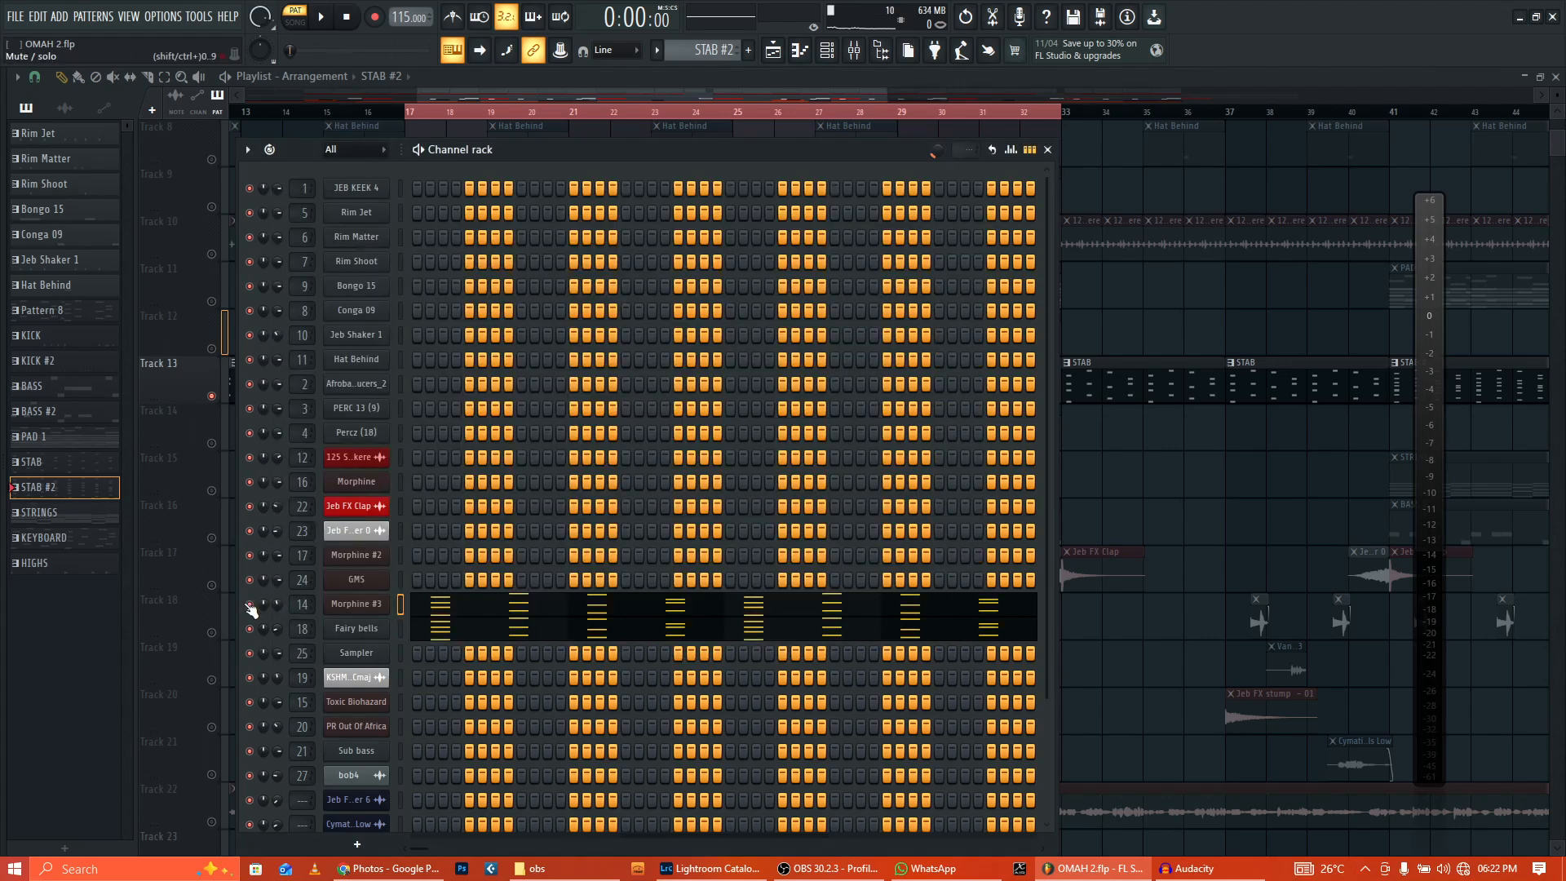
left_click(321, 18)
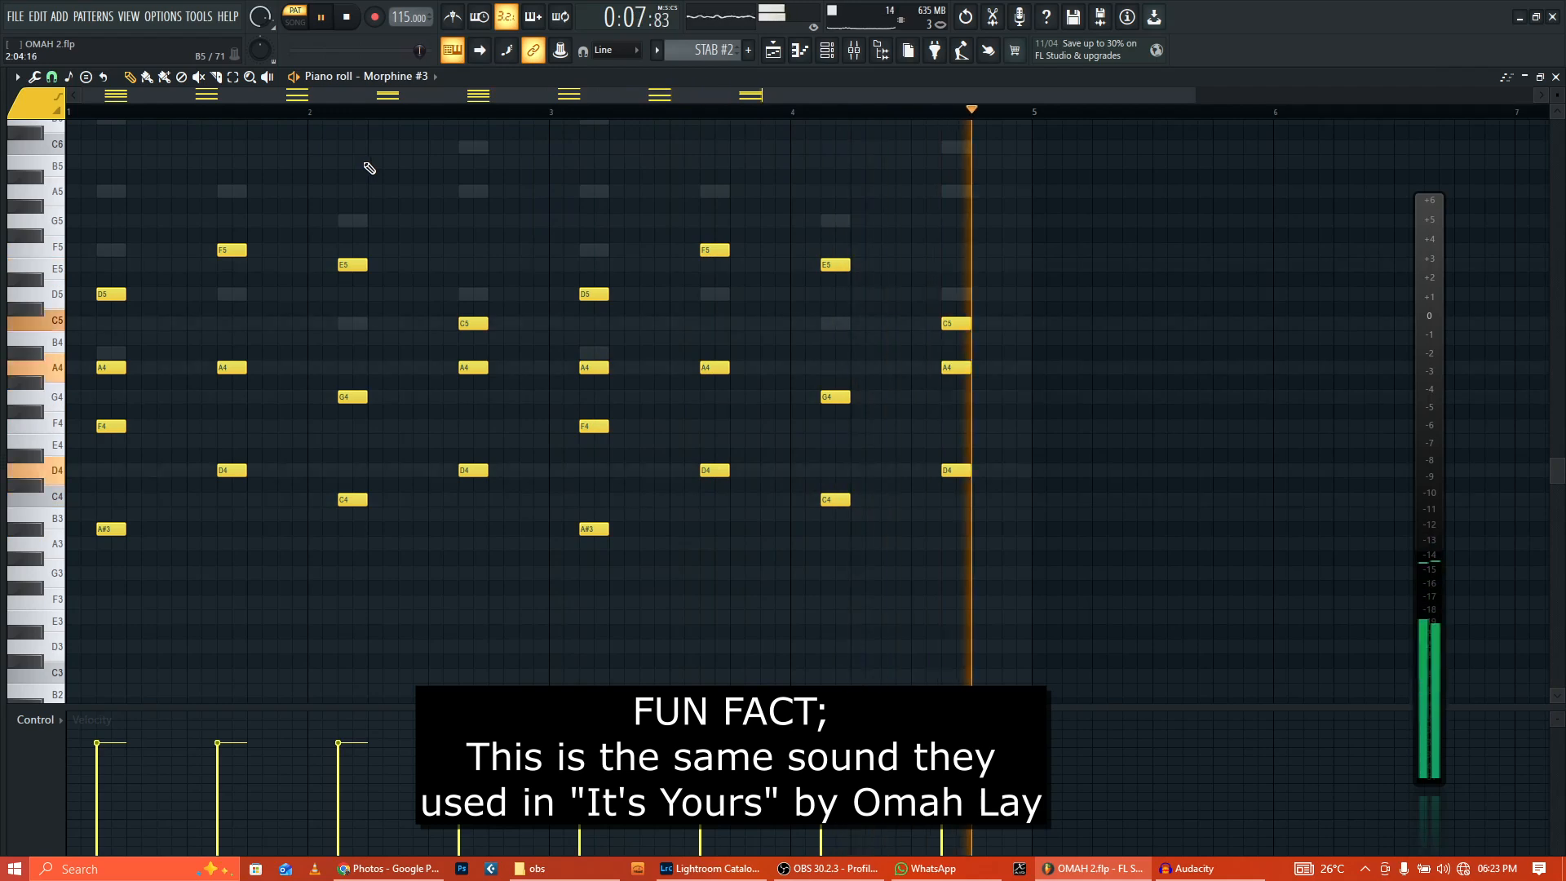
left_click(349, 17)
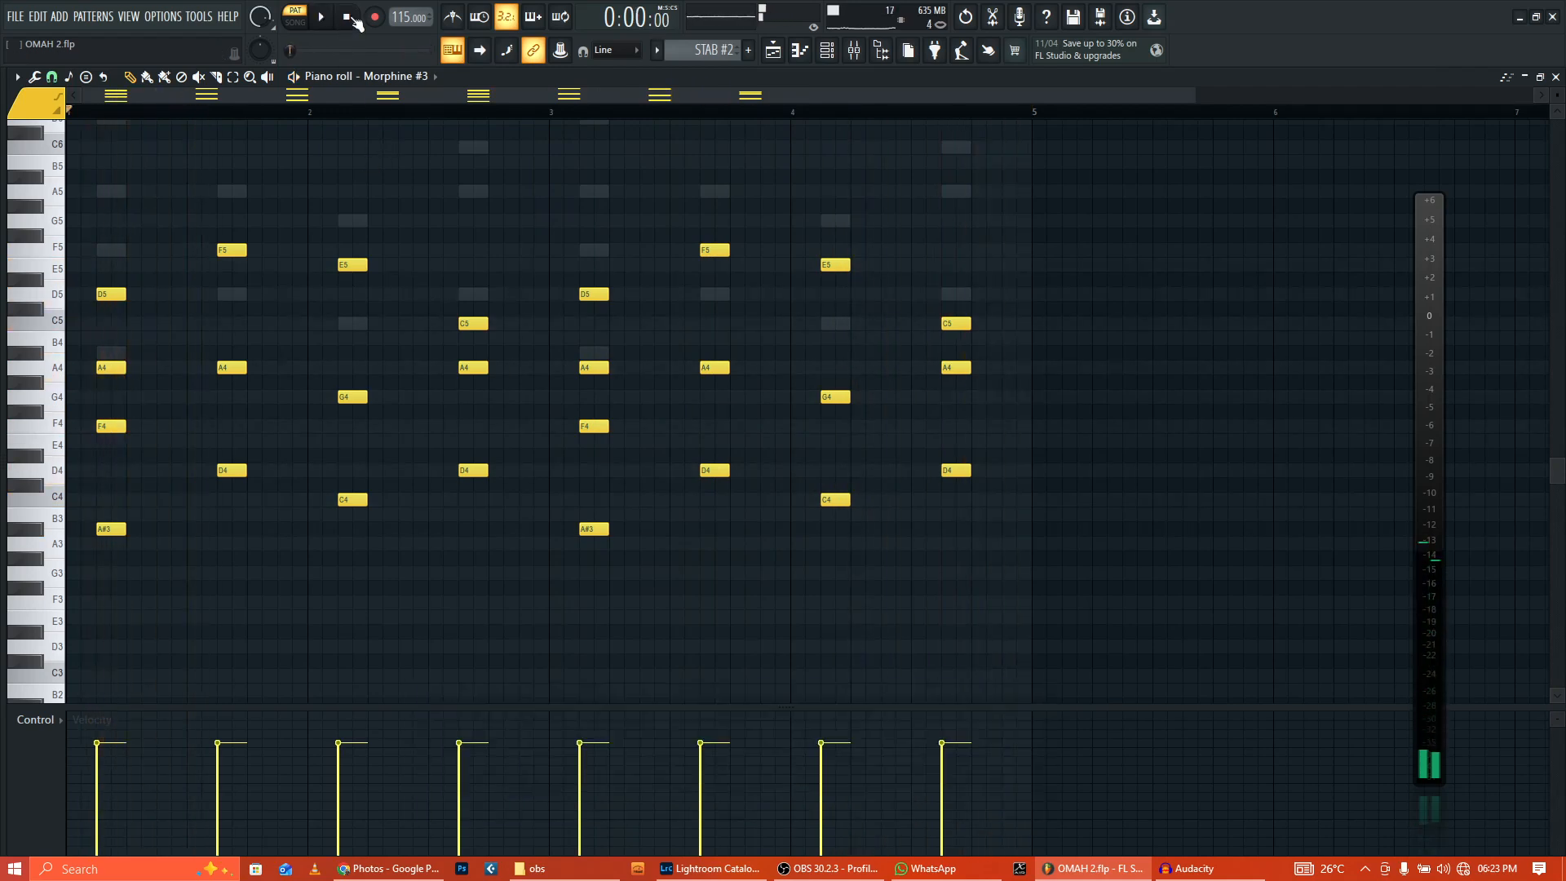
Step: Check the Fairy bells synth, then play the pattern while viewing the Fairy bells notes
key("F6")
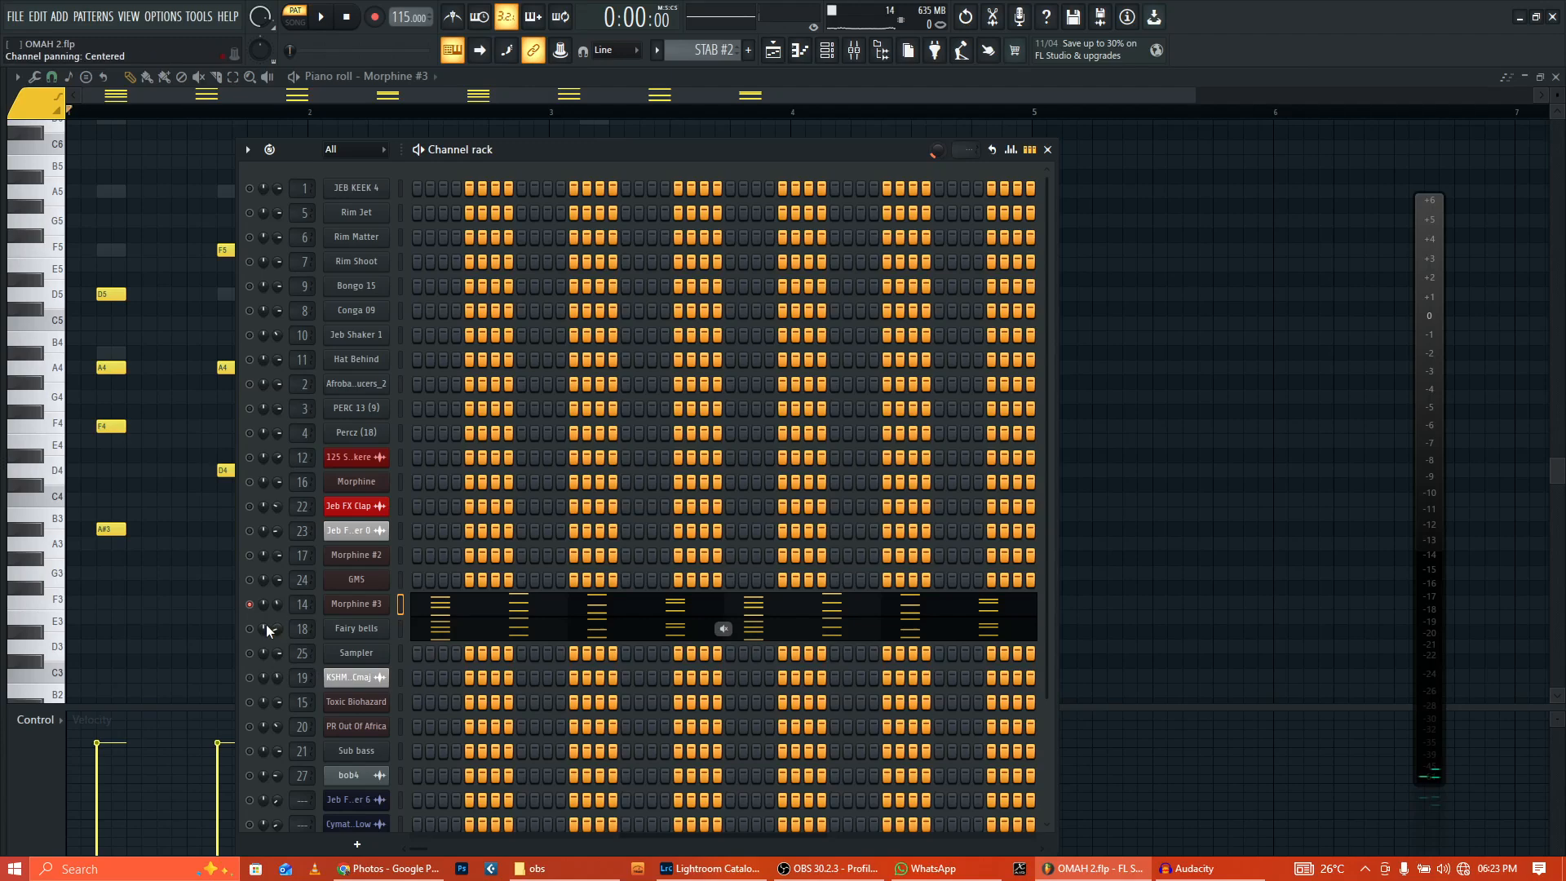
left_click(376, 634)
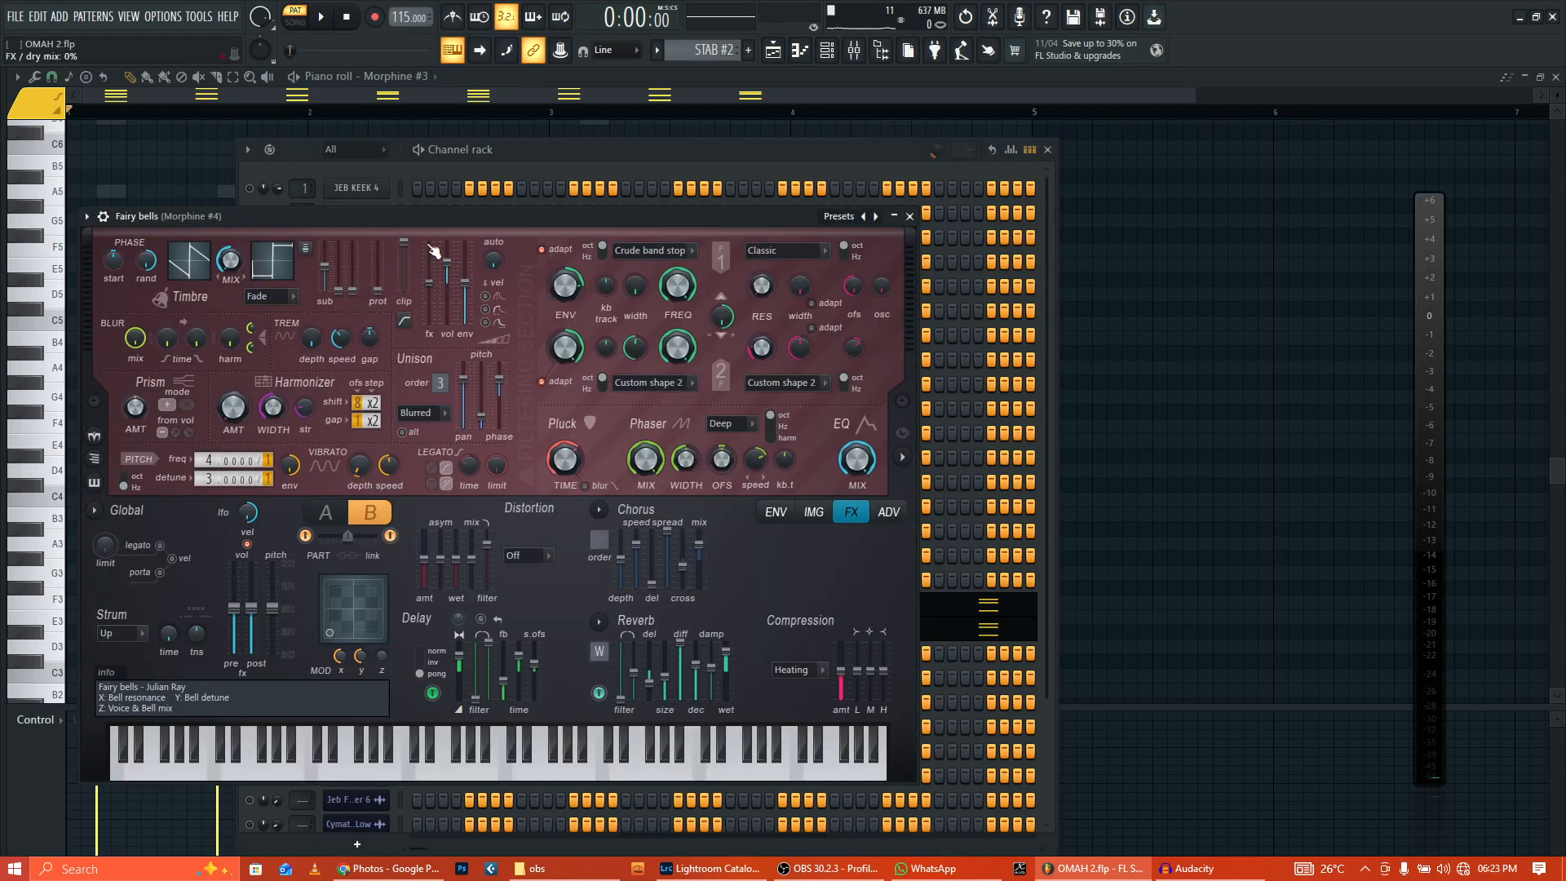
left_click_drag(432, 218, 510, 191)
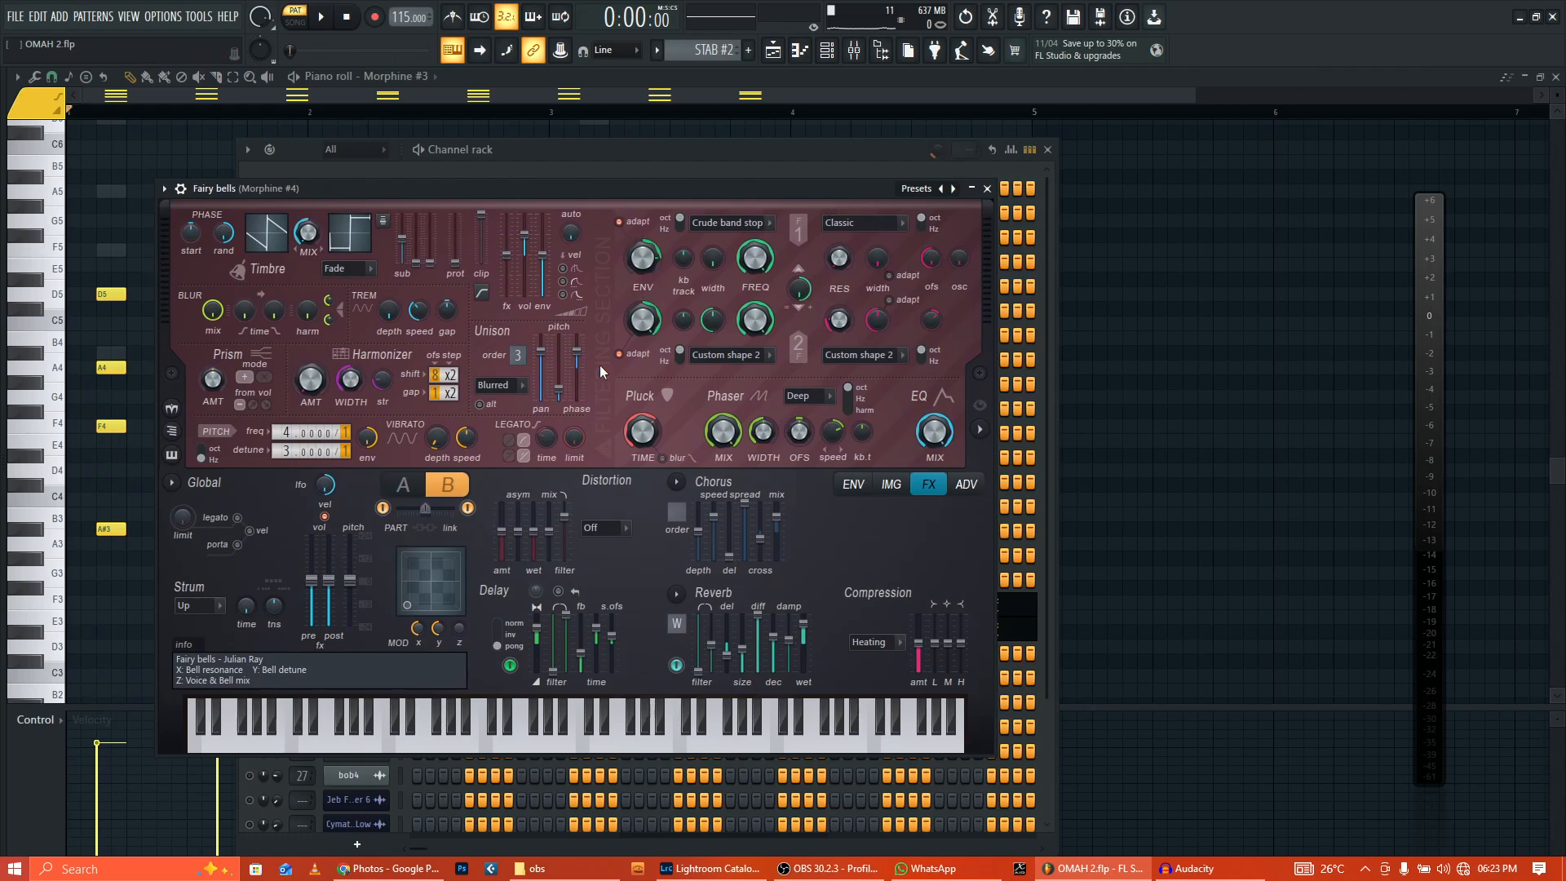
left_click_drag(224, 196, 249, 158)
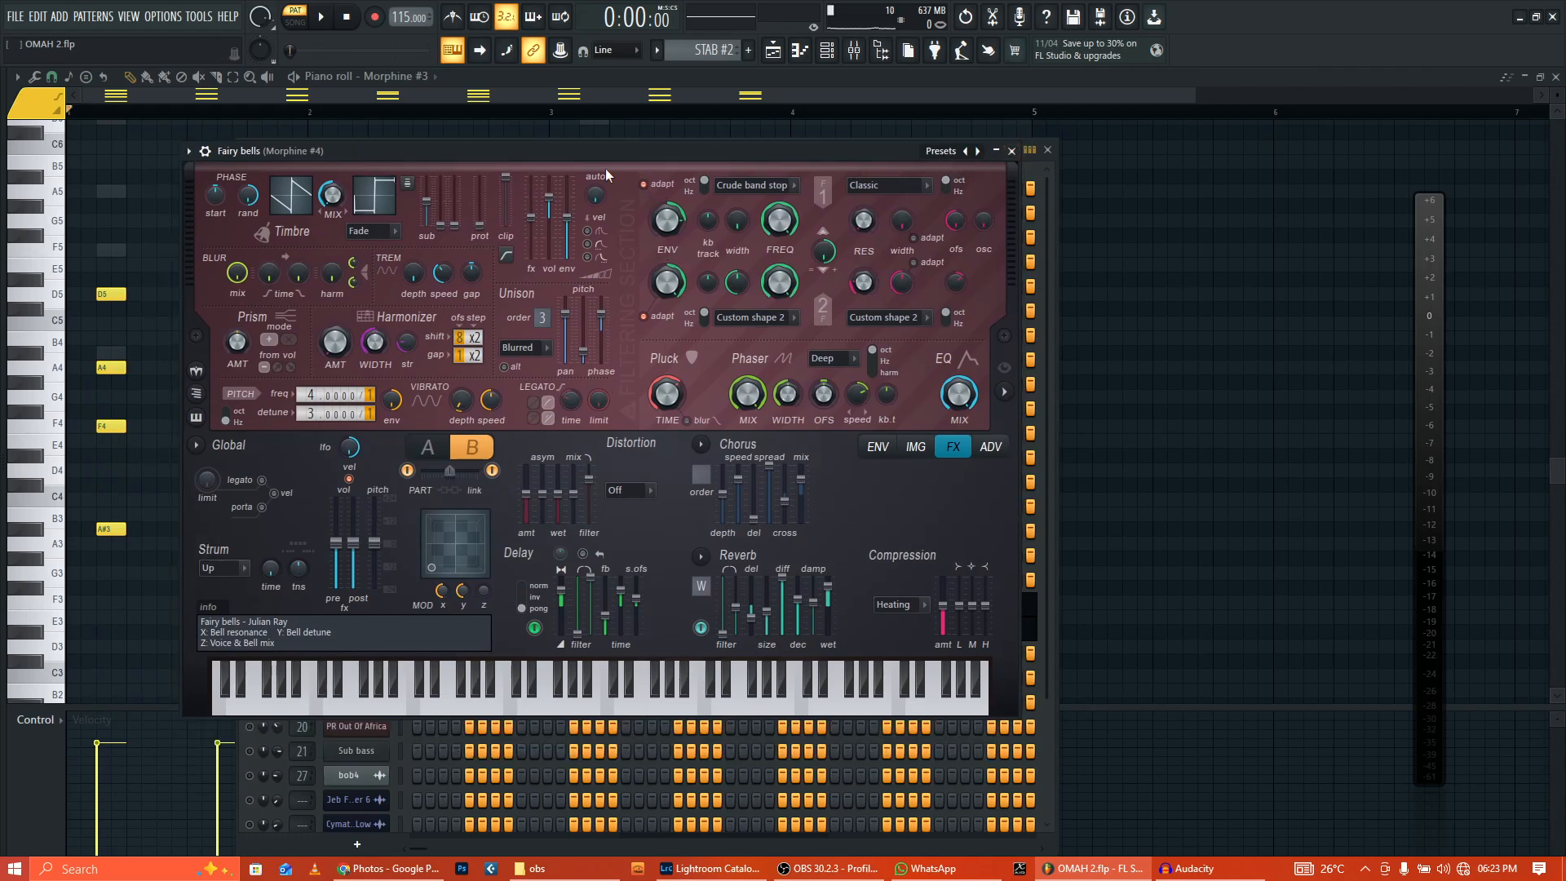
left_click(1011, 151)
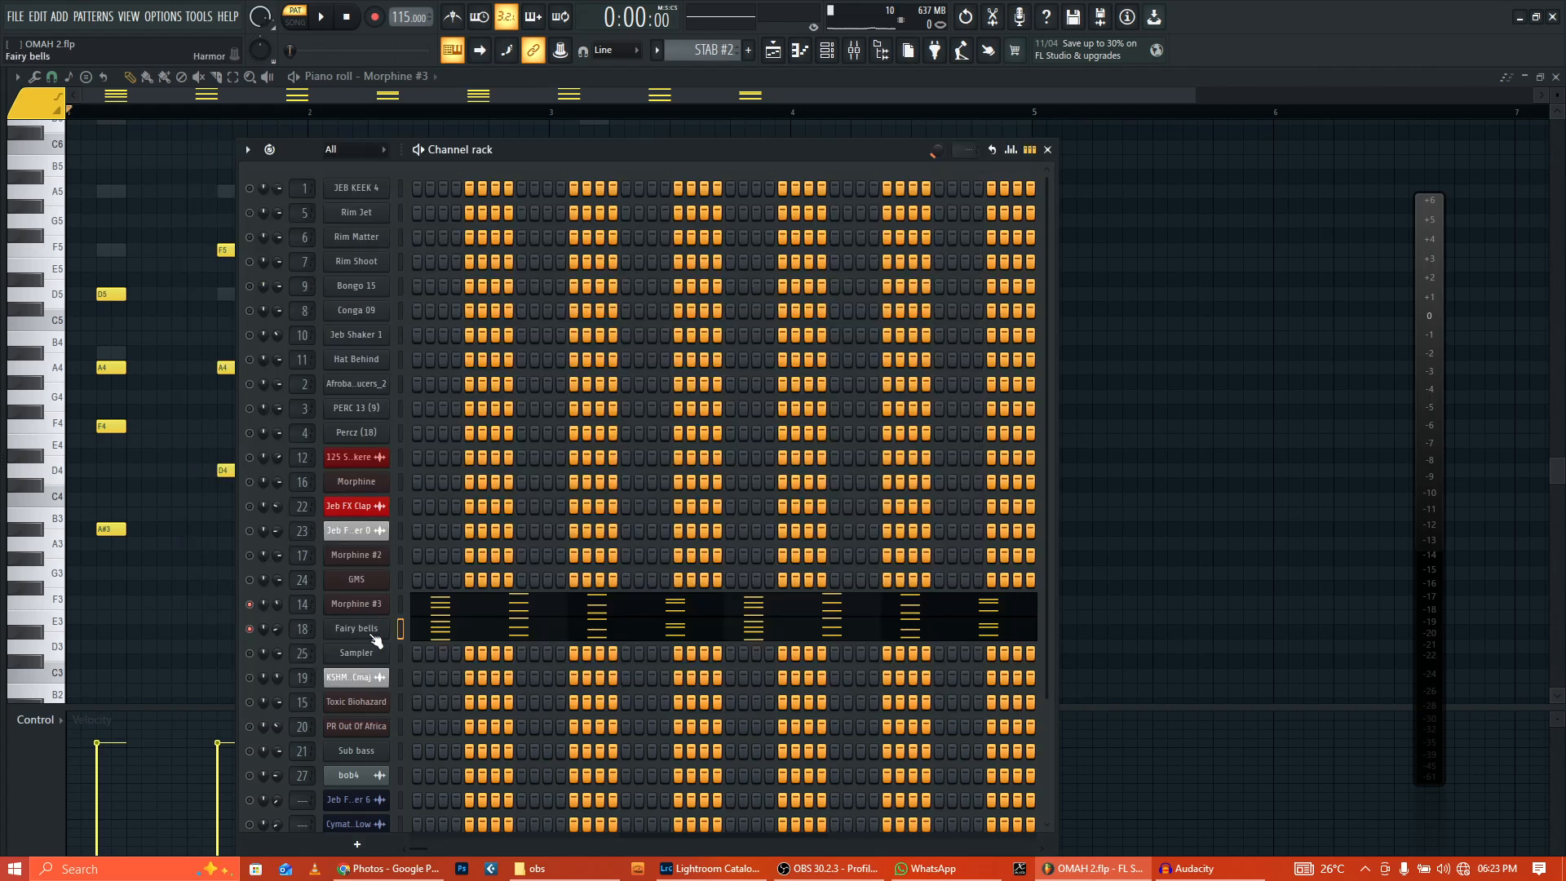
left_click(322, 18)
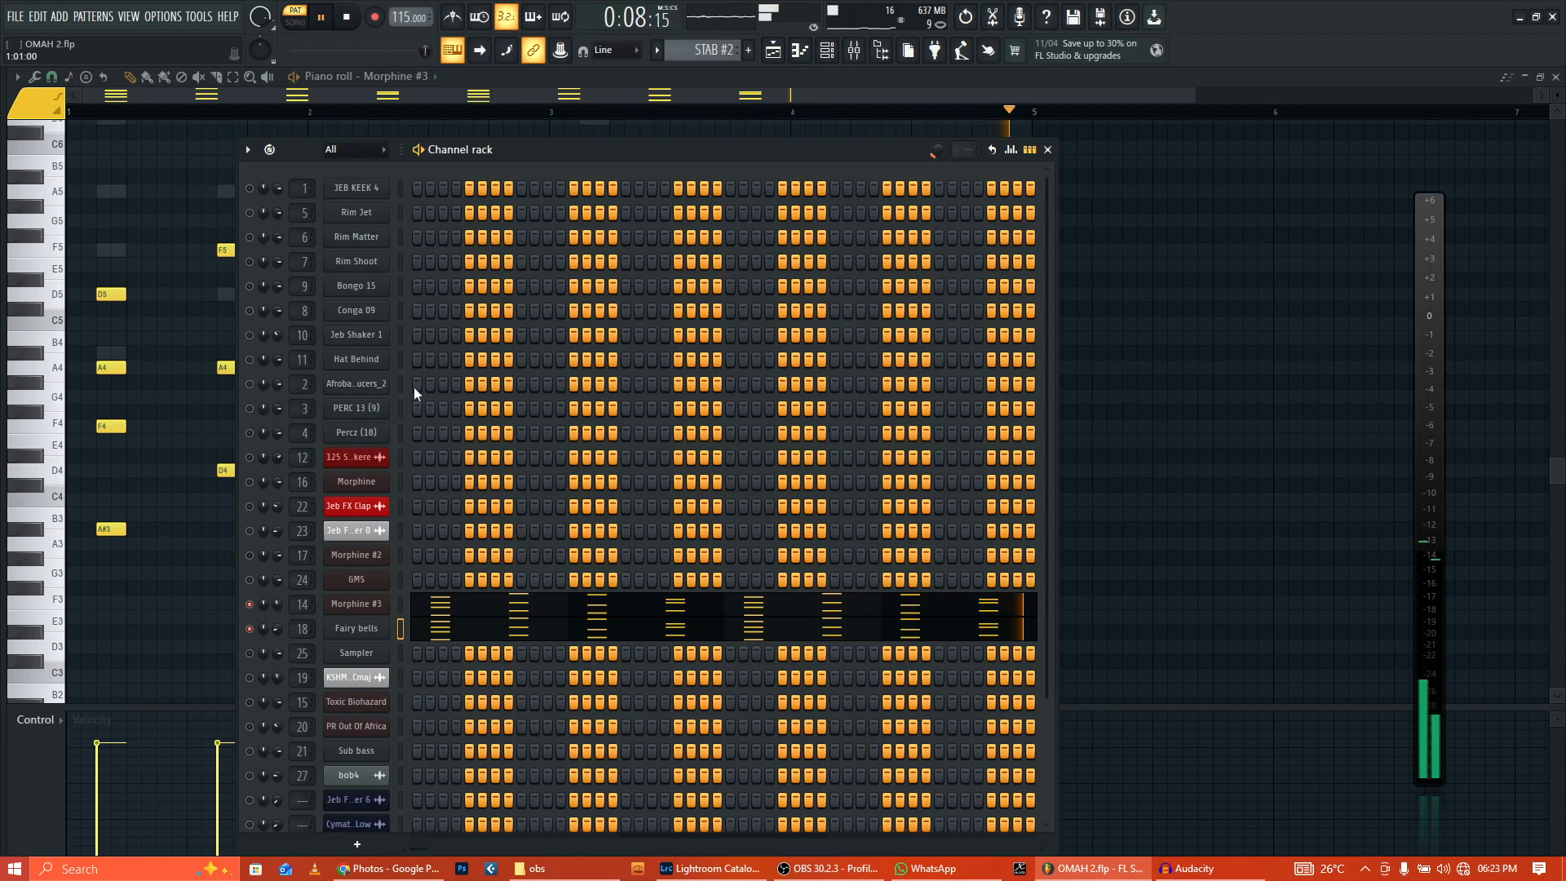
left_click(481, 641)
scroll(497, 598, "up", 3)
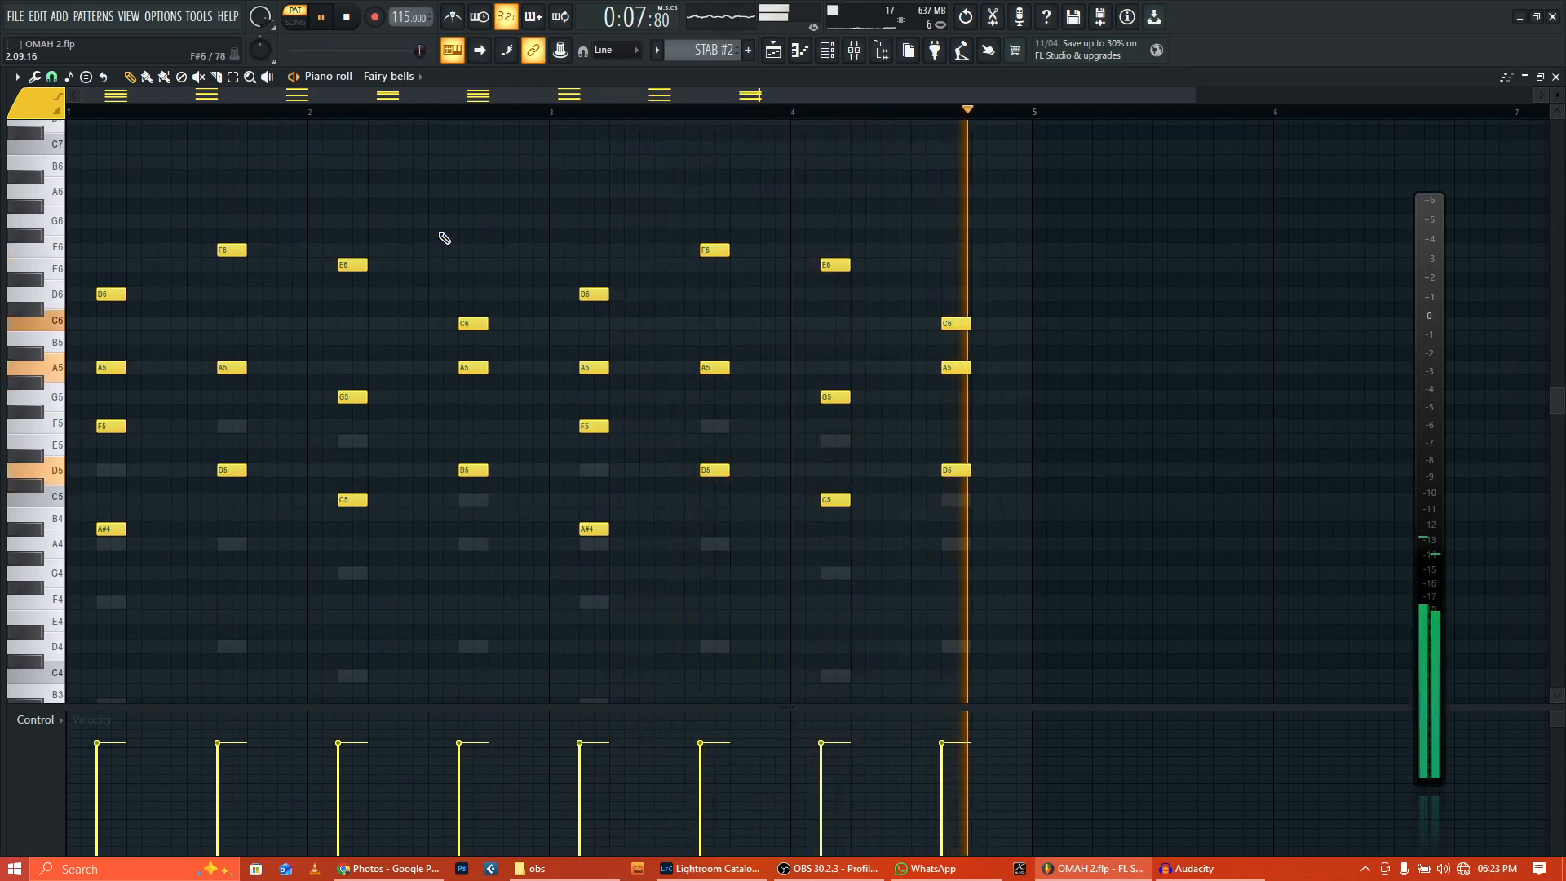
key("space")
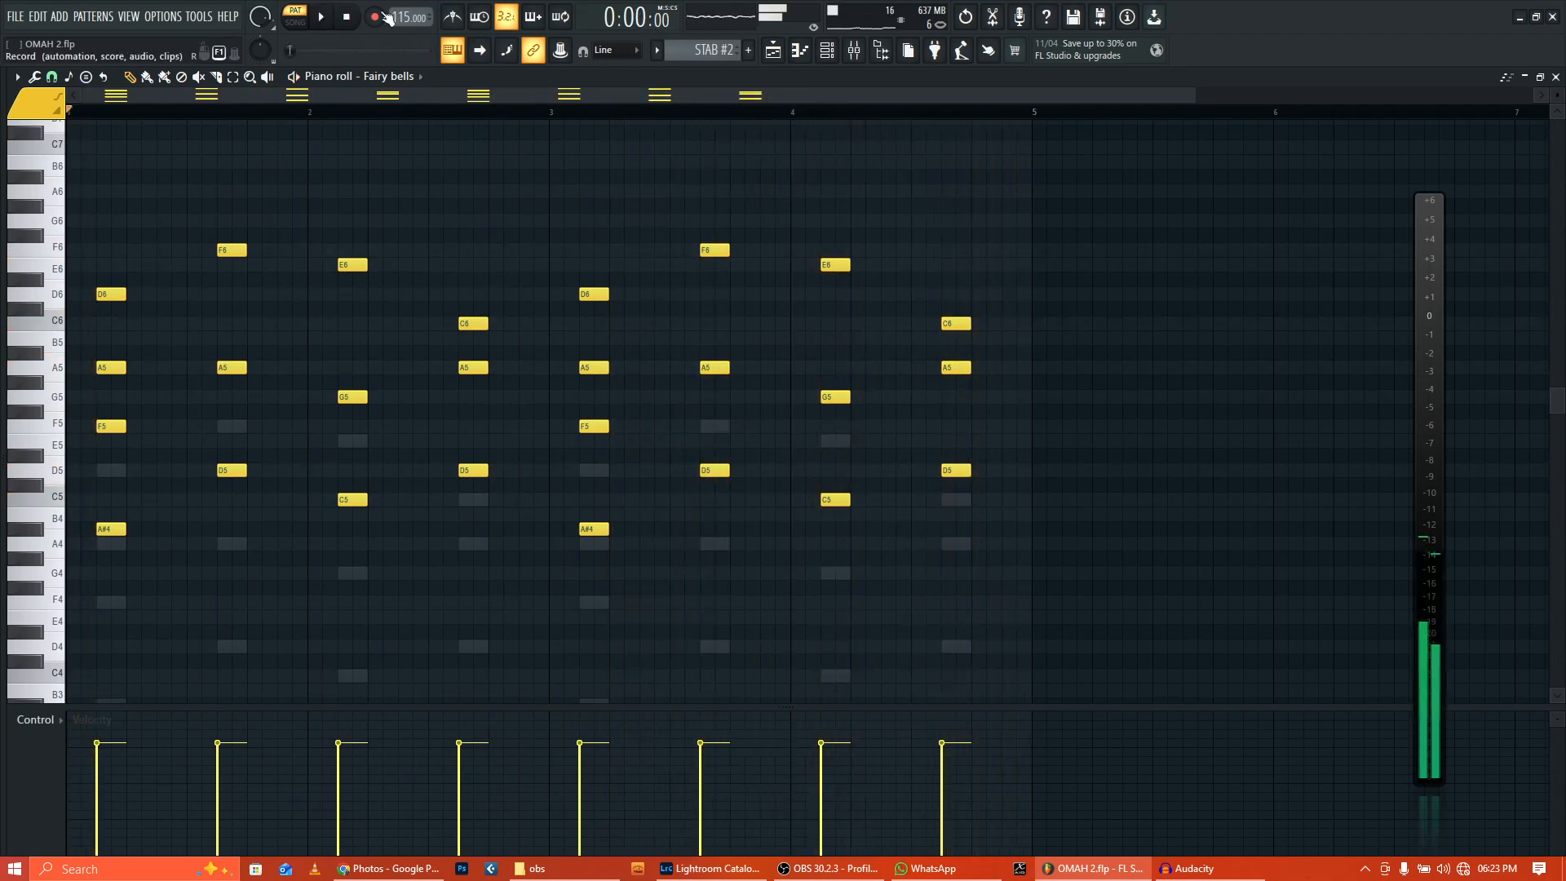
Step: Check the Morphine #4 equalizer in the mixer and return to the arrangement playlist
left_click(814, 63)
left_click(1431, 146)
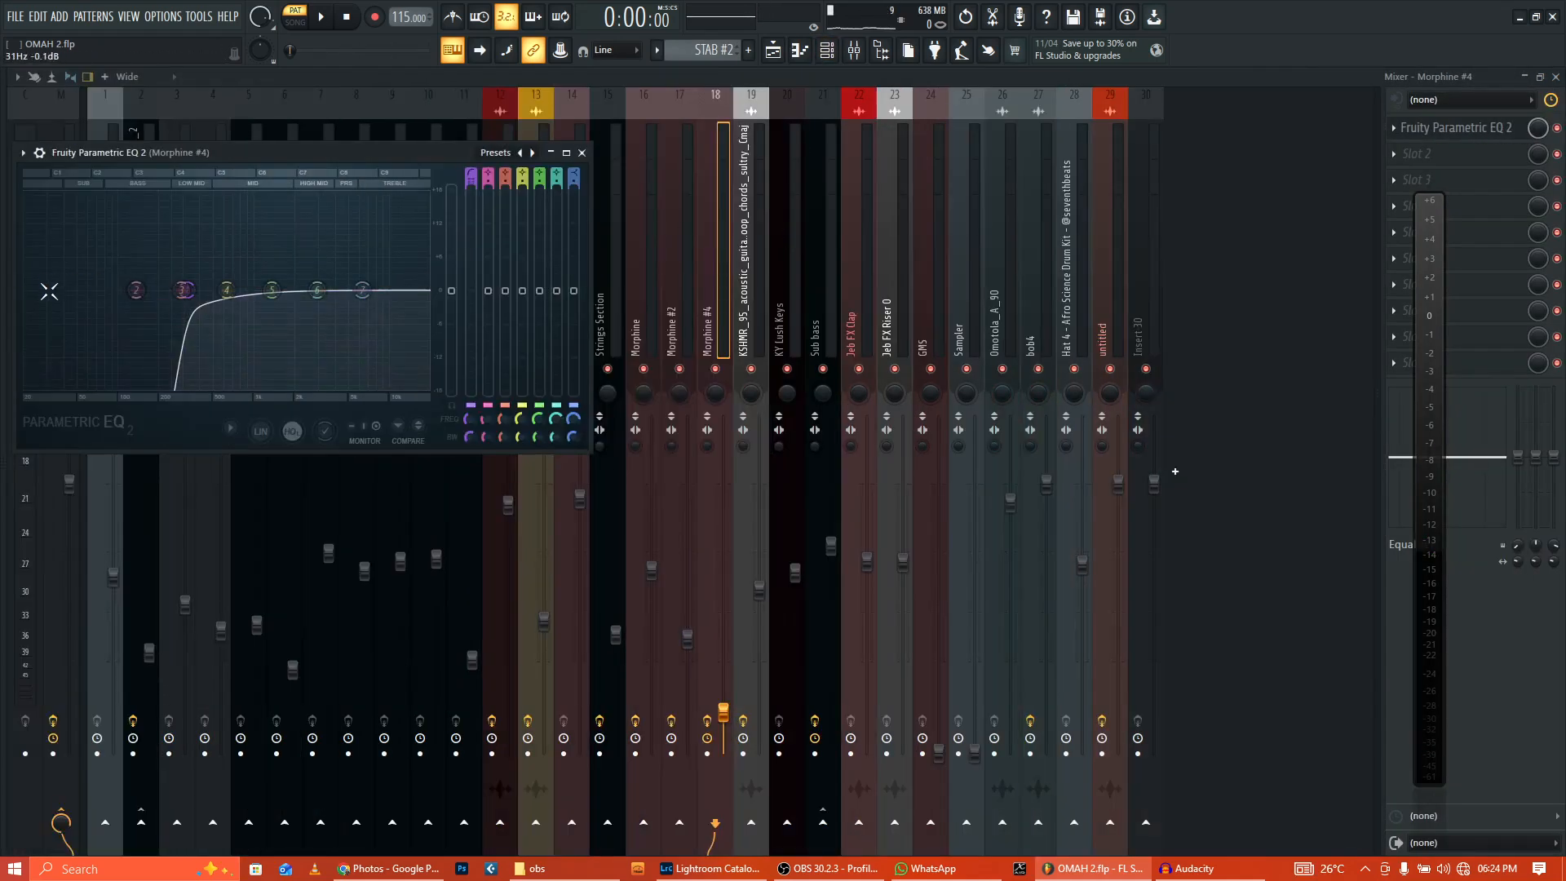
key("F5")
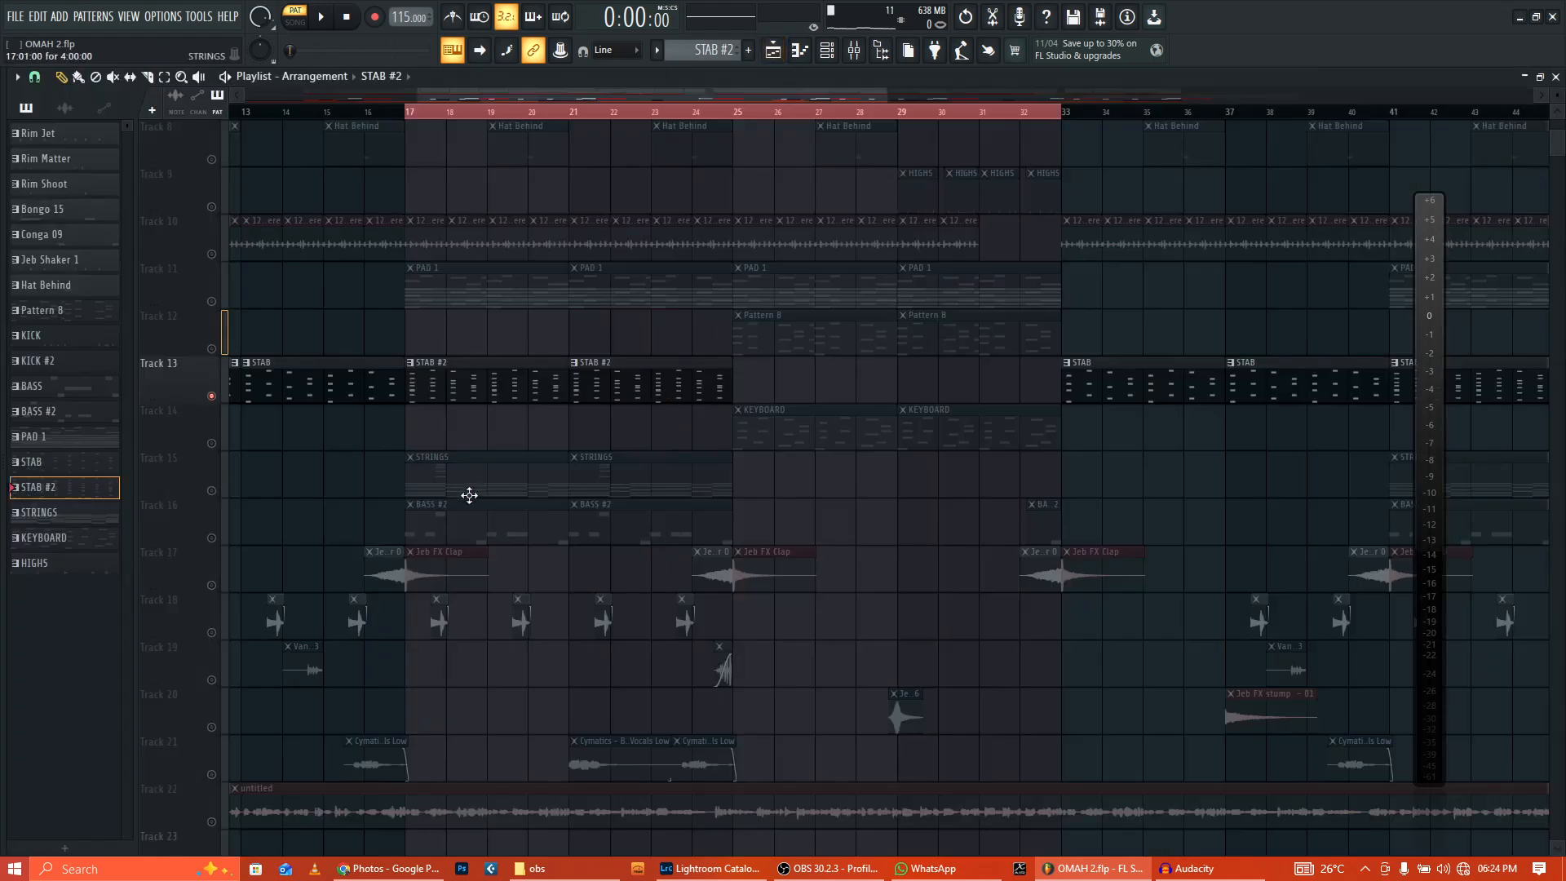
Step: Select the STRINGS track, check the Toxic Biohazard synth and play its notes
left_click(214, 491)
double_click(508, 486)
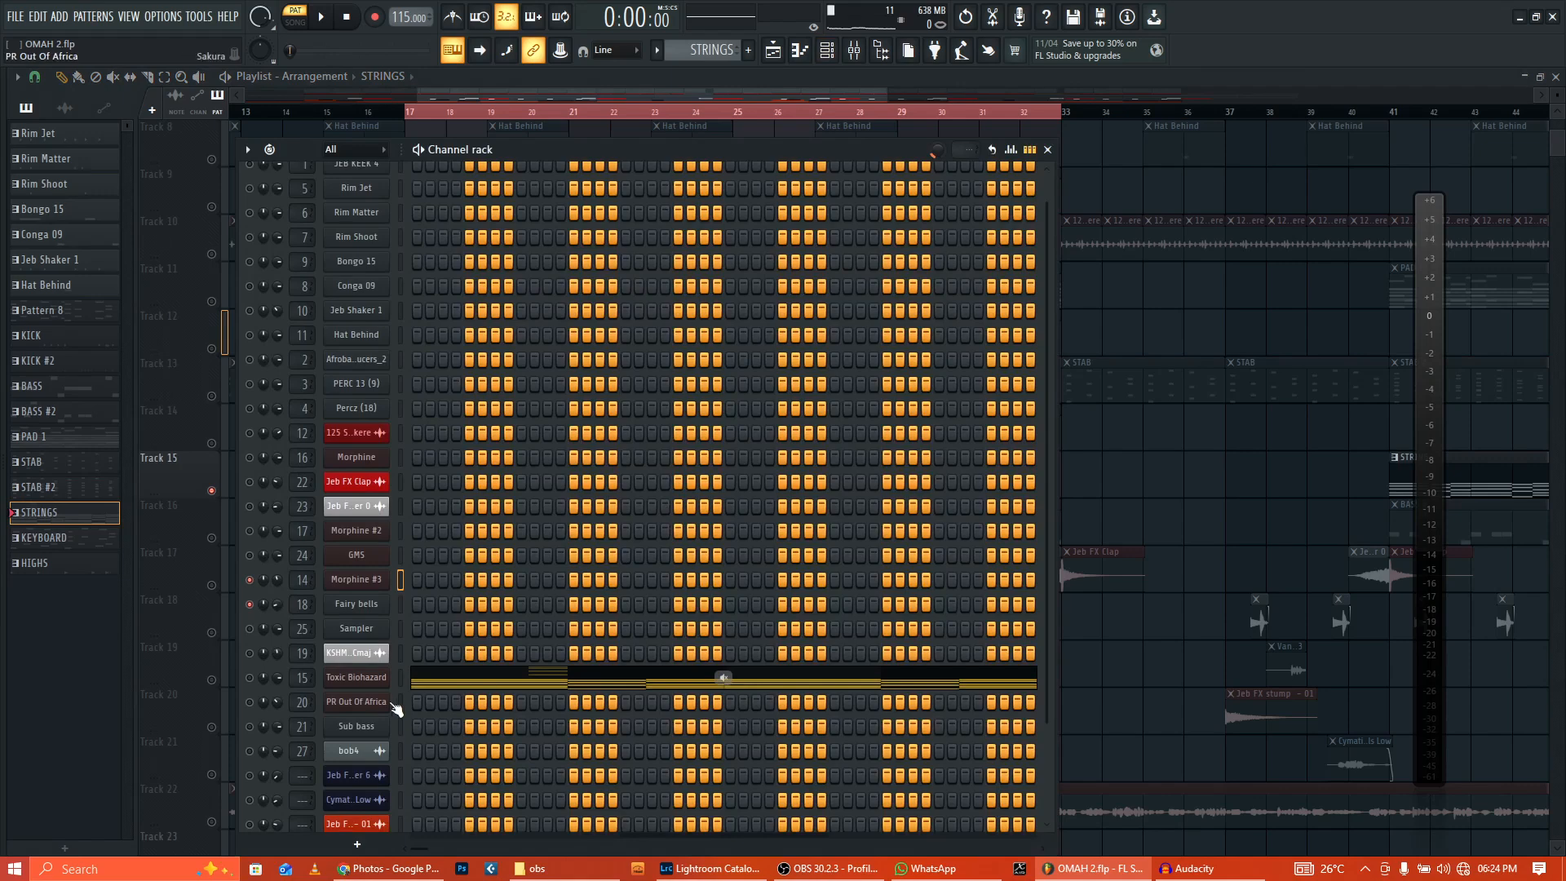
scroll(575, 641, "down", 3)
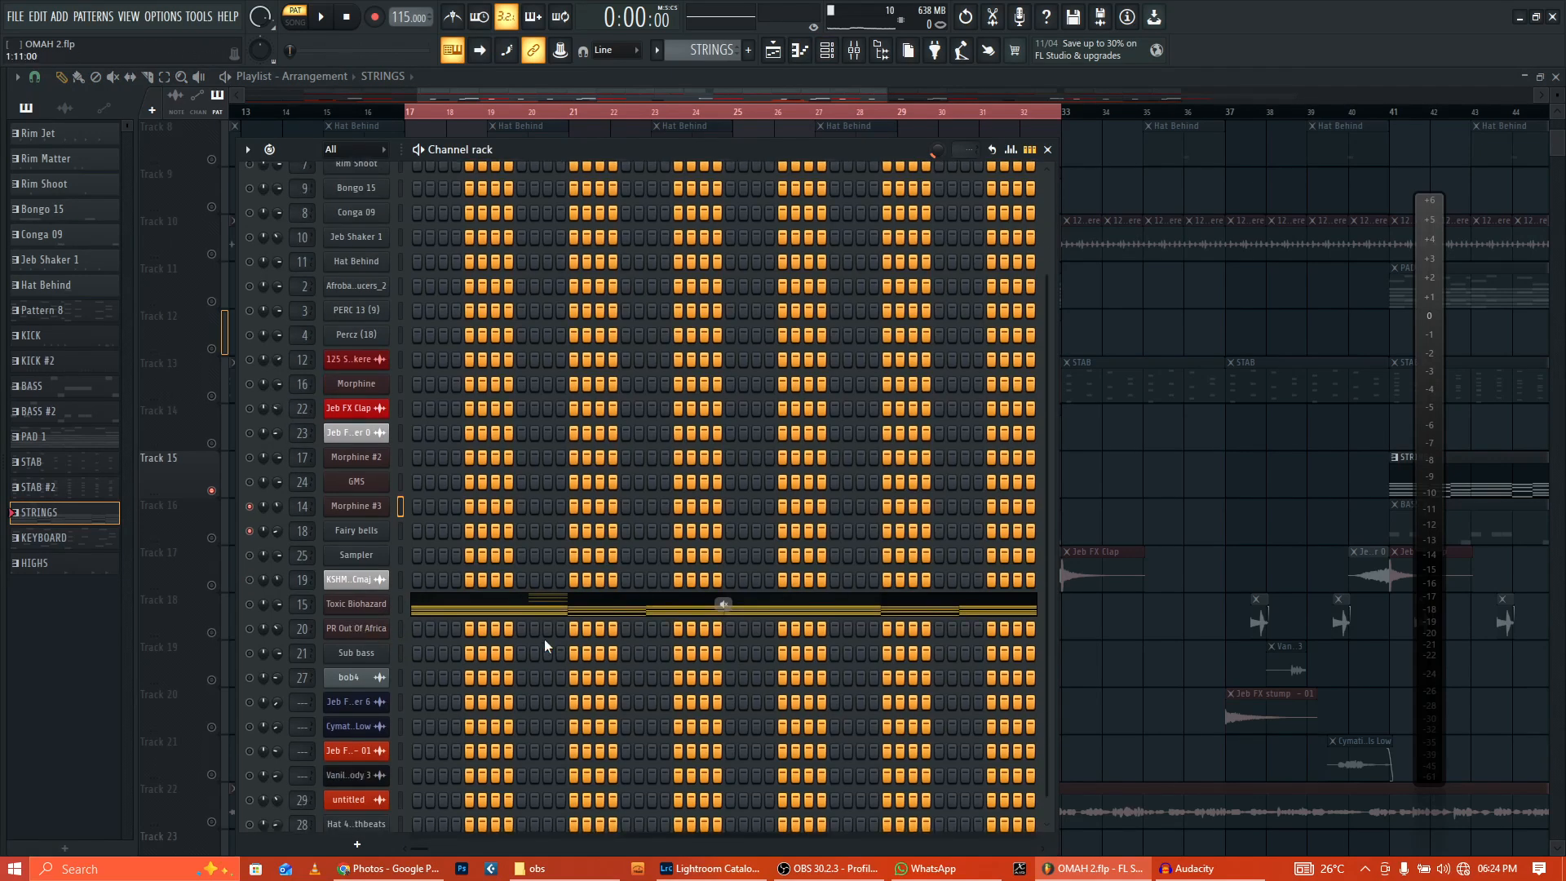
scroll(544, 640, "down", 1)
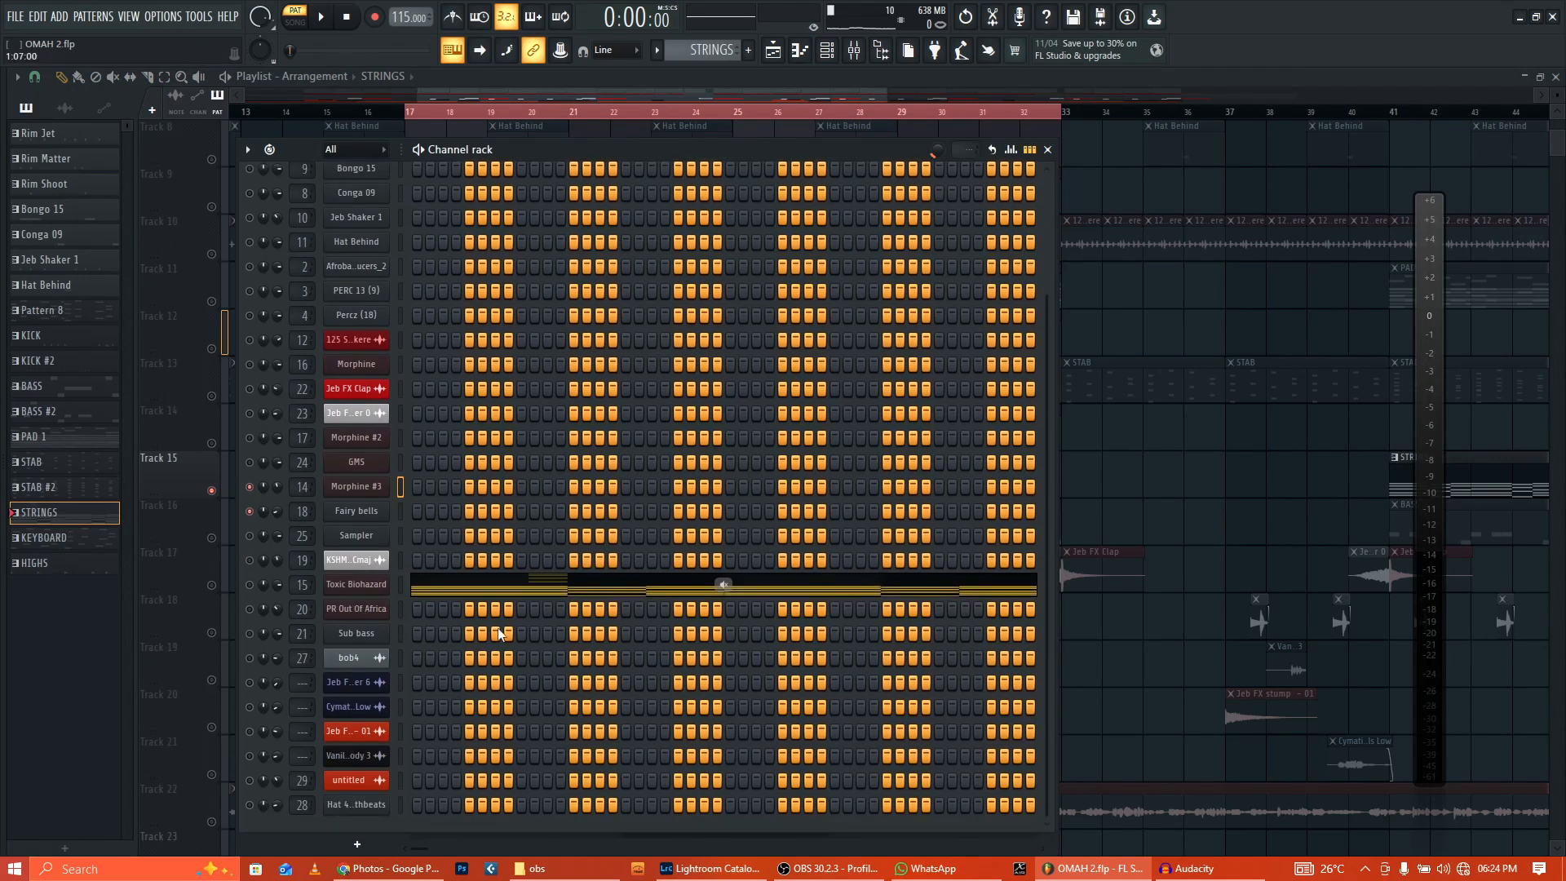
left_click(364, 588)
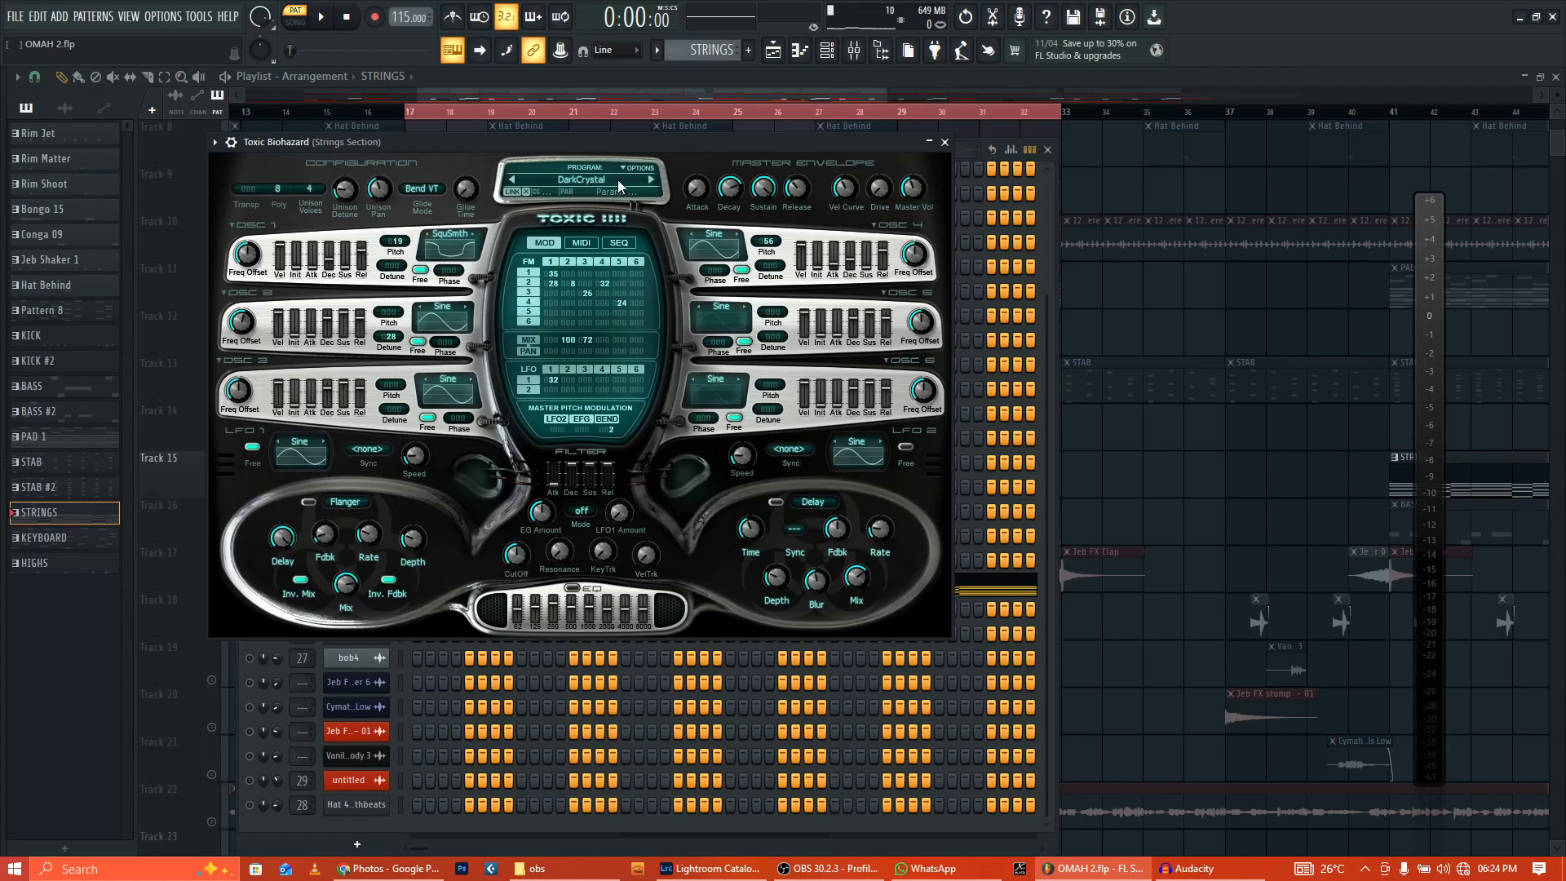
left_click(944, 143)
left_click(601, 584)
left_click(323, 18)
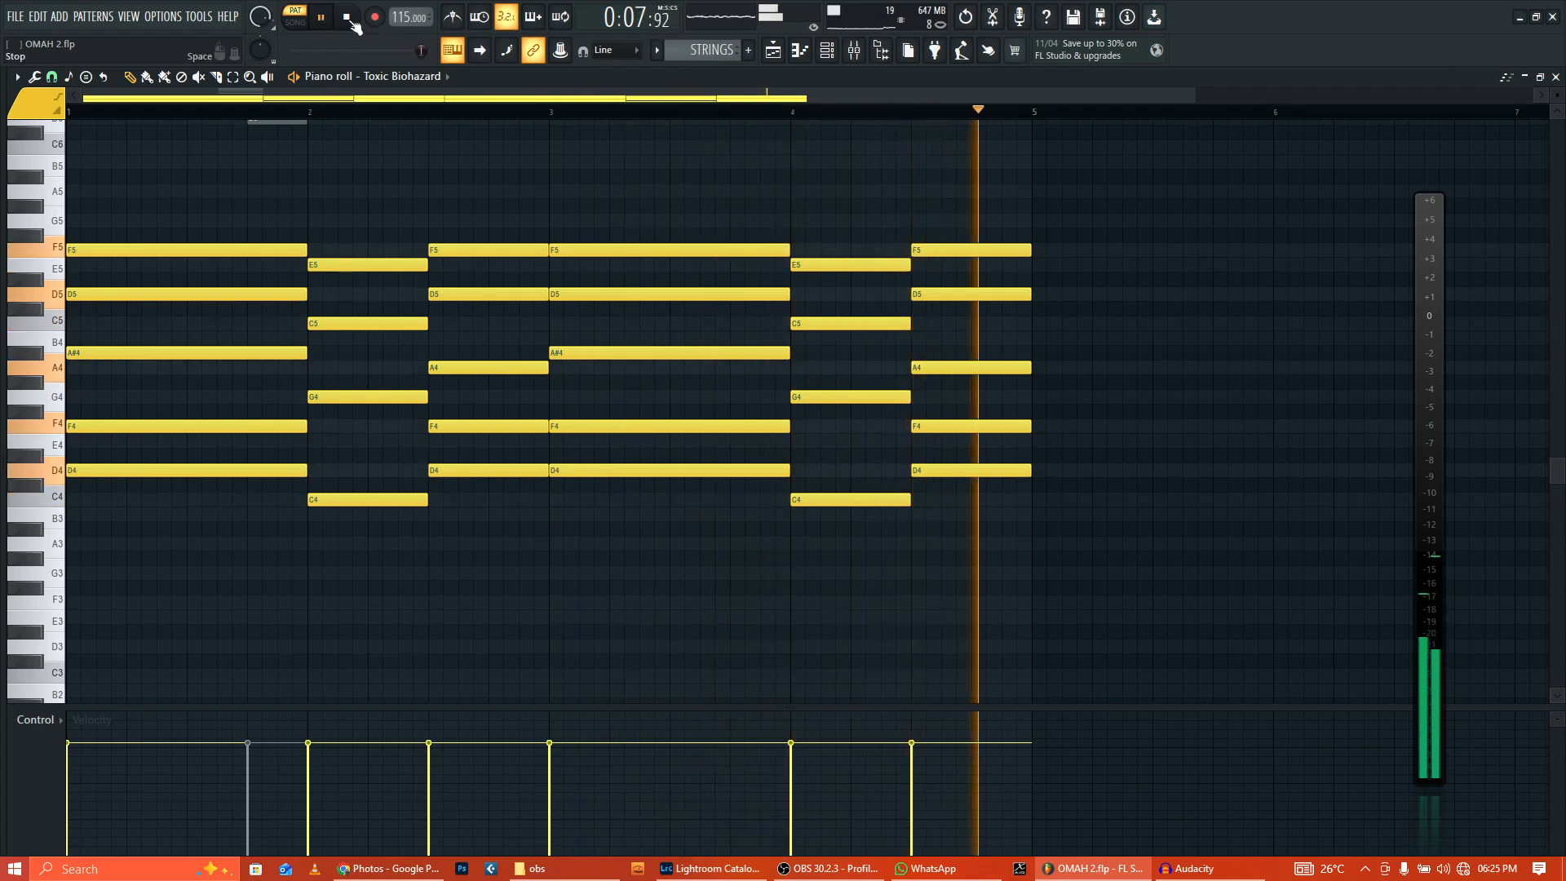
Step: Stop playback and inspect the Strings Section insert's equalizer and Fruity Reeverb 2 in the mixer
left_click(349, 18)
left_click(854, 50)
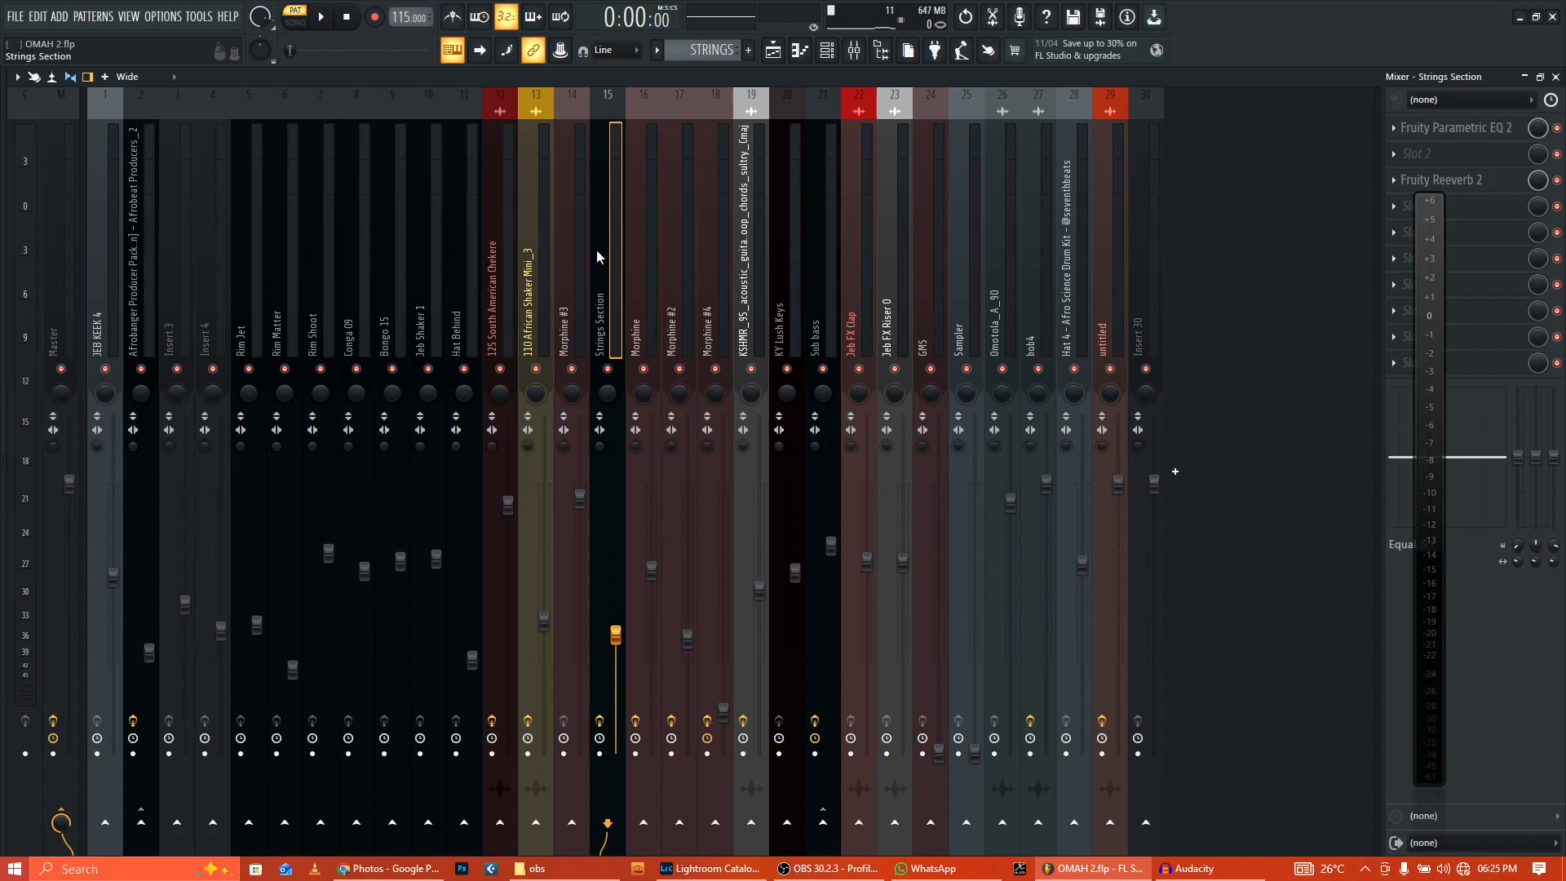
left_click(1485, 131)
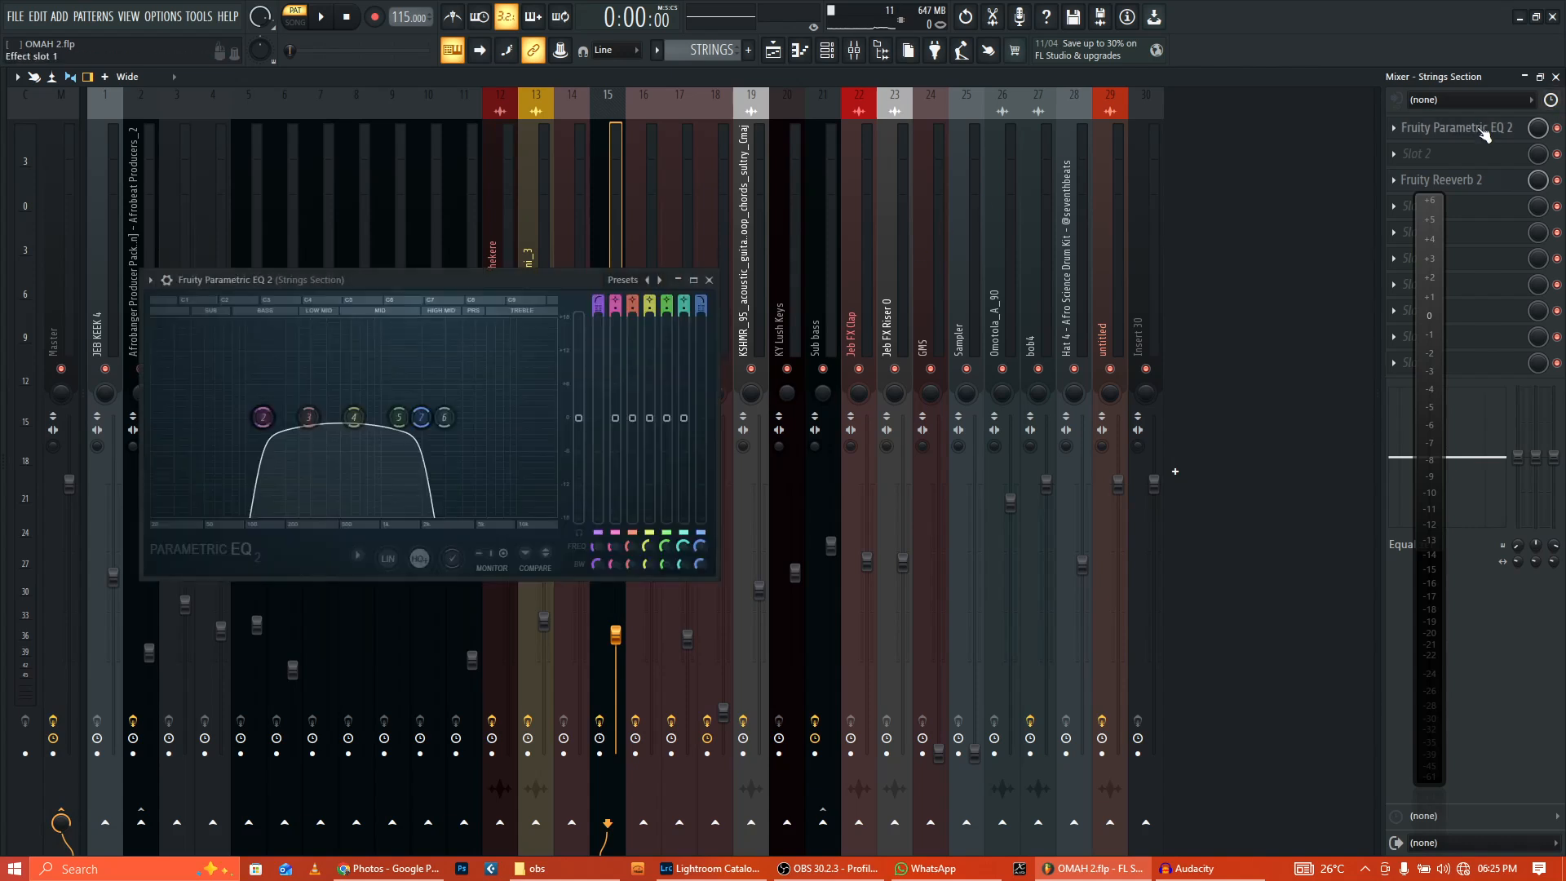
left_click_drag(413, 291, 543, 249)
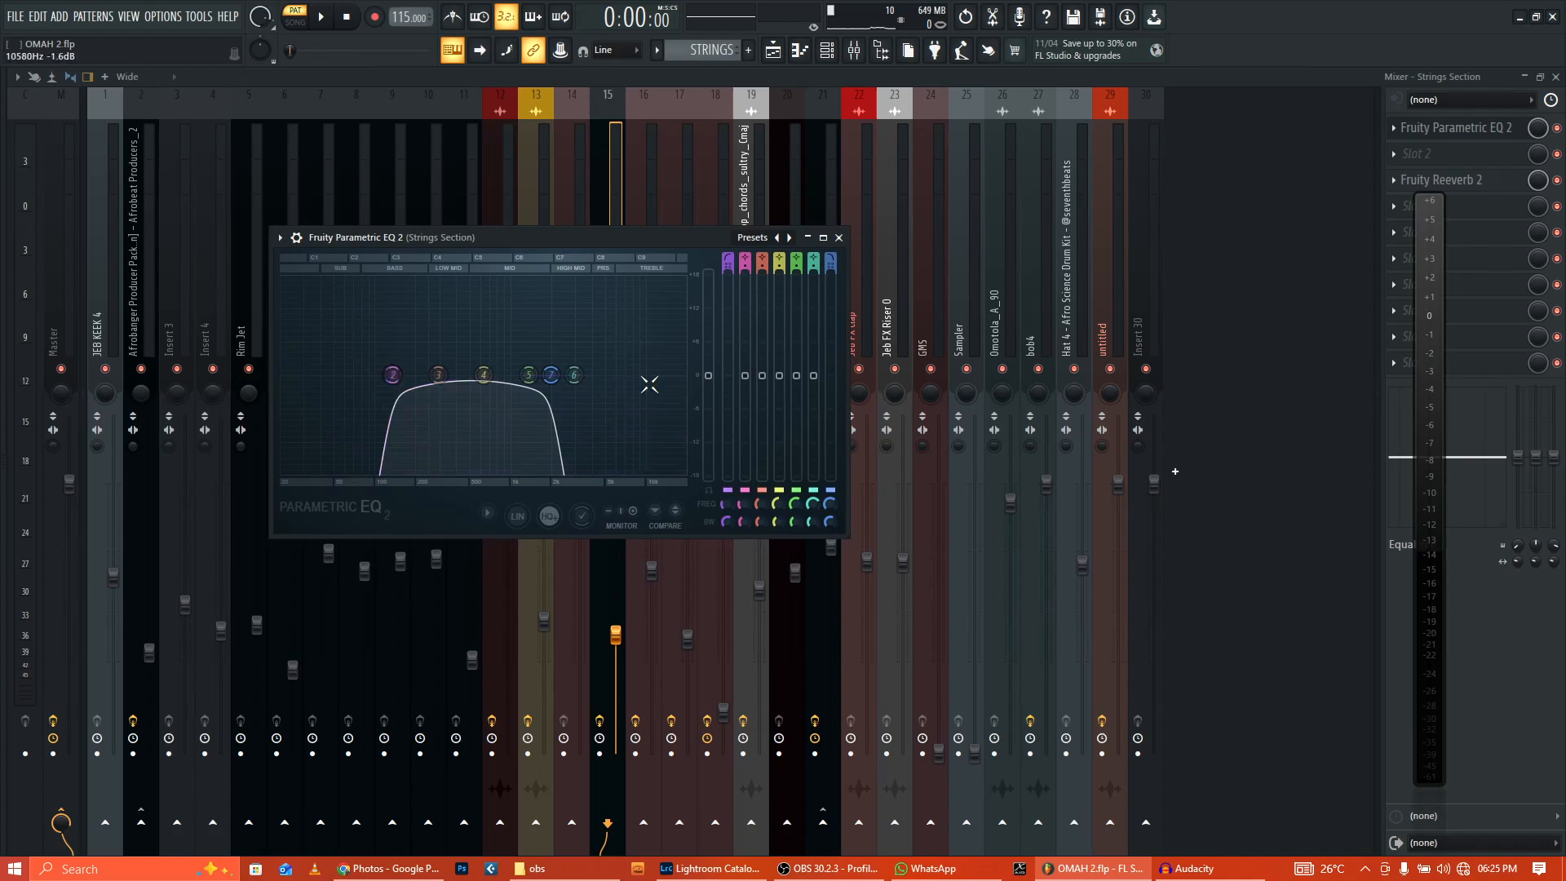
left_click(838, 237)
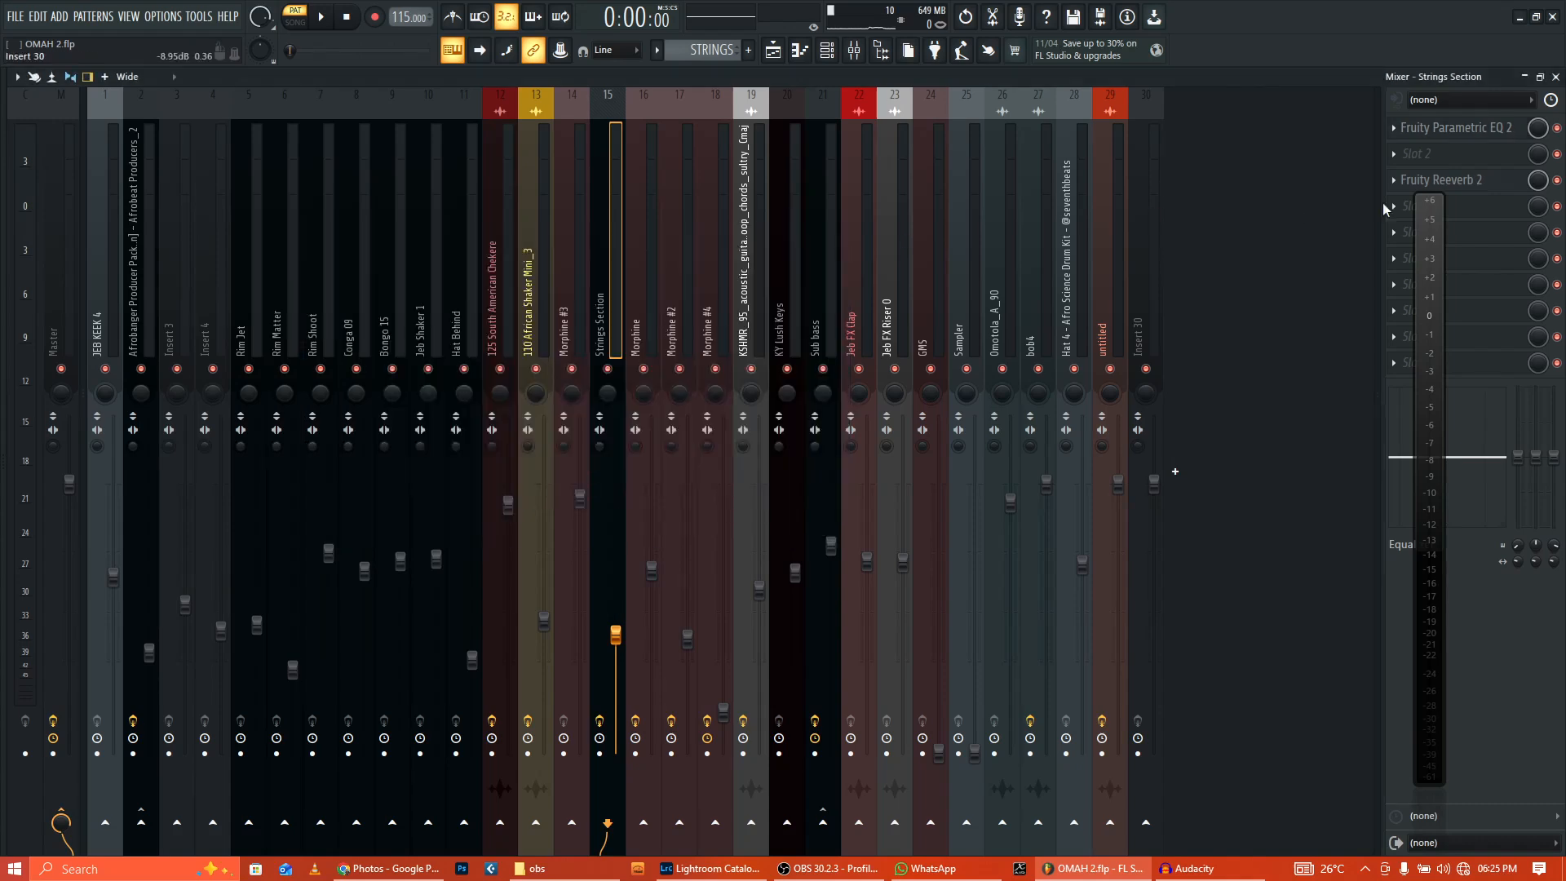
left_click(1451, 191)
left_click_drag(477, 311, 686, 300)
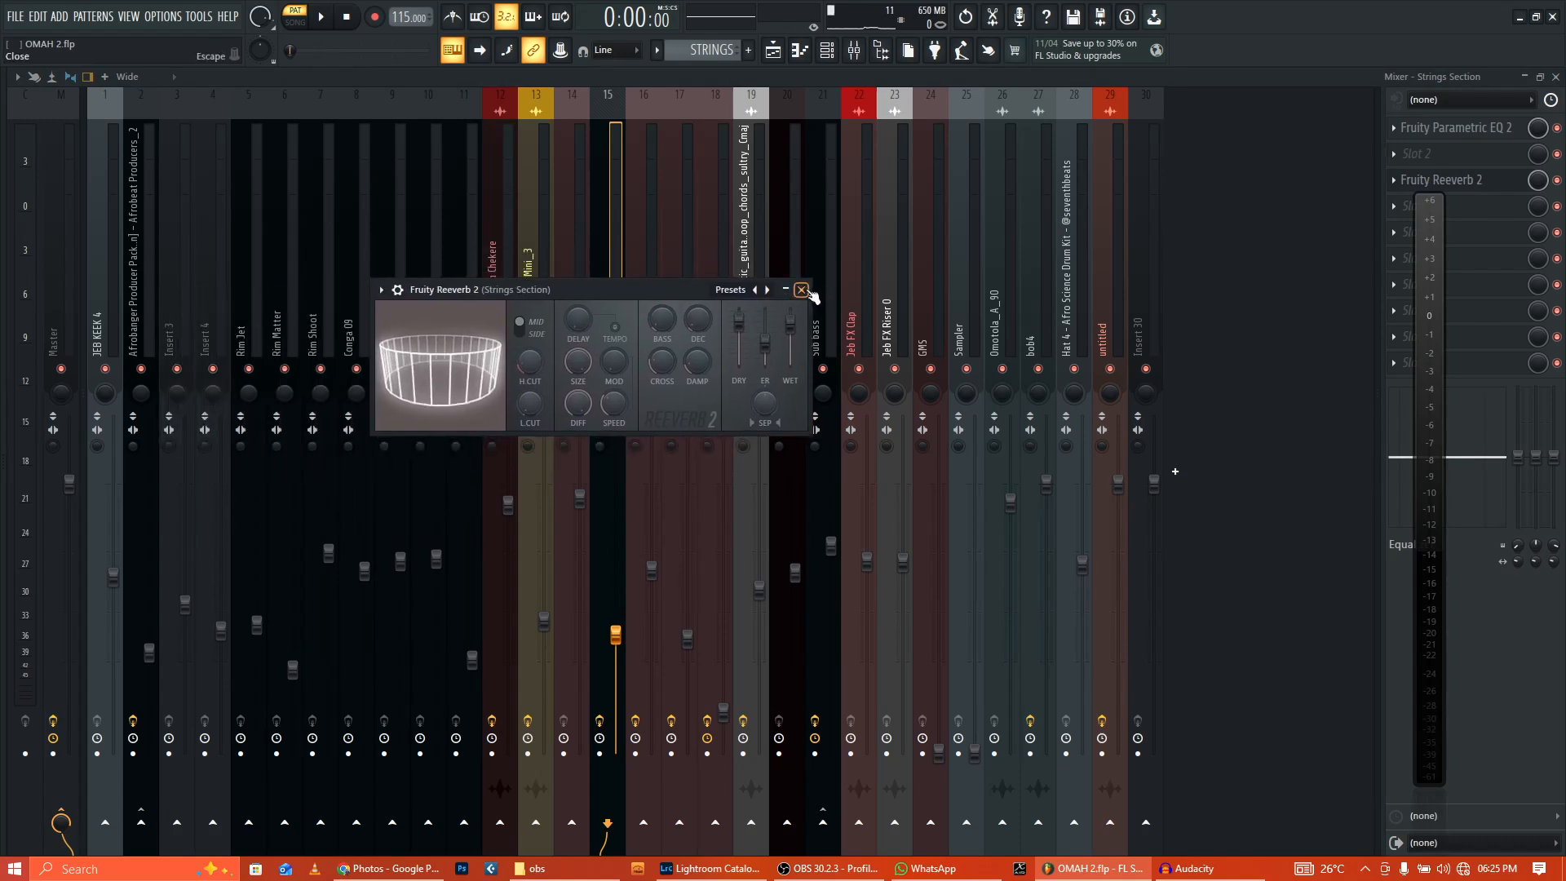
left_click(802, 290)
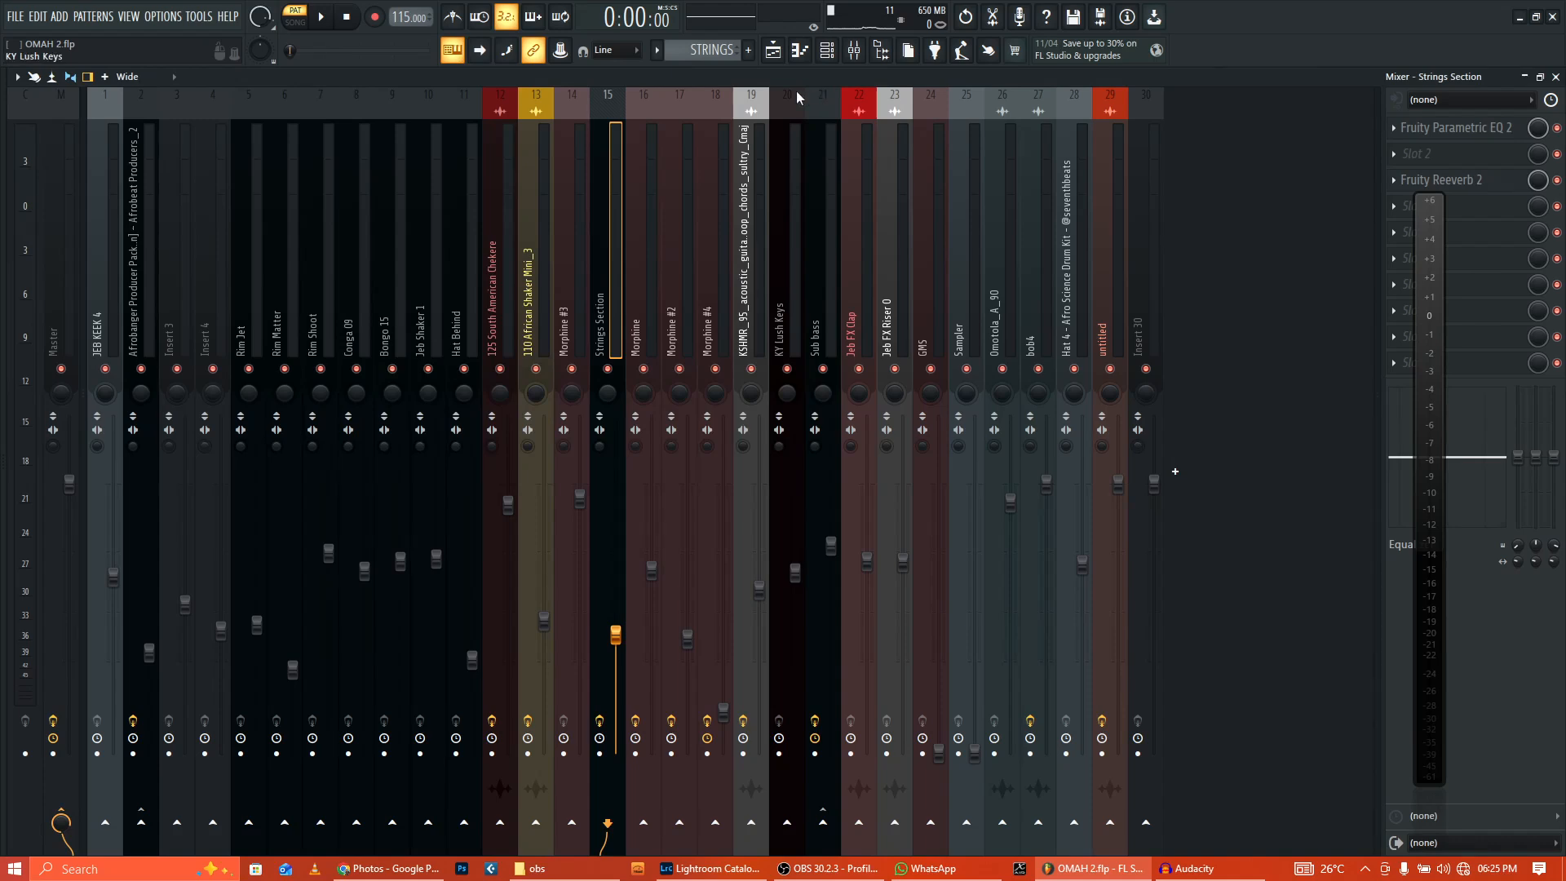
Step: Back in the playlist, solo the BASS #2 track, Track 16
left_click(780, 57)
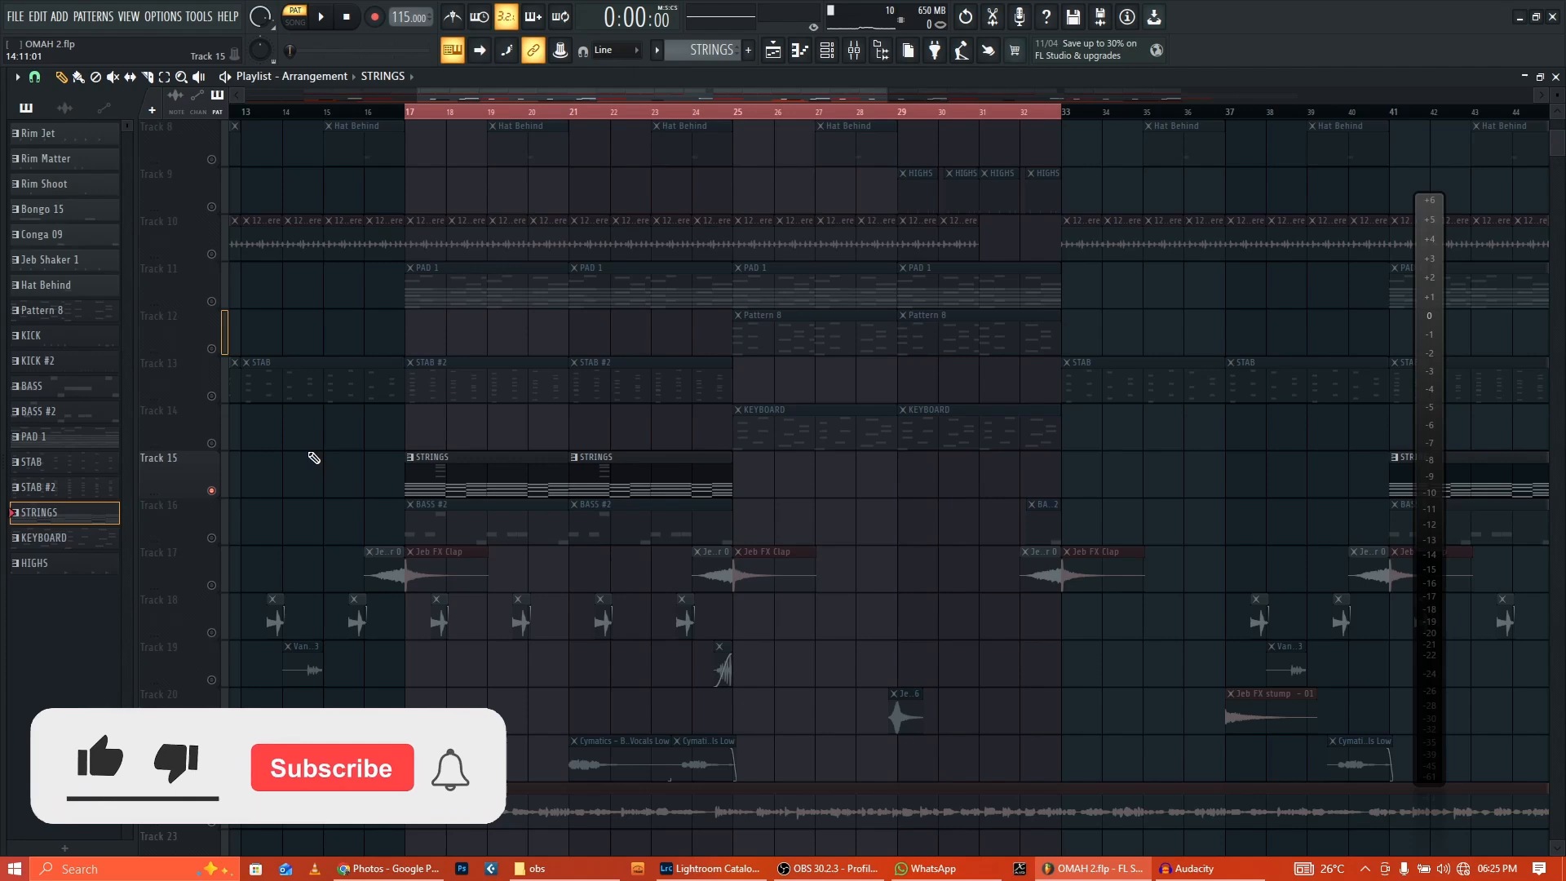
scroll(313, 458, "down", 2)
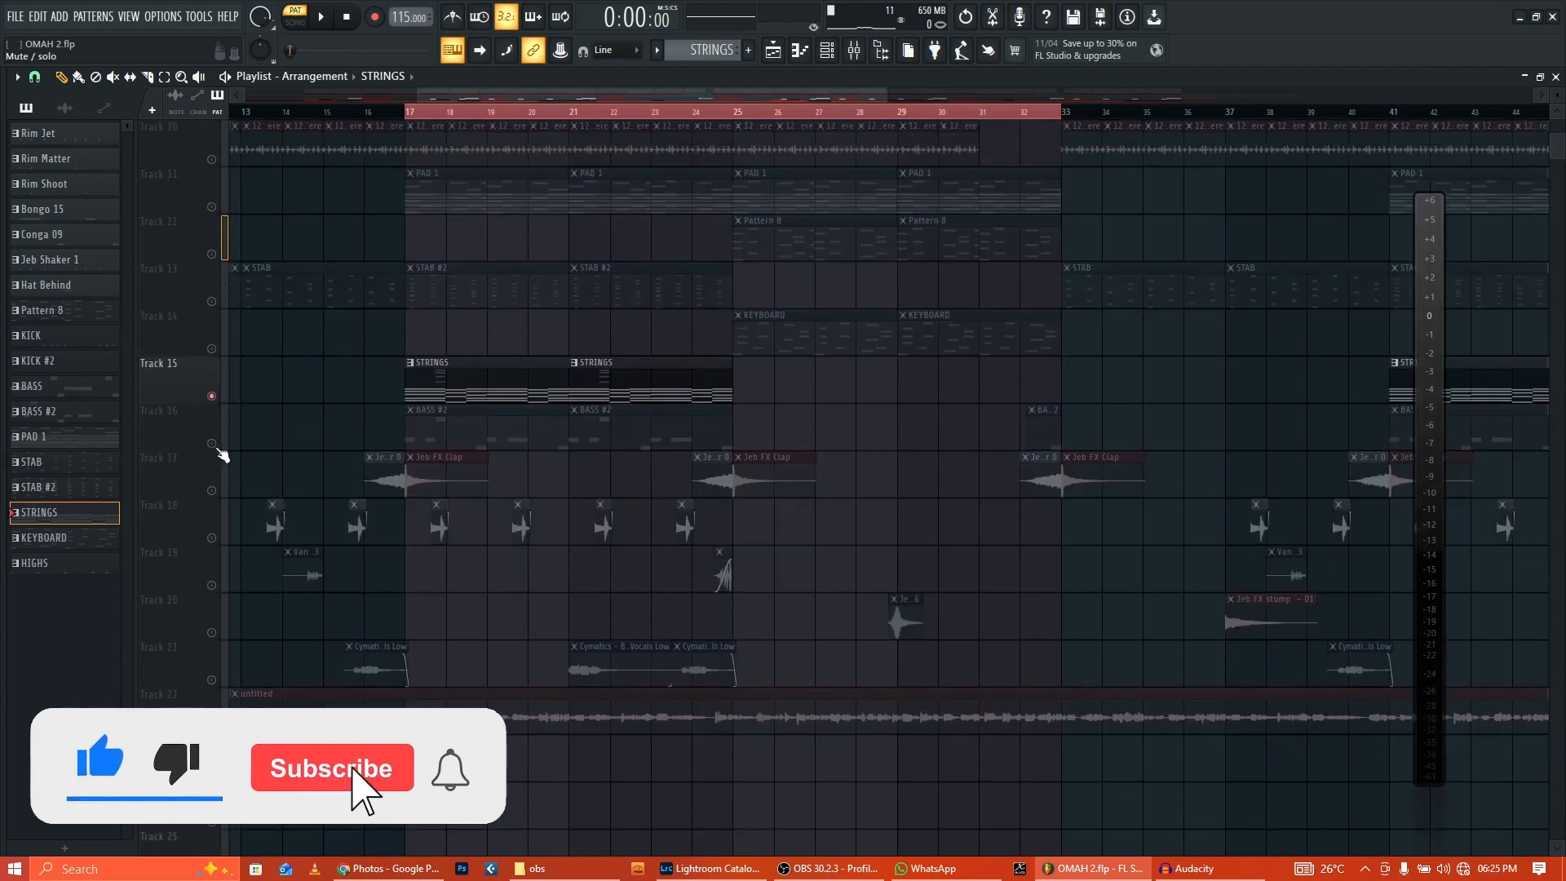
right_click(213, 444)
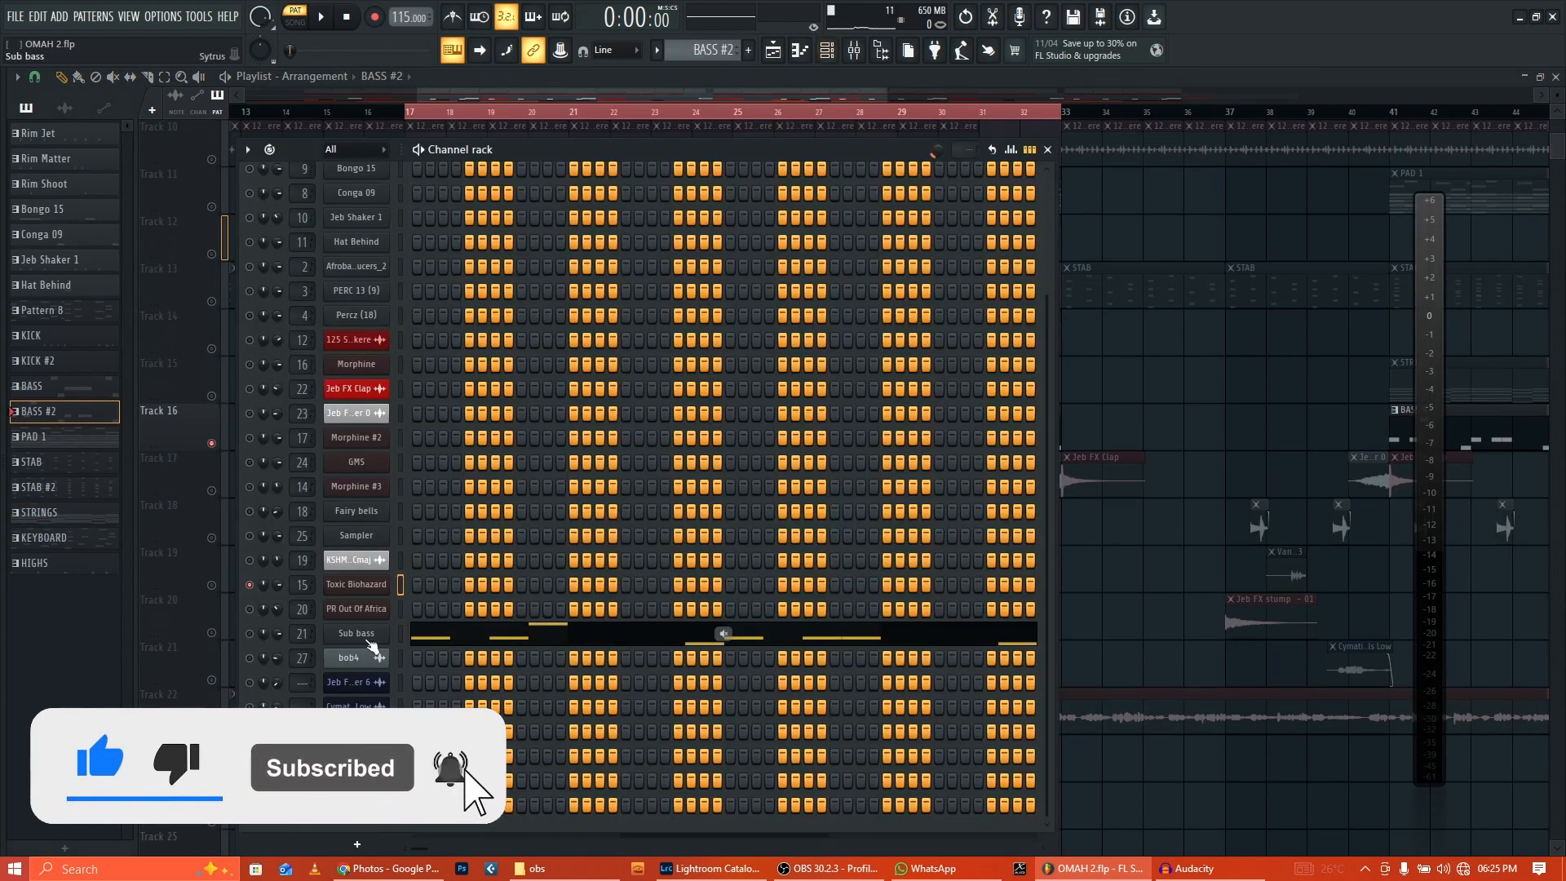
Step: Open the Sub bass Sytrus synth and browse its preset list without changing it
left_click(369, 634)
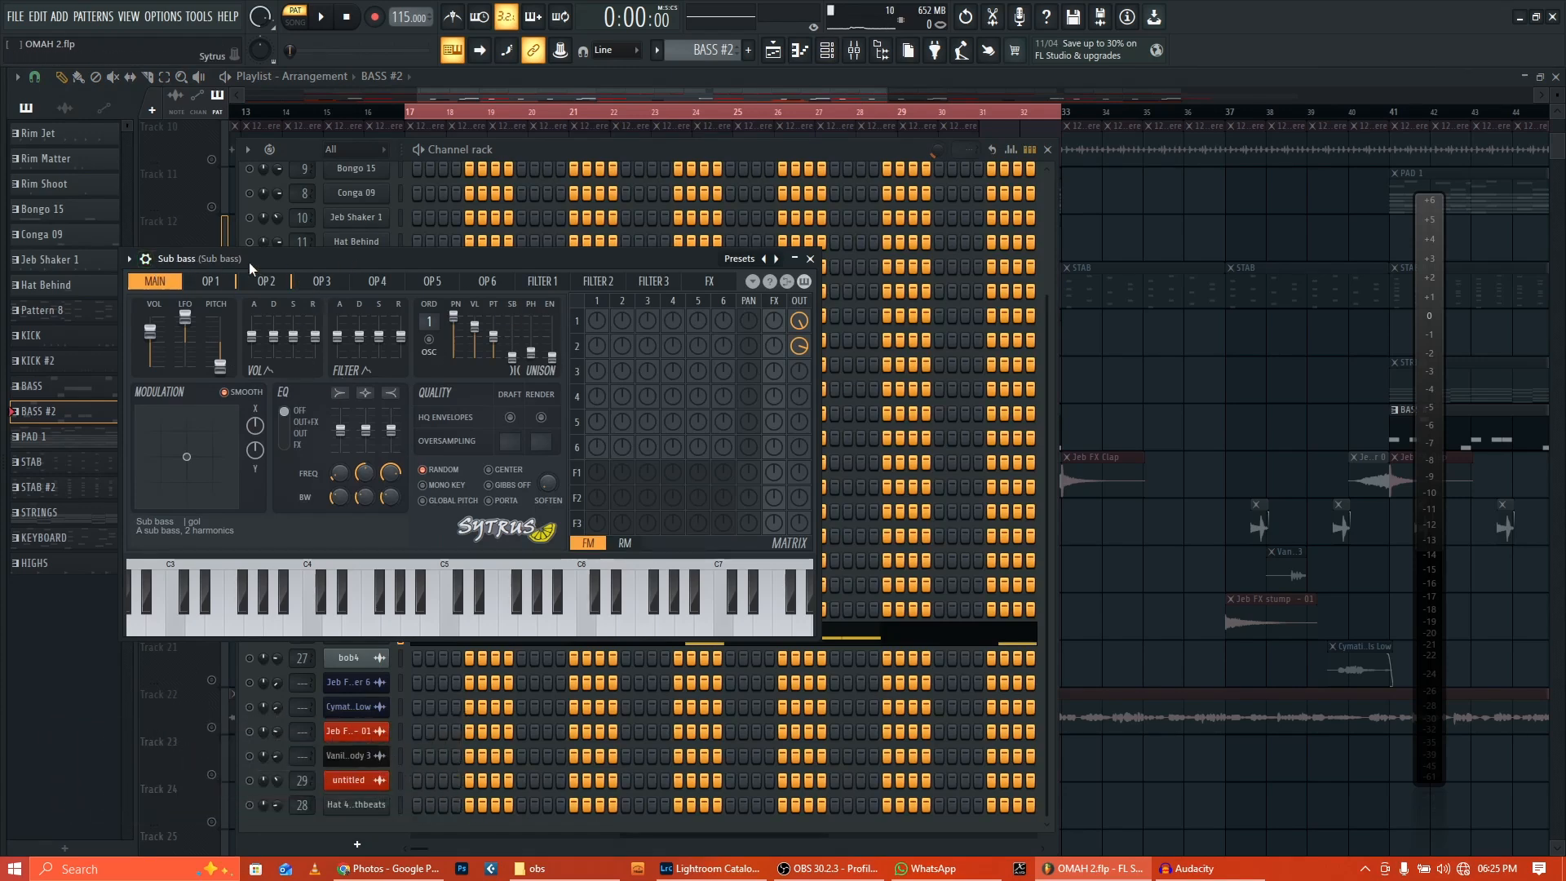
left_click(751, 260)
mouse_move(814, 406)
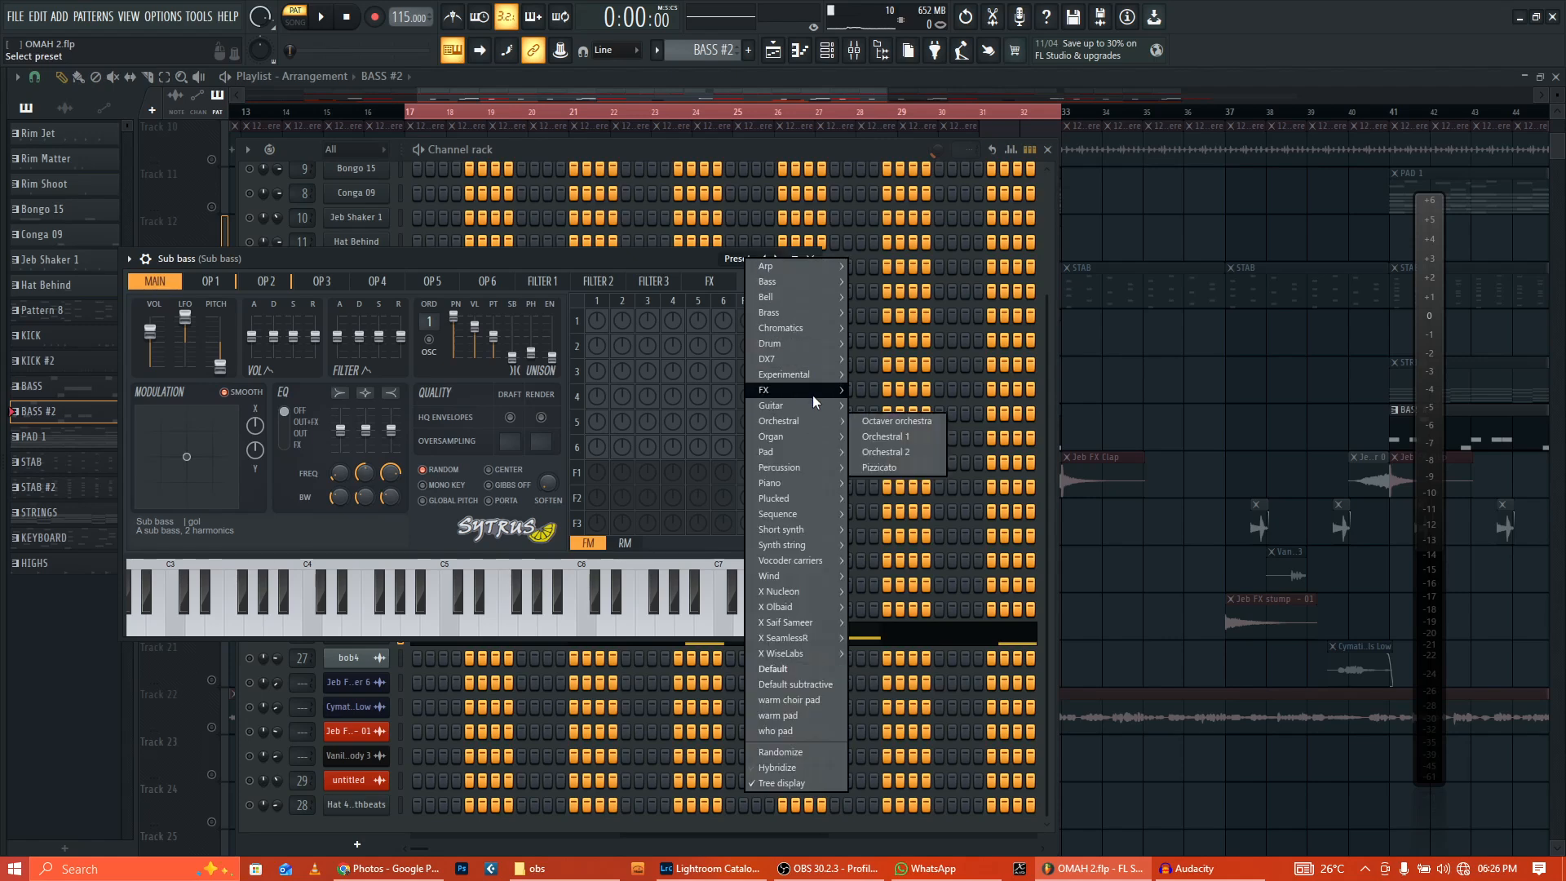
mouse_move(796, 313)
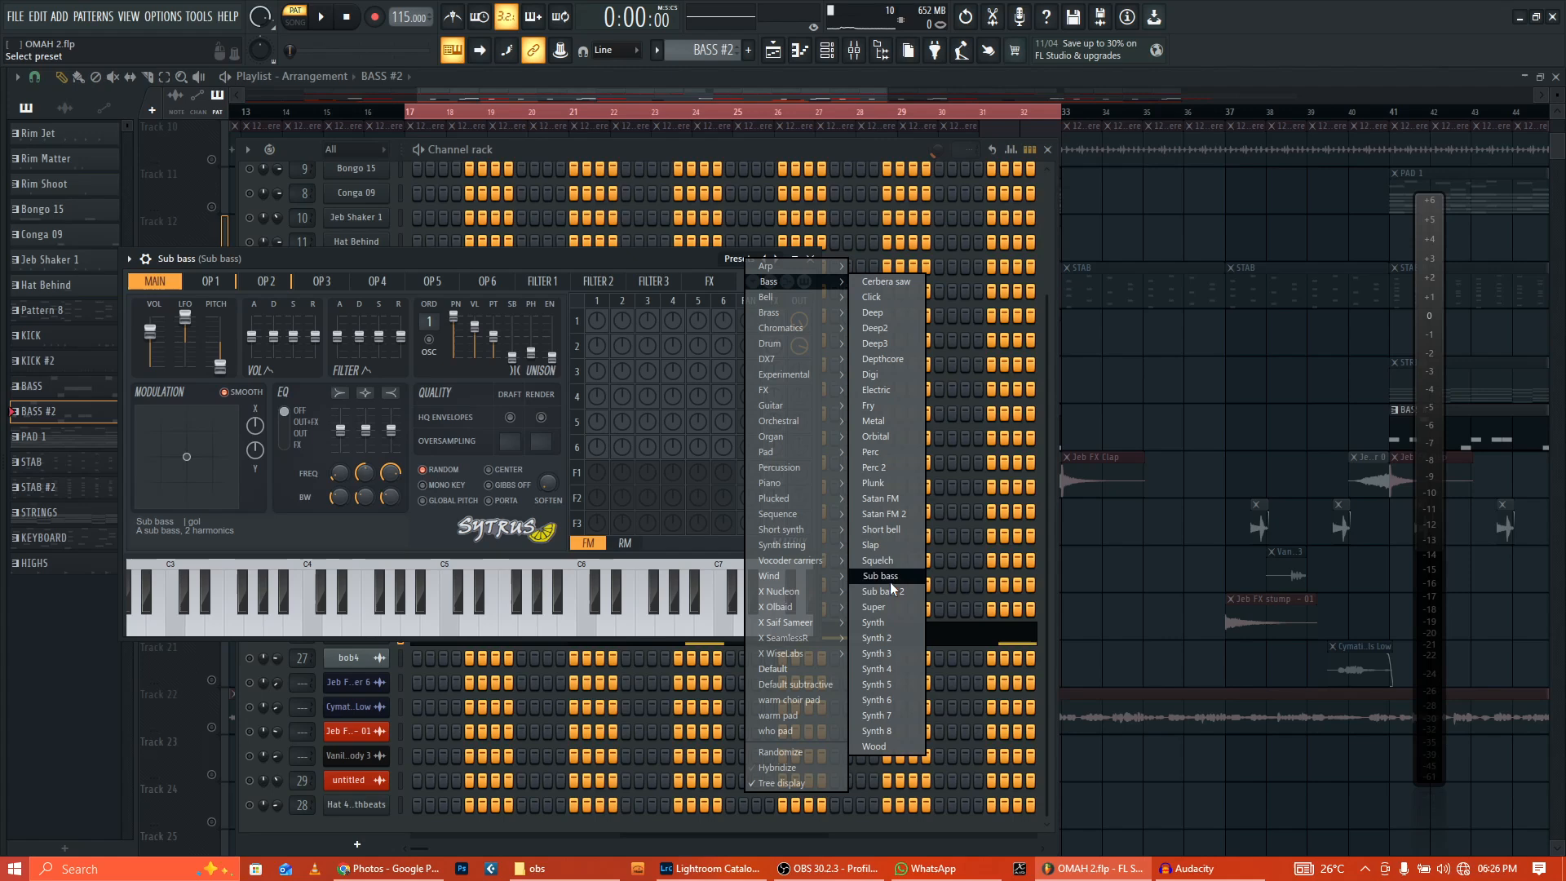
left_click(810, 258)
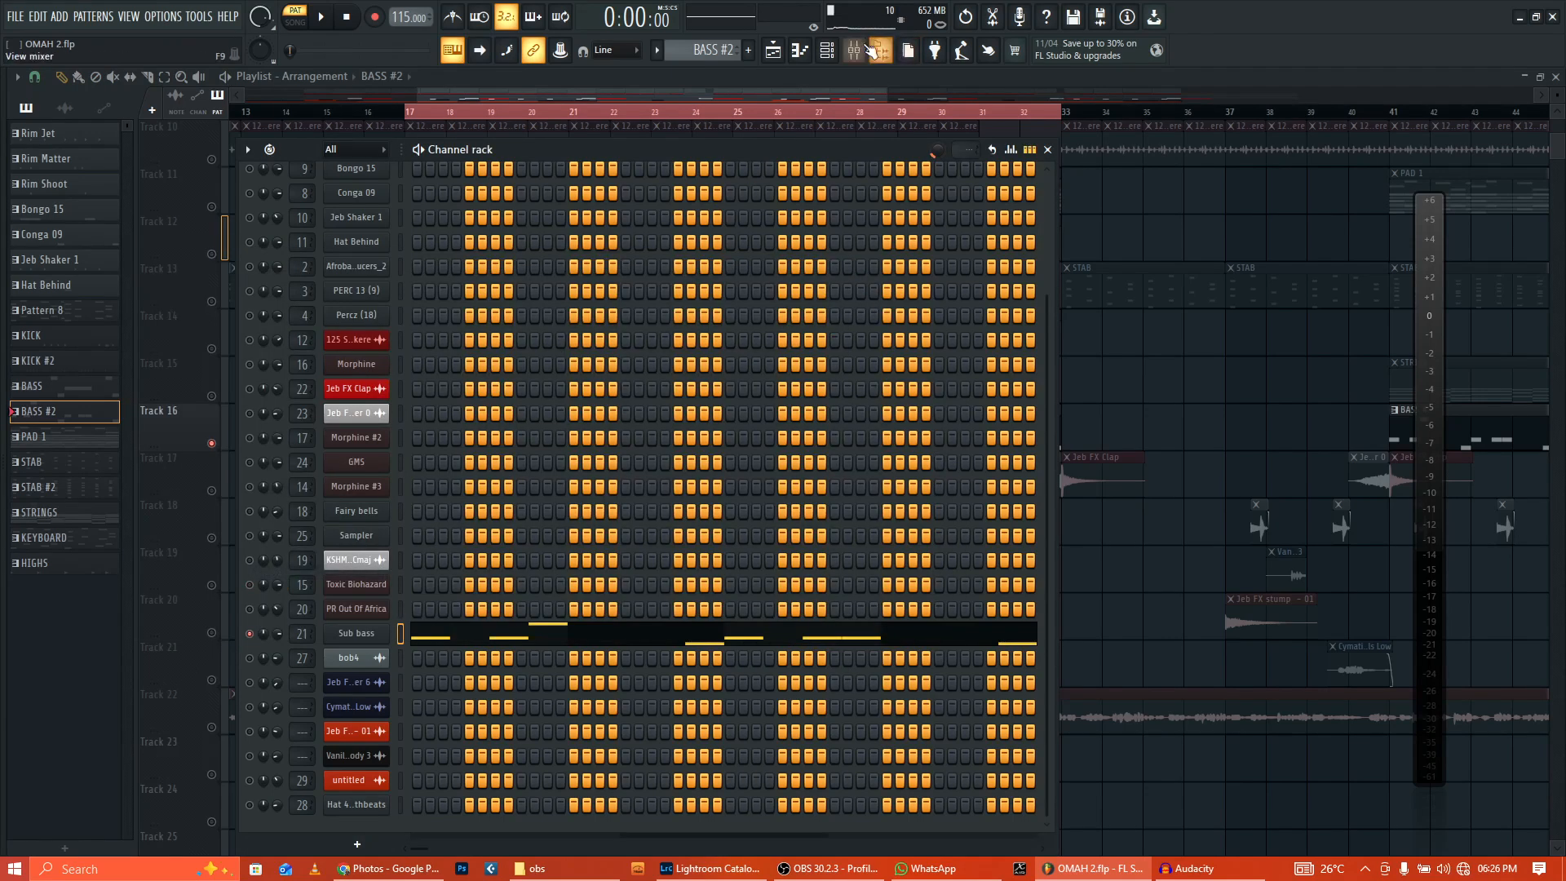
Step: In the Sub bass mixer insert, check Fruity Fast Dist and its presets, then Fruity Limiter
left_click(854, 49)
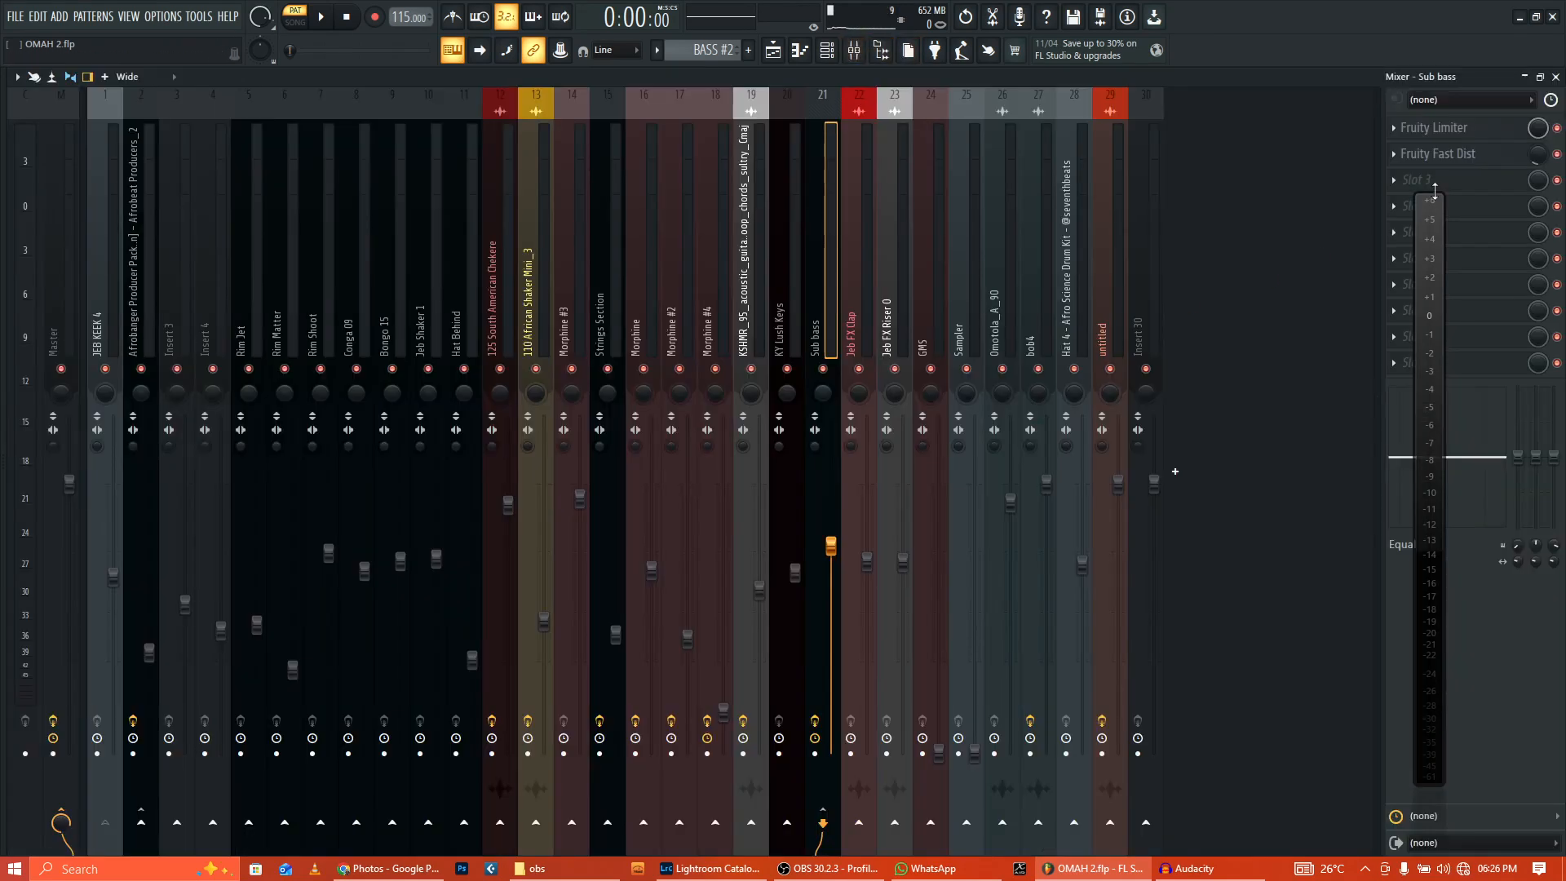
left_click(1466, 163)
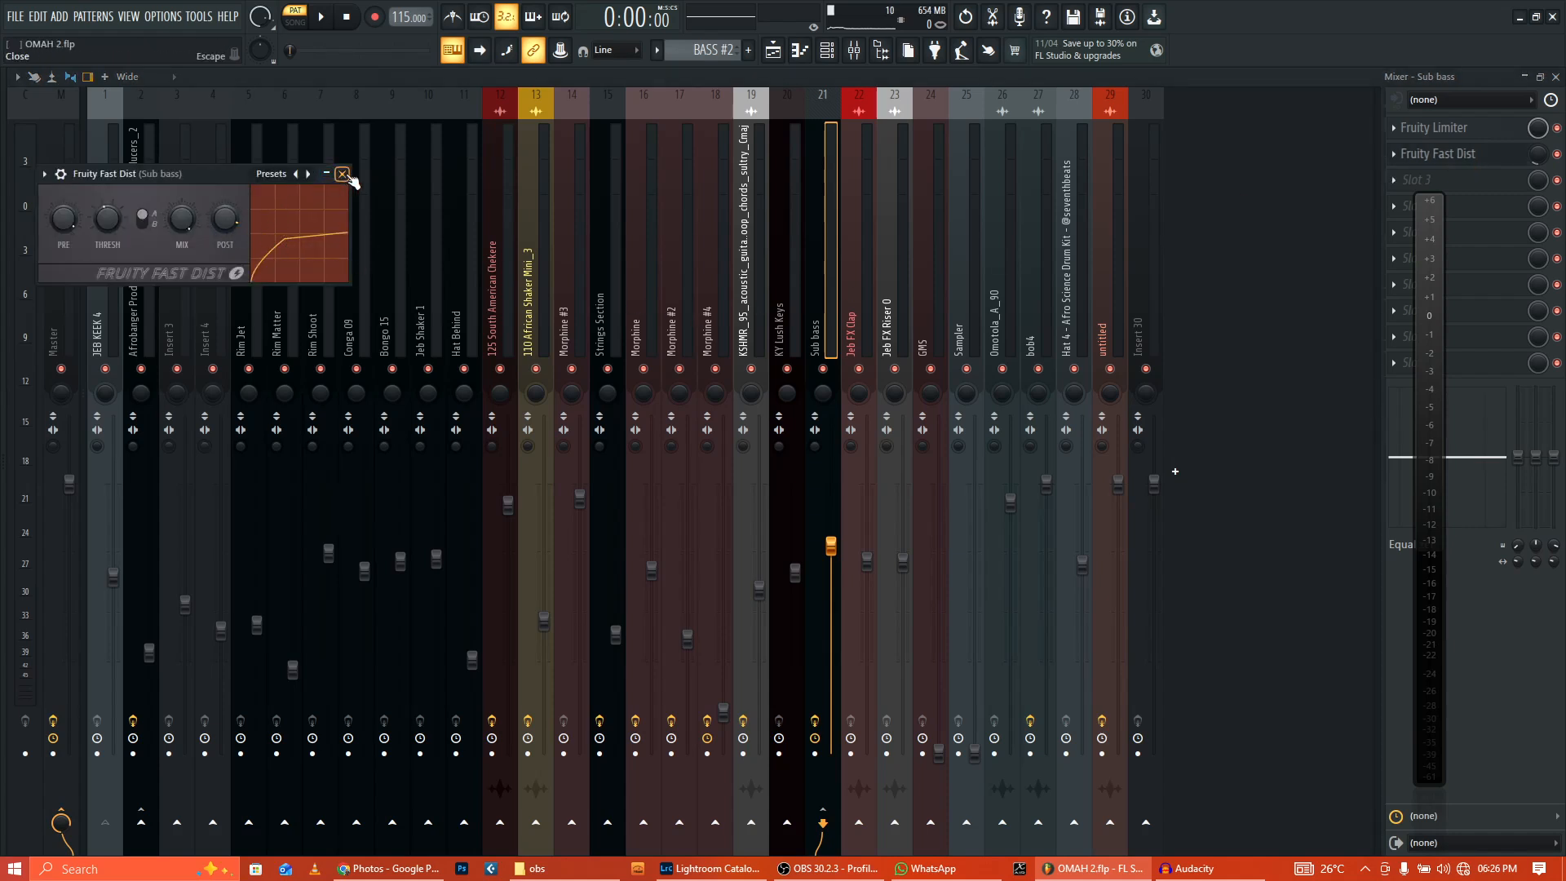
left_click(265, 176)
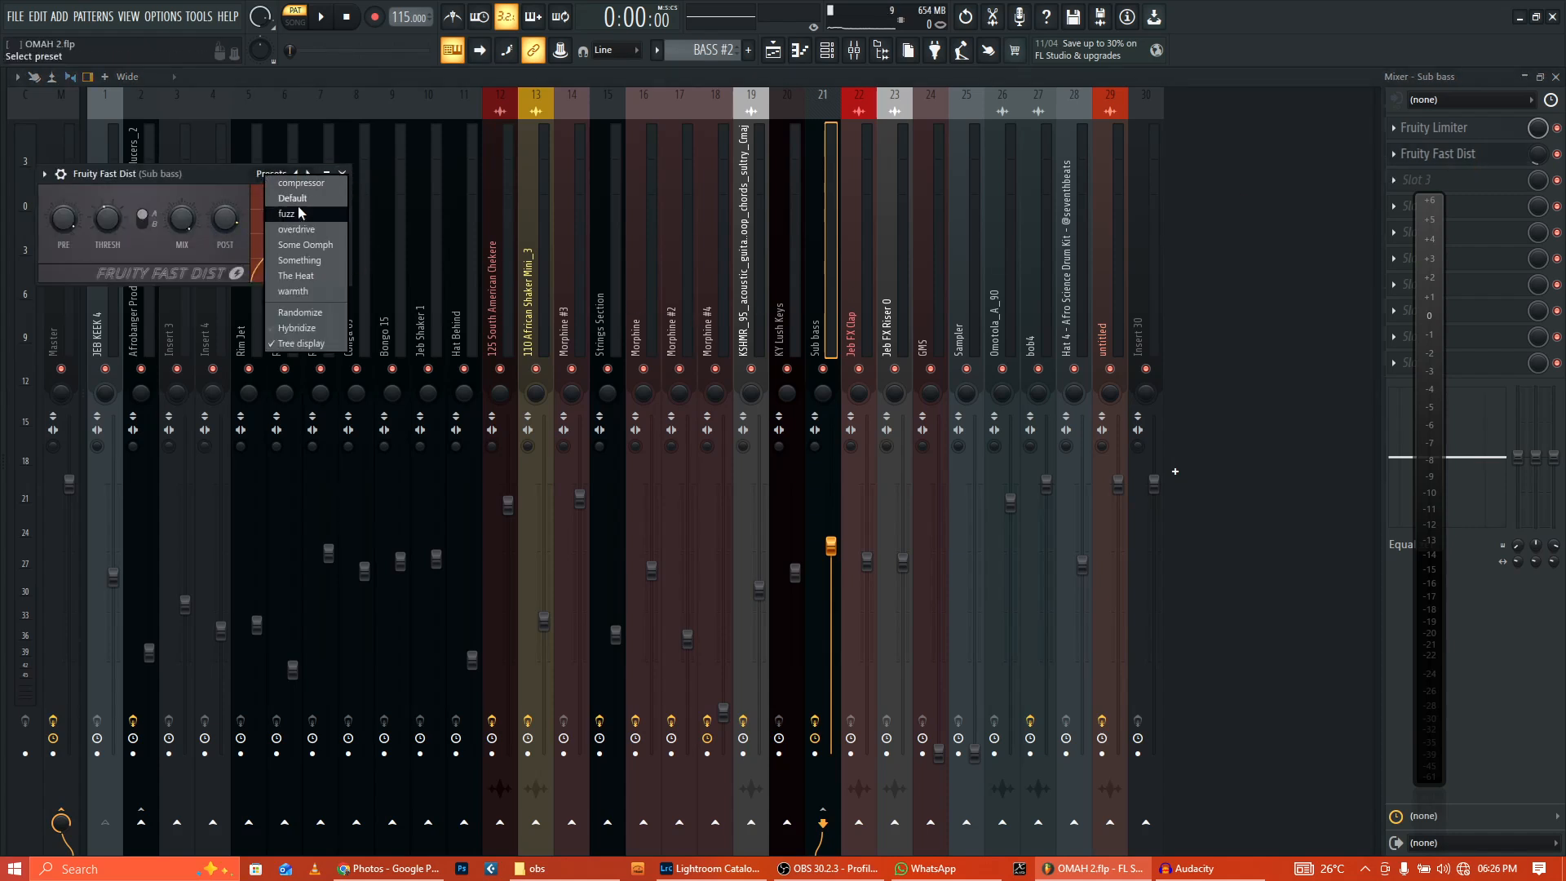
left_click(335, 244)
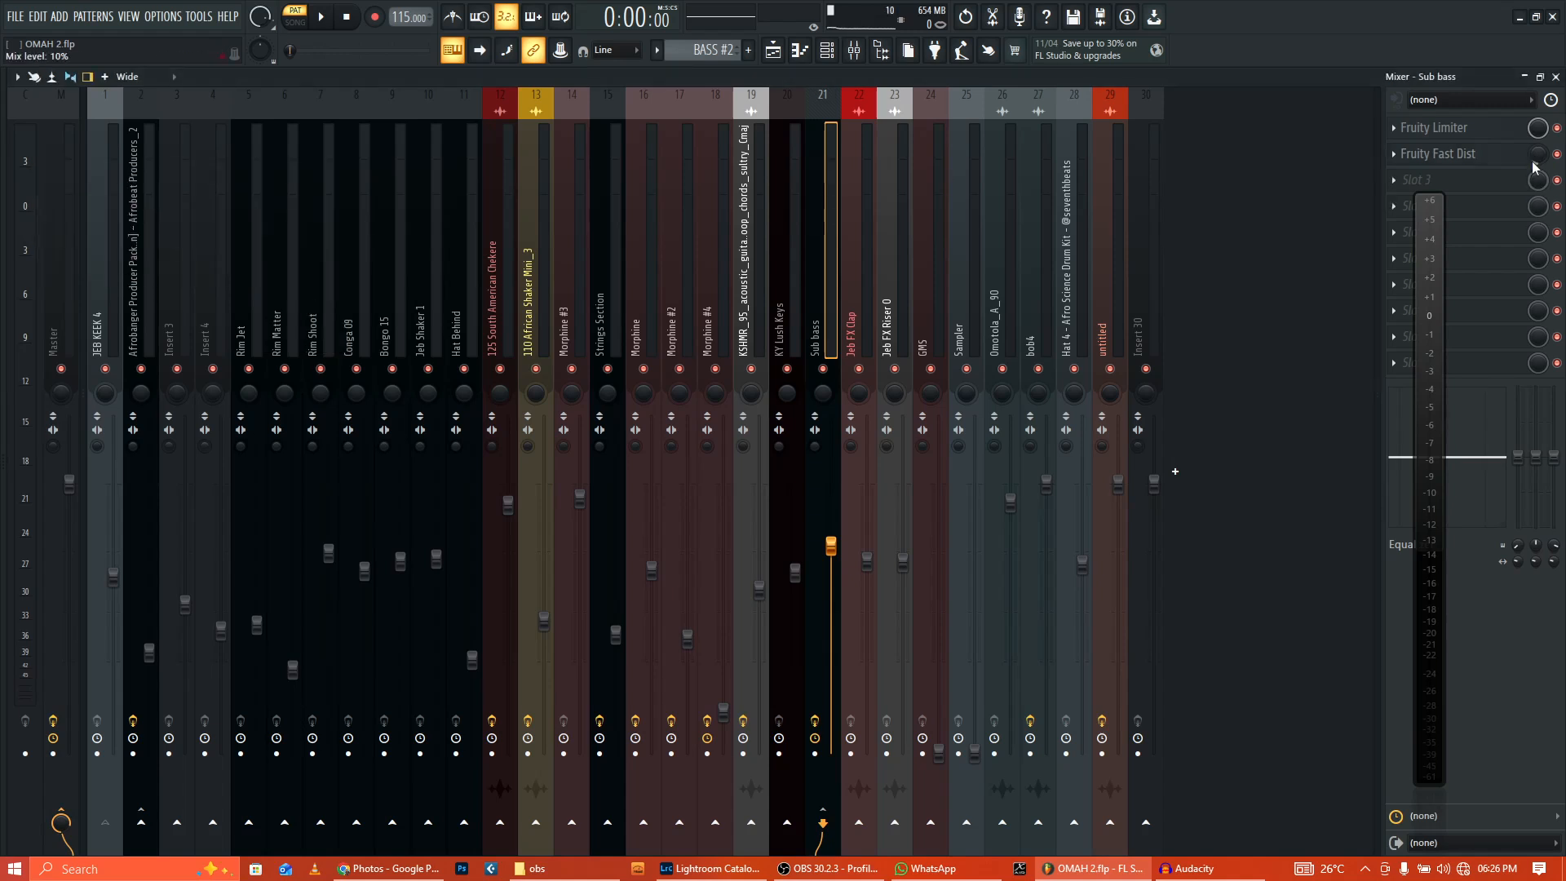
left_click(1467, 137)
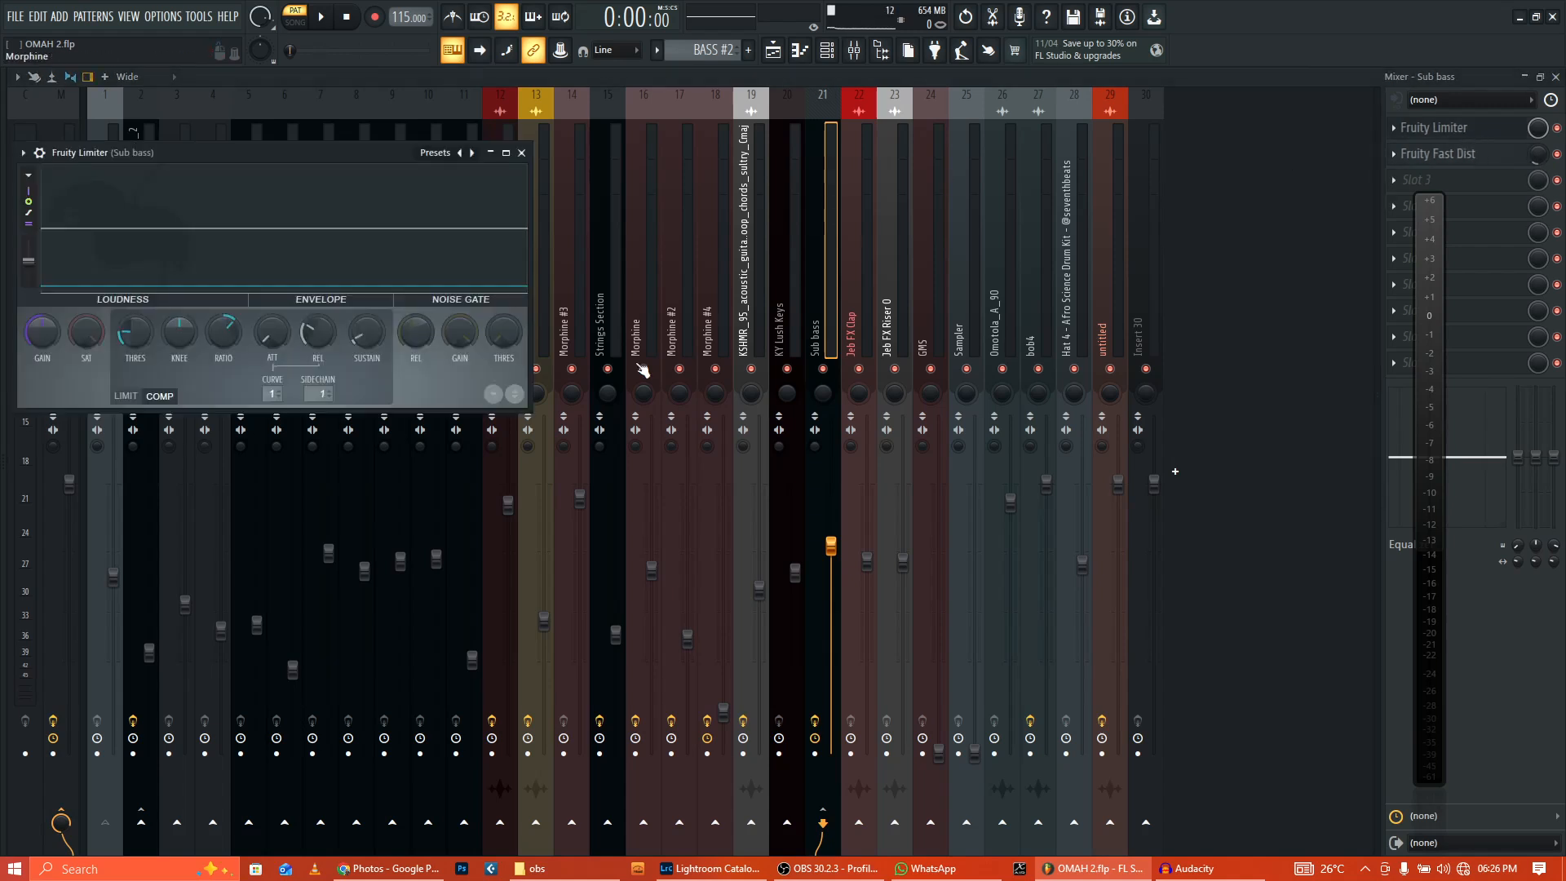
left_click(522, 154)
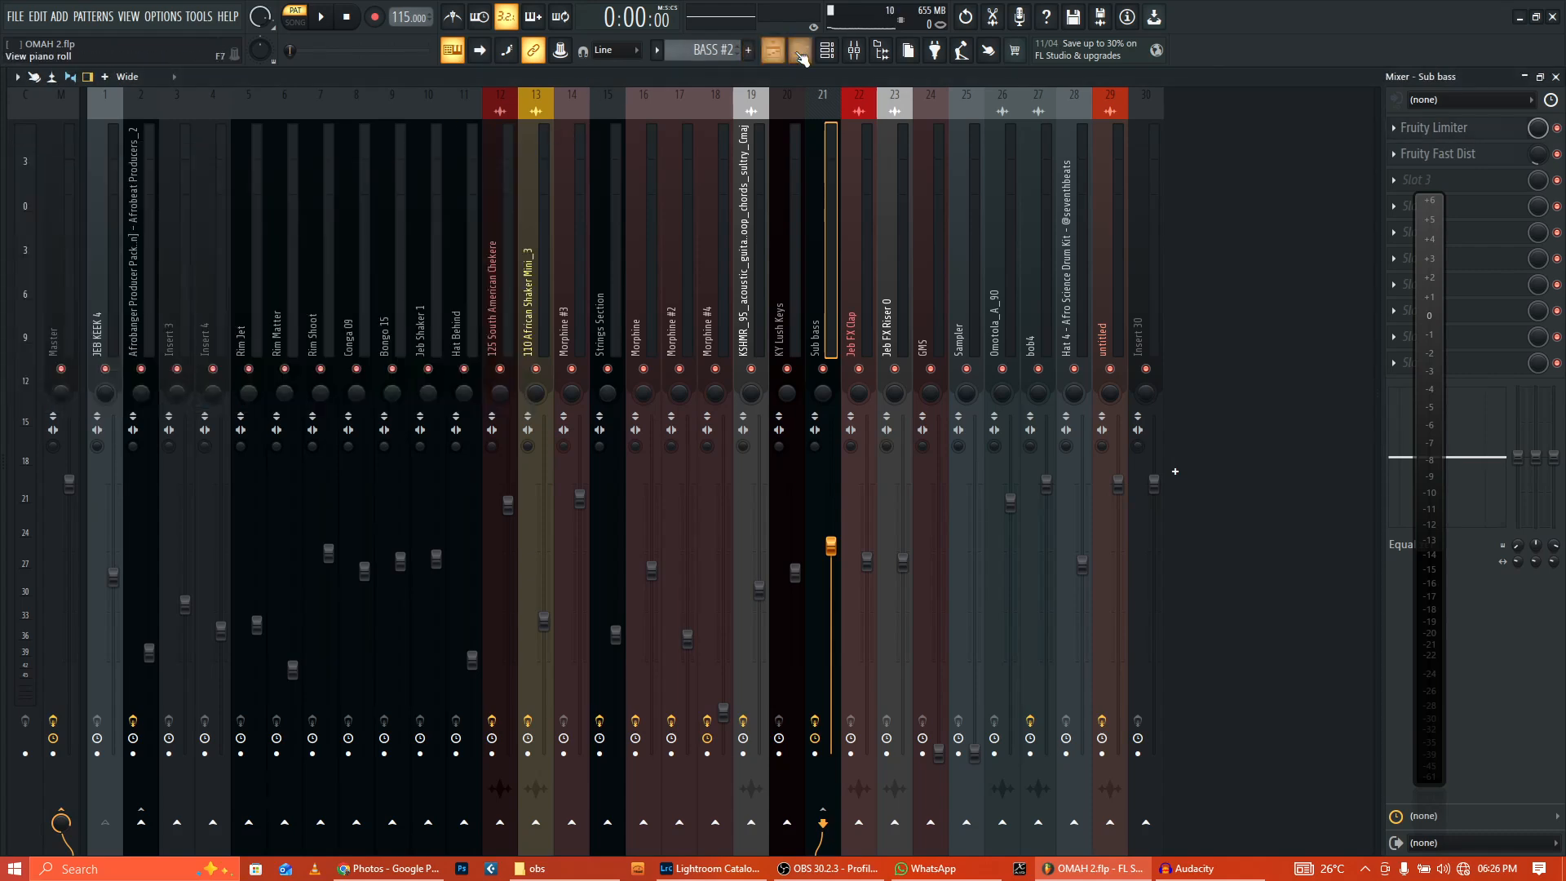
Step: Play the Sub bass notes in the piano roll, stop, and go back to the playlist
left_click(816, 57)
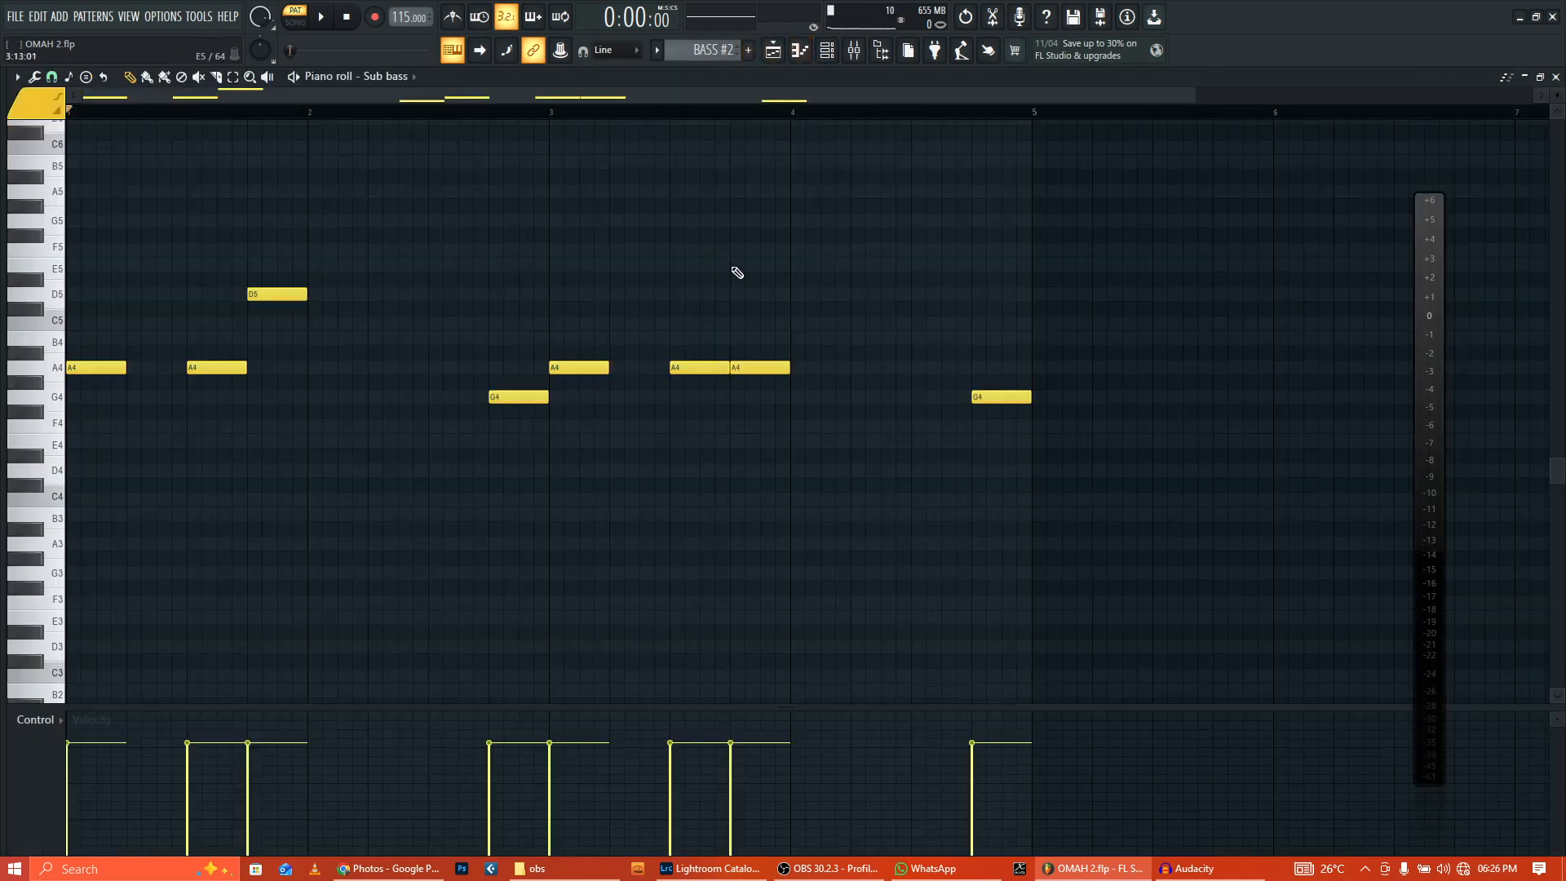
scroll(700, 276, "up", 2)
key("space")
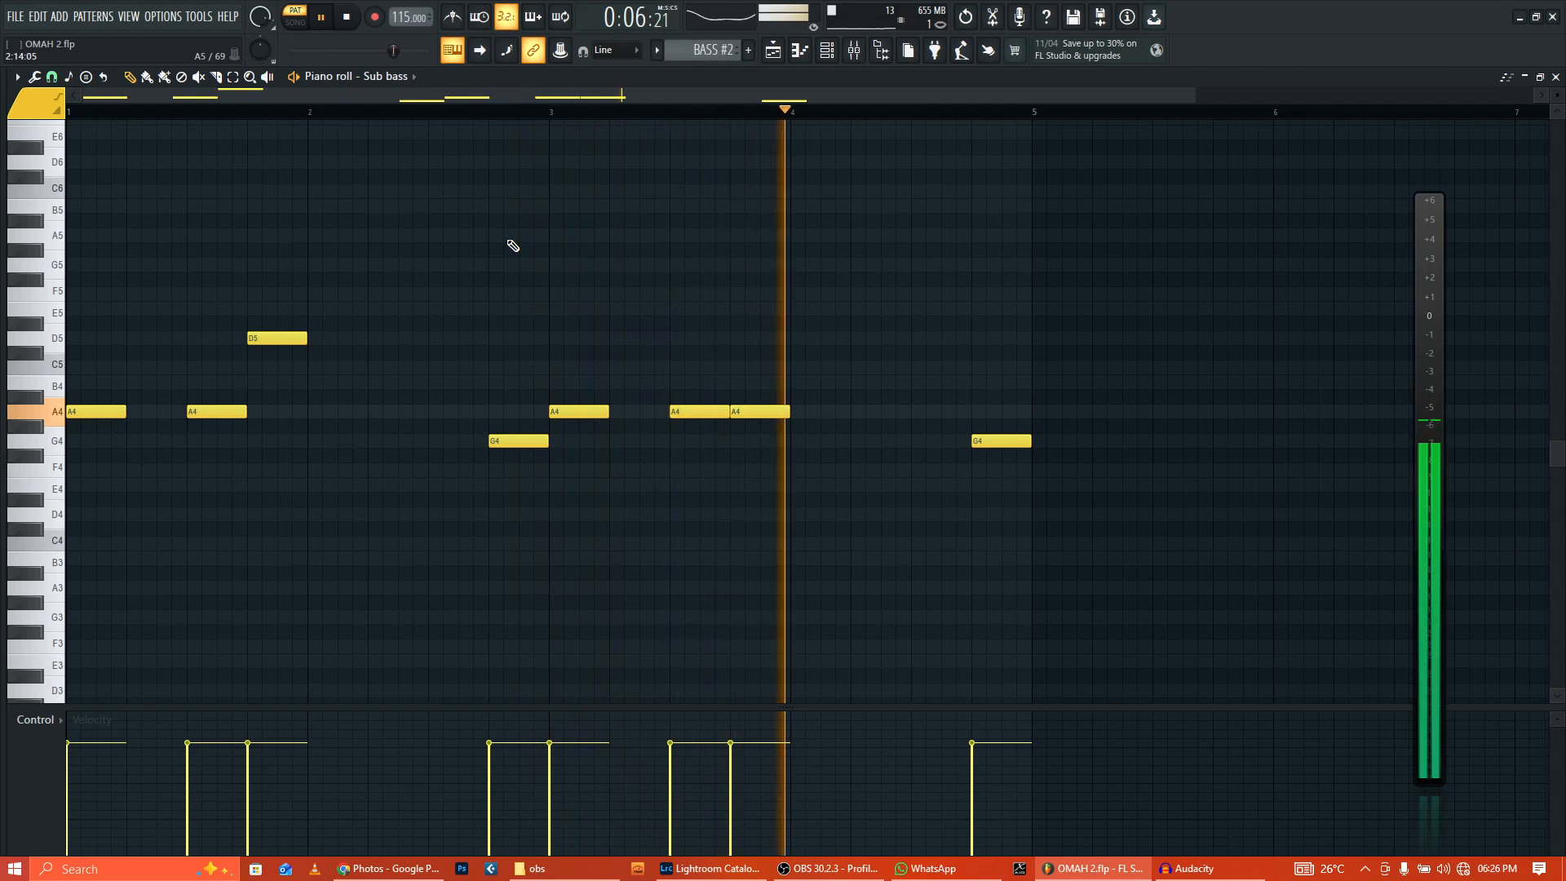
left_click(346, 17)
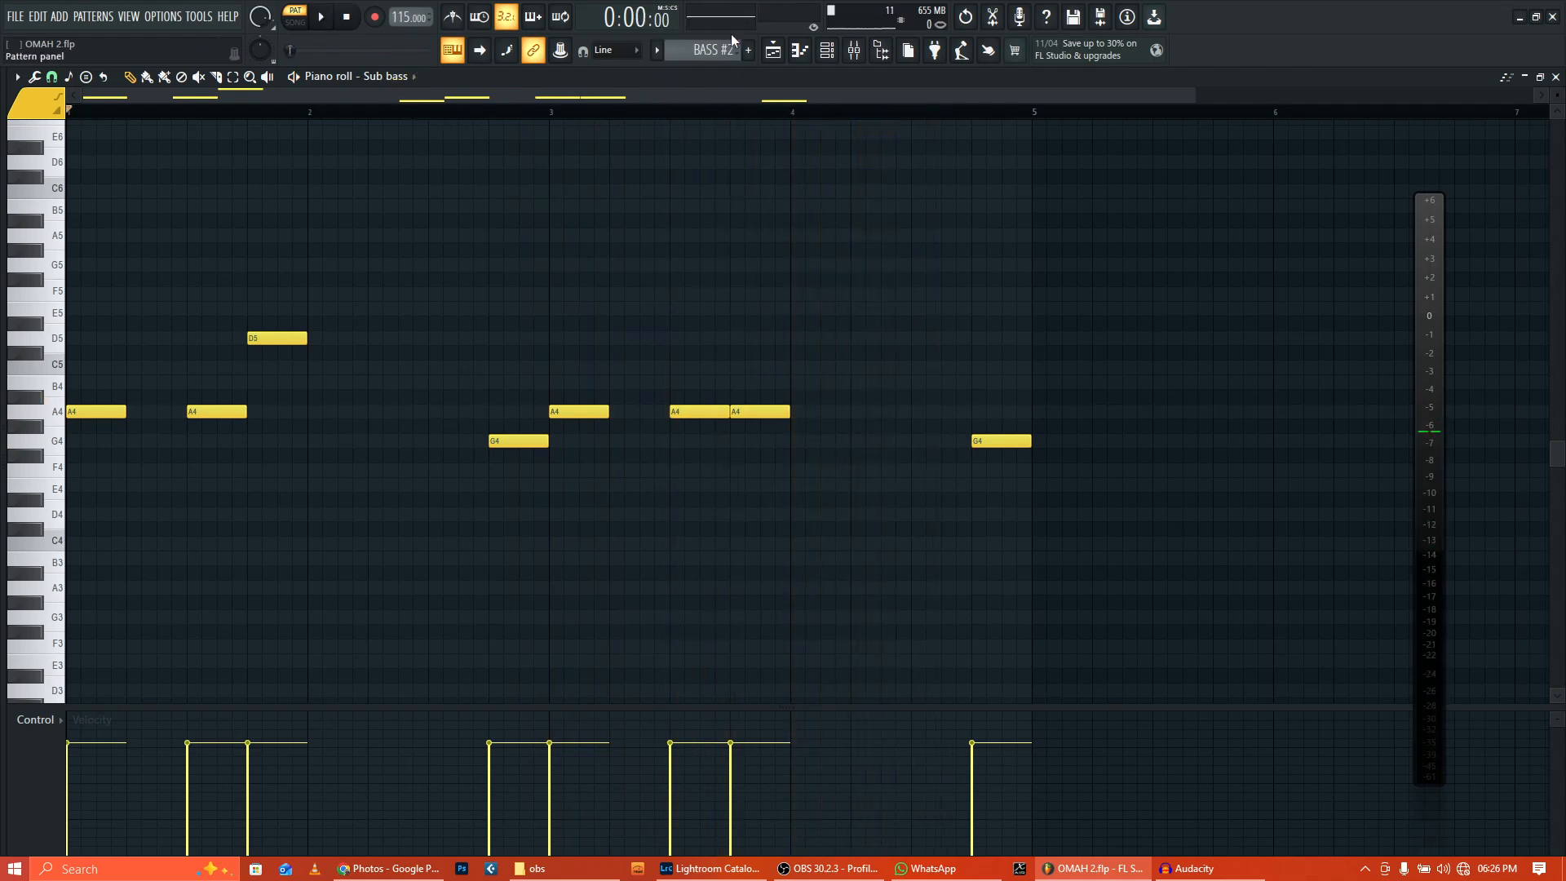
left_click(772, 52)
scroll(340, 408, "up", 1)
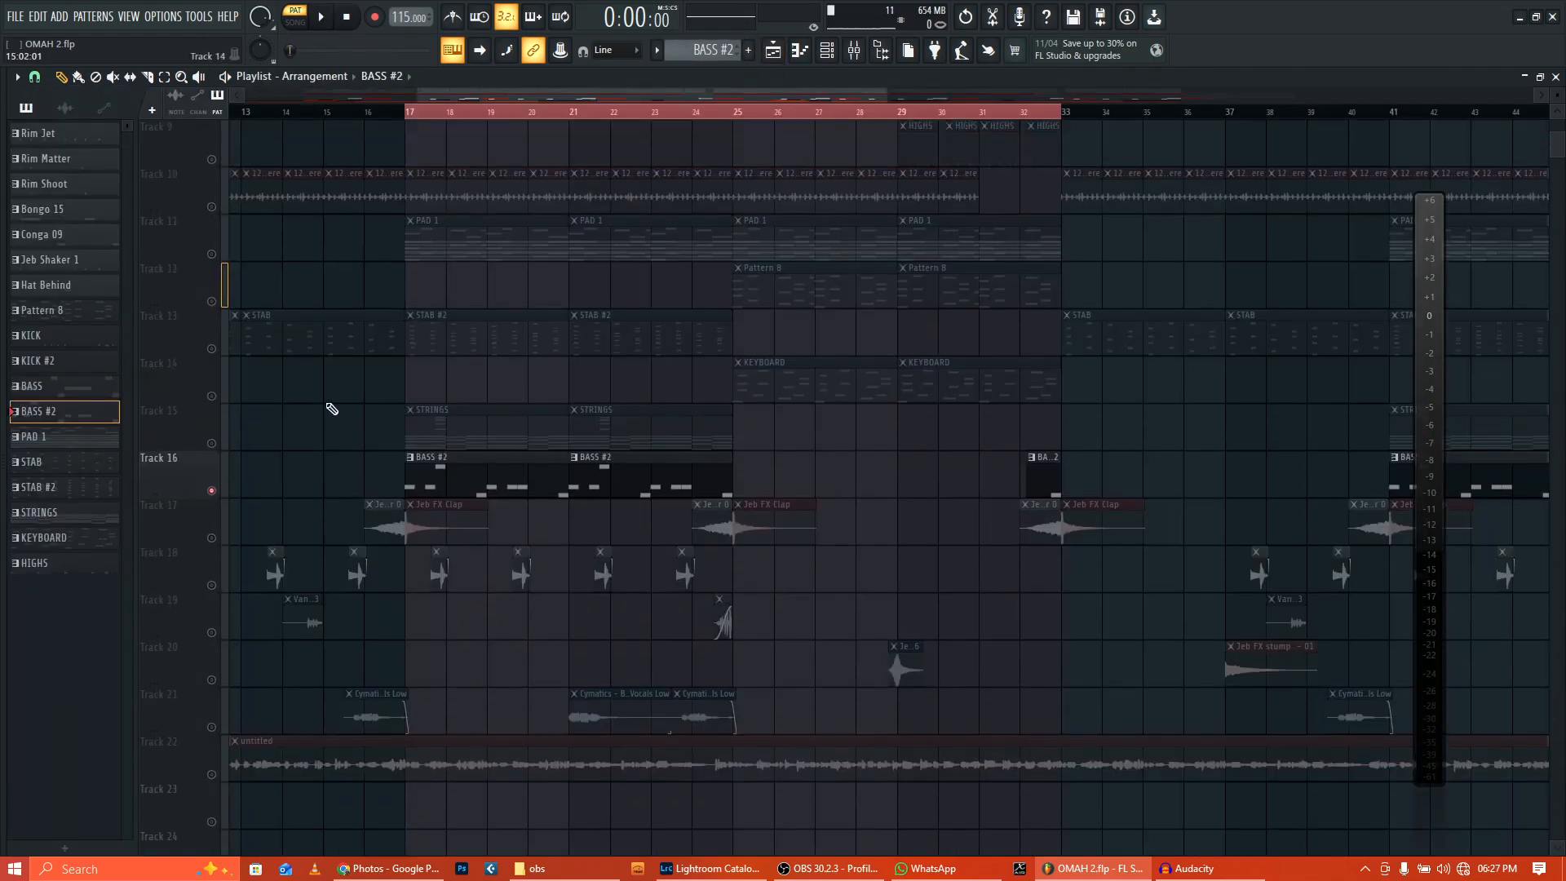
Step: Add STRINGS to the solo, play bars 17–25, then zoom the playlist to bars 16–27
left_click(214, 442)
left_click(323, 18)
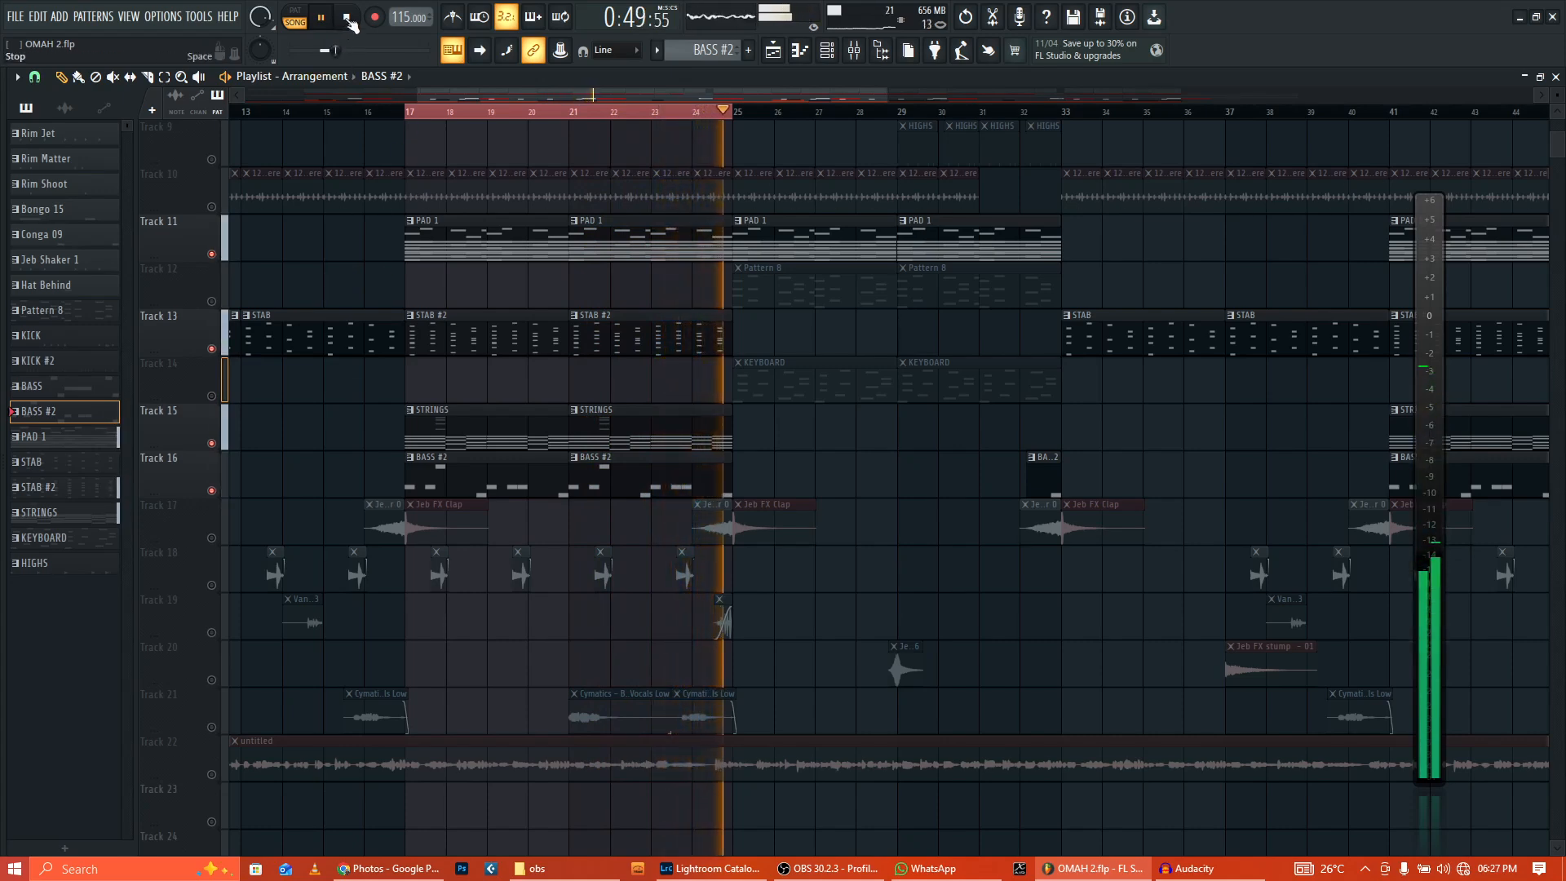
key("space")
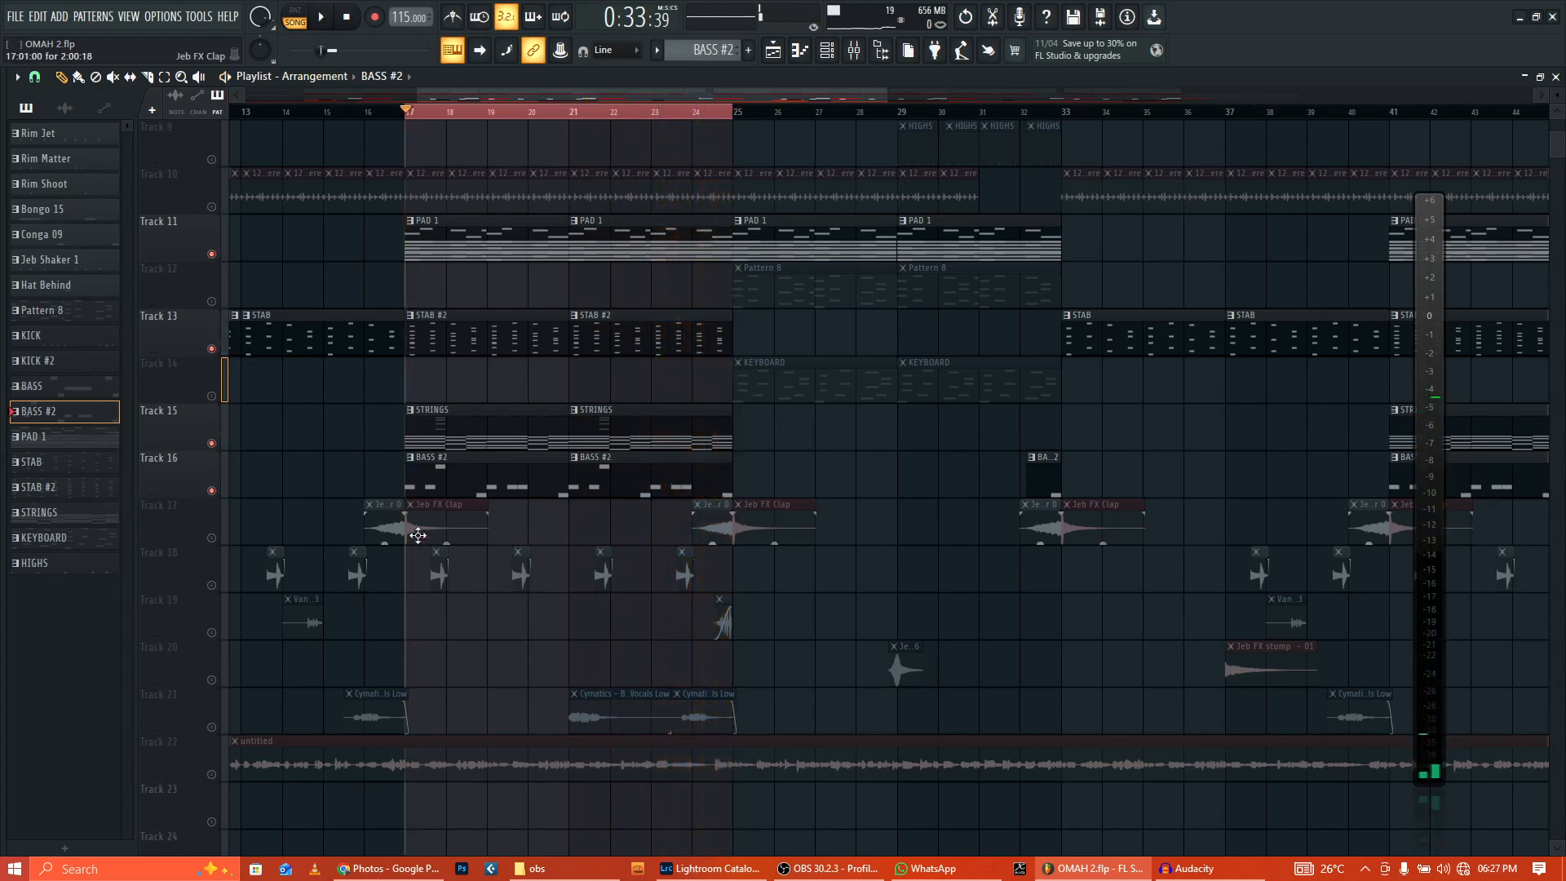
left_click_drag(886, 96, 628, 94)
left_click_drag(415, 97, 456, 95)
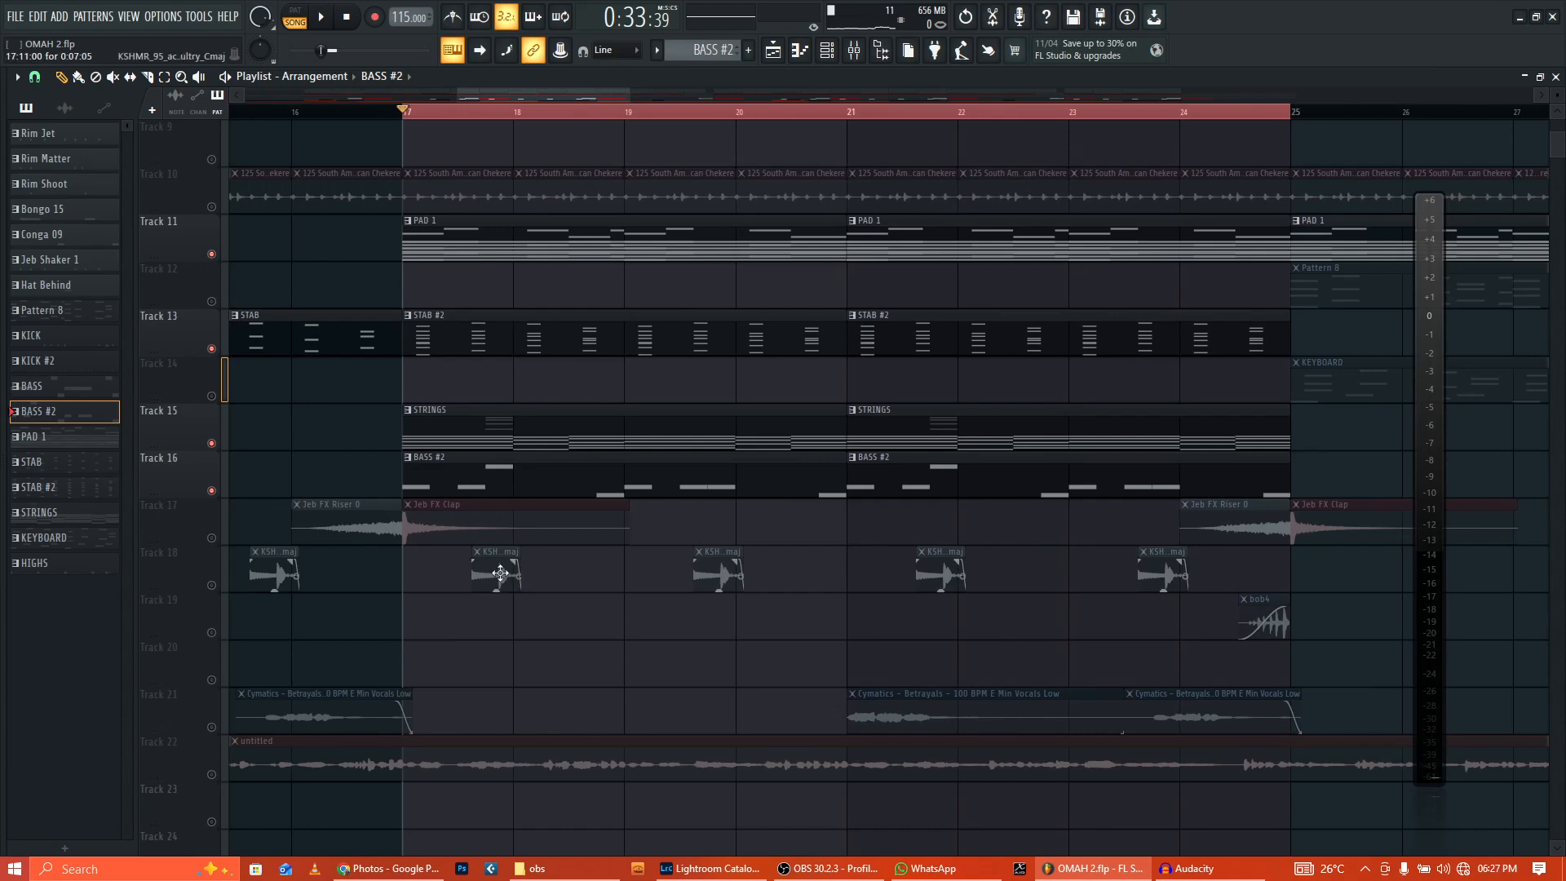
Step: Check the KSHMR_95 acoustic guitar clip's settings and play the soloed guitar loop
left_click(500, 573)
double_click(500, 573)
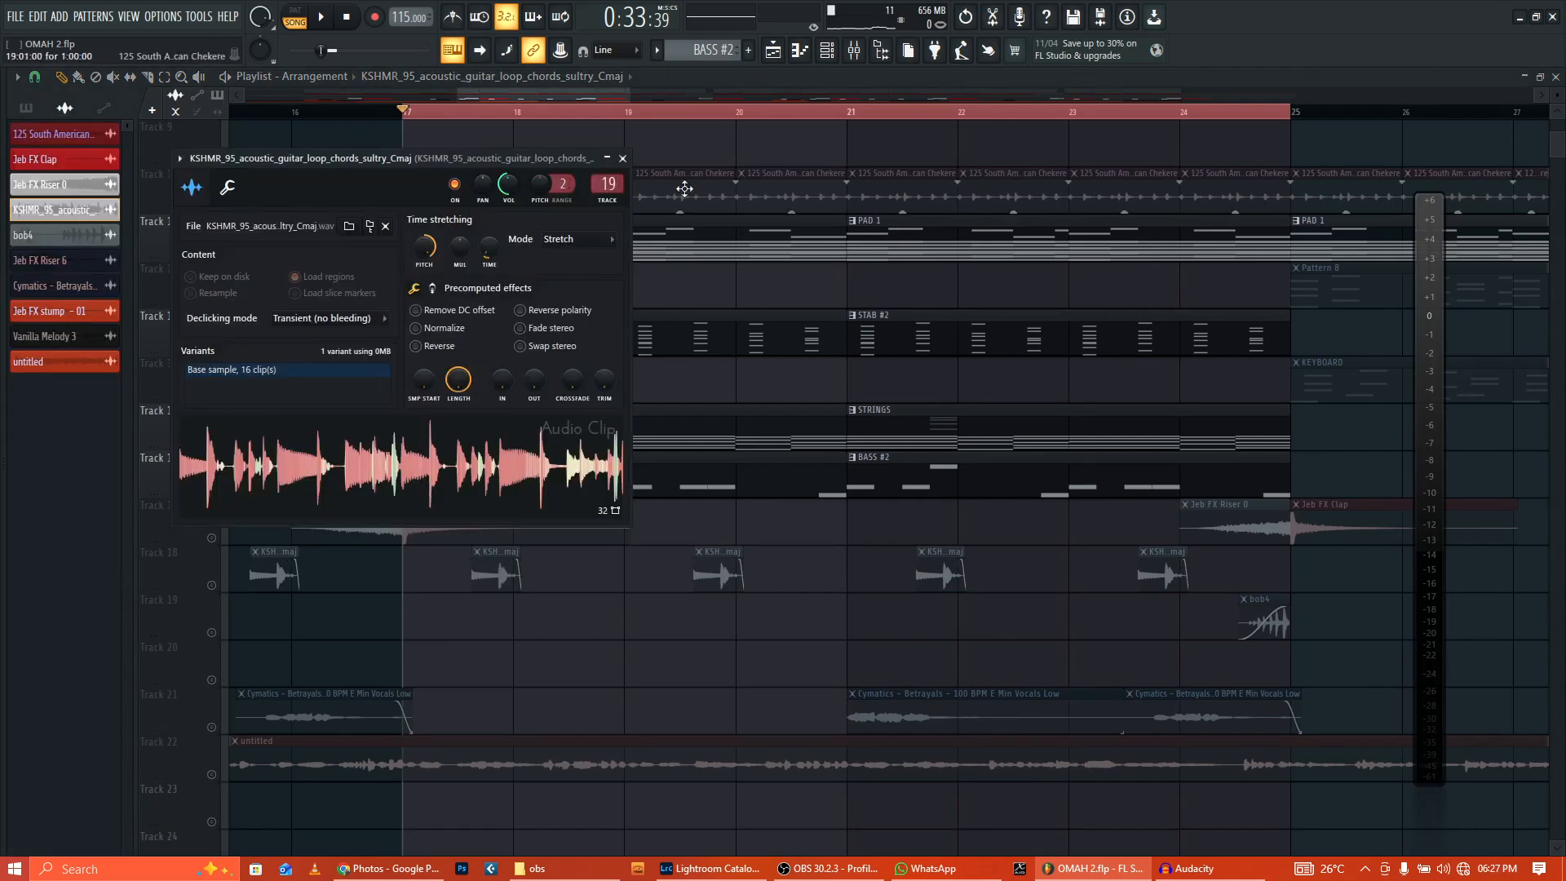
left_click(623, 159)
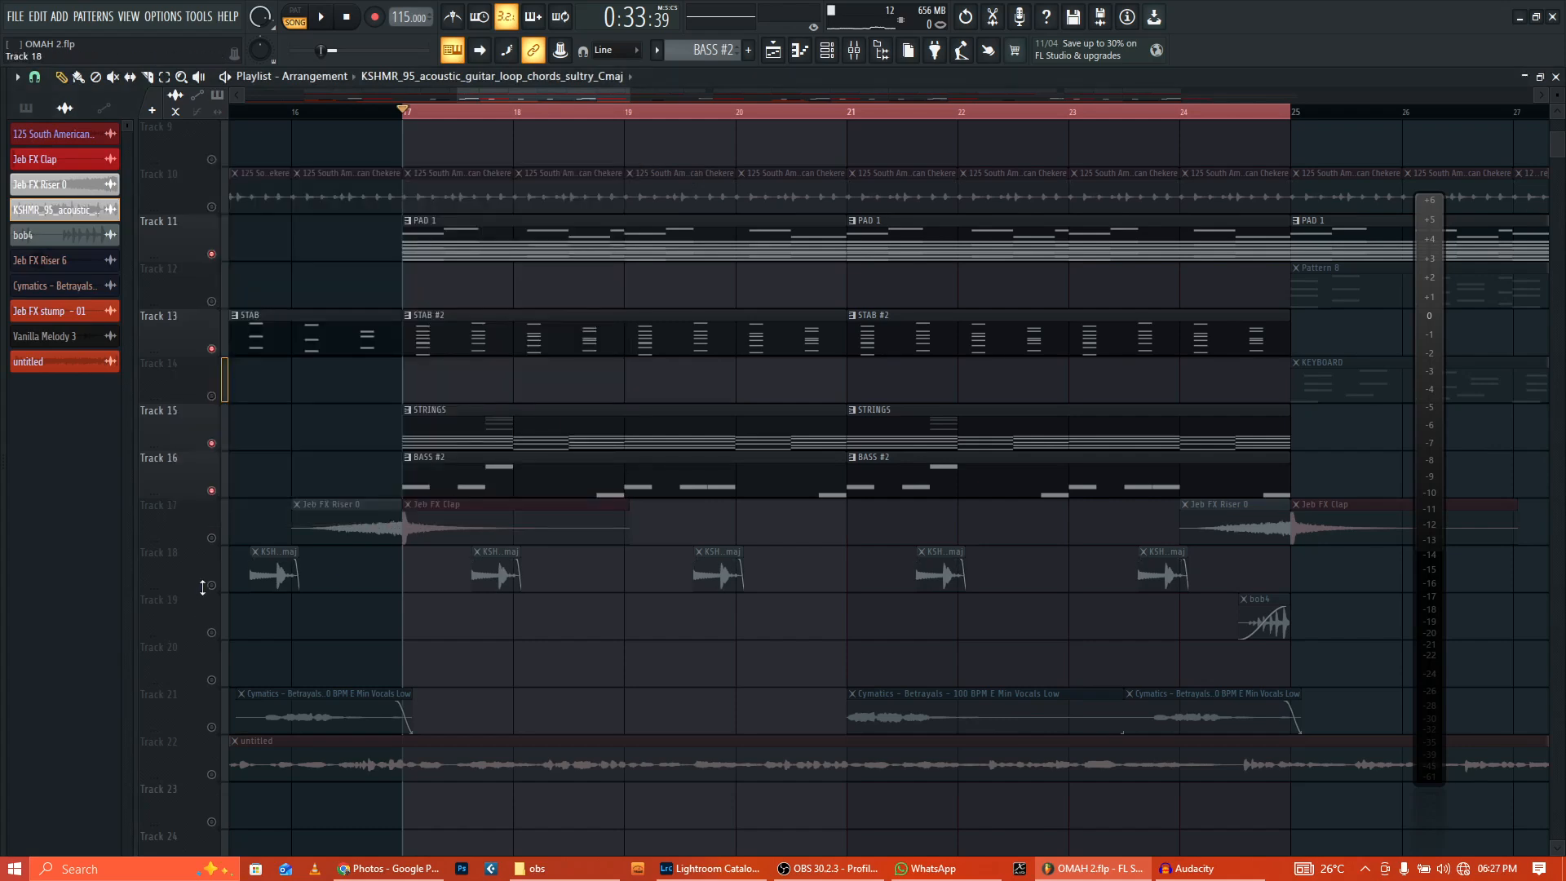
left_click(325, 16)
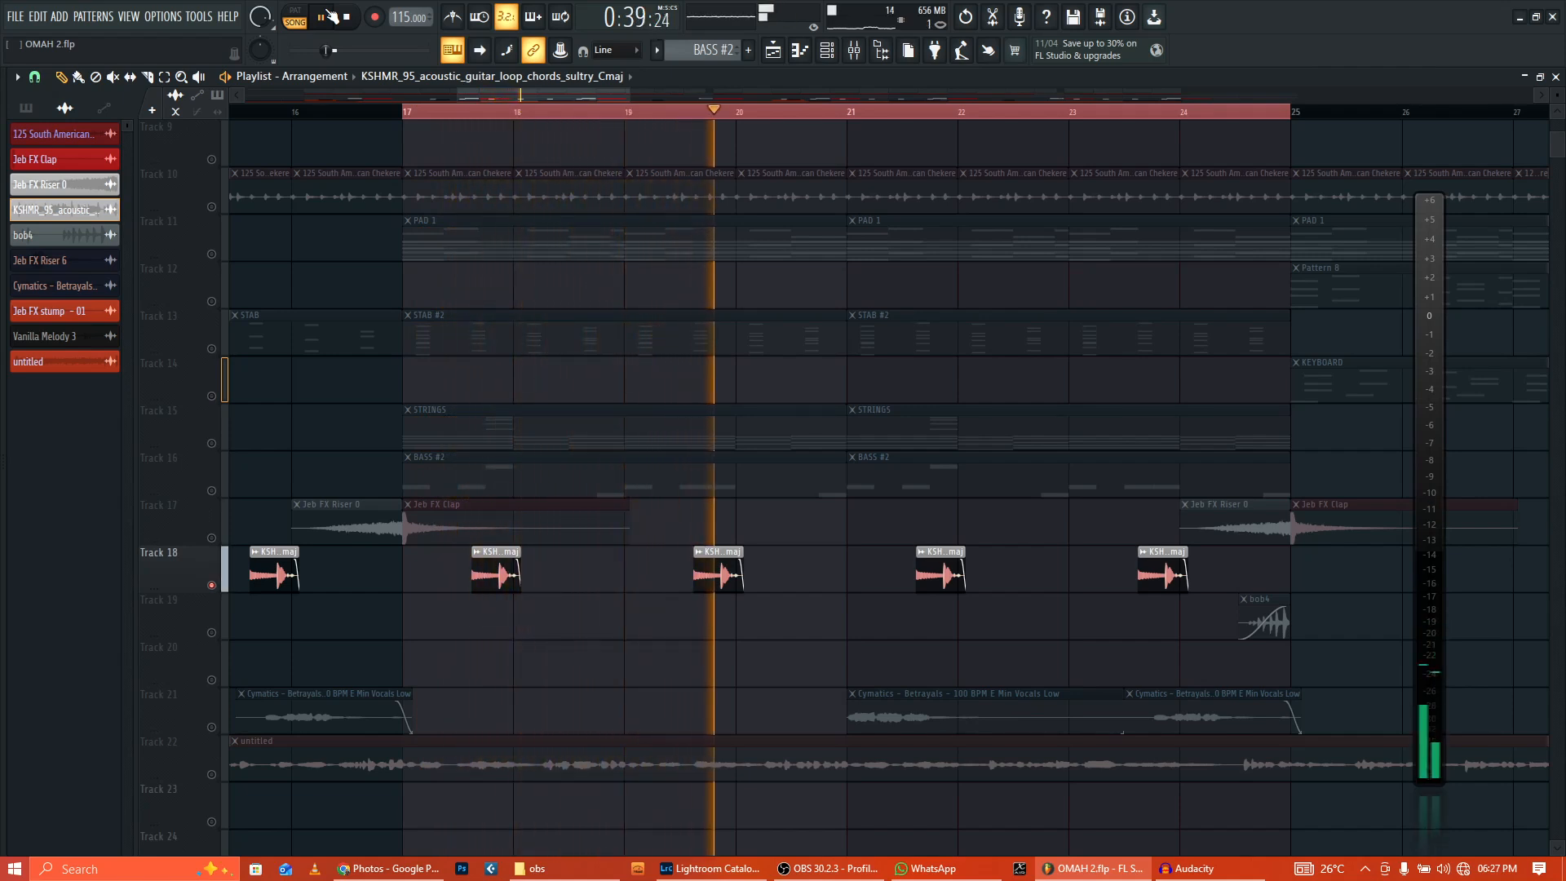
left_click(345, 16)
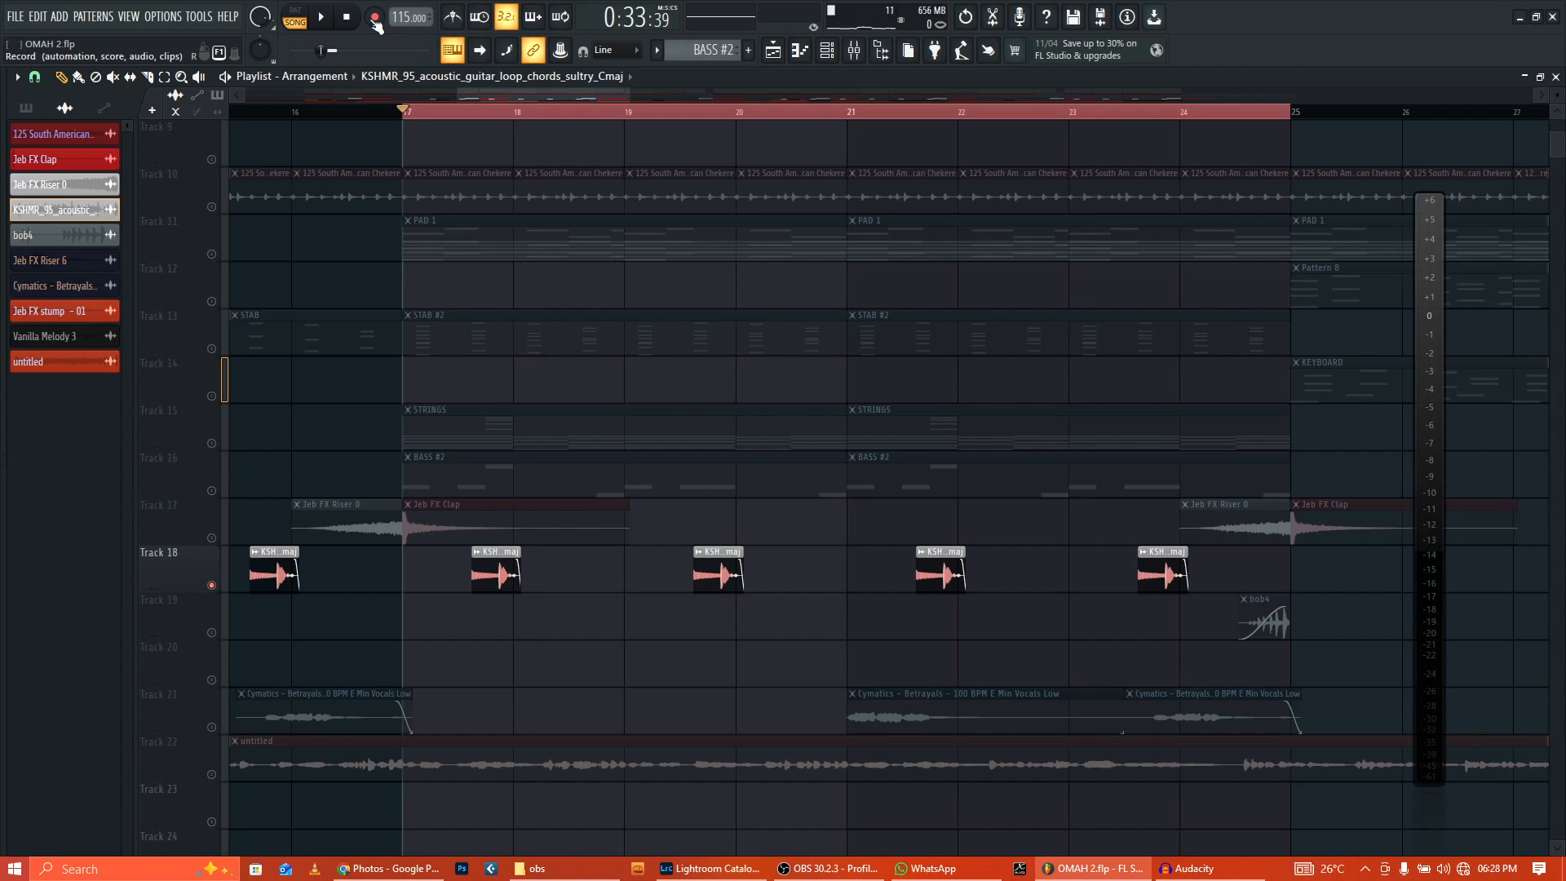
Step: Inspect the guitar insert's Fruity Reeverb 2 and Fruity Delay 2, then return to the playlist
left_click(855, 52)
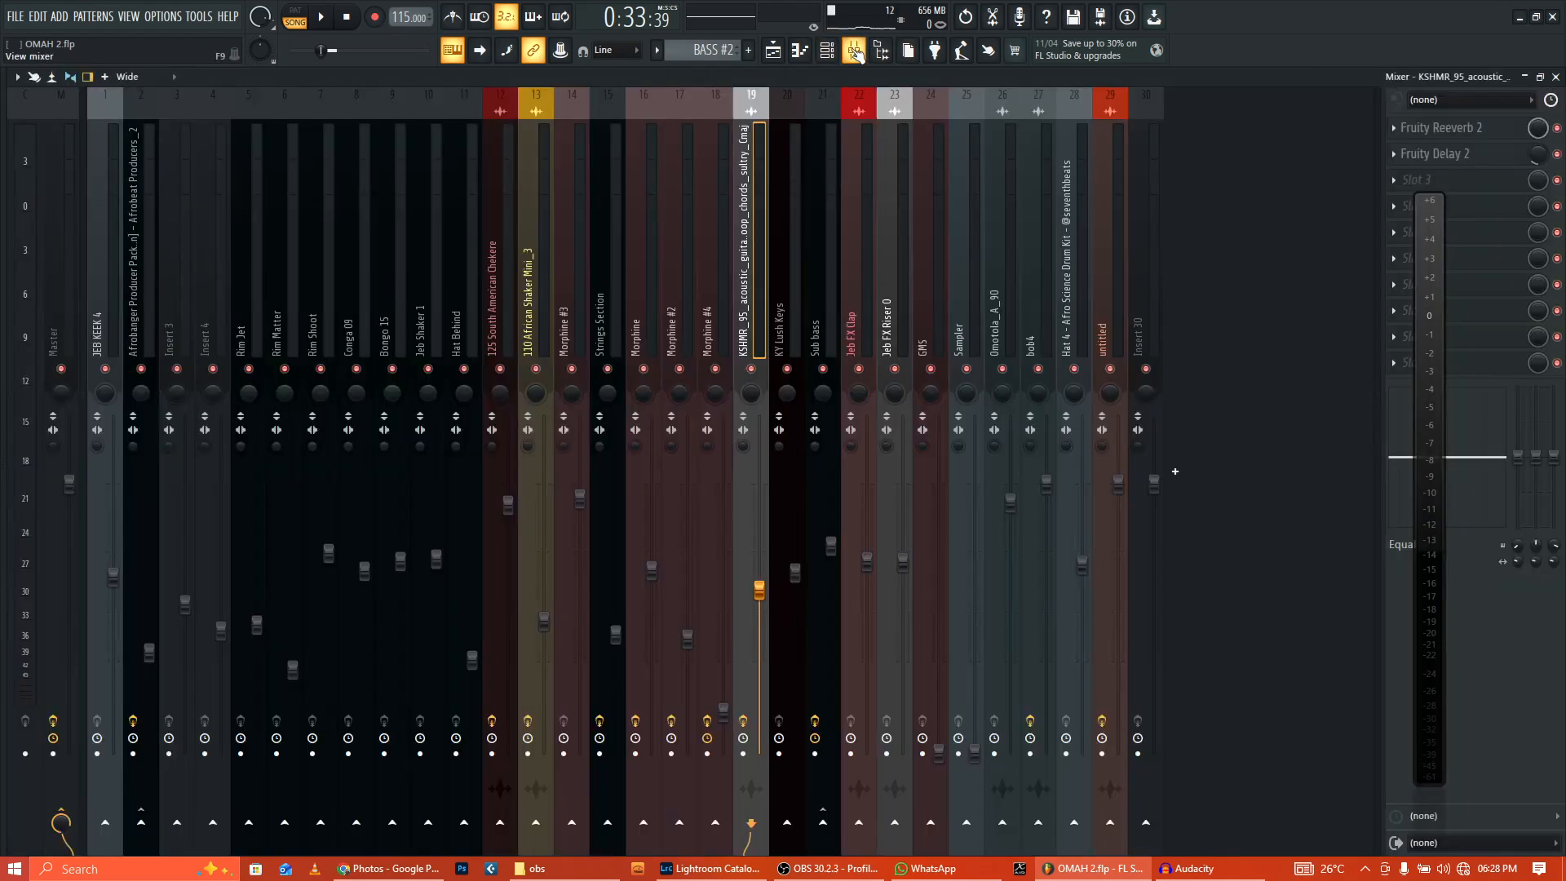
left_click(1493, 129)
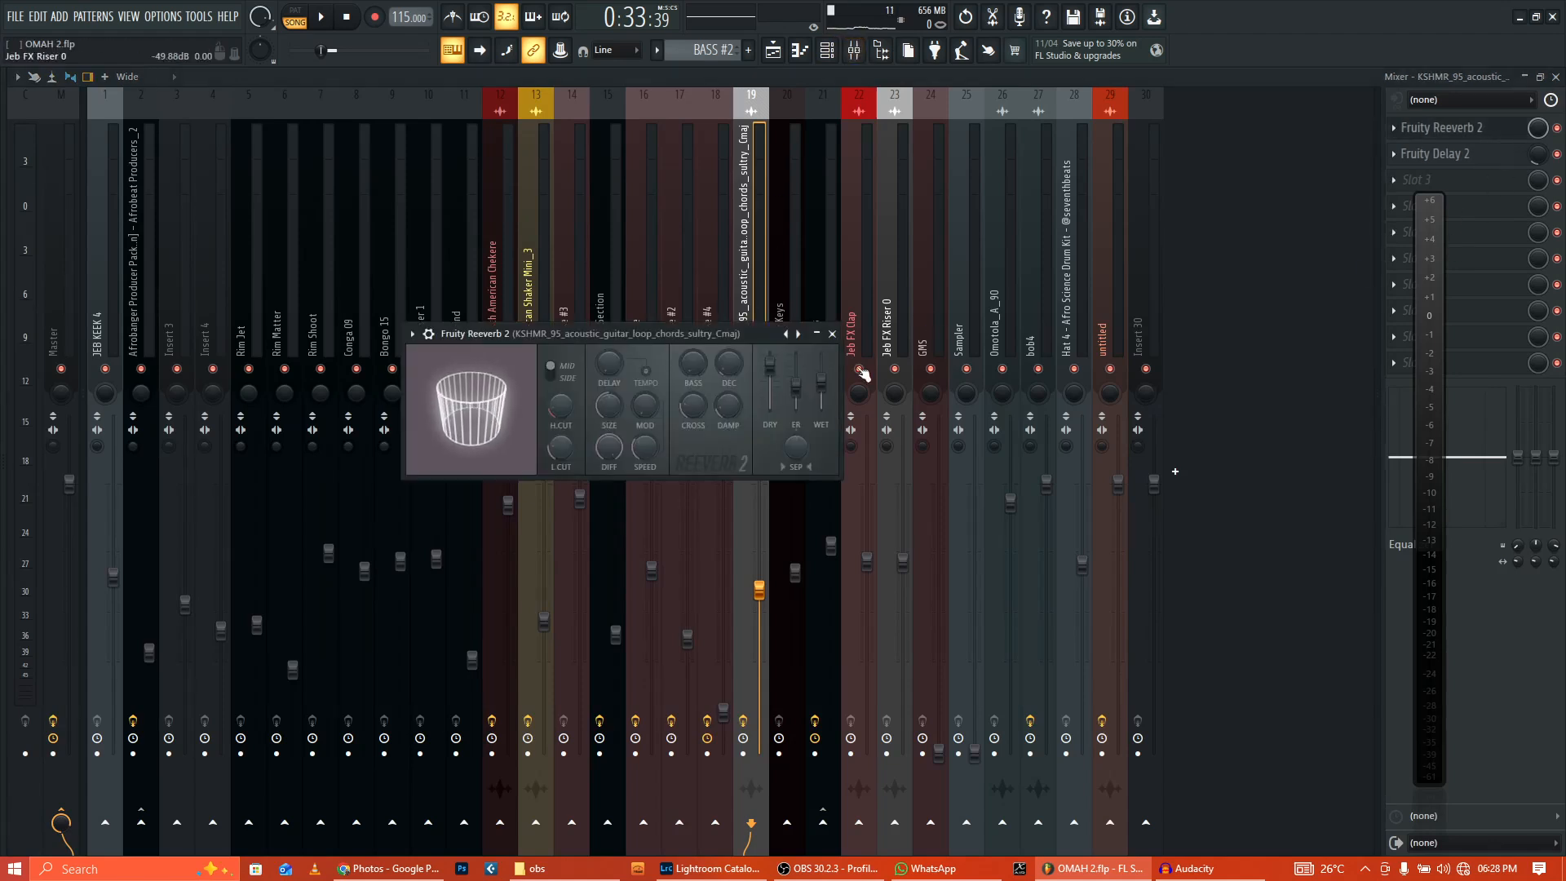
left_click(833, 334)
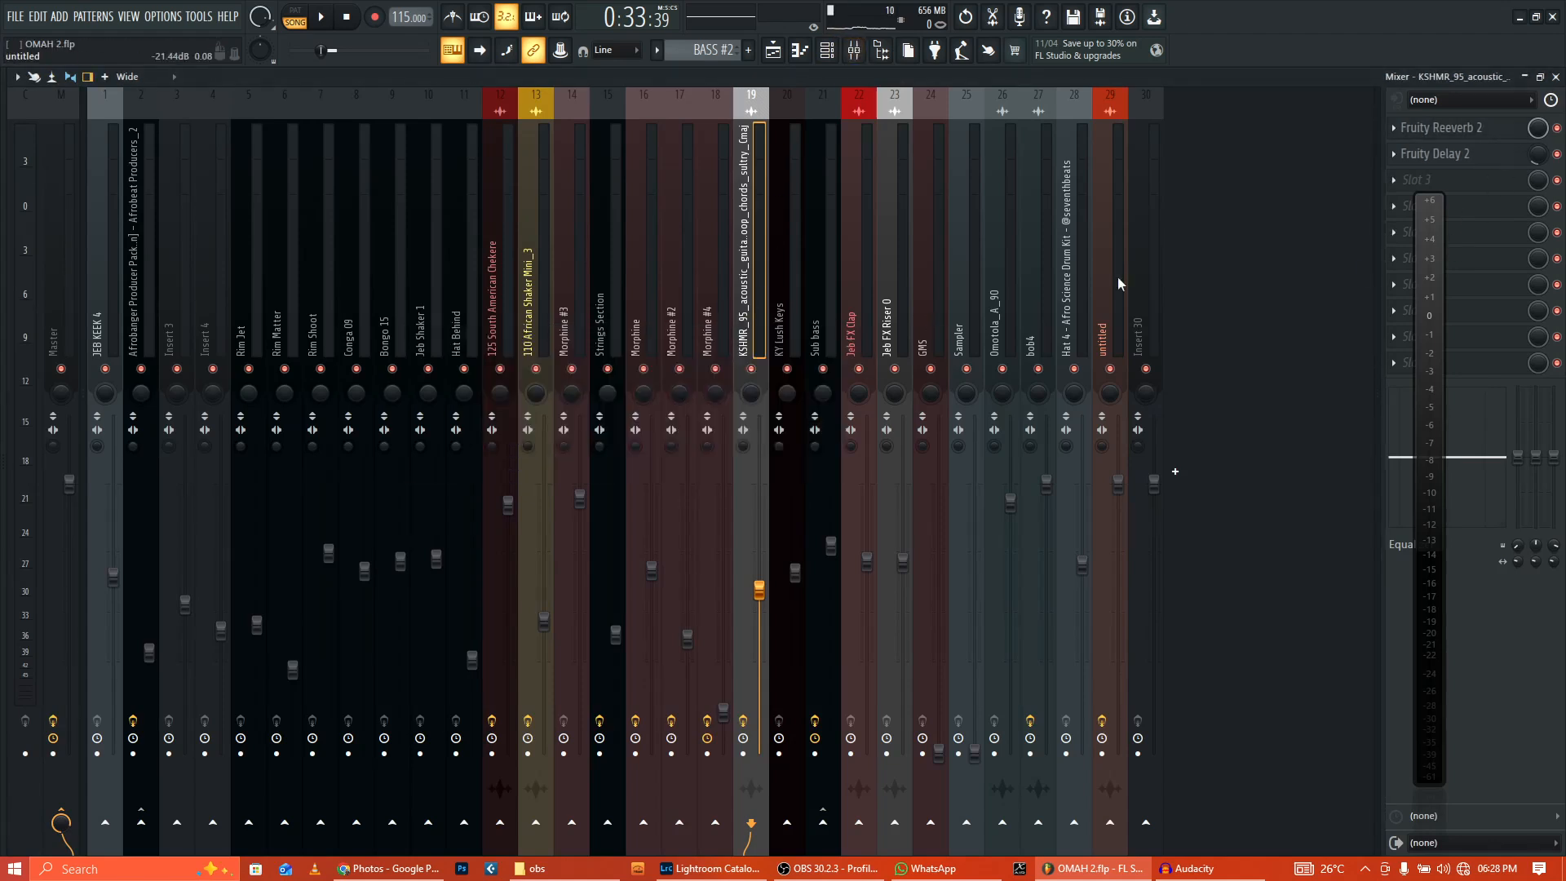
left_click(1503, 160)
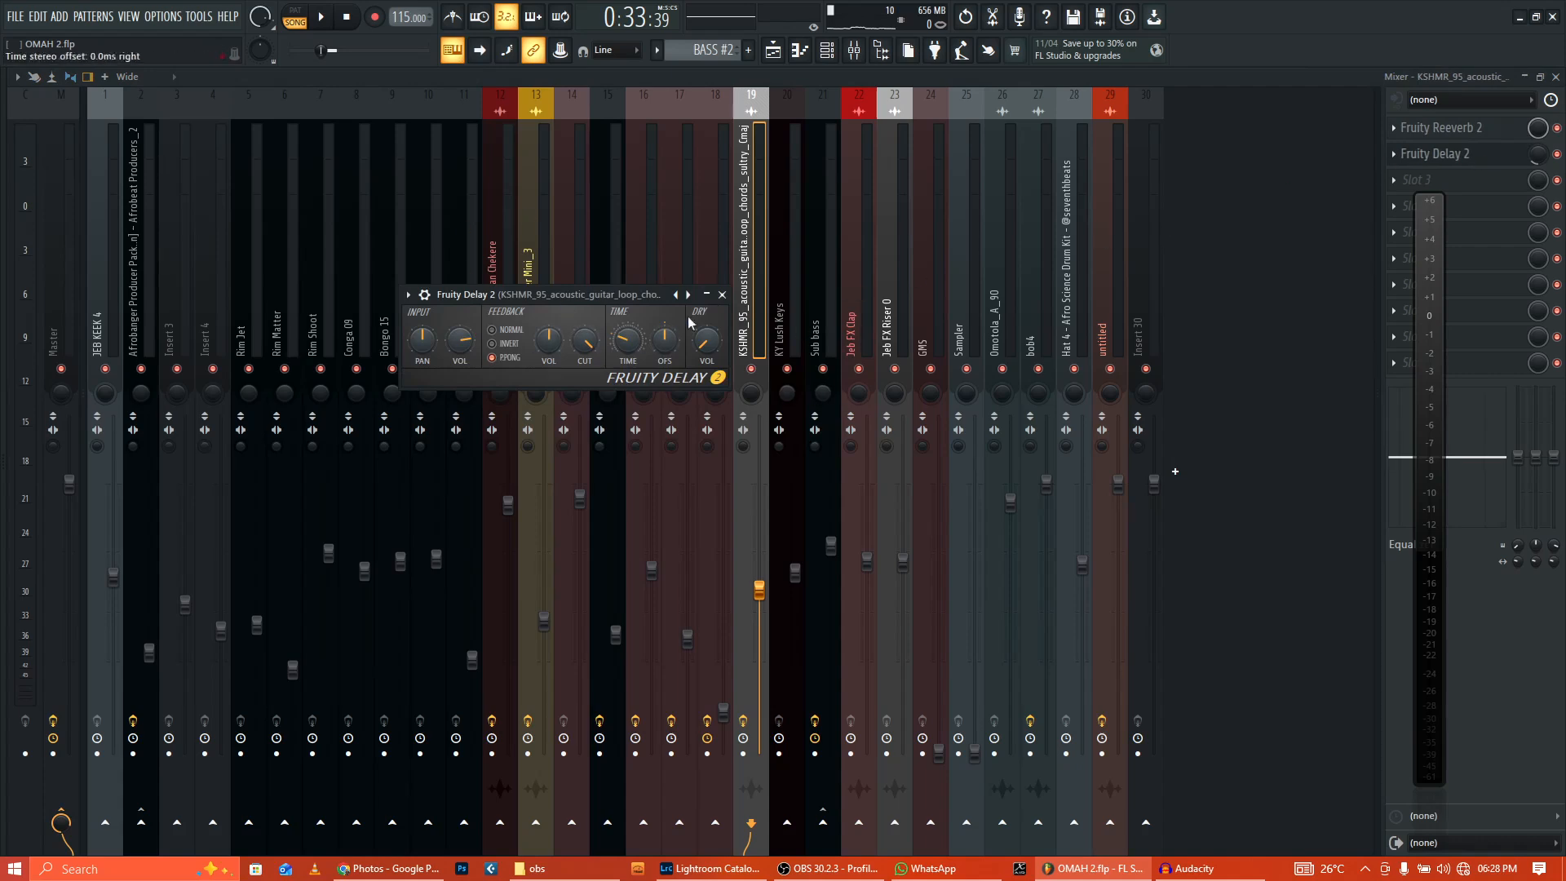
left_click(722, 296)
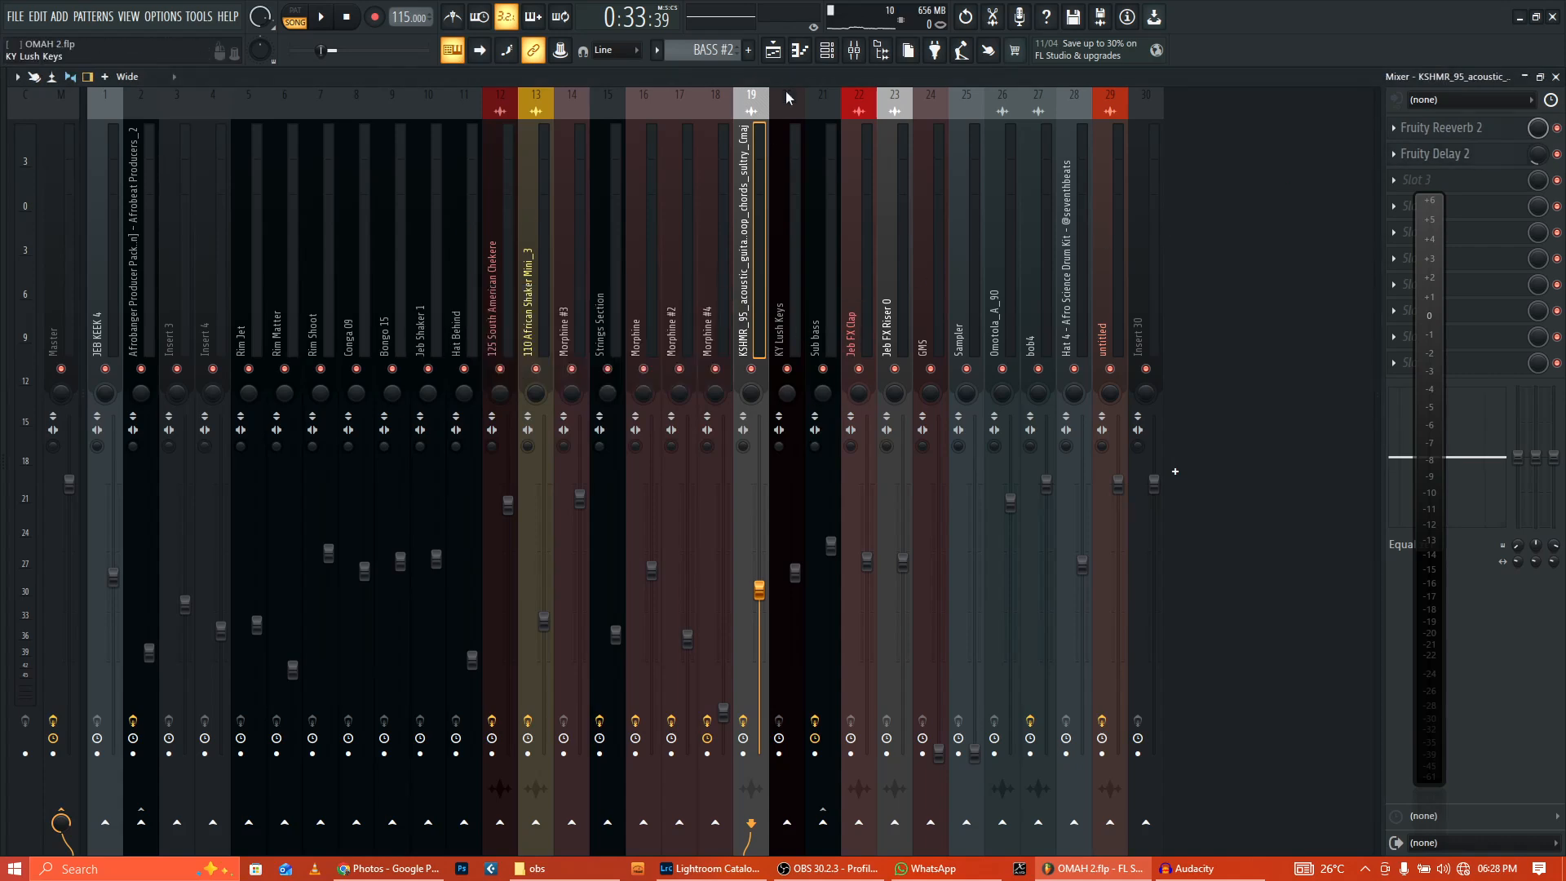
left_click(772, 50)
scroll(615, 90, "down", 4)
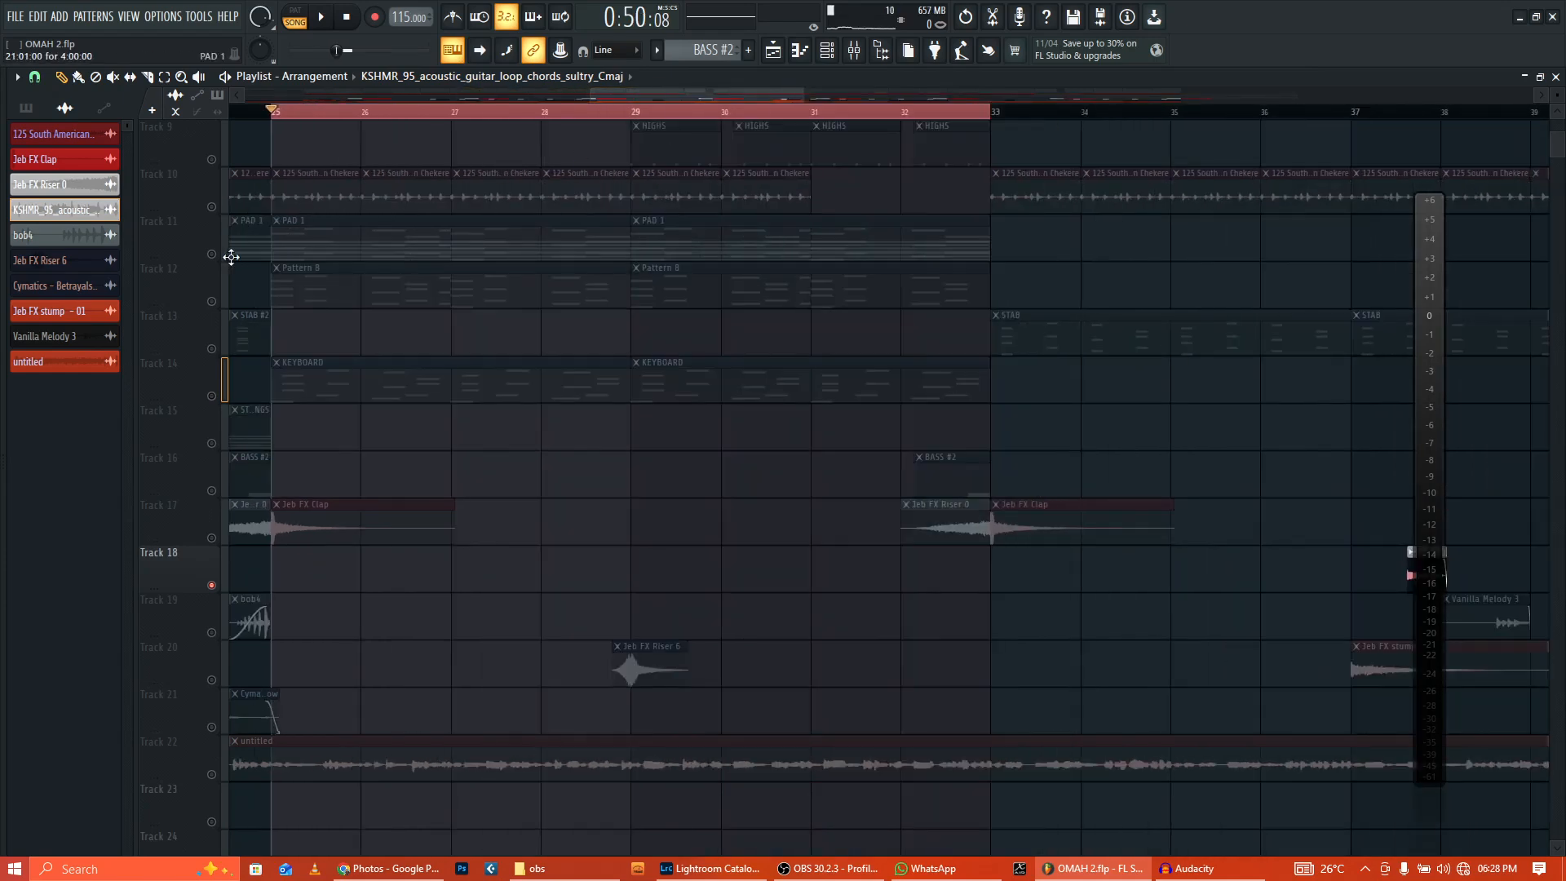
Step: Play the song from bar 25, then make PAD 1 current and check its Morphine #2 synth
left_click(321, 17)
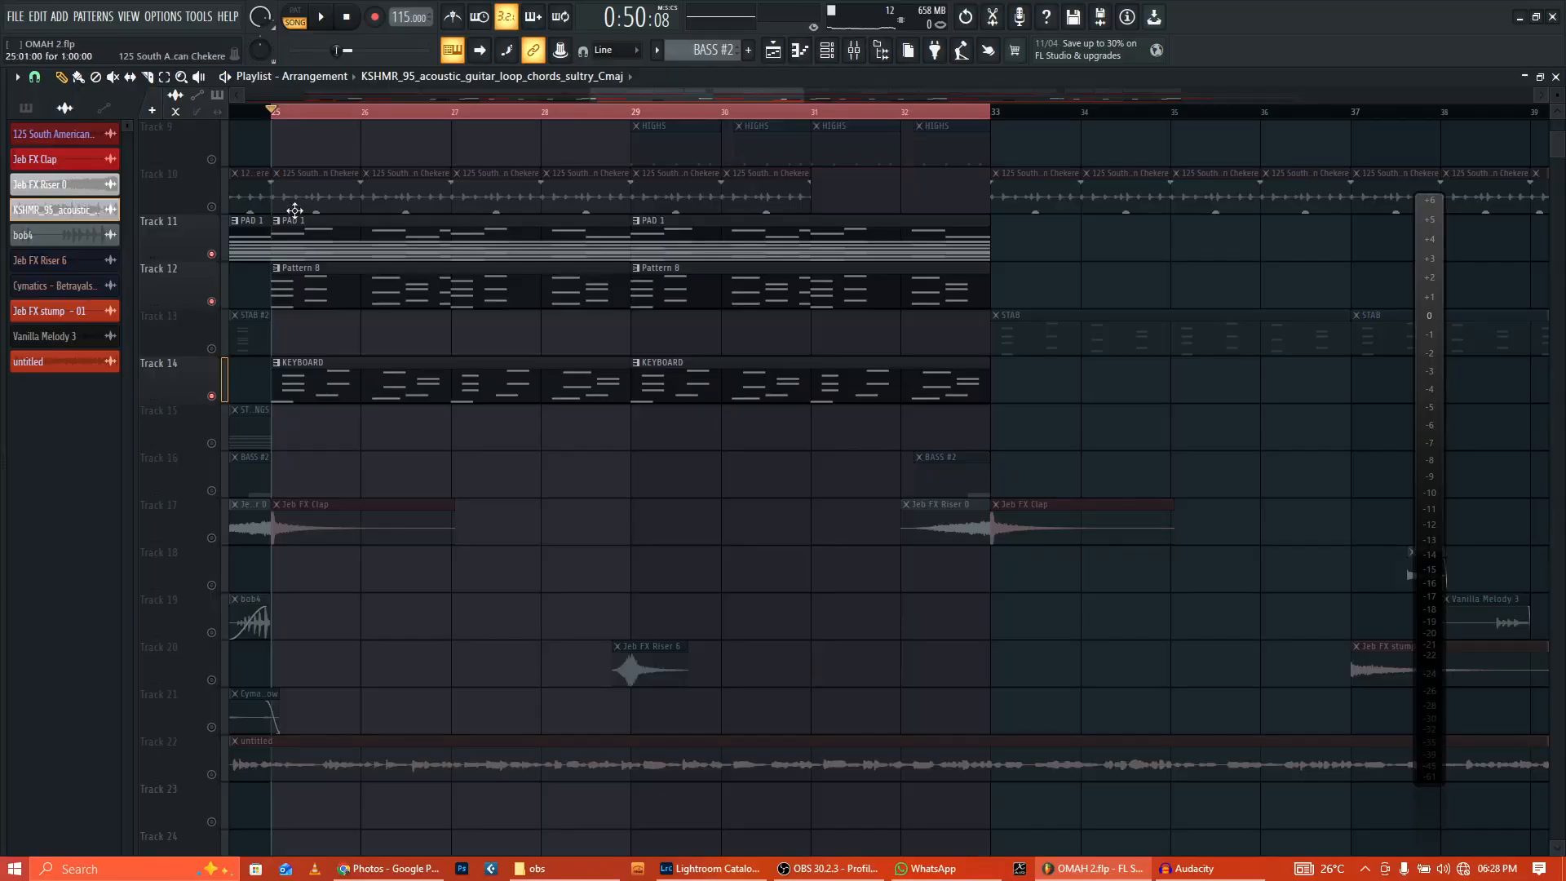
left_click(325, 246)
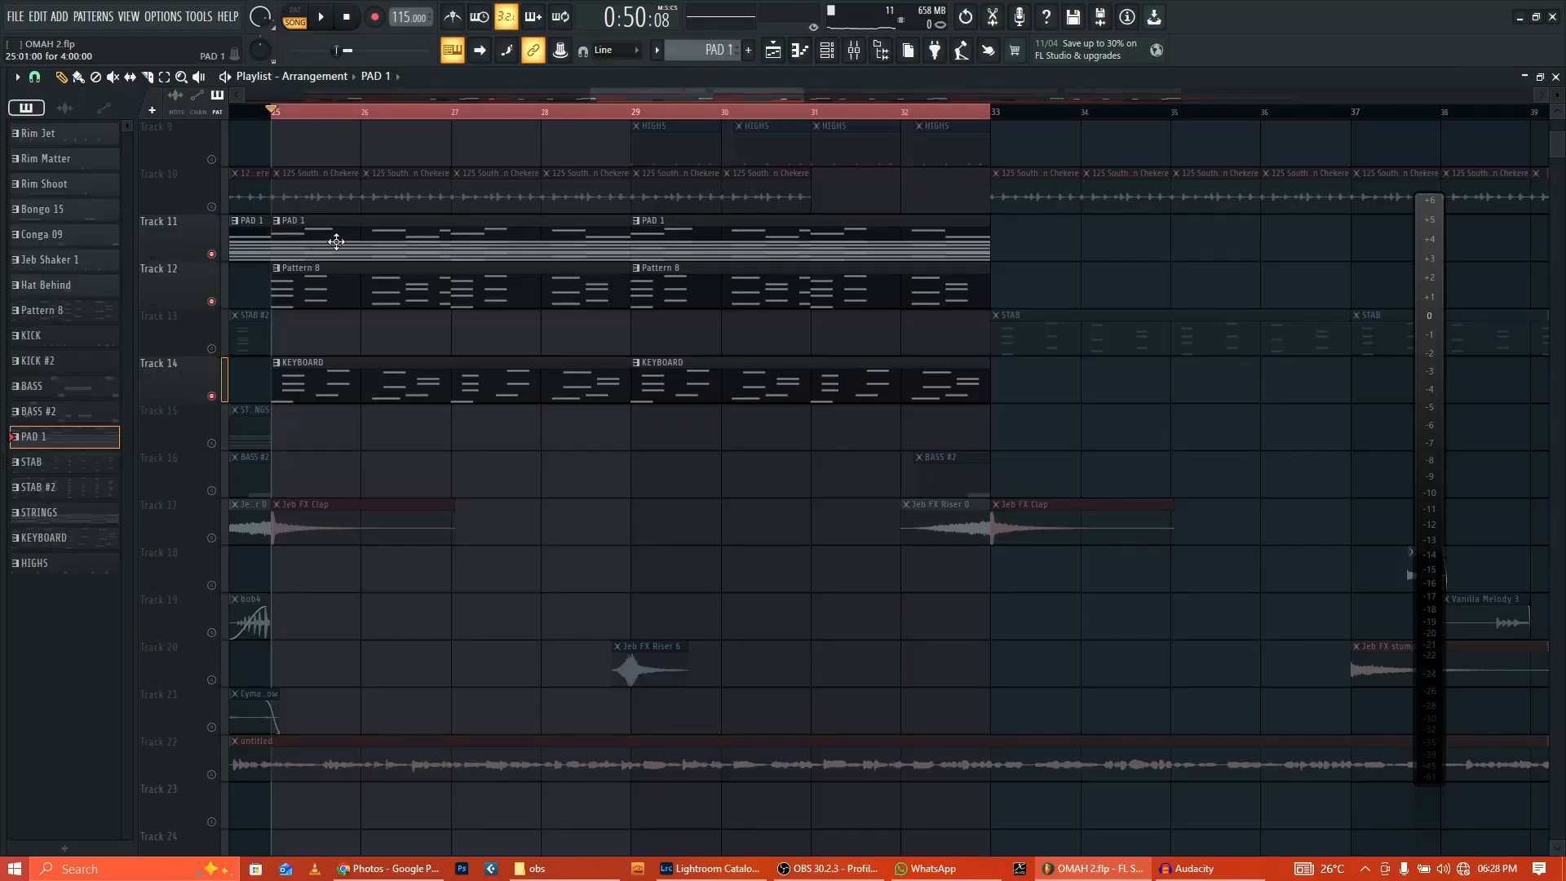
left_click(827, 55)
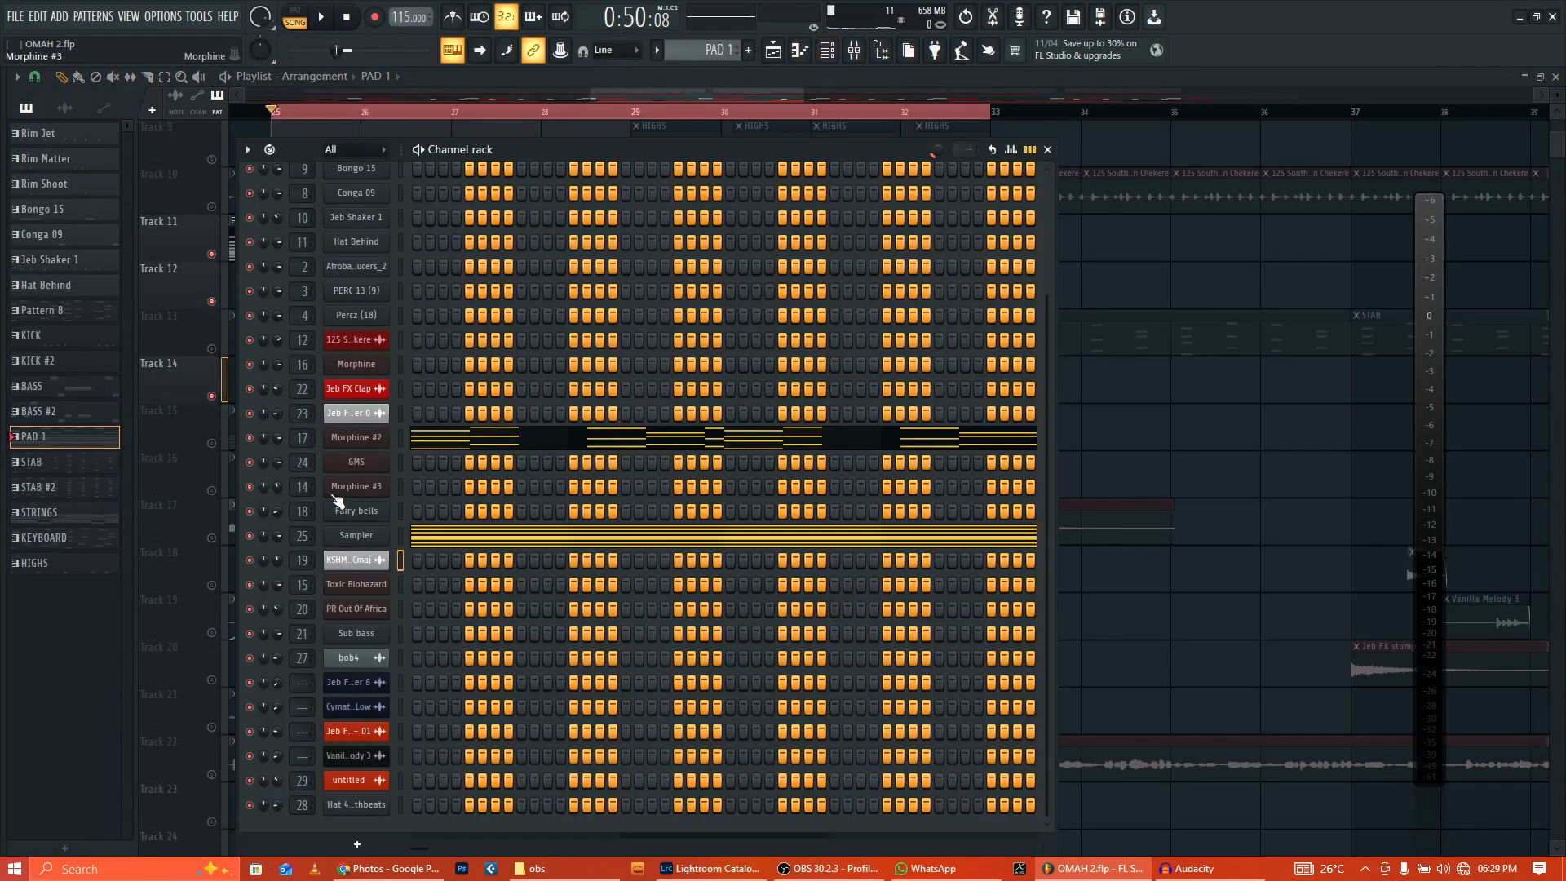
left_click(360, 440)
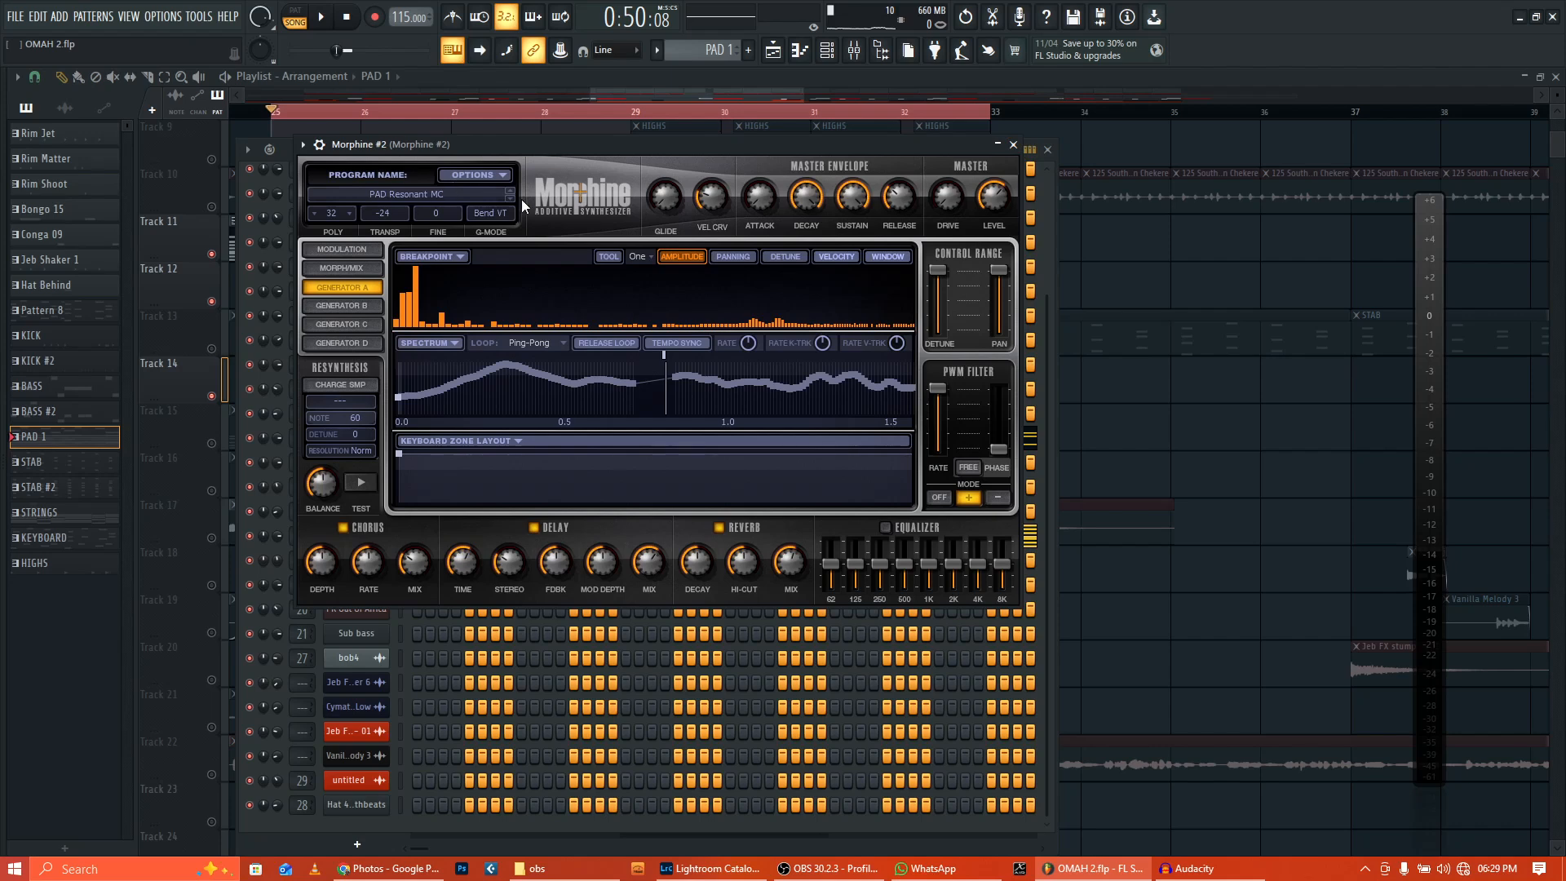
left_click(1013, 145)
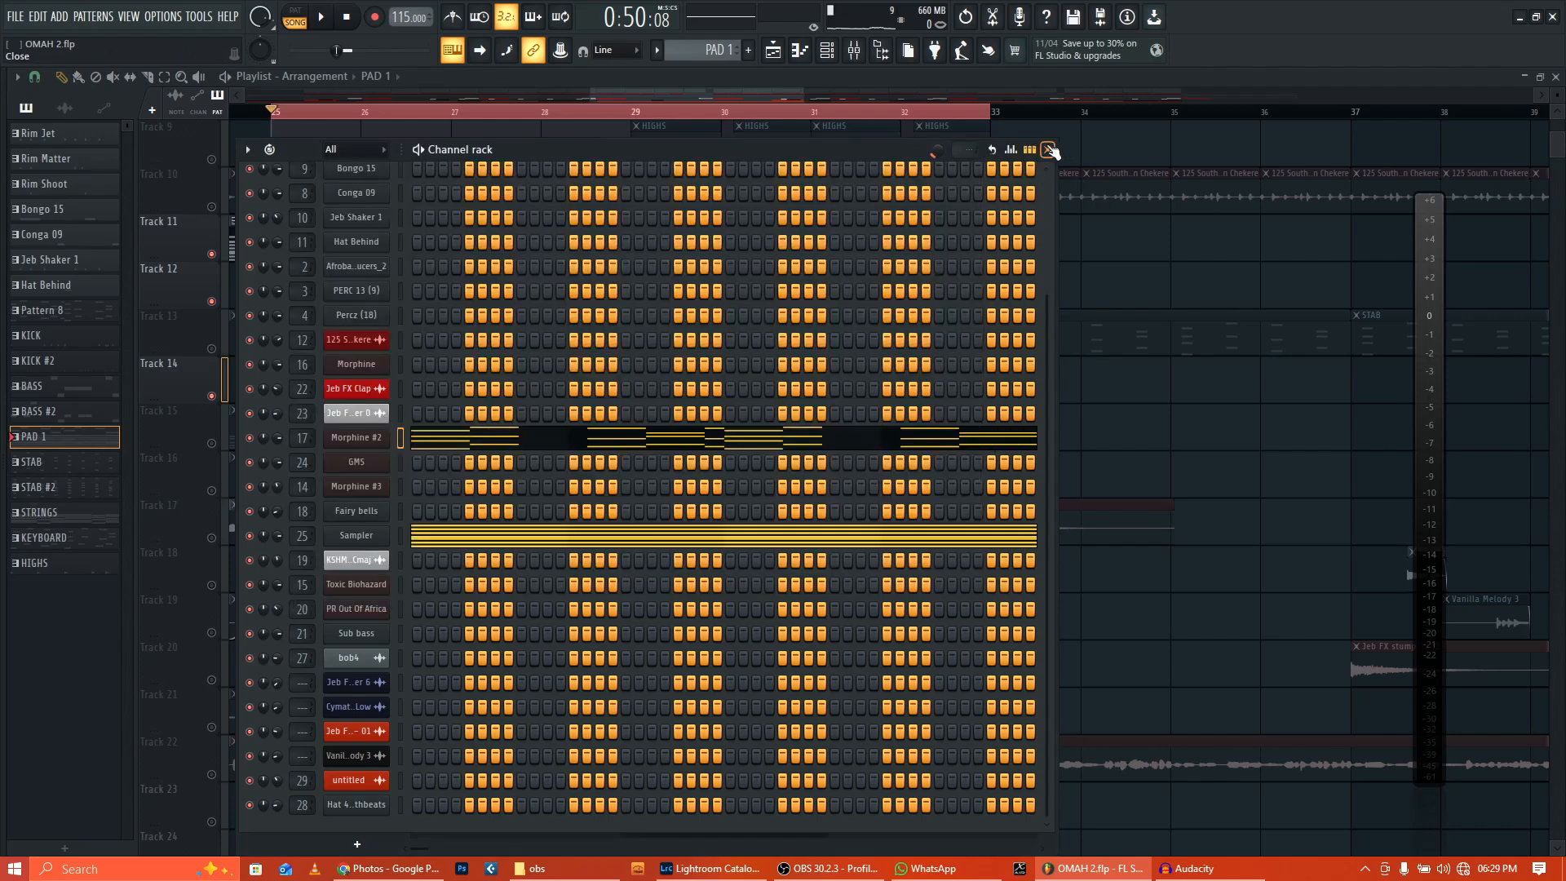
Step: Close the channel rack and solo Track 12, making Pattern 8 current
left_click(1050, 150)
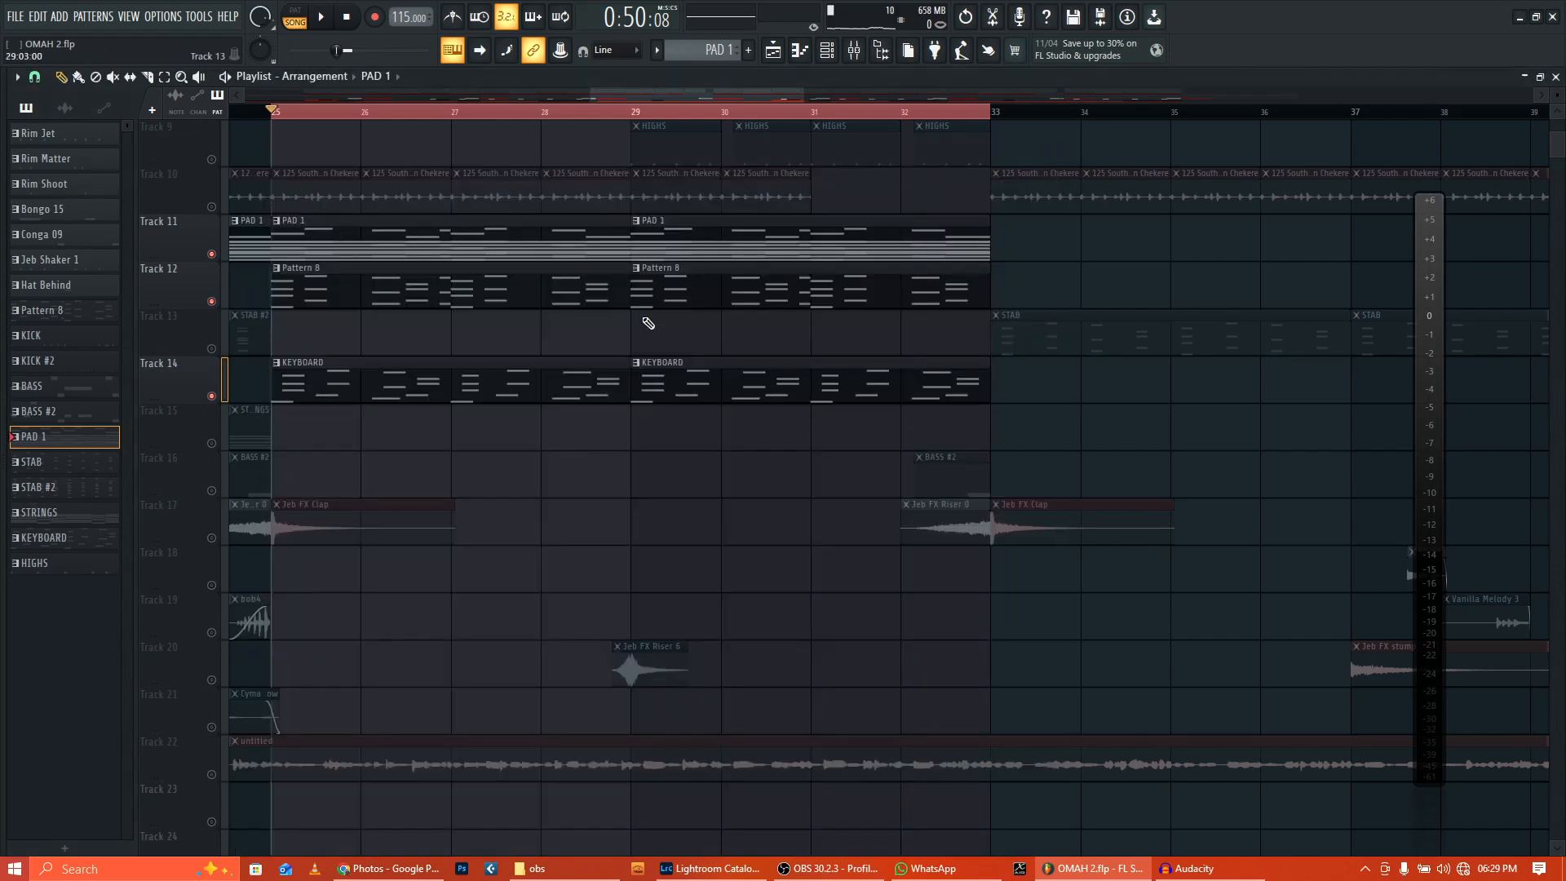
right_click(212, 302)
left_click(354, 303)
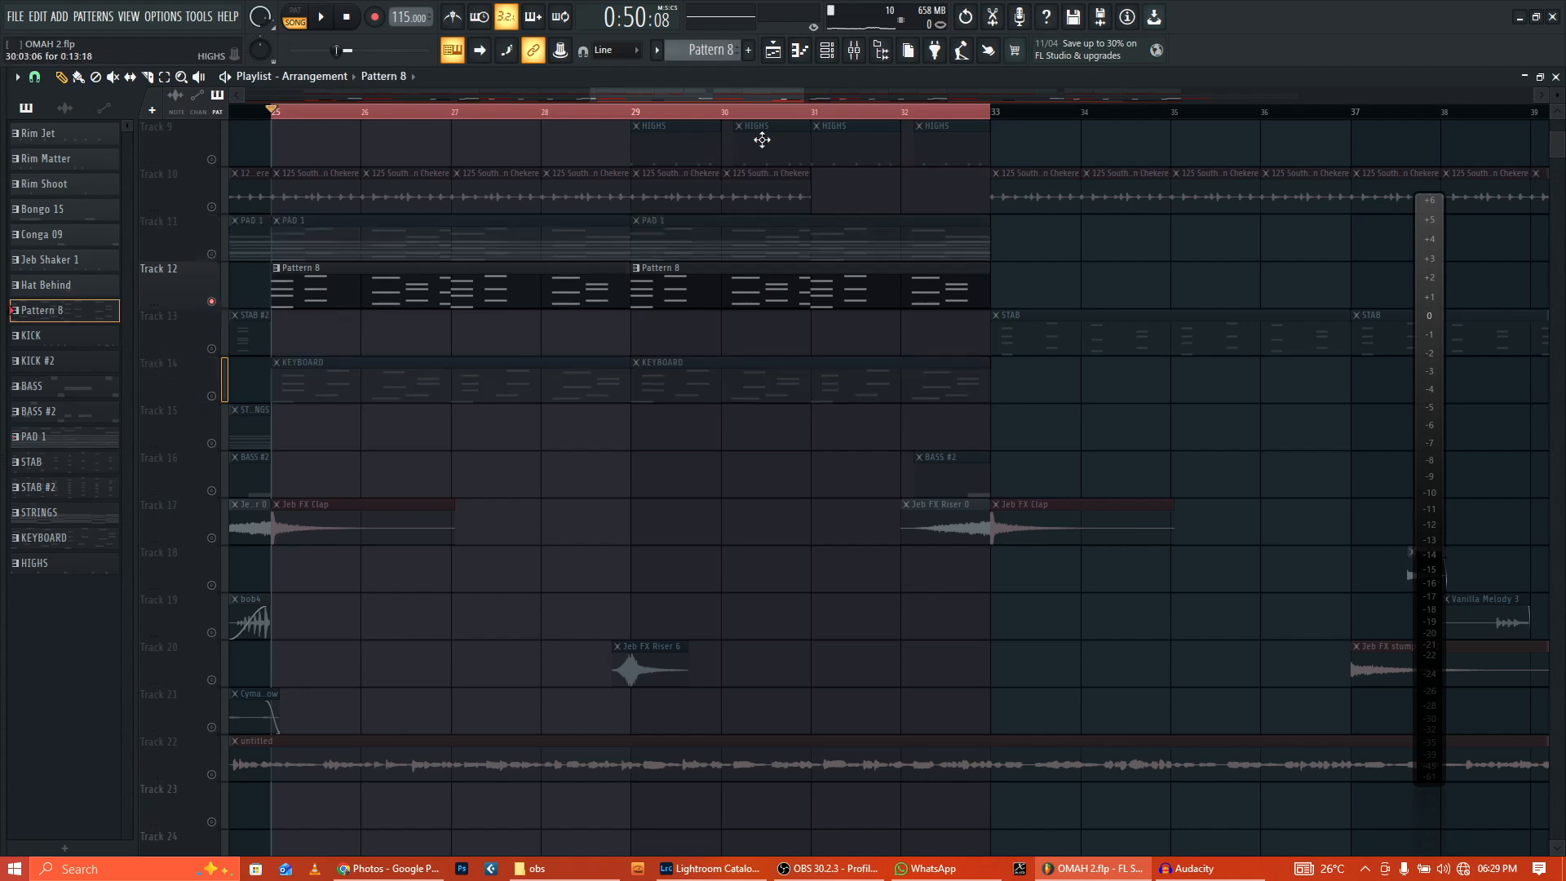
Step: View the Percussion bank in the Morphine synth's preset library, then close the synth and channel rack
left_click(826, 50)
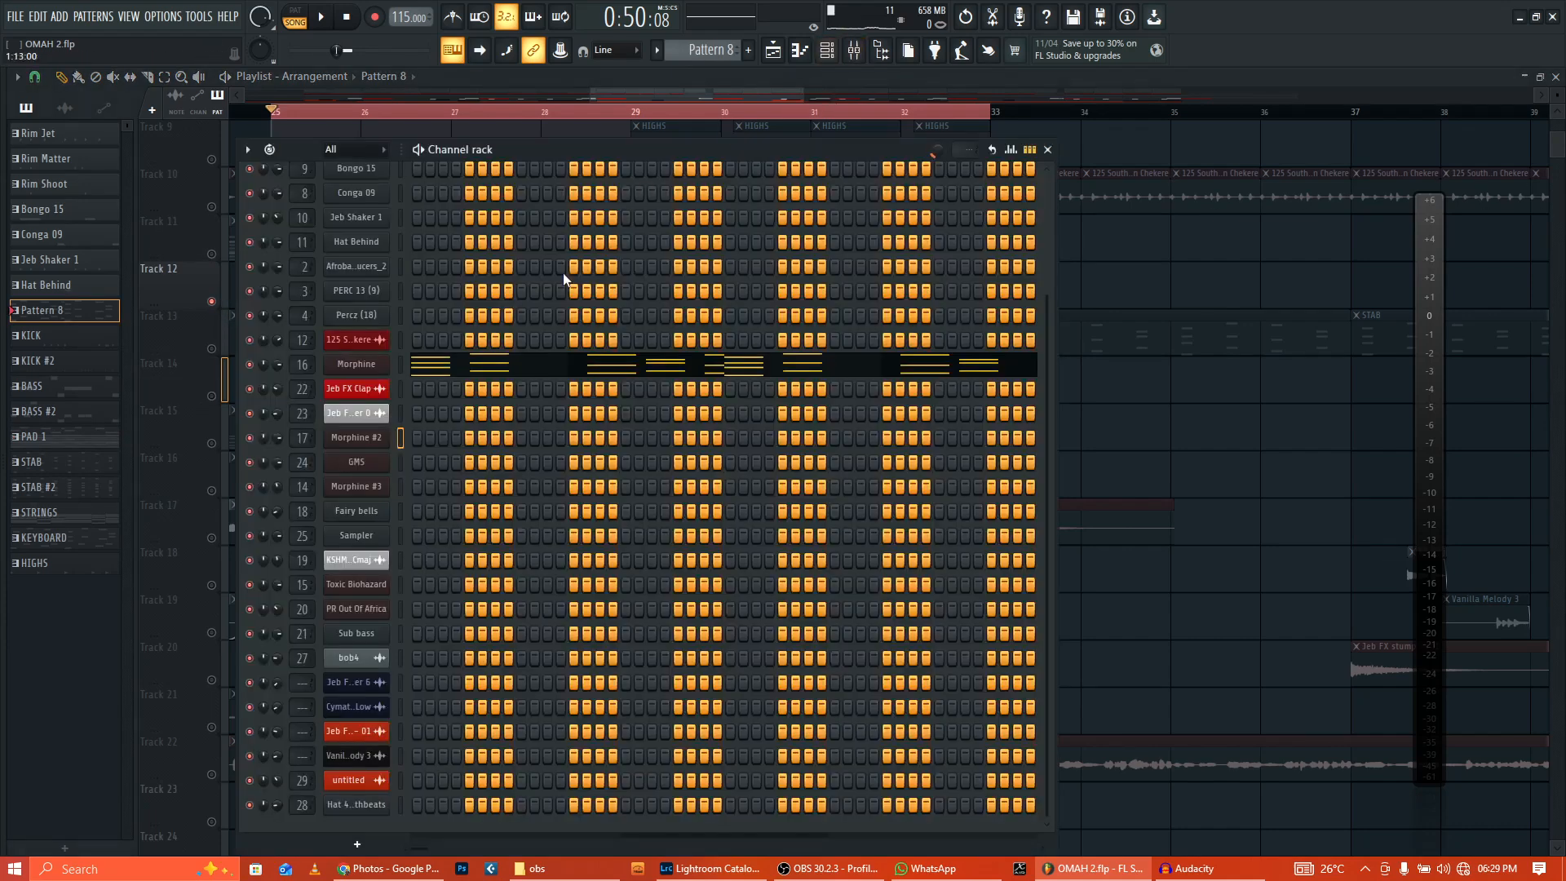
left_click(359, 365)
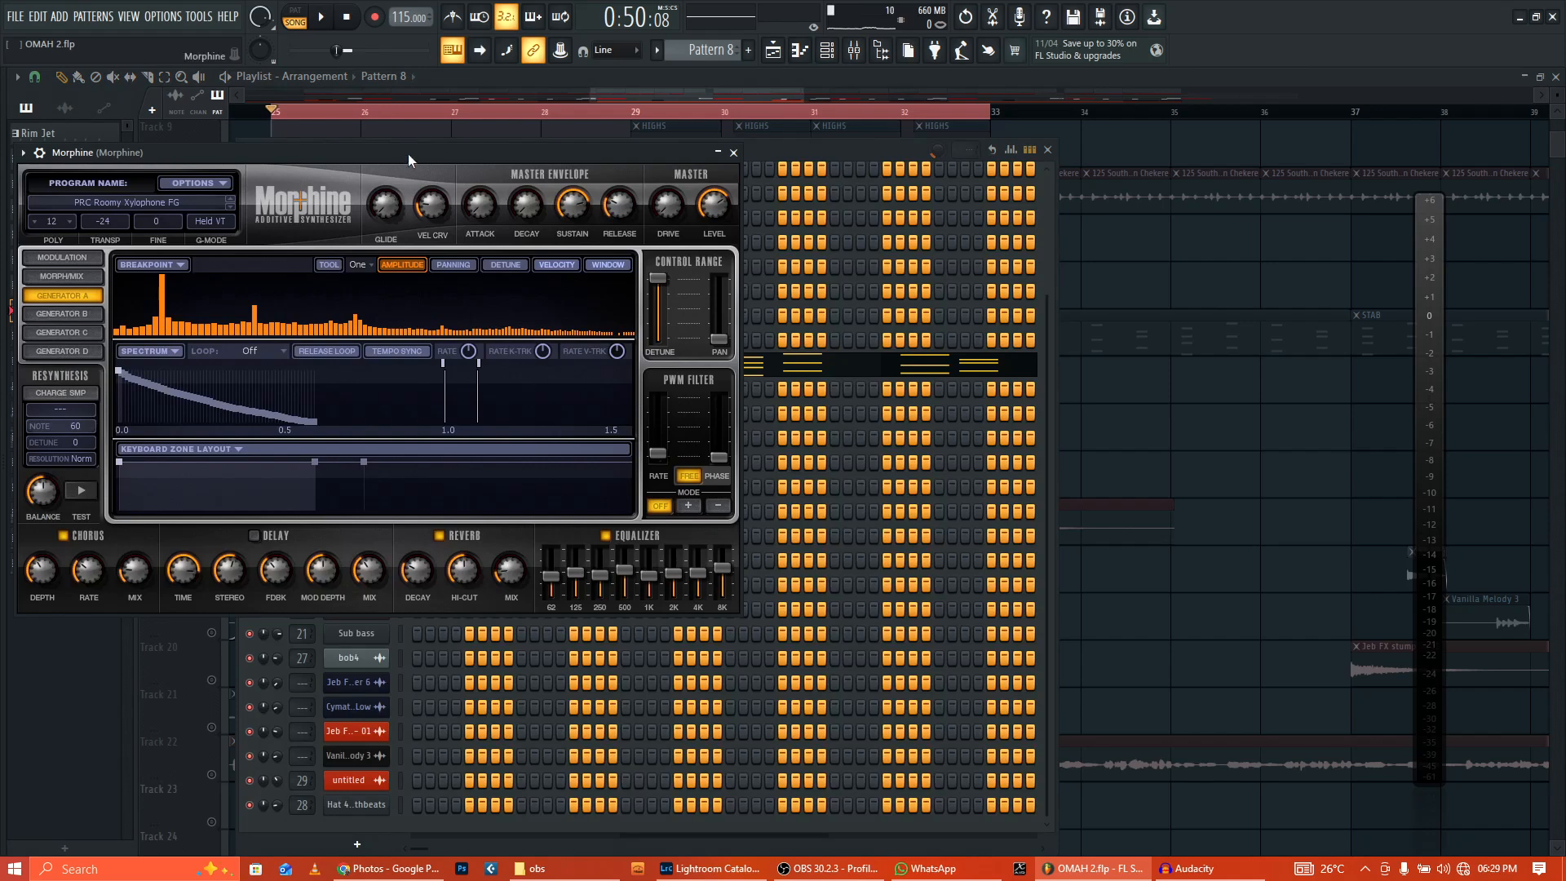
left_click_drag(408, 154, 618, 211)
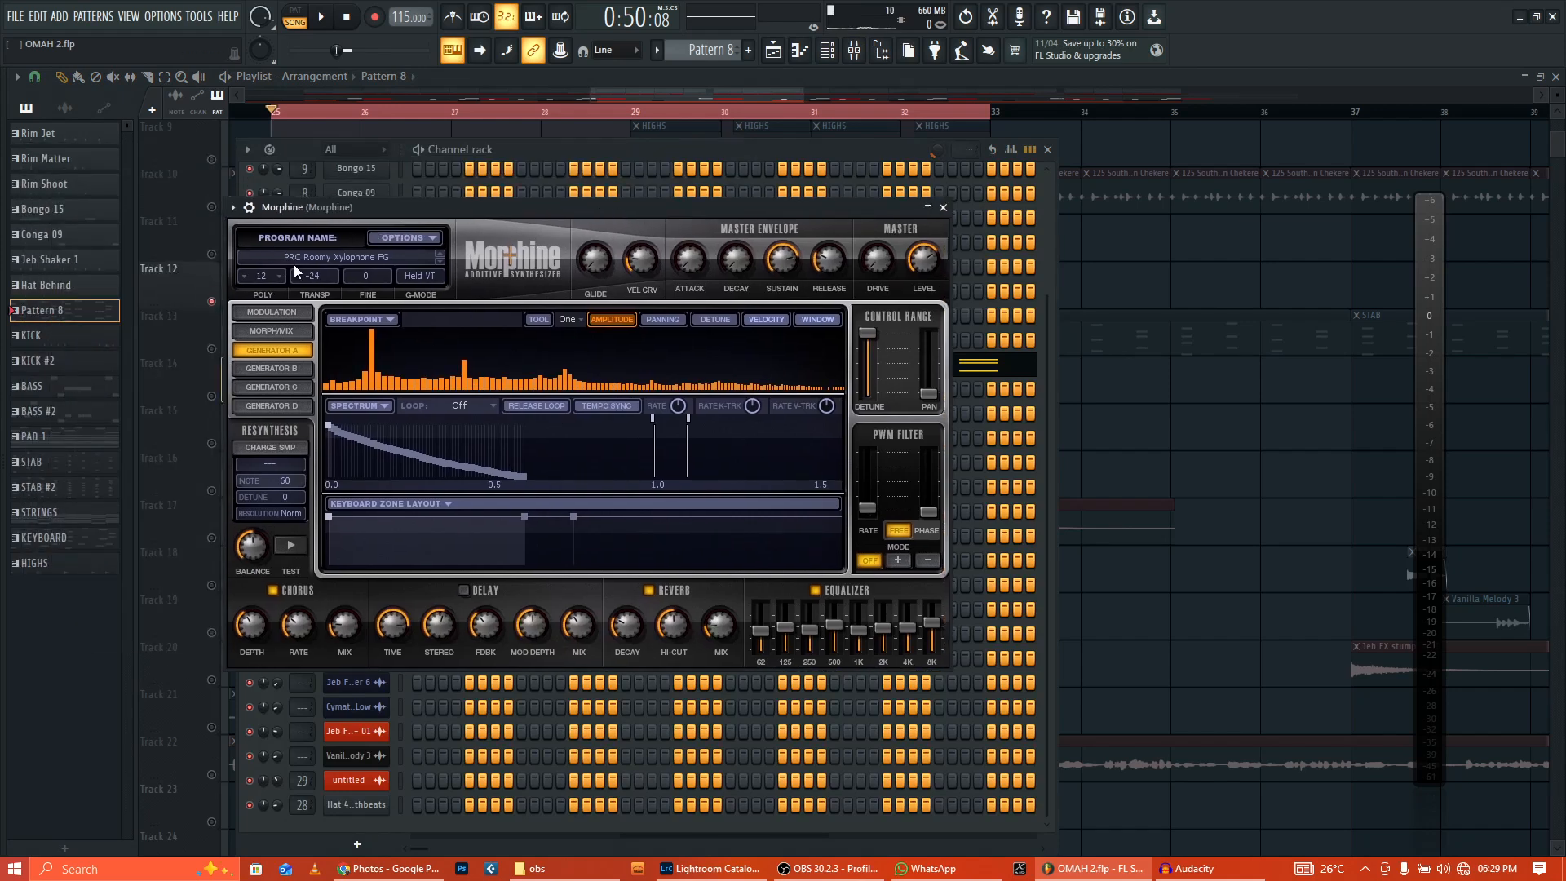
left_click(371, 258)
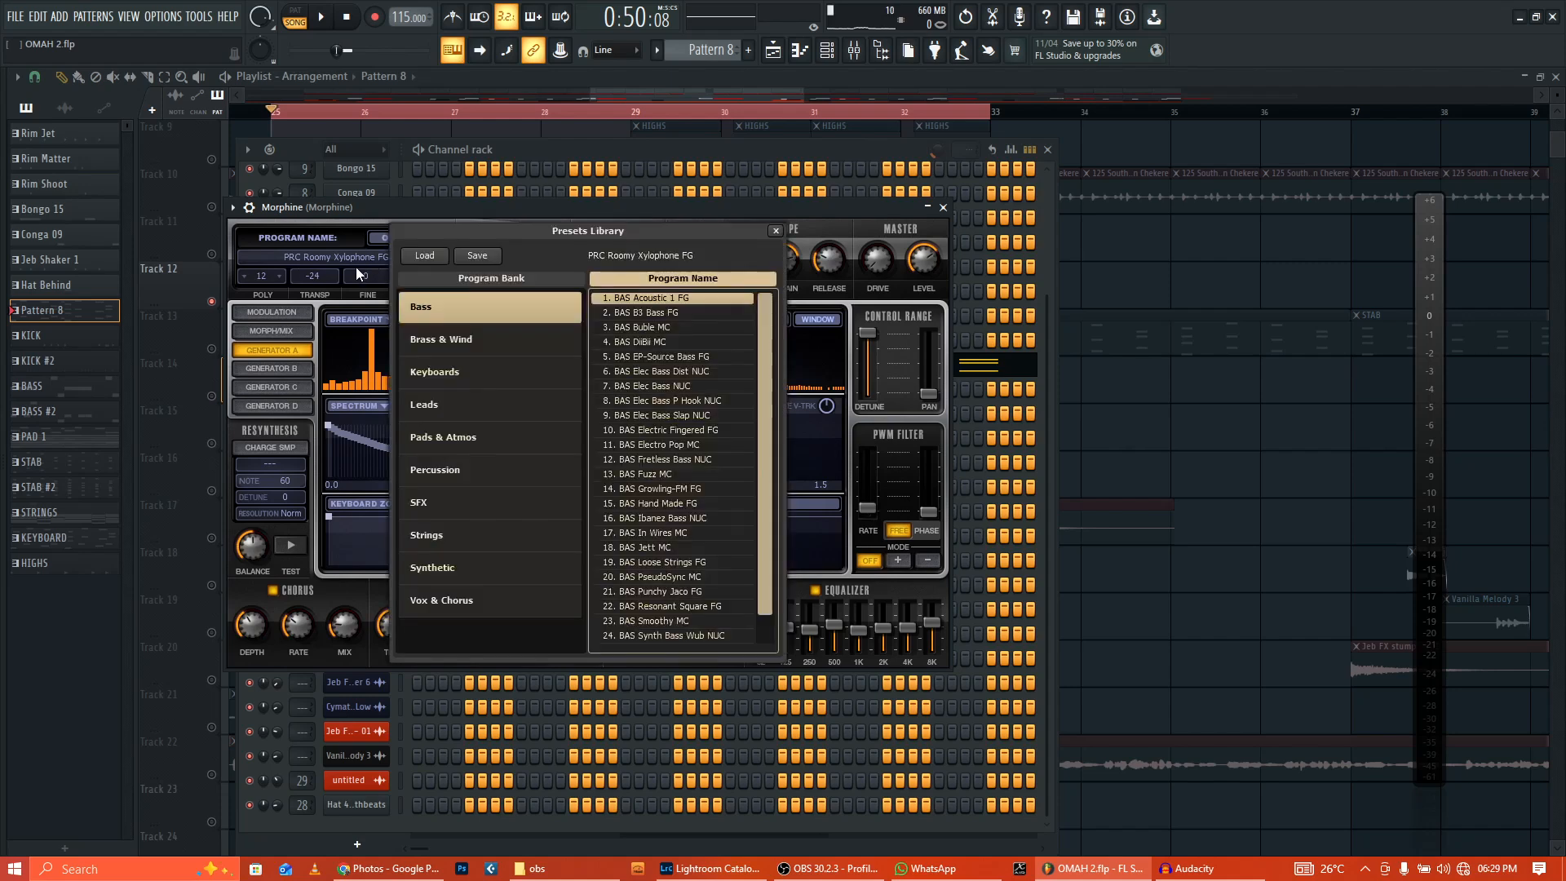
left_click(500, 468)
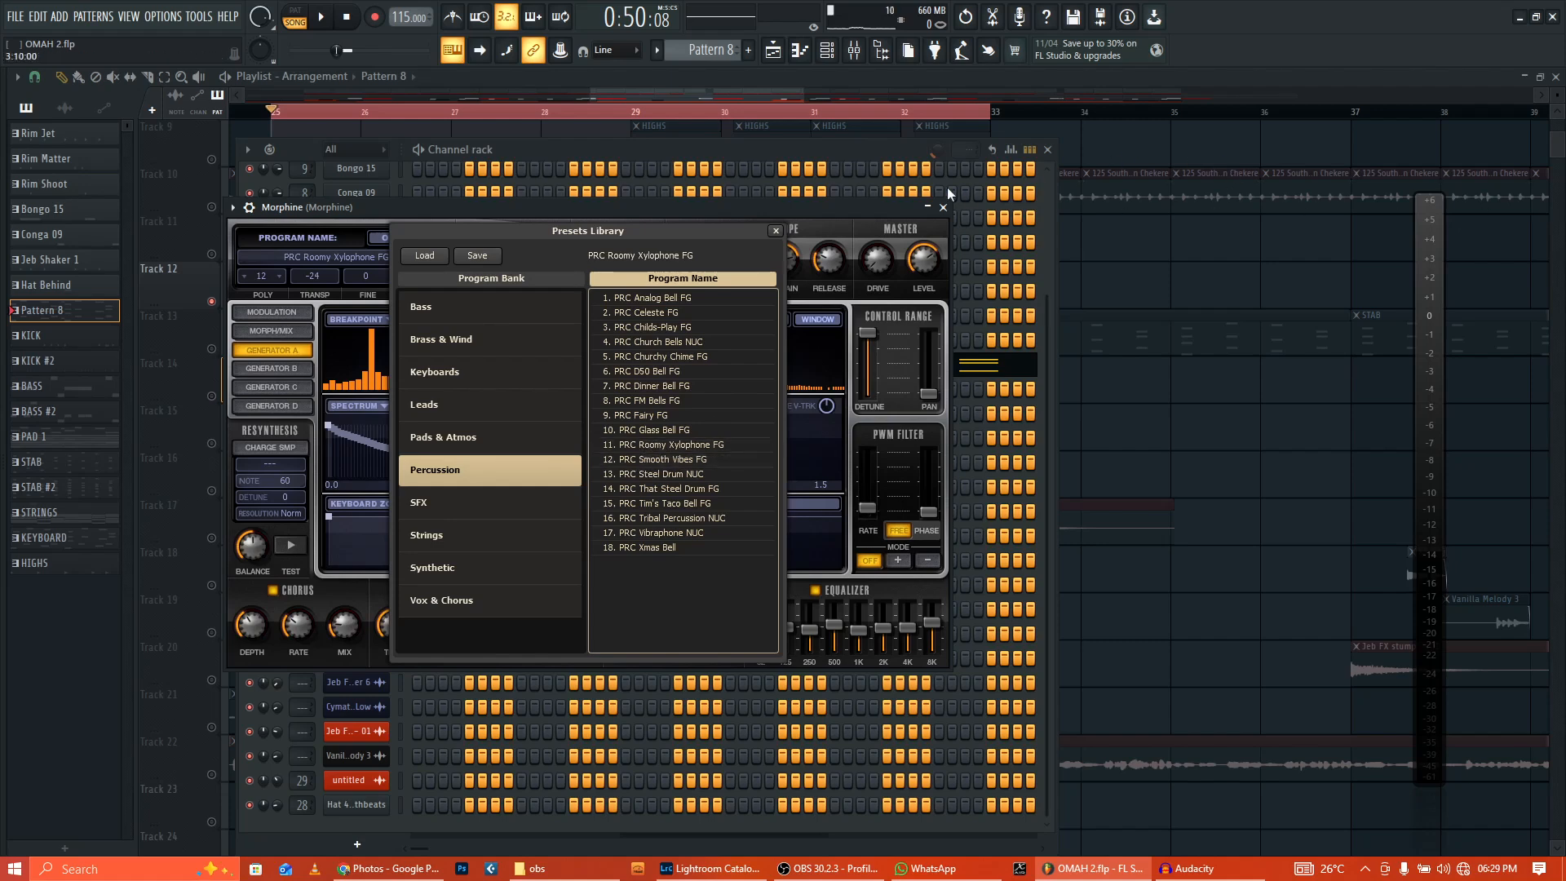
left_click(944, 208)
left_click(1047, 149)
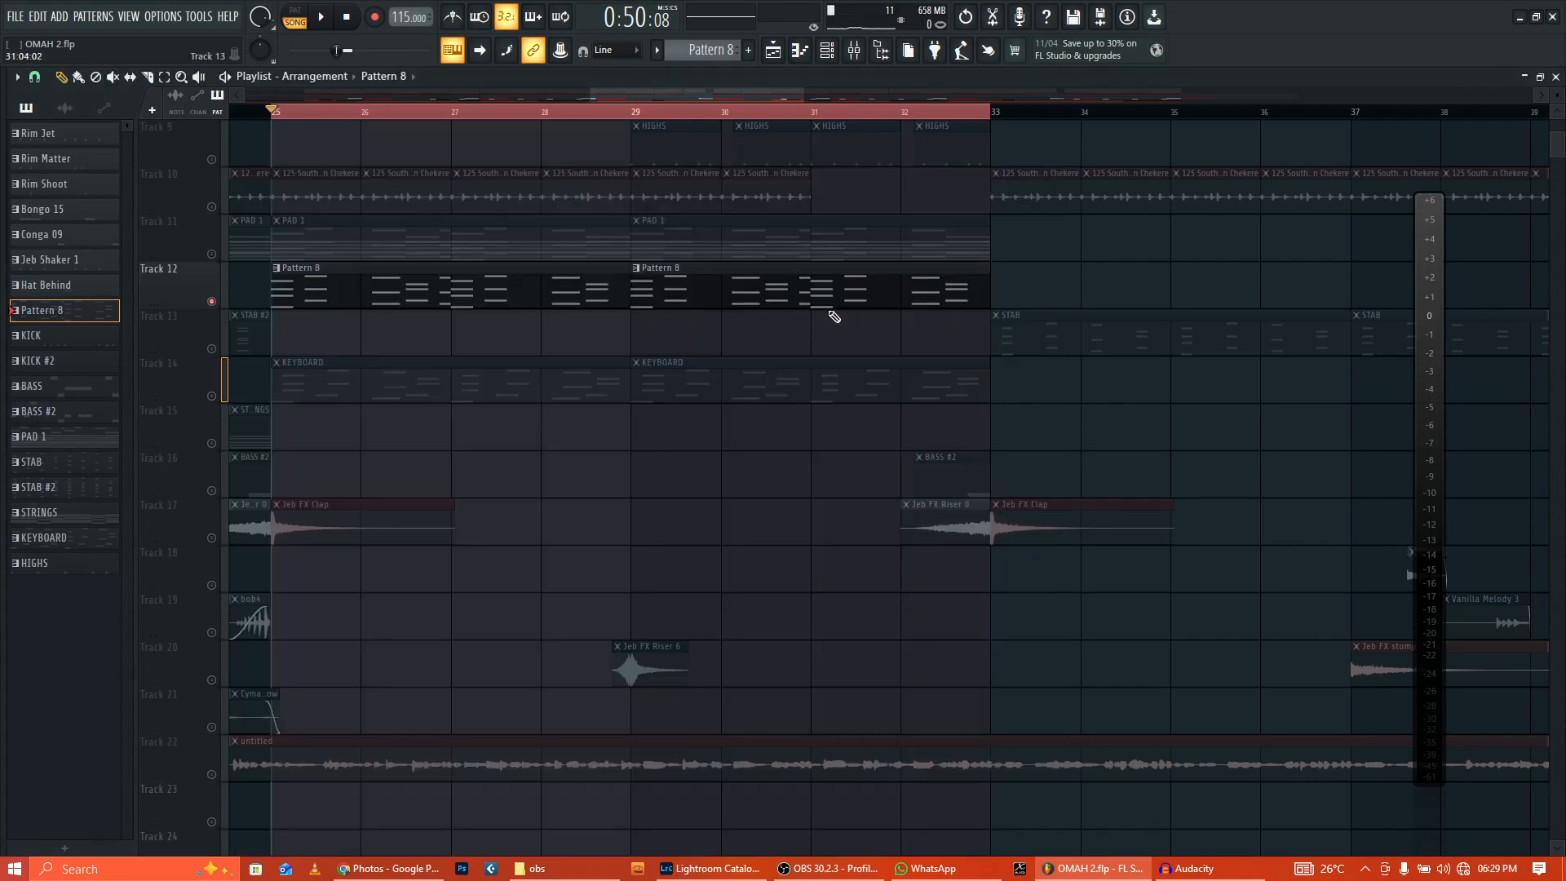
Step: Play Pattern 8's melody in the piano roll, then switch to the KEYBOARD pattern
double_click(363, 298)
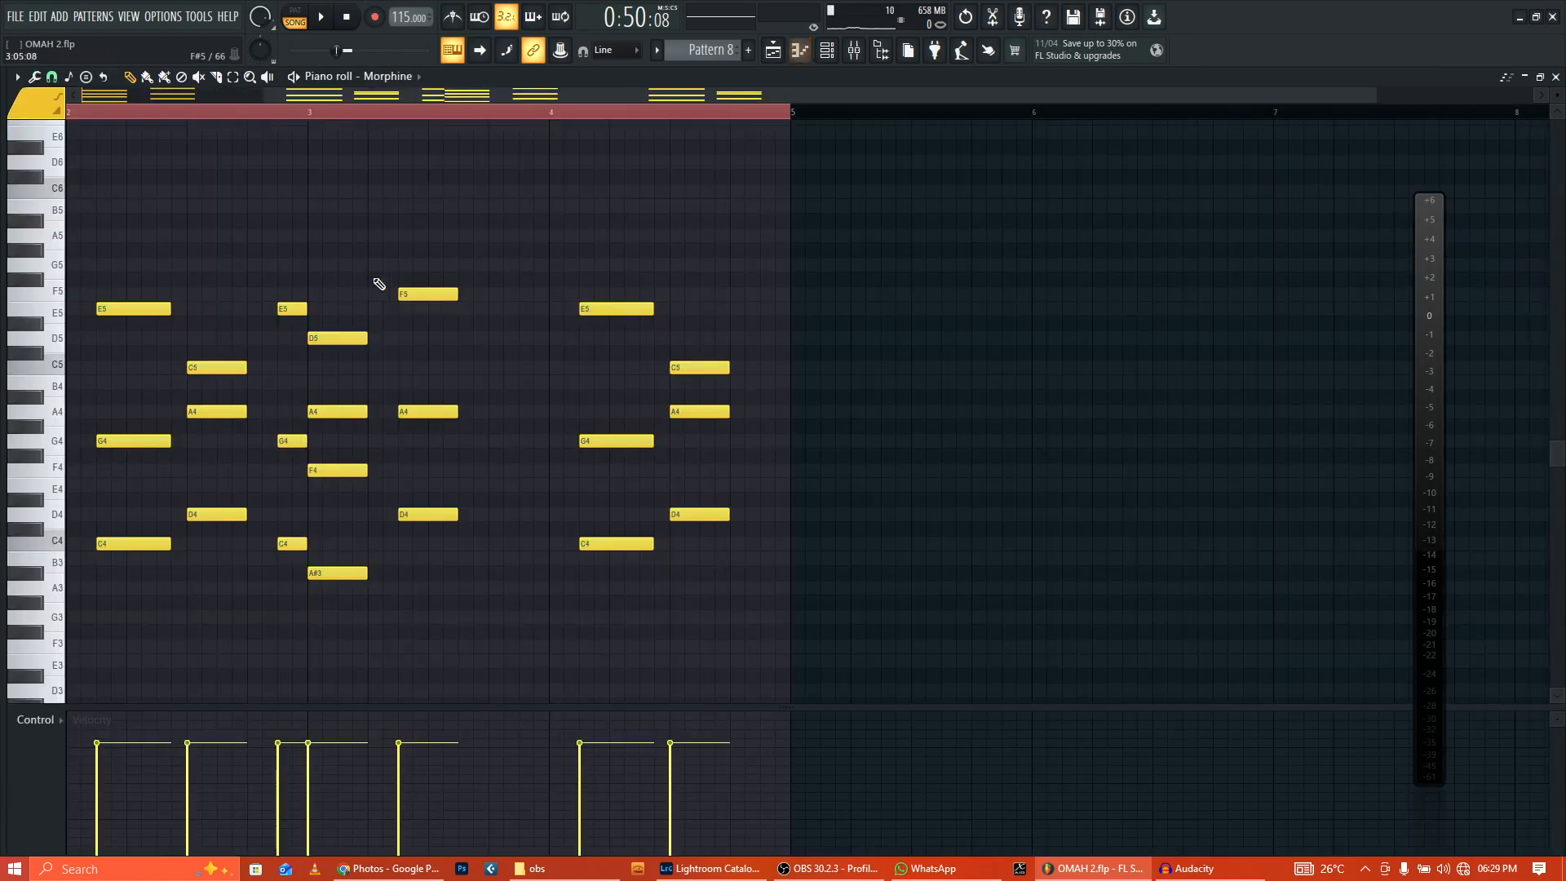
left_click(324, 15)
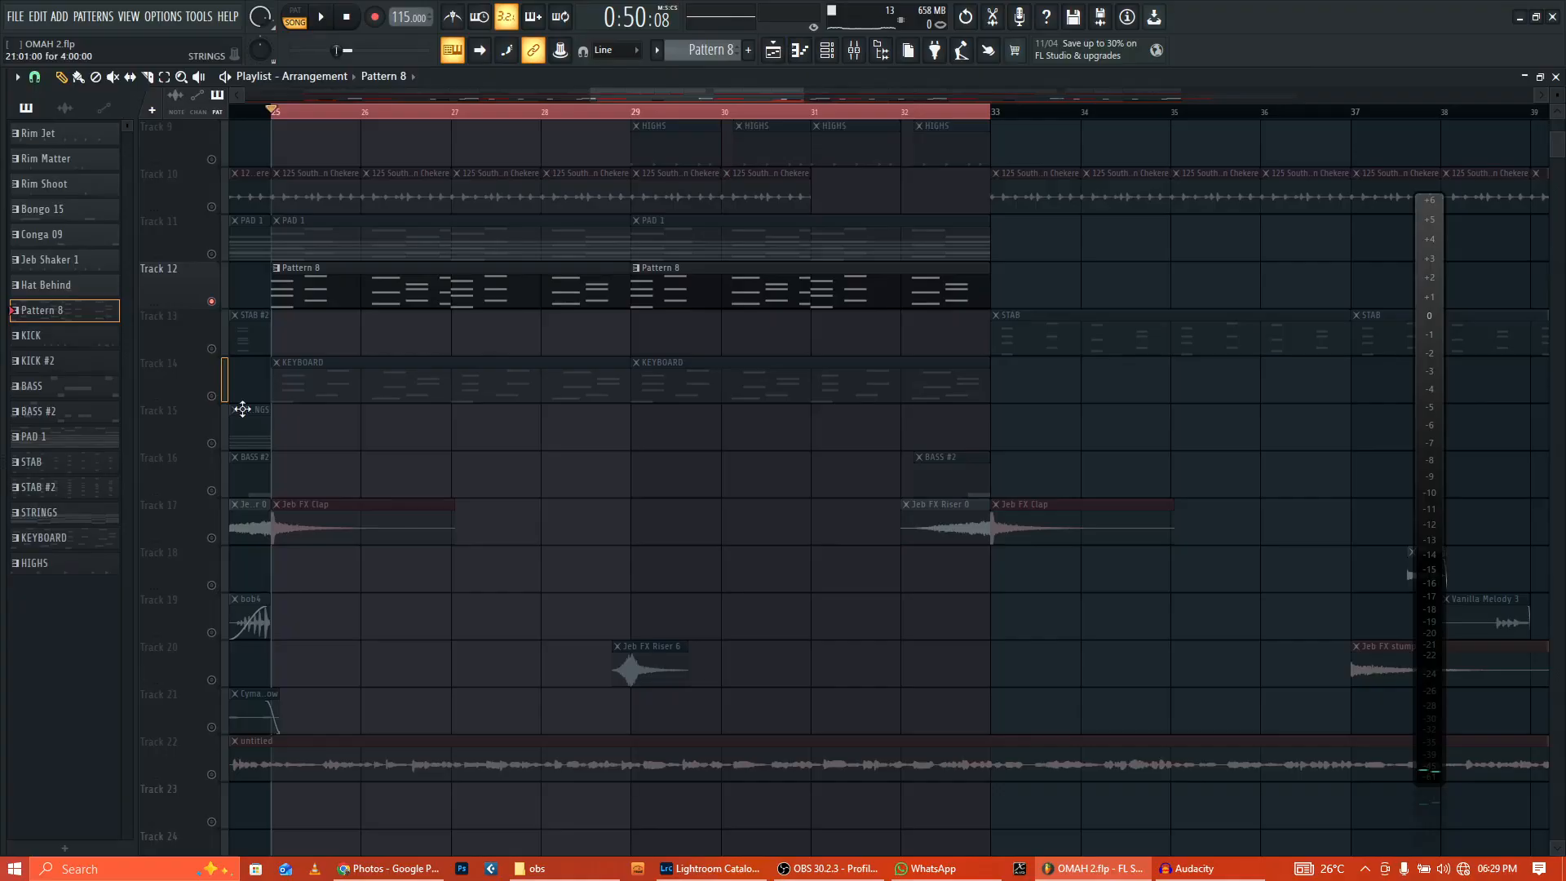
left_click(469, 388)
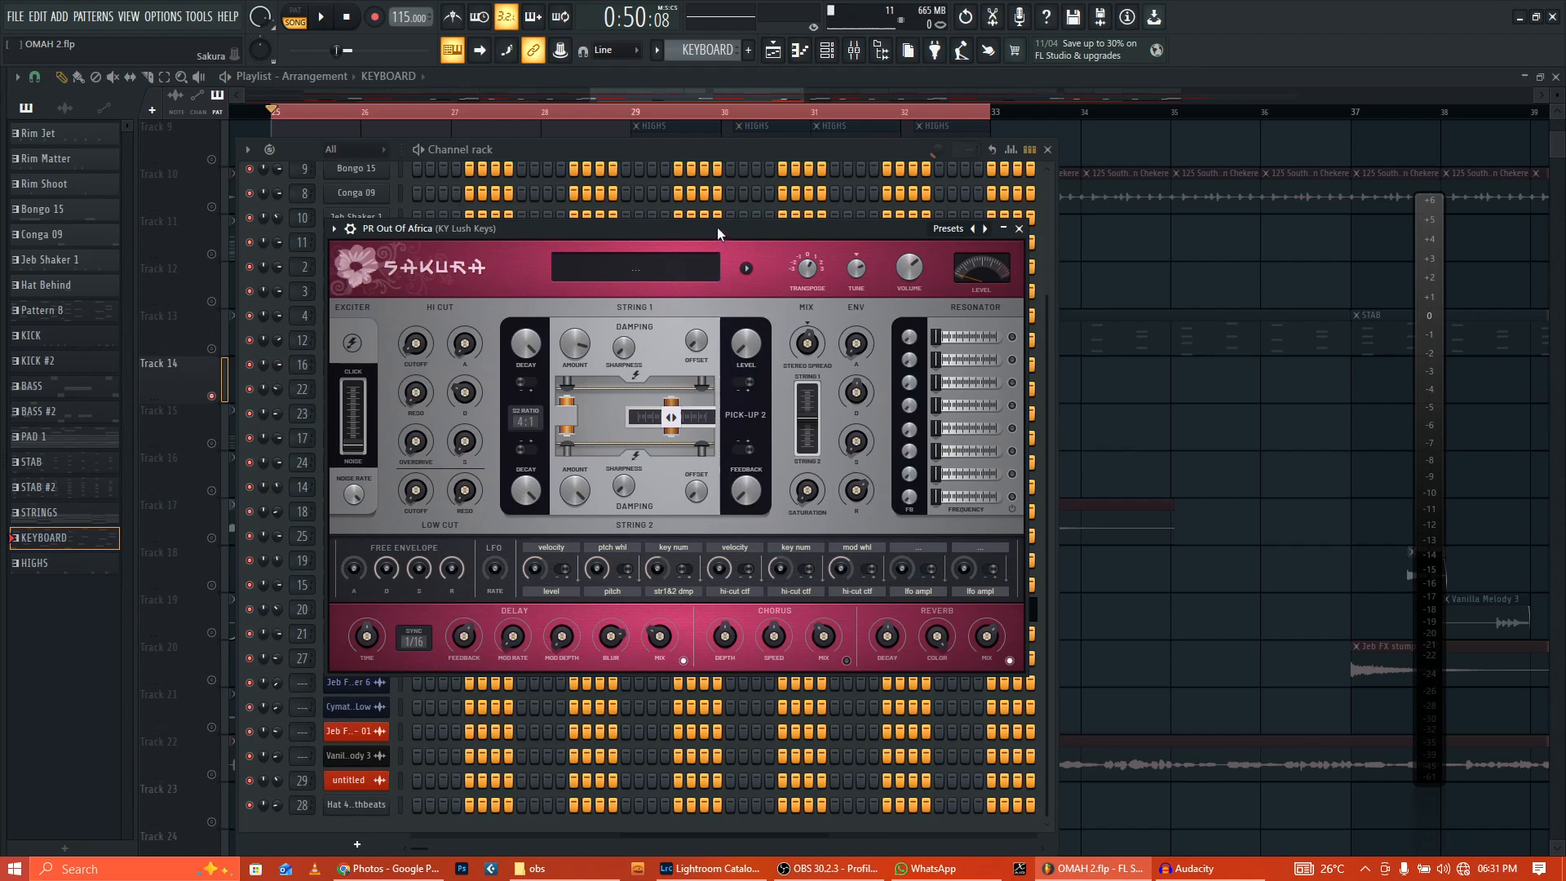
Step: Browse the Sakura synth's Sonic Haiku Bank presets without changing anything, then close Sakura
mouse_move(717, 228)
left_mouse_down()
mouse_move(791, 223)
mouse_move(729, 204)
left_mouse_up()
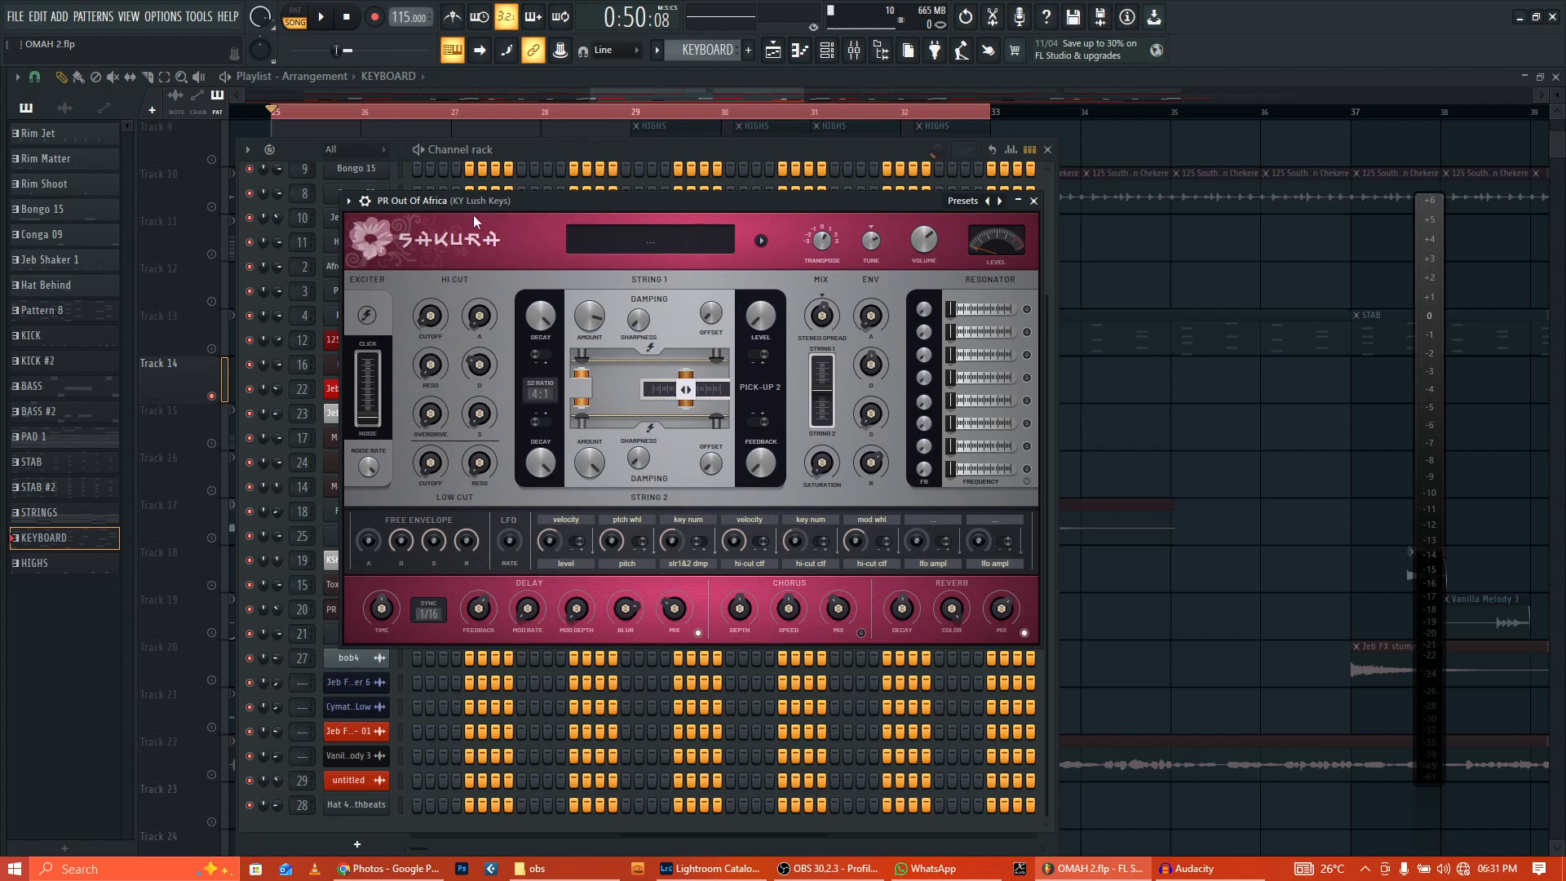
left_click(964, 202)
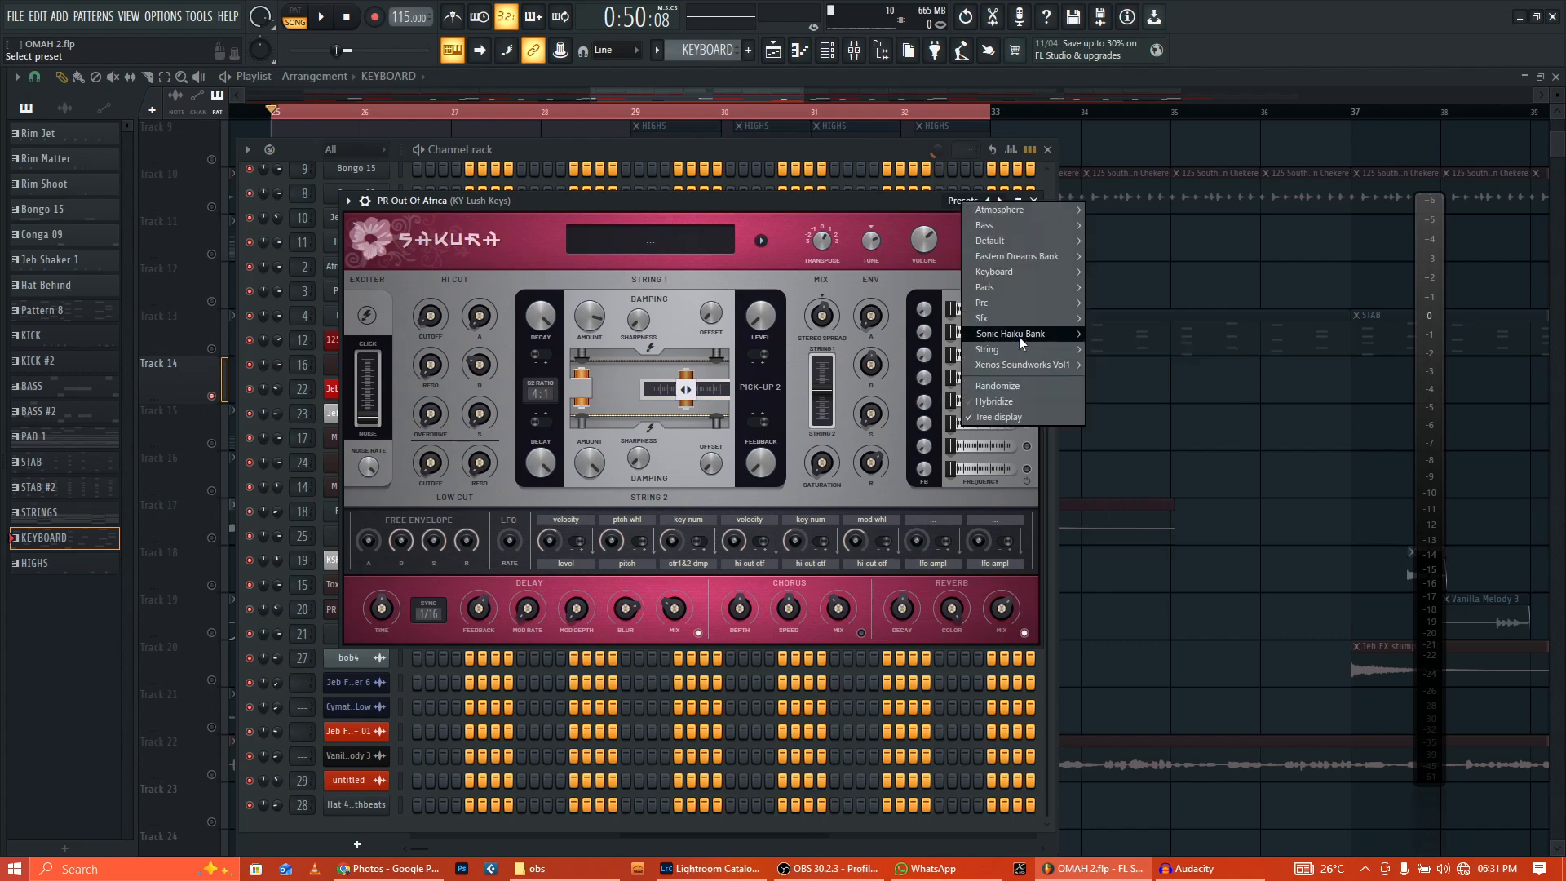
mouse_move(1020, 336)
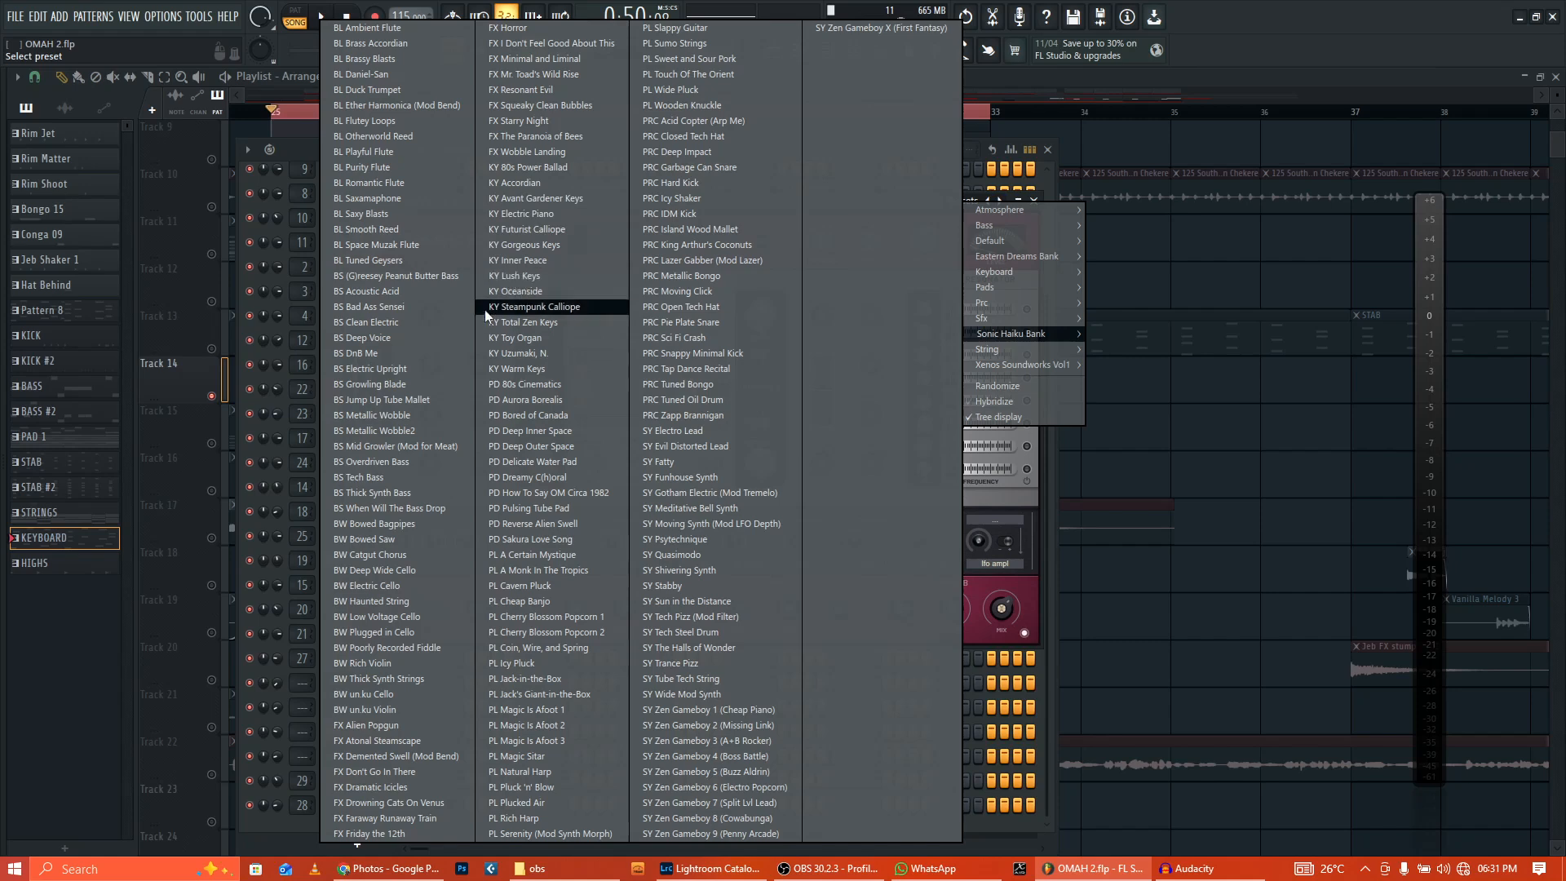
left_click(1009, 507)
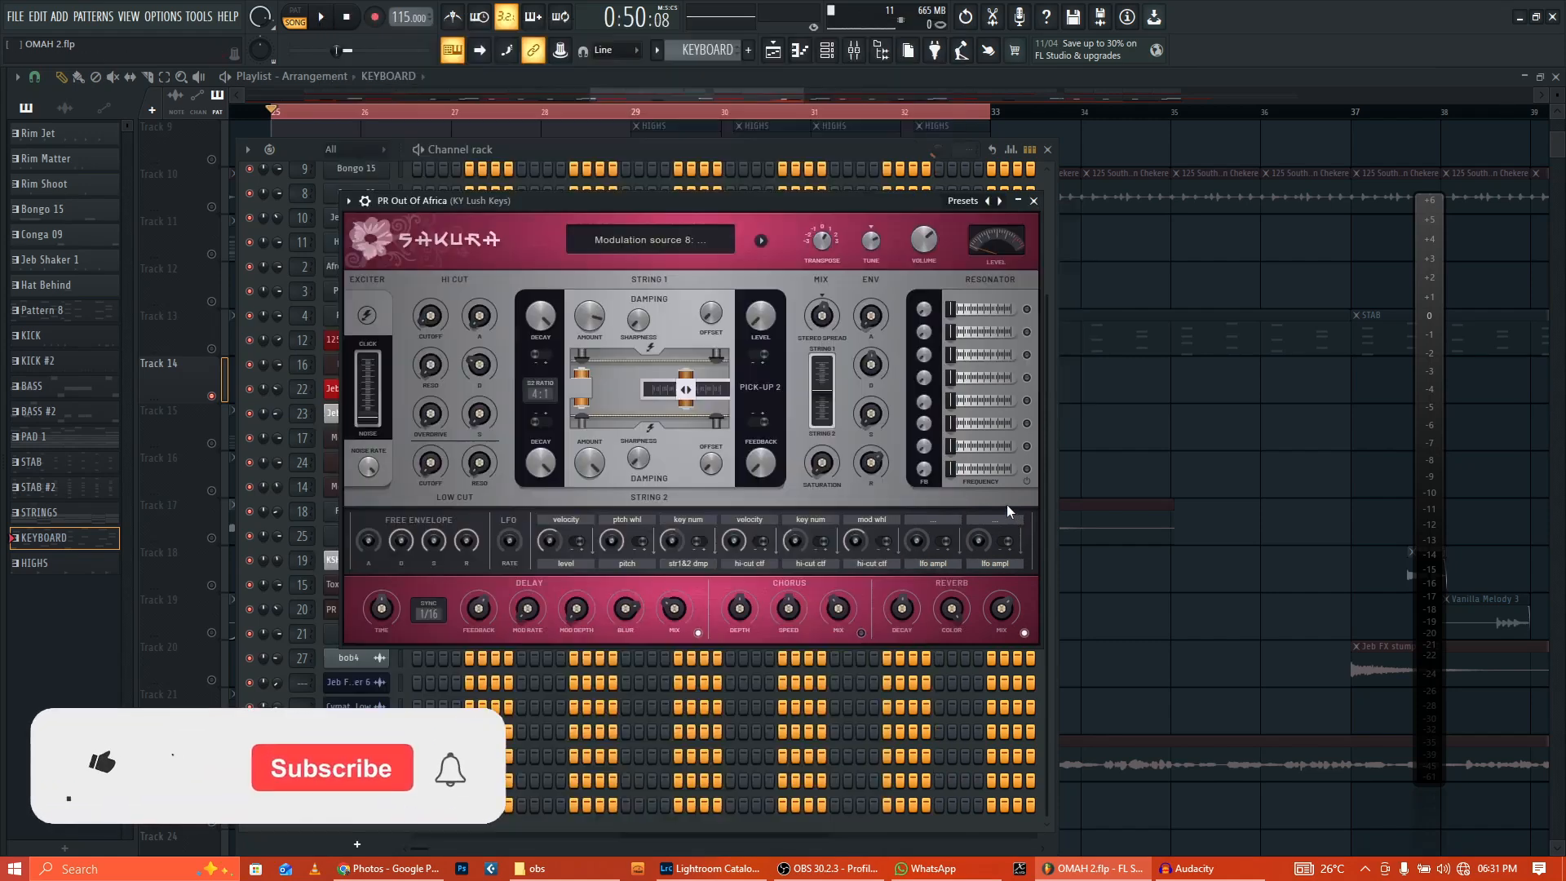
left_click(1034, 202)
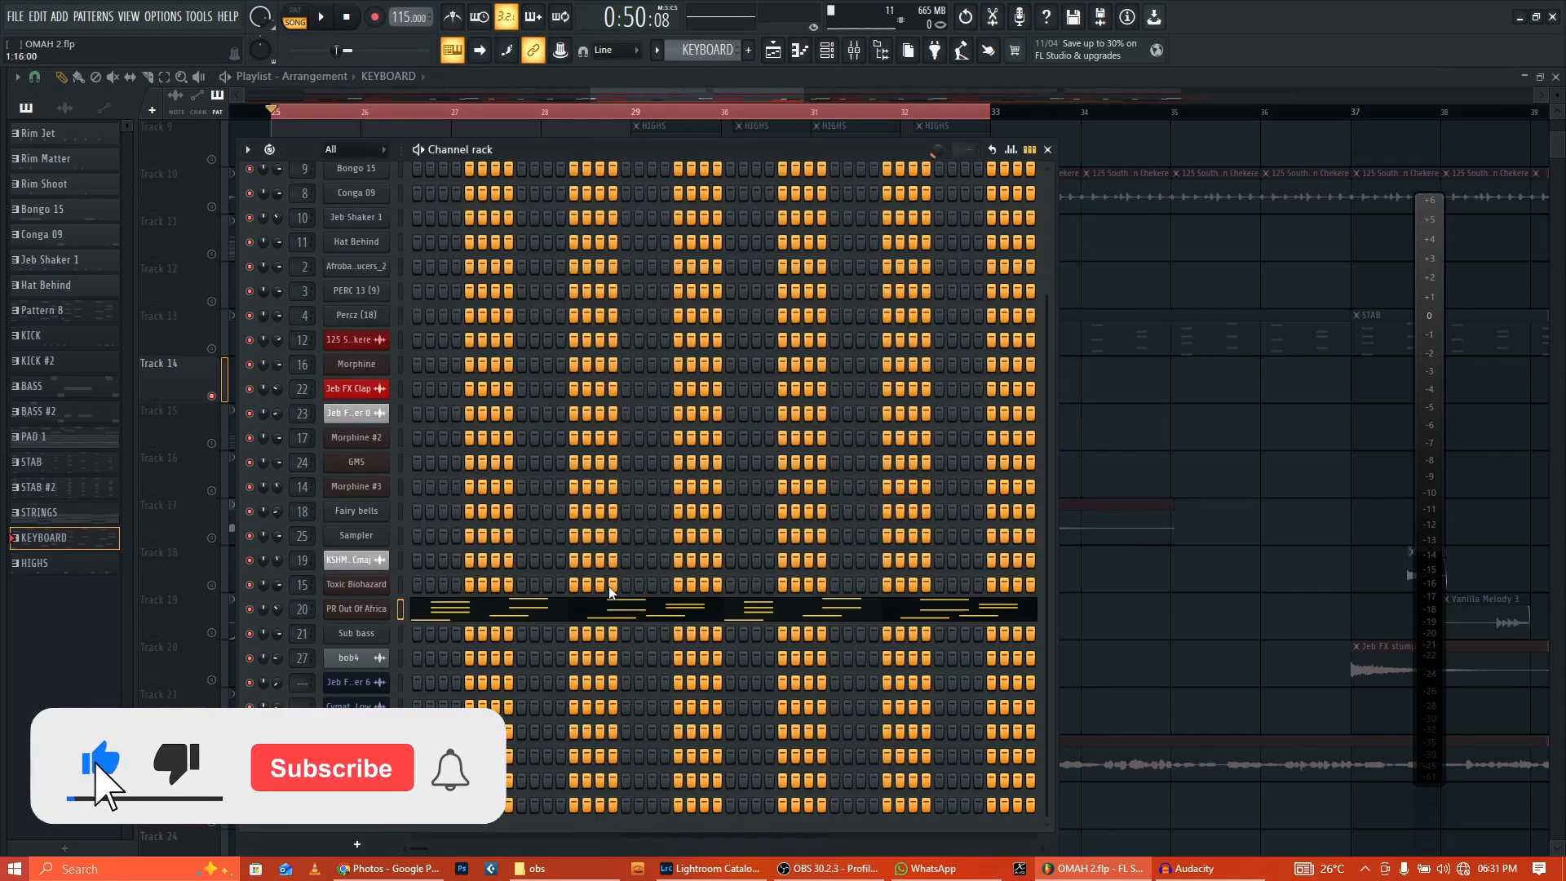
Step: Play the PR Out Of Africa notes in the piano roll
left_click(602, 611)
scroll(602, 611, "up", 4)
key("space")
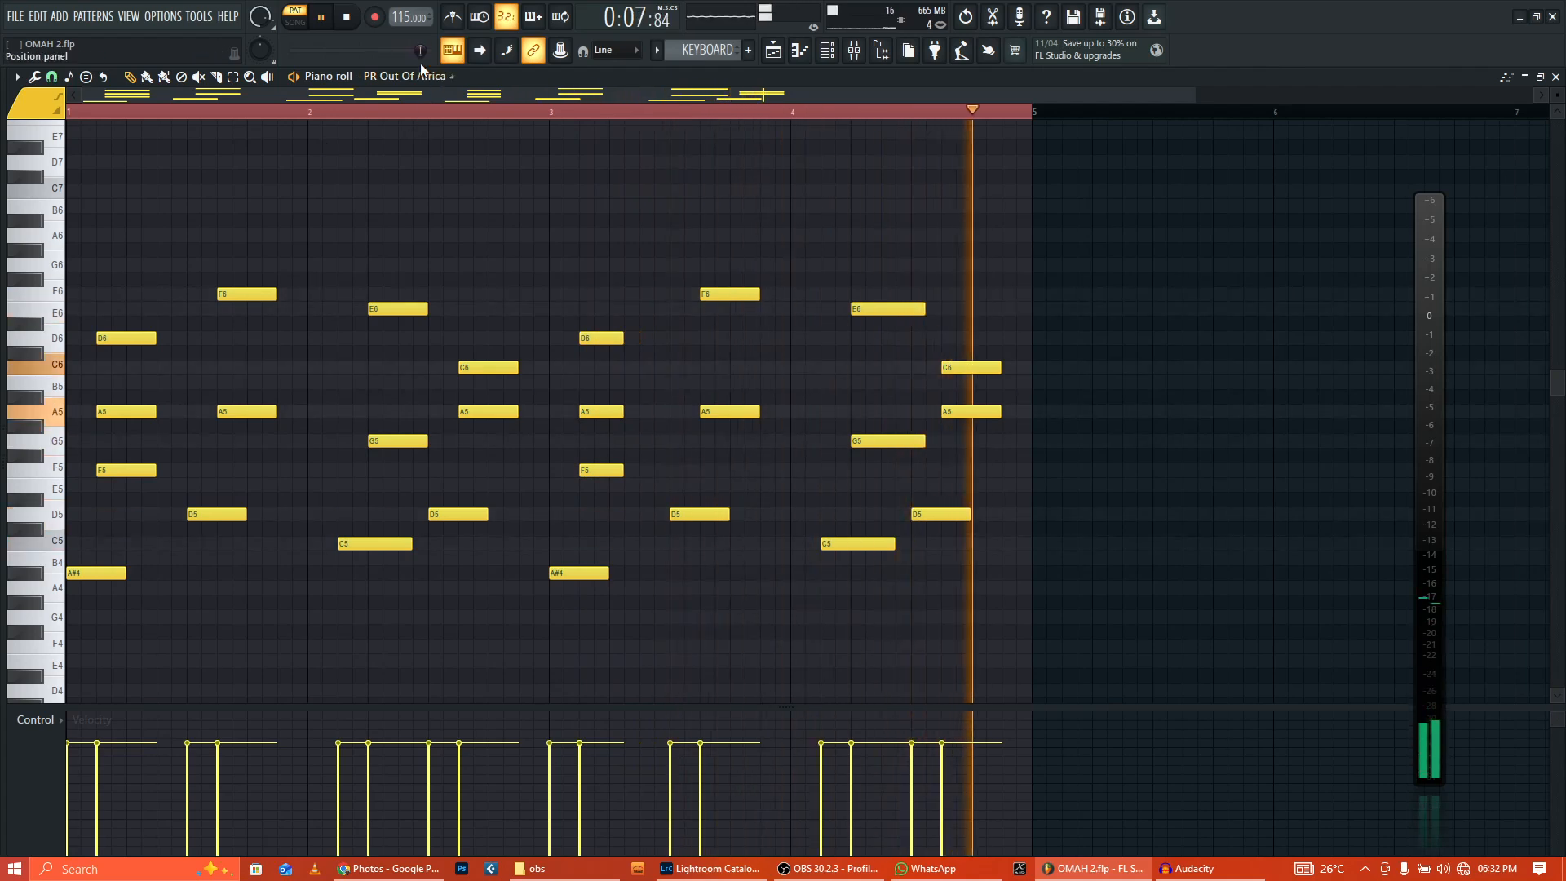
Step: Stop the KEYBOARD pattern playback and switch back to the arrangement playlist
left_click(346, 18)
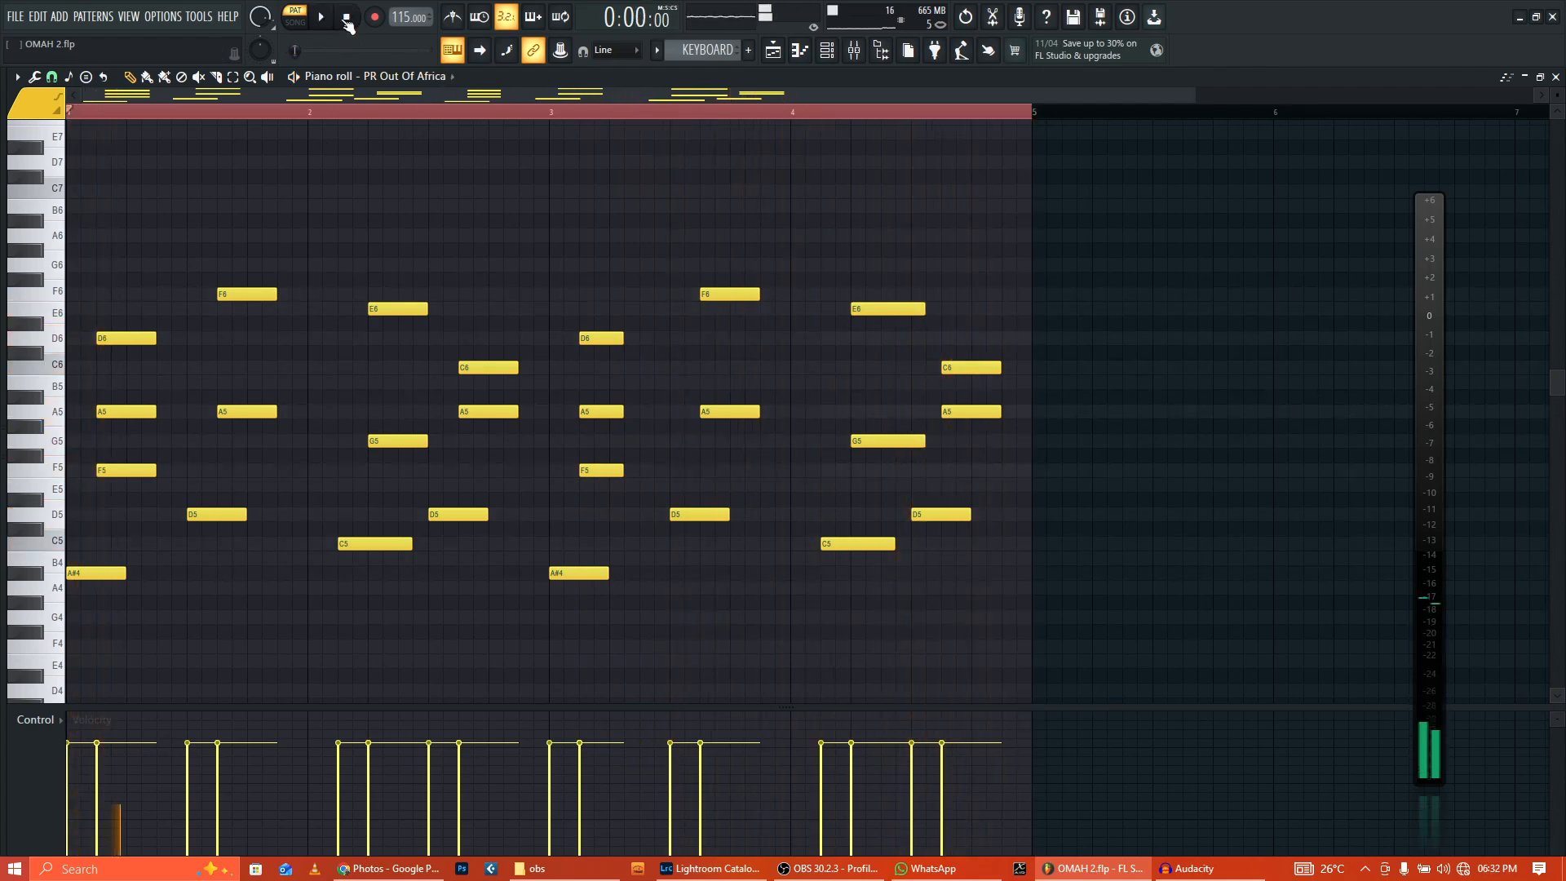
left_click(773, 50)
scroll(416, 471, "down", 2)
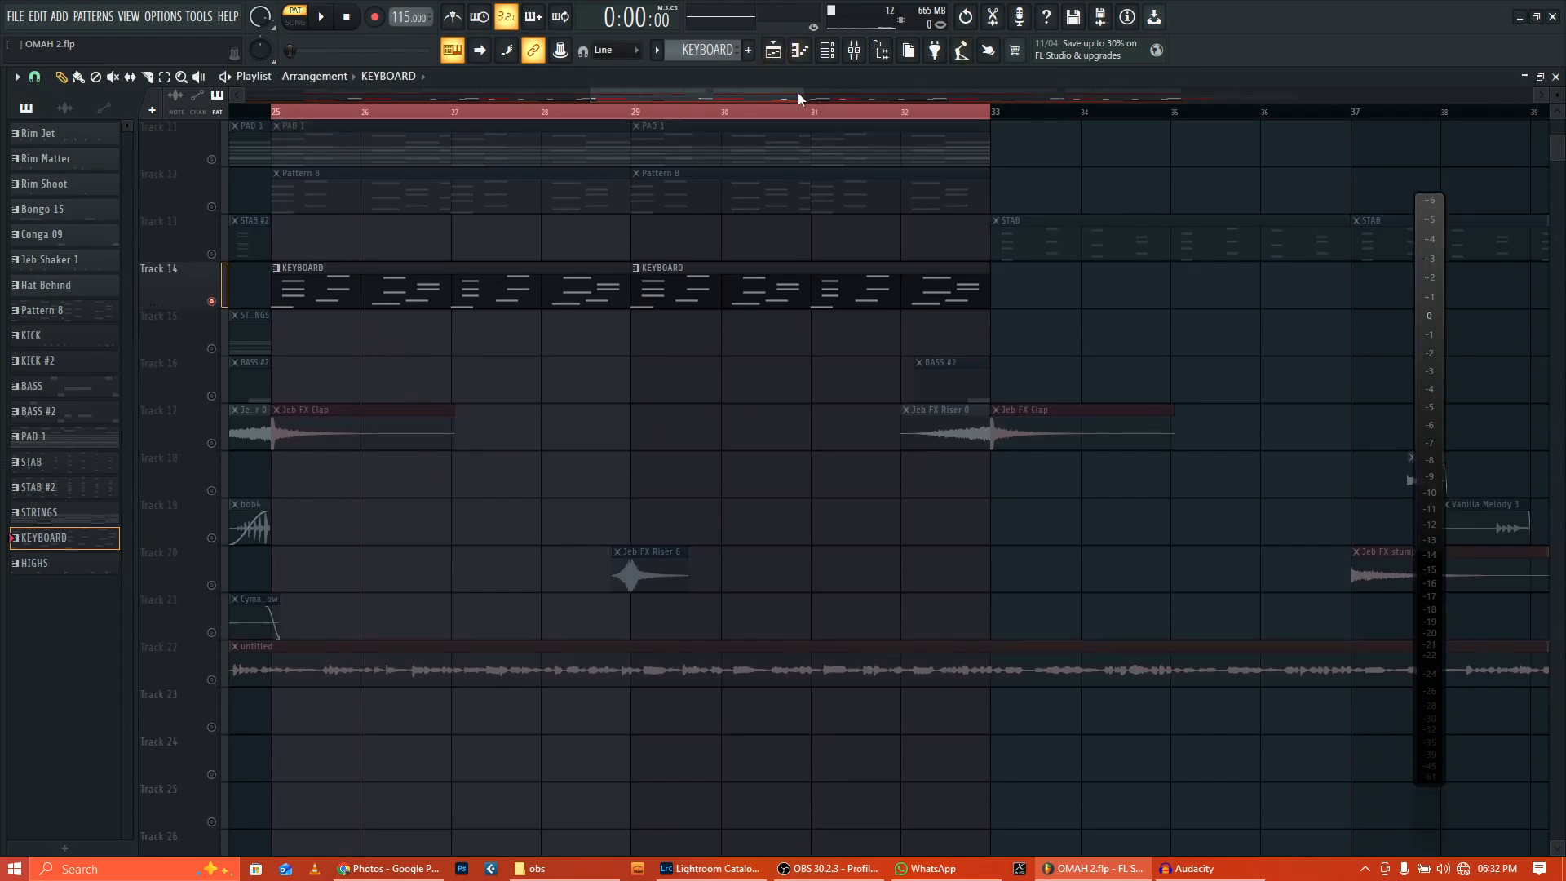
Step: Select bars 17–25 in the Playlist ruler and solo Track 21's Cymatics Betrayals vocal
scroll(673, 447, "down", 4)
left_click_drag(775, 114, 569, 119)
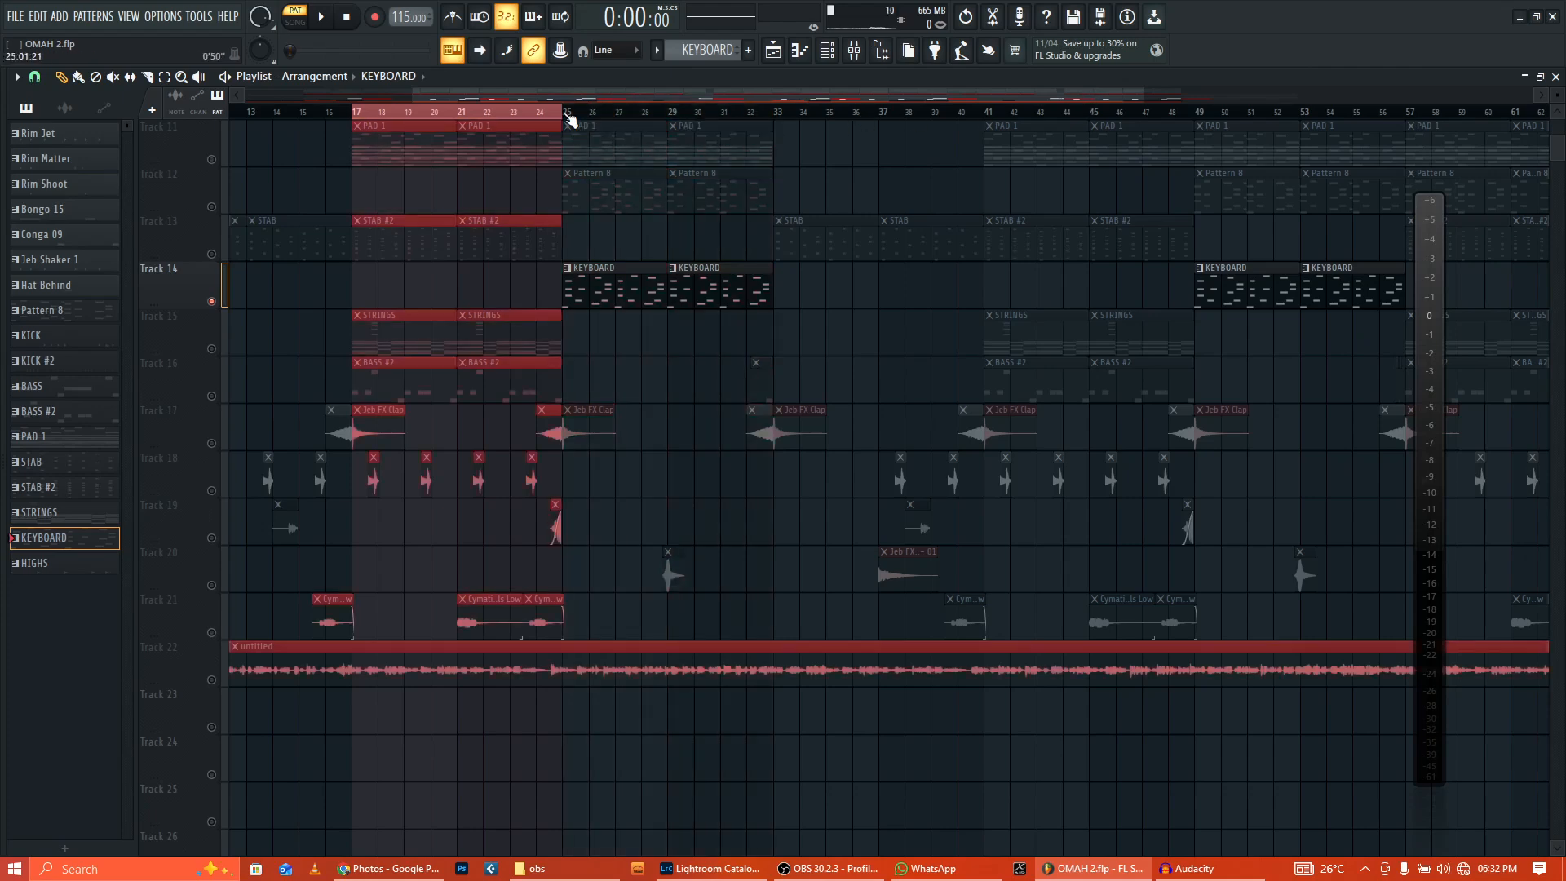
right_click(213, 631)
Step: Play and stop the range, re-extend the time selection to bar 17, and deselect clips
left_click(328, 18)
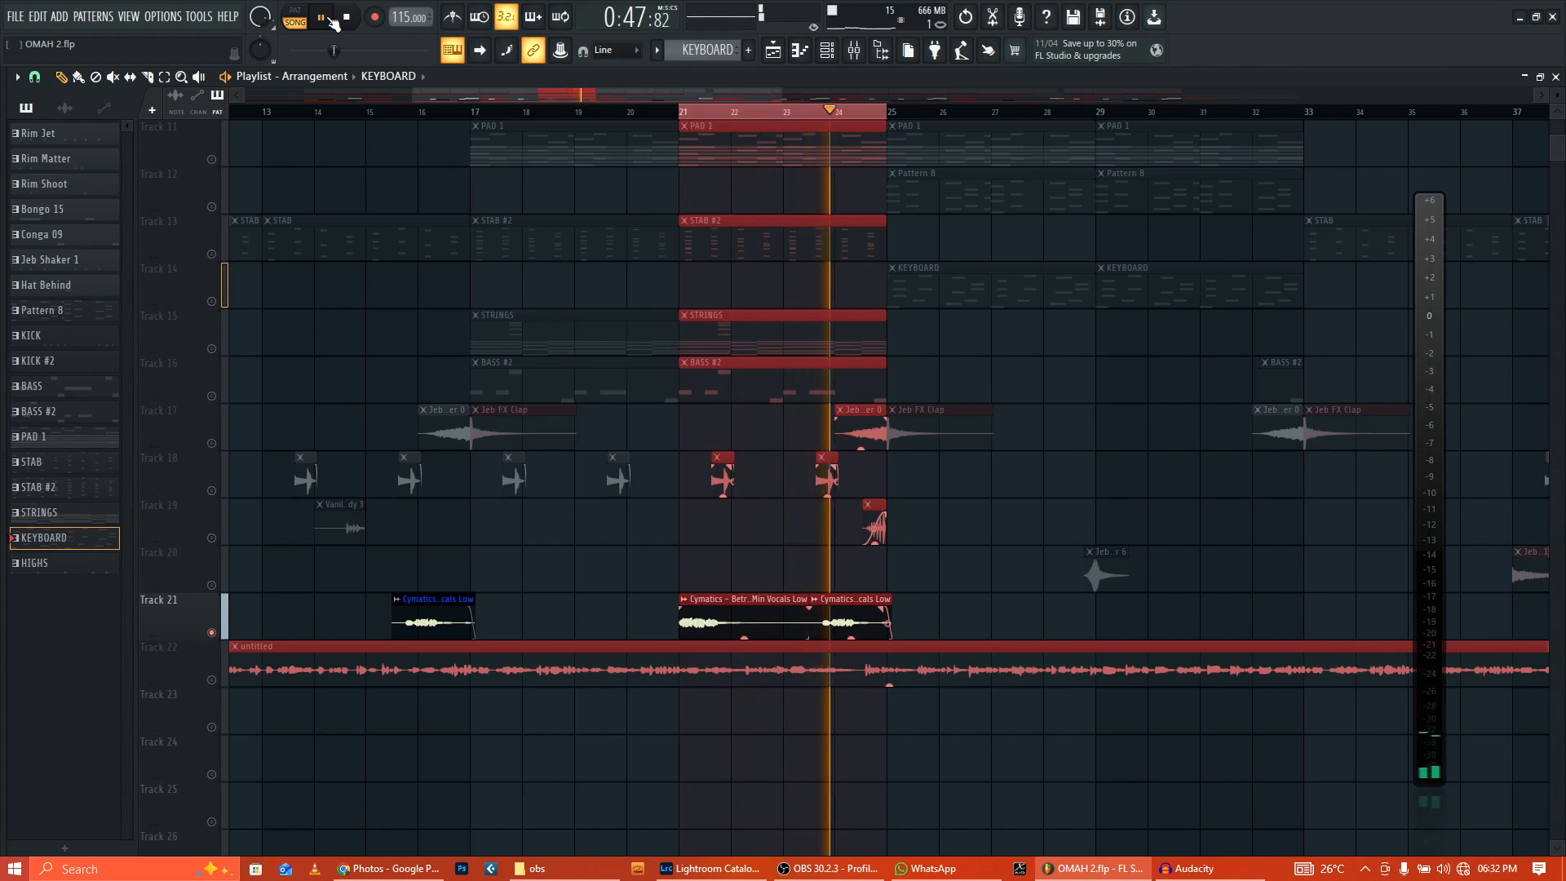
left_click(349, 17)
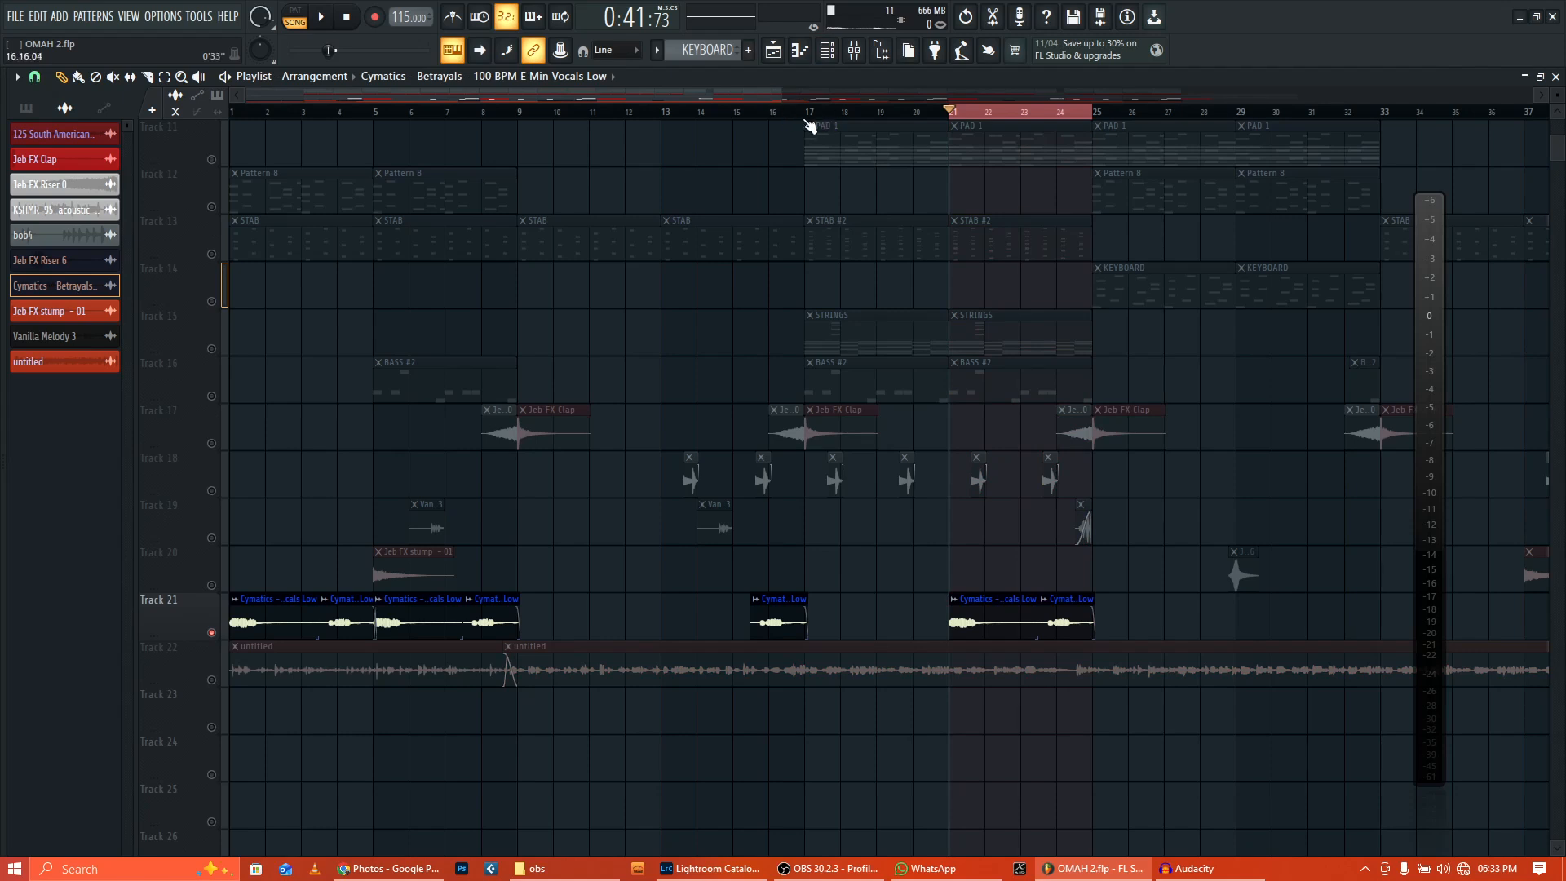
left_click(806, 120, "ctrl+shift")
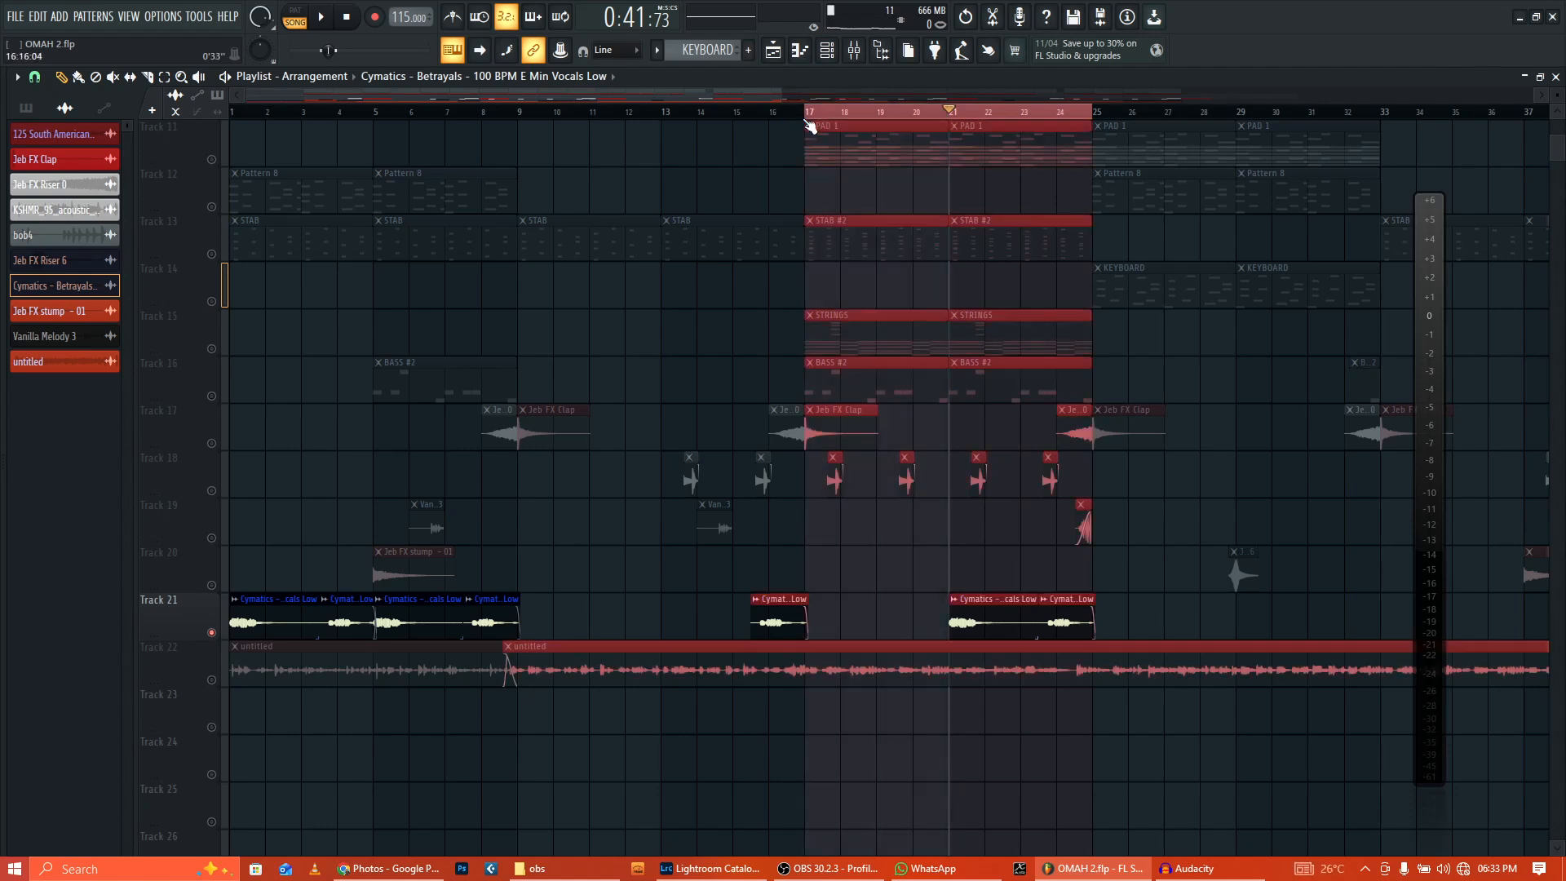
left_click(737, 331)
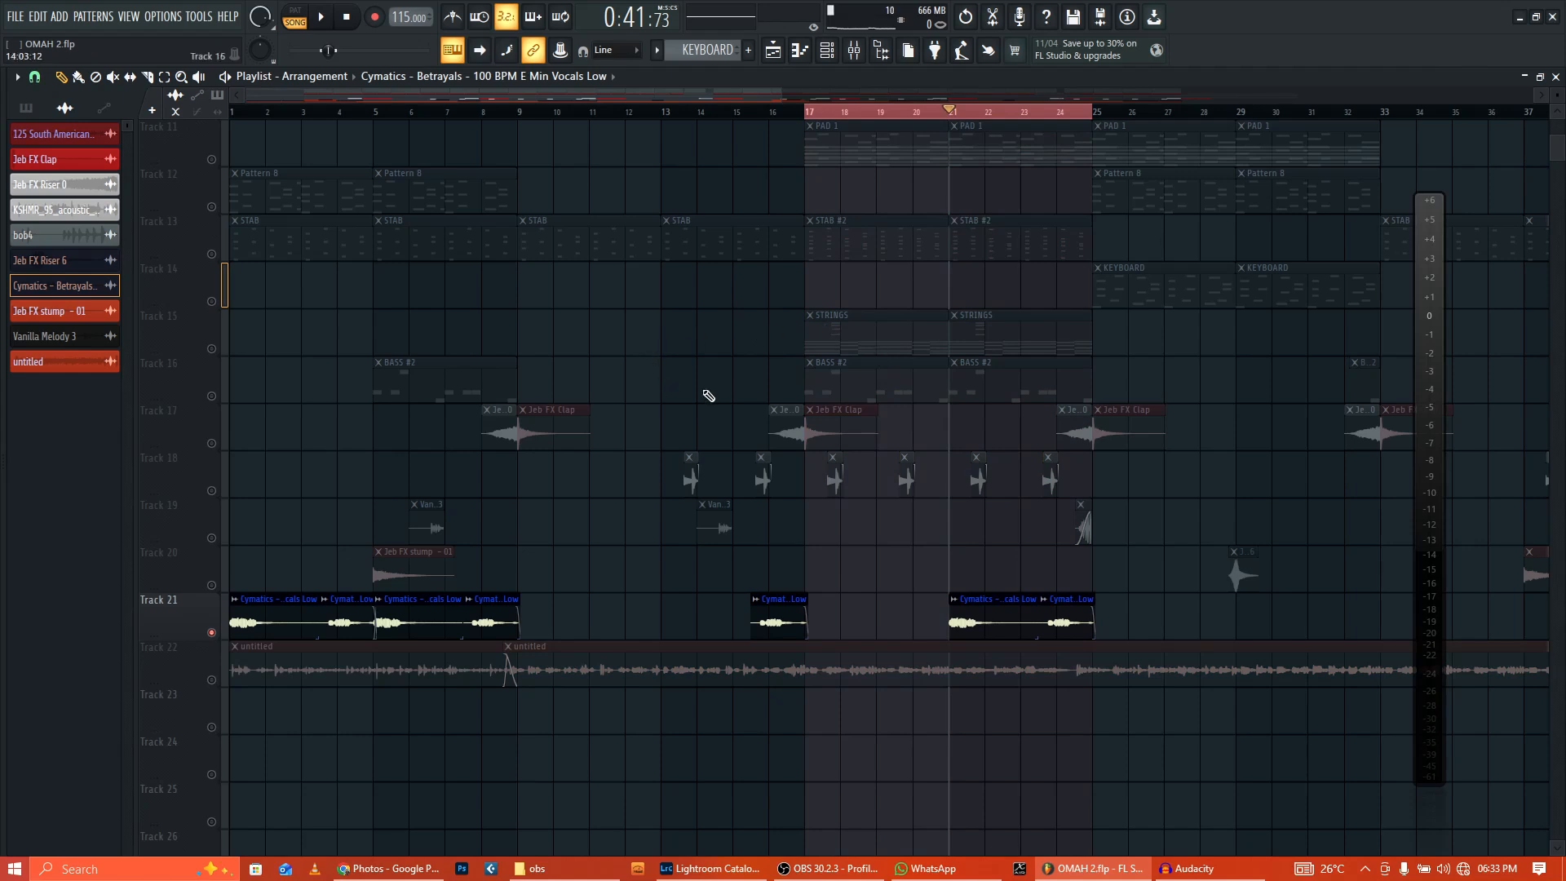
left_click_drag(247, 96, 469, 107)
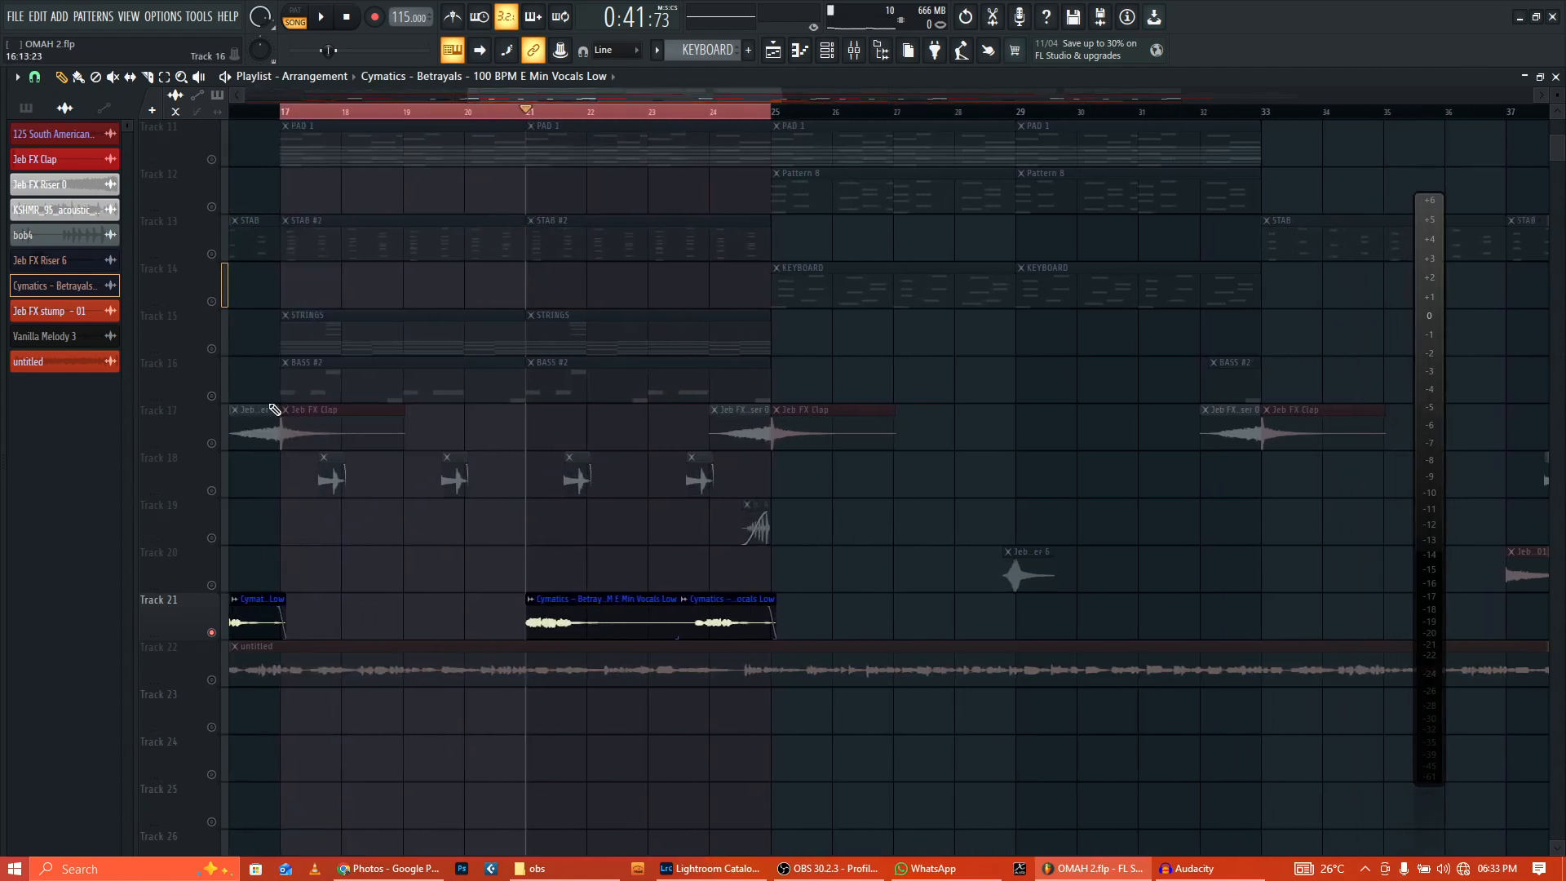
Step: Open and close the Jeb FX Riser 0 sample settings on Track 17
left_click(218, 445)
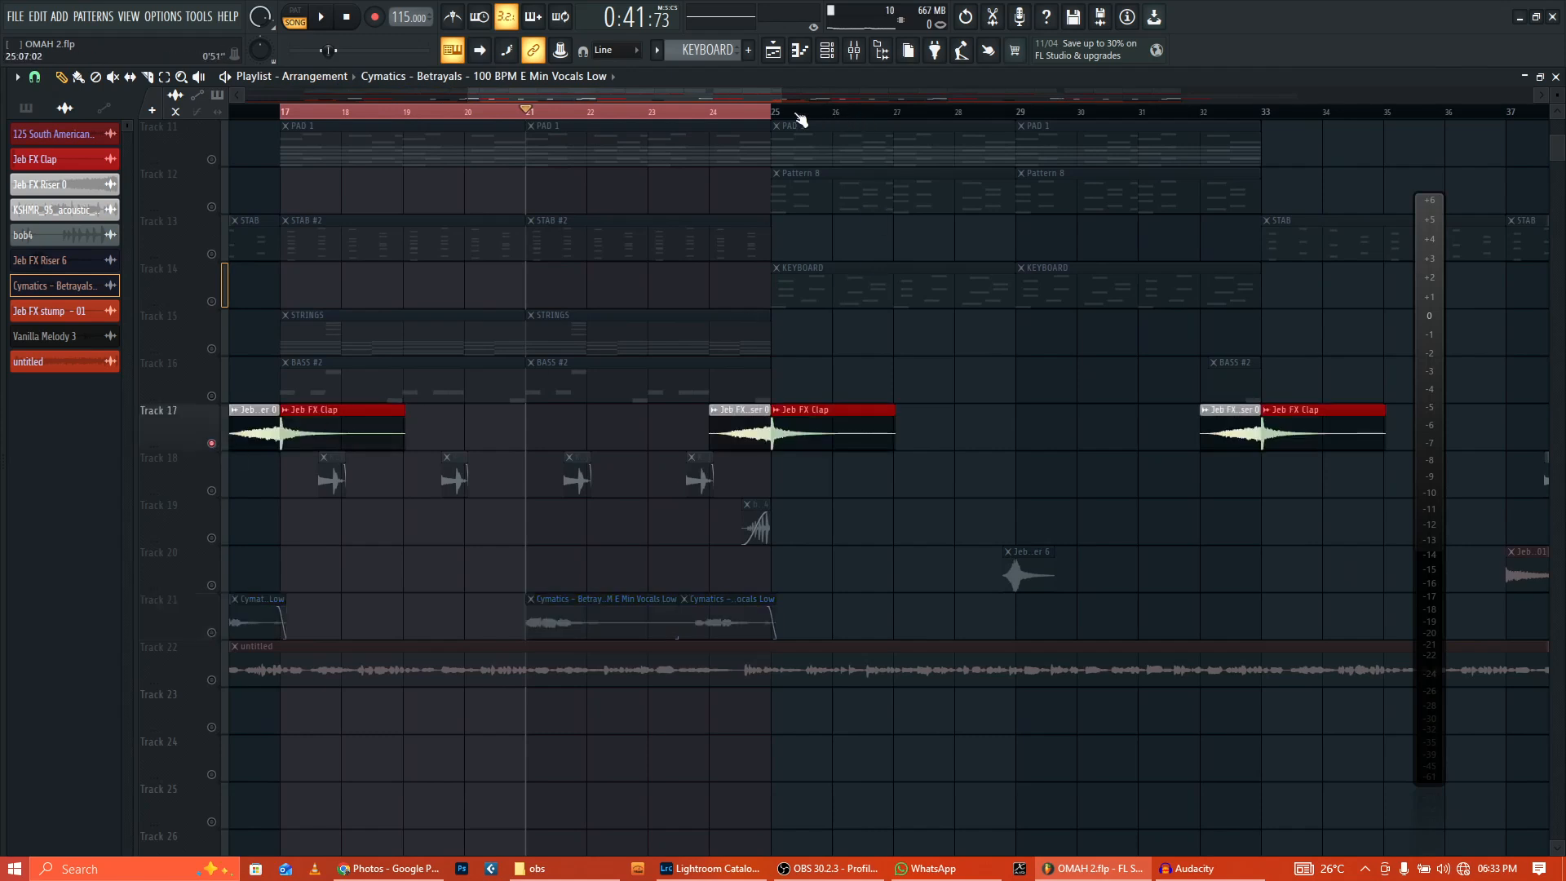
double_click(739, 410)
left_click(471, 602)
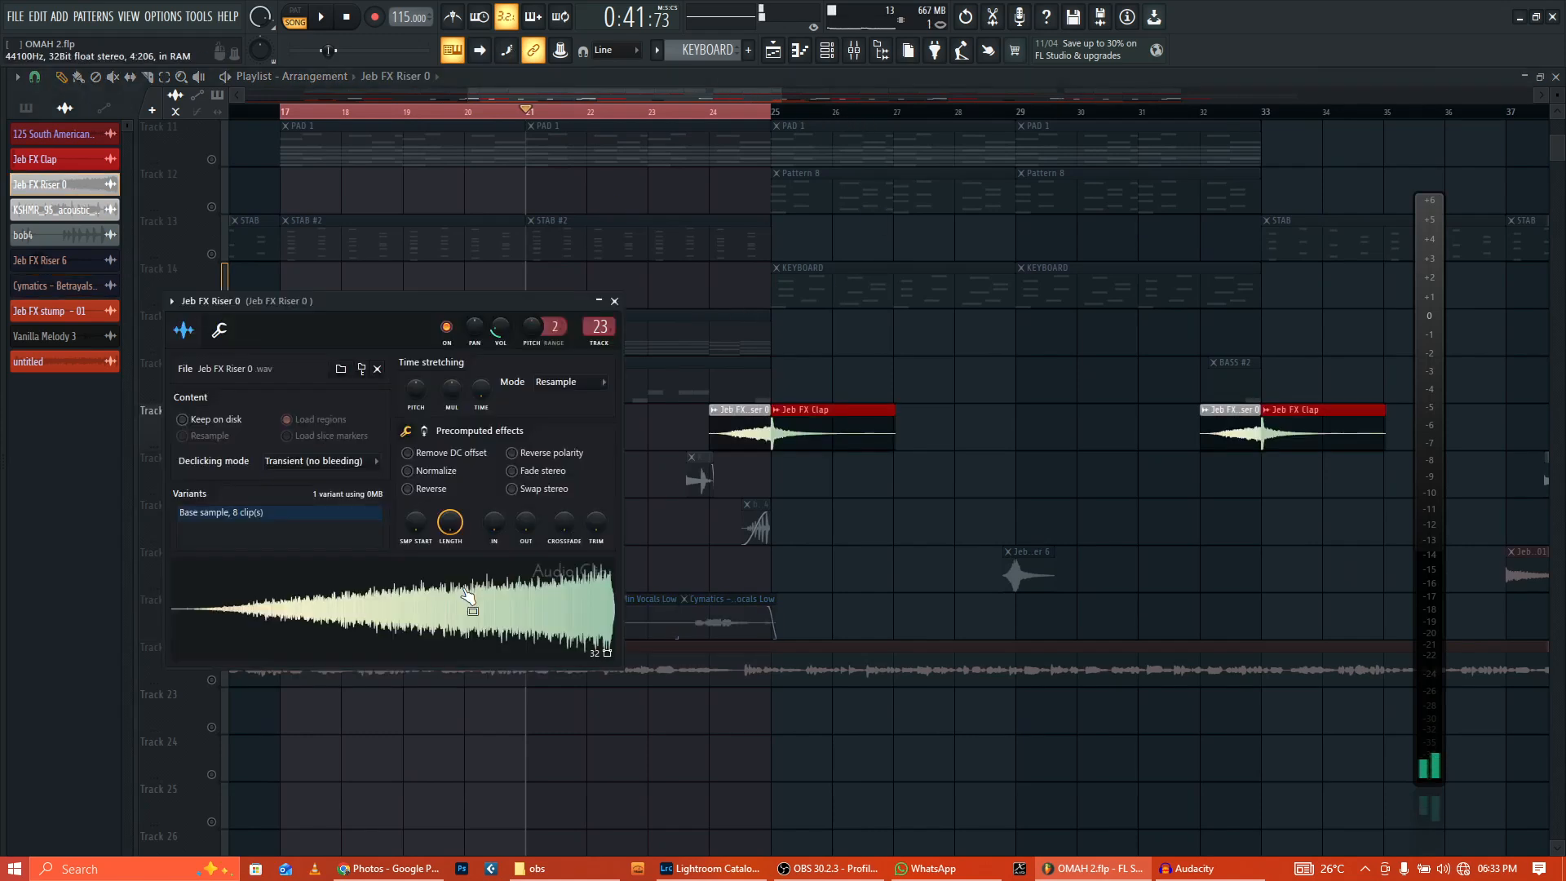
left_click(615, 300)
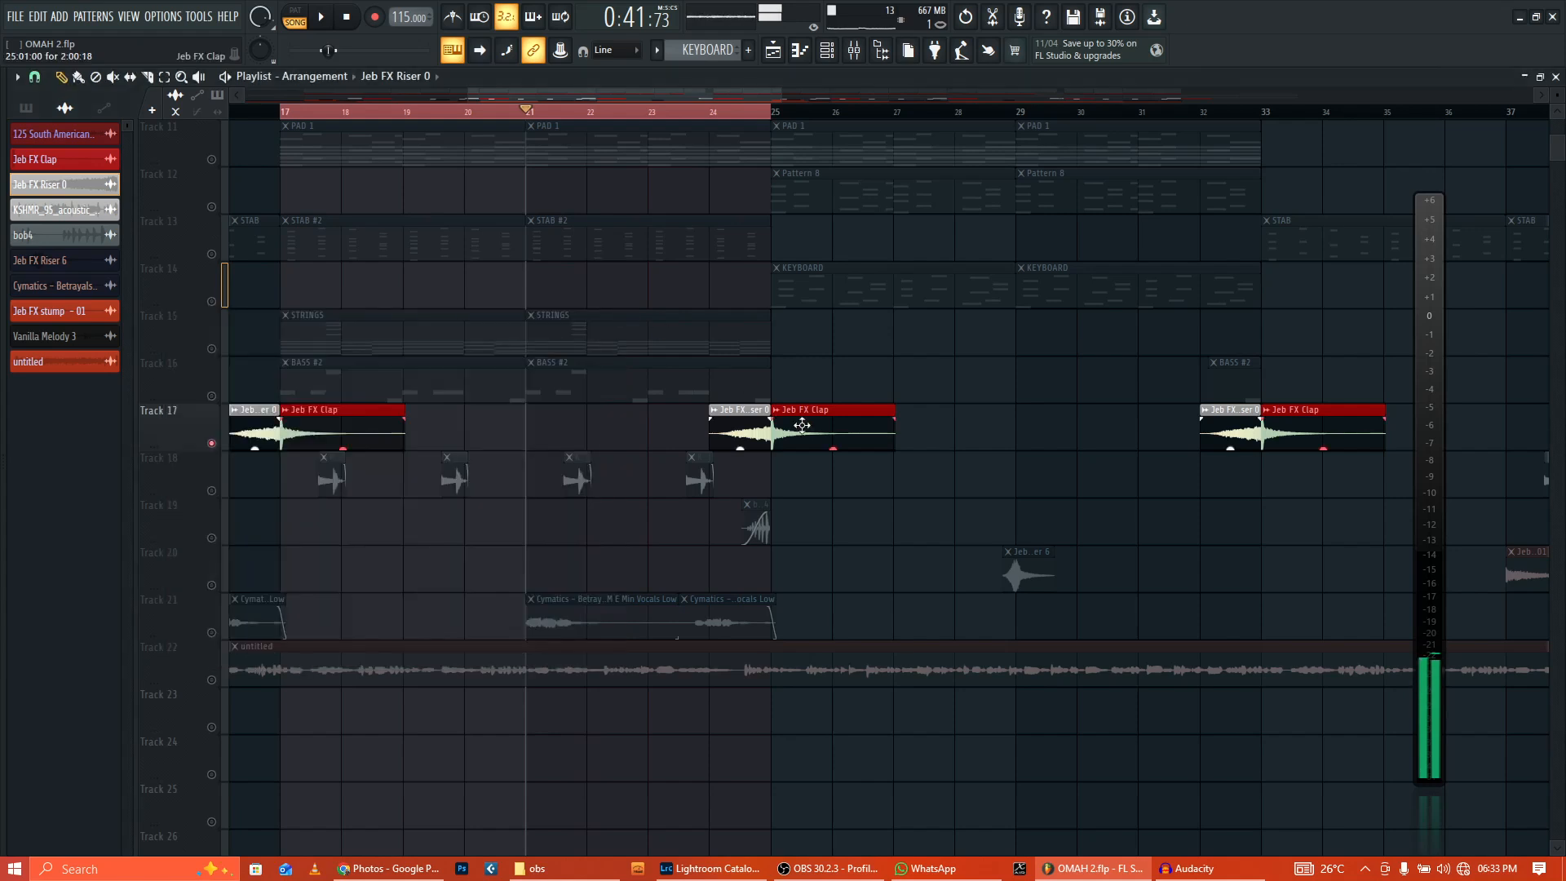
Step: Preview the Jeb FX Clap sample, close it, and play from just before bar 25
double_click(818, 438)
left_click(438, 604)
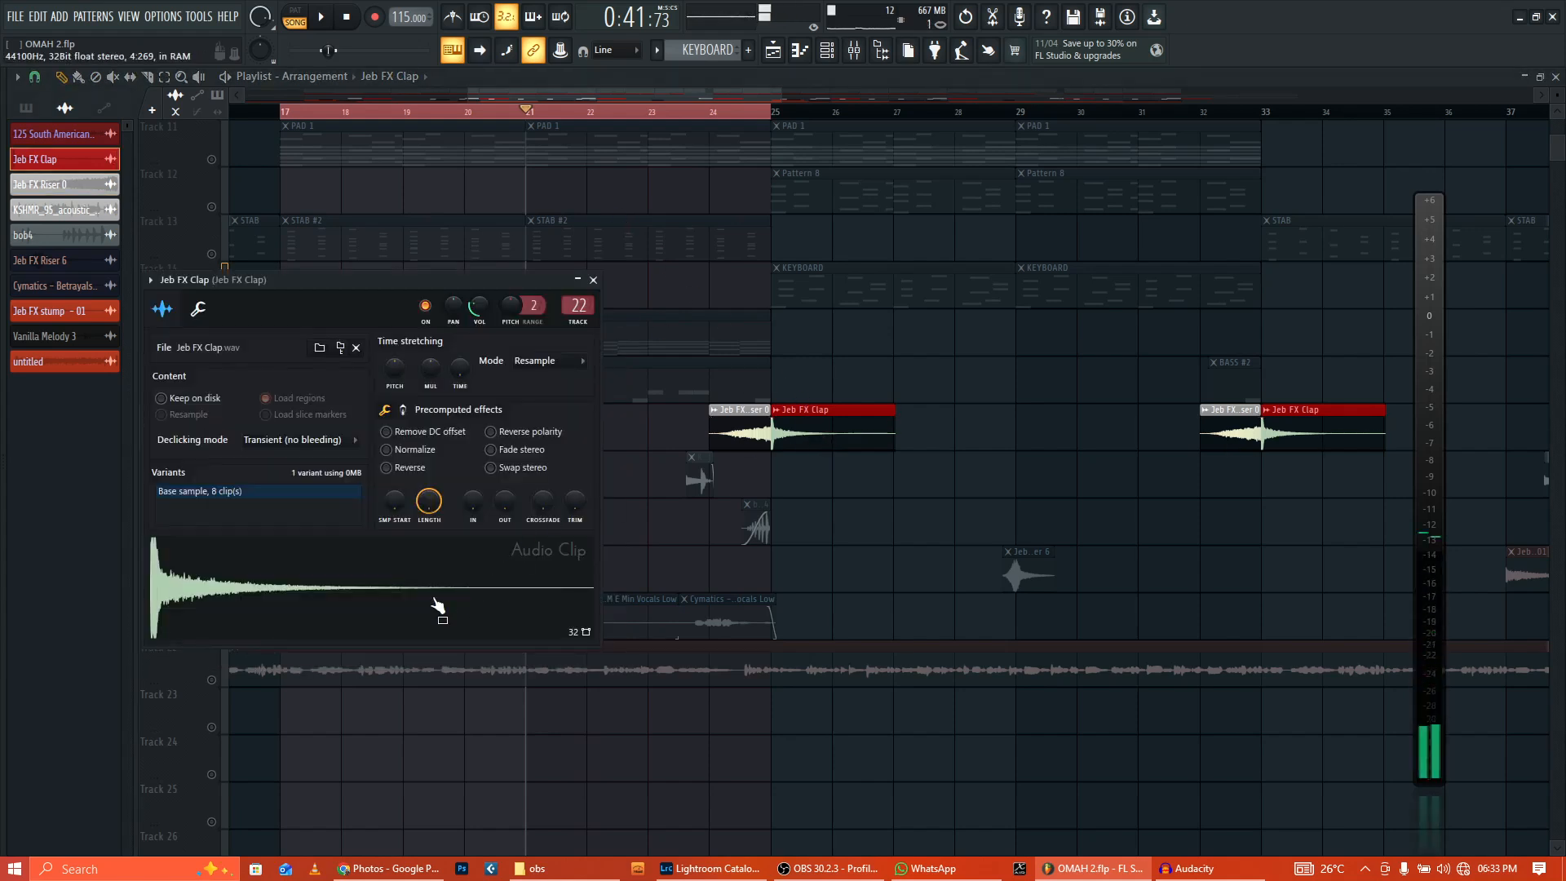
left_click(593, 280)
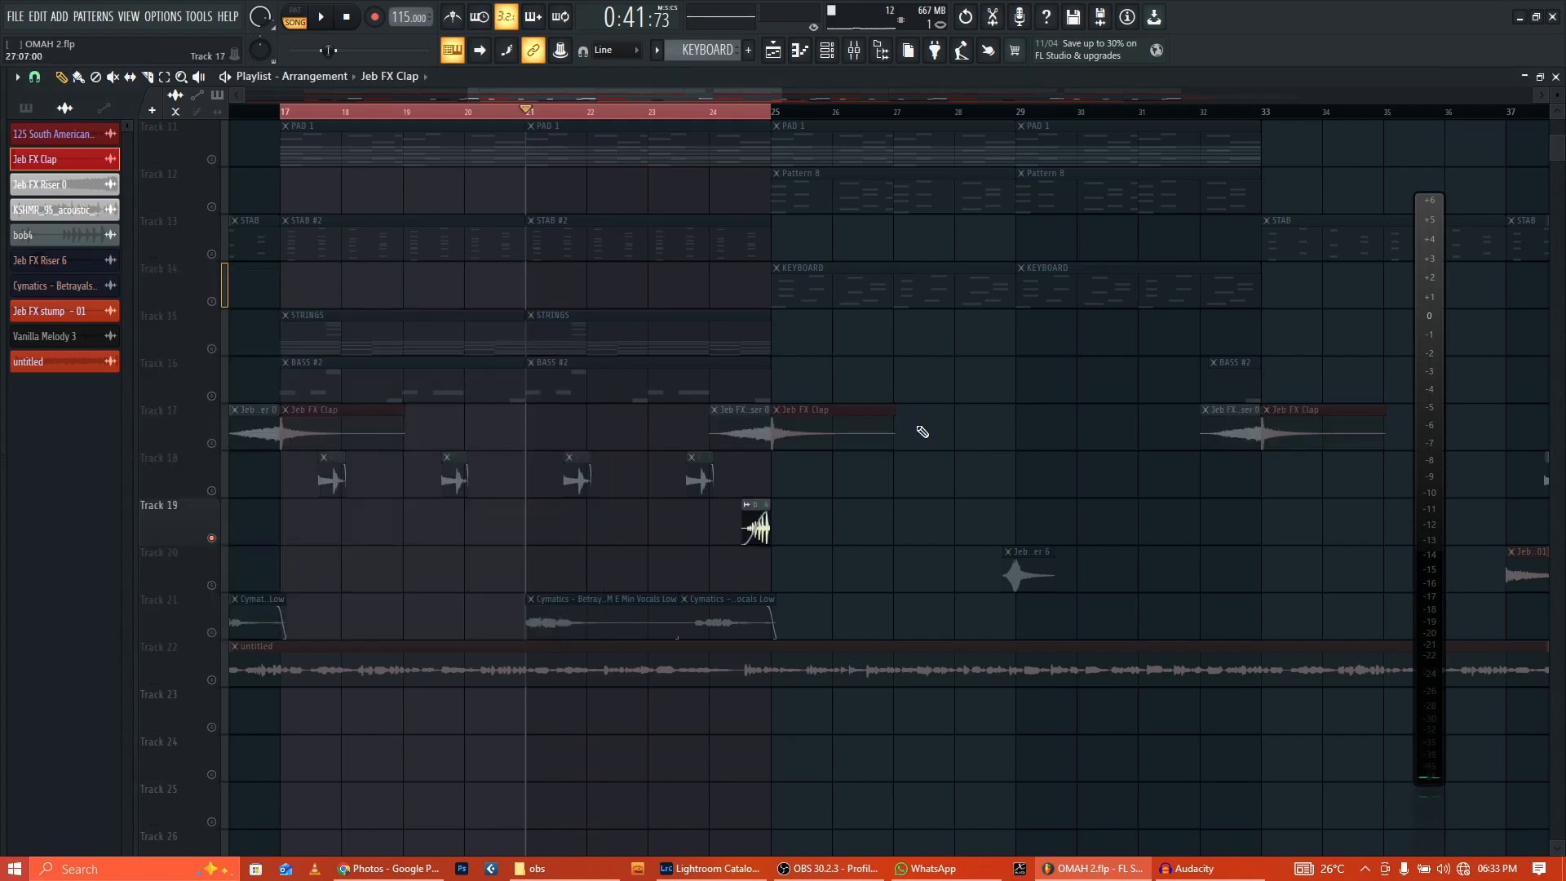
left_click(706, 114)
left_click(324, 18)
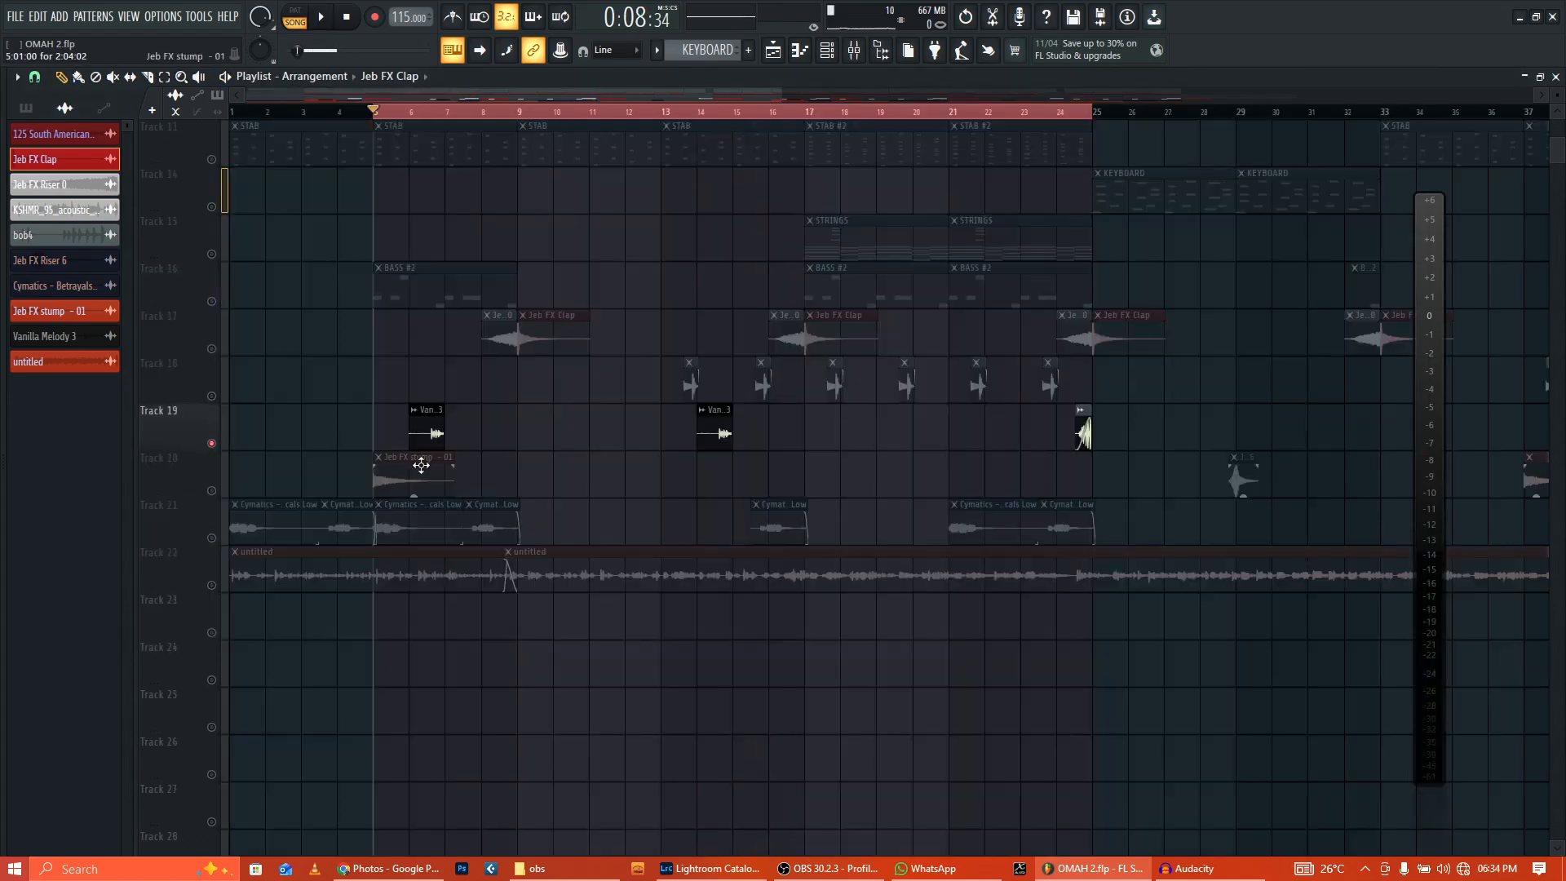
Step: Preview the Jeb FX stump - 01 sample in its settings window, then close it
left_click(421, 455)
double_click(421, 455)
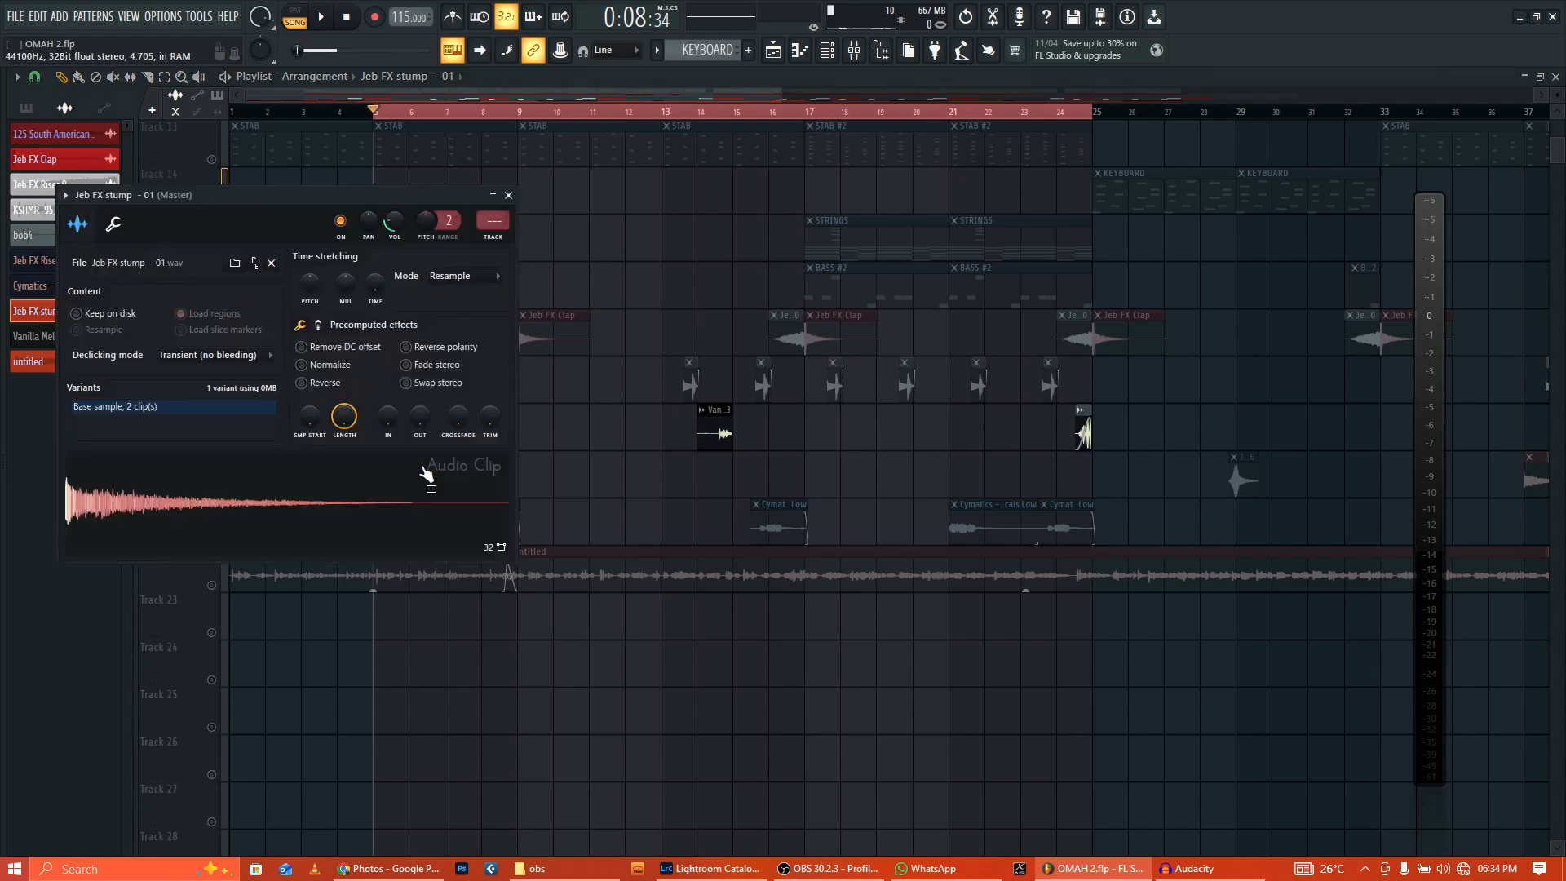
left_click(400, 513)
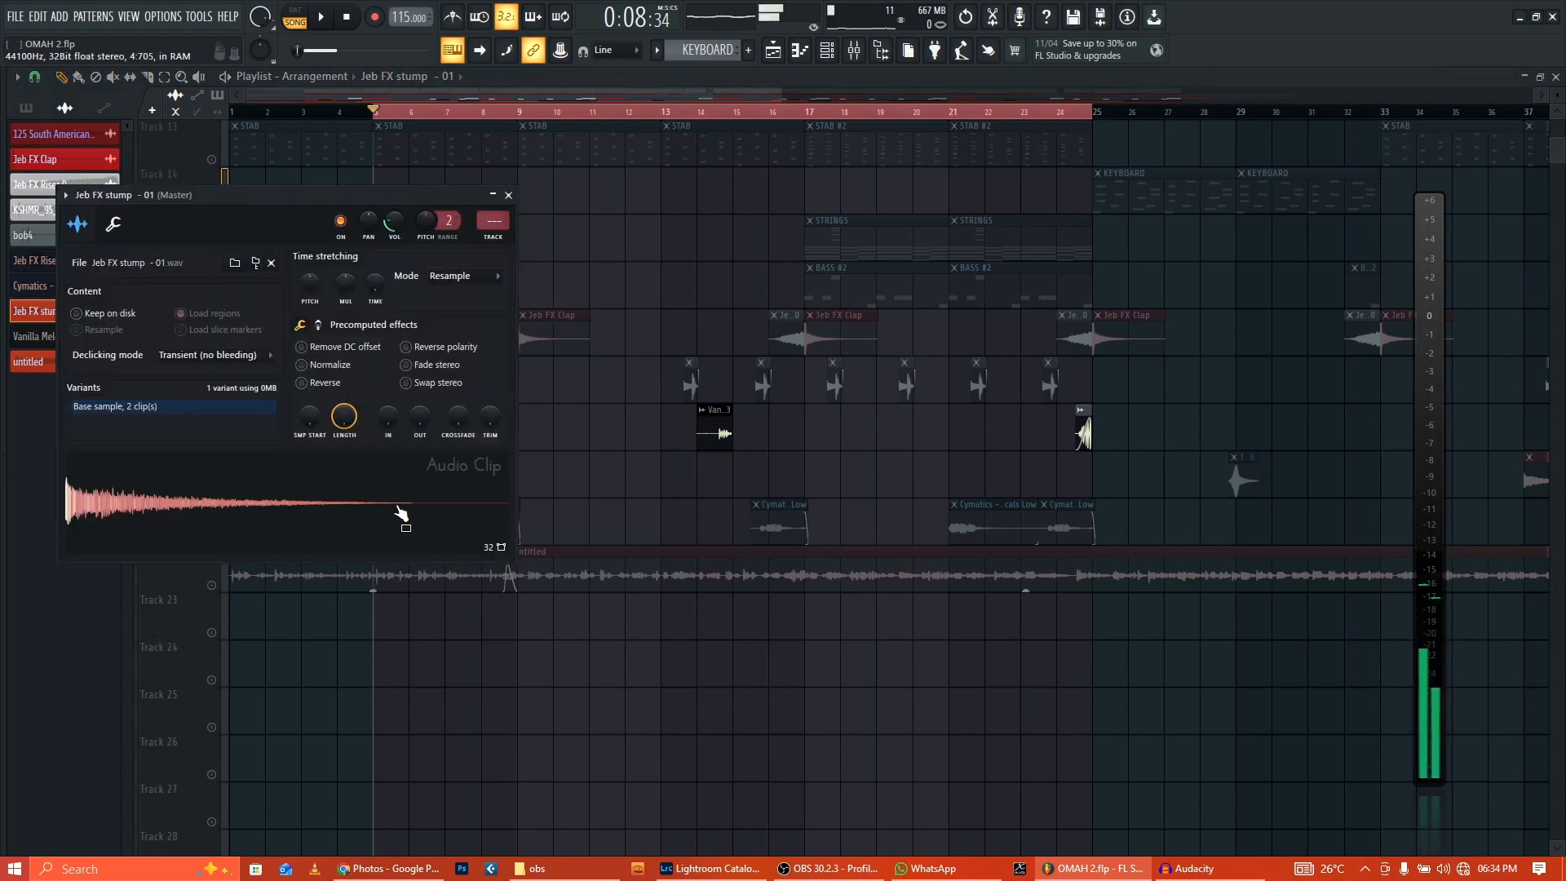
left_click(508, 198)
scroll(699, 244, "up", 6)
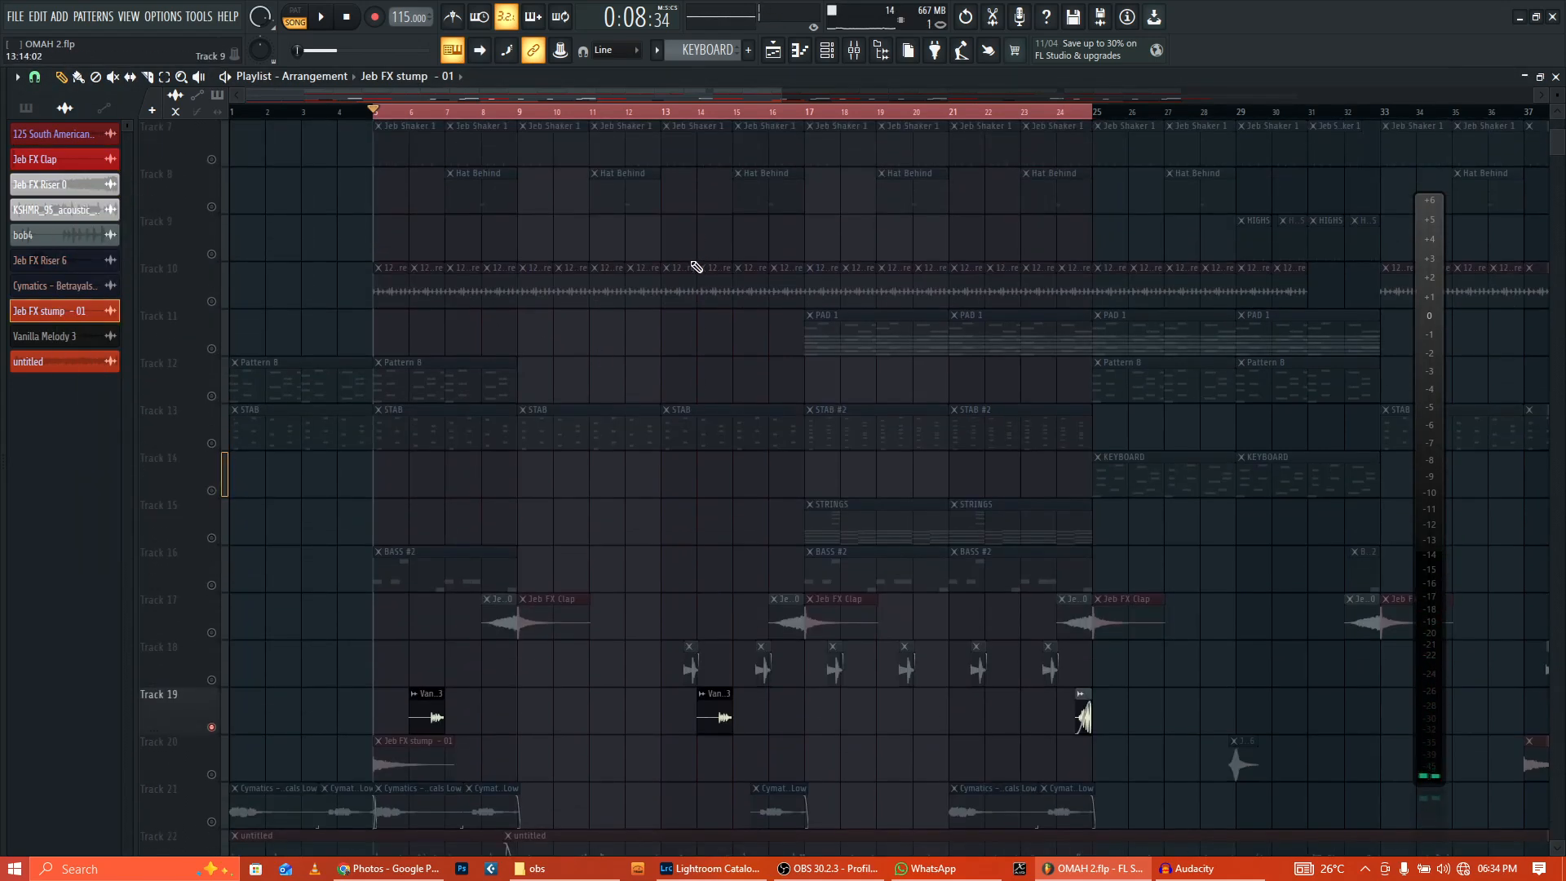
Step: Zoom the Playlist out horizontally, stop playback, and deselect all clips
left_click_drag(783, 95, 1202, 161)
scroll(718, 562, "down", 7)
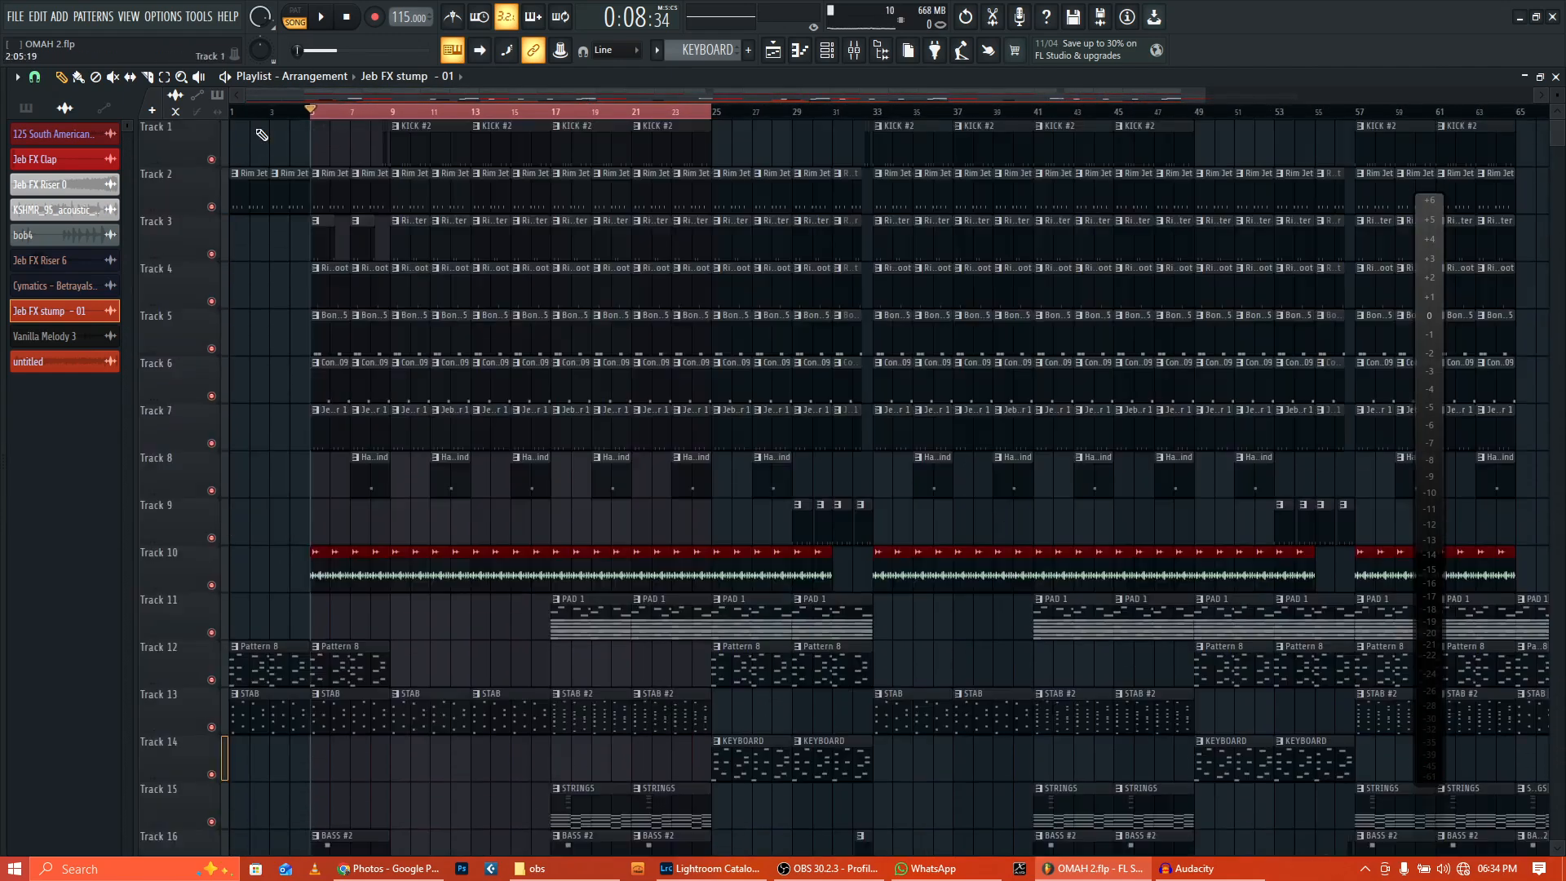
left_click_drag(273, 117, 270, 118)
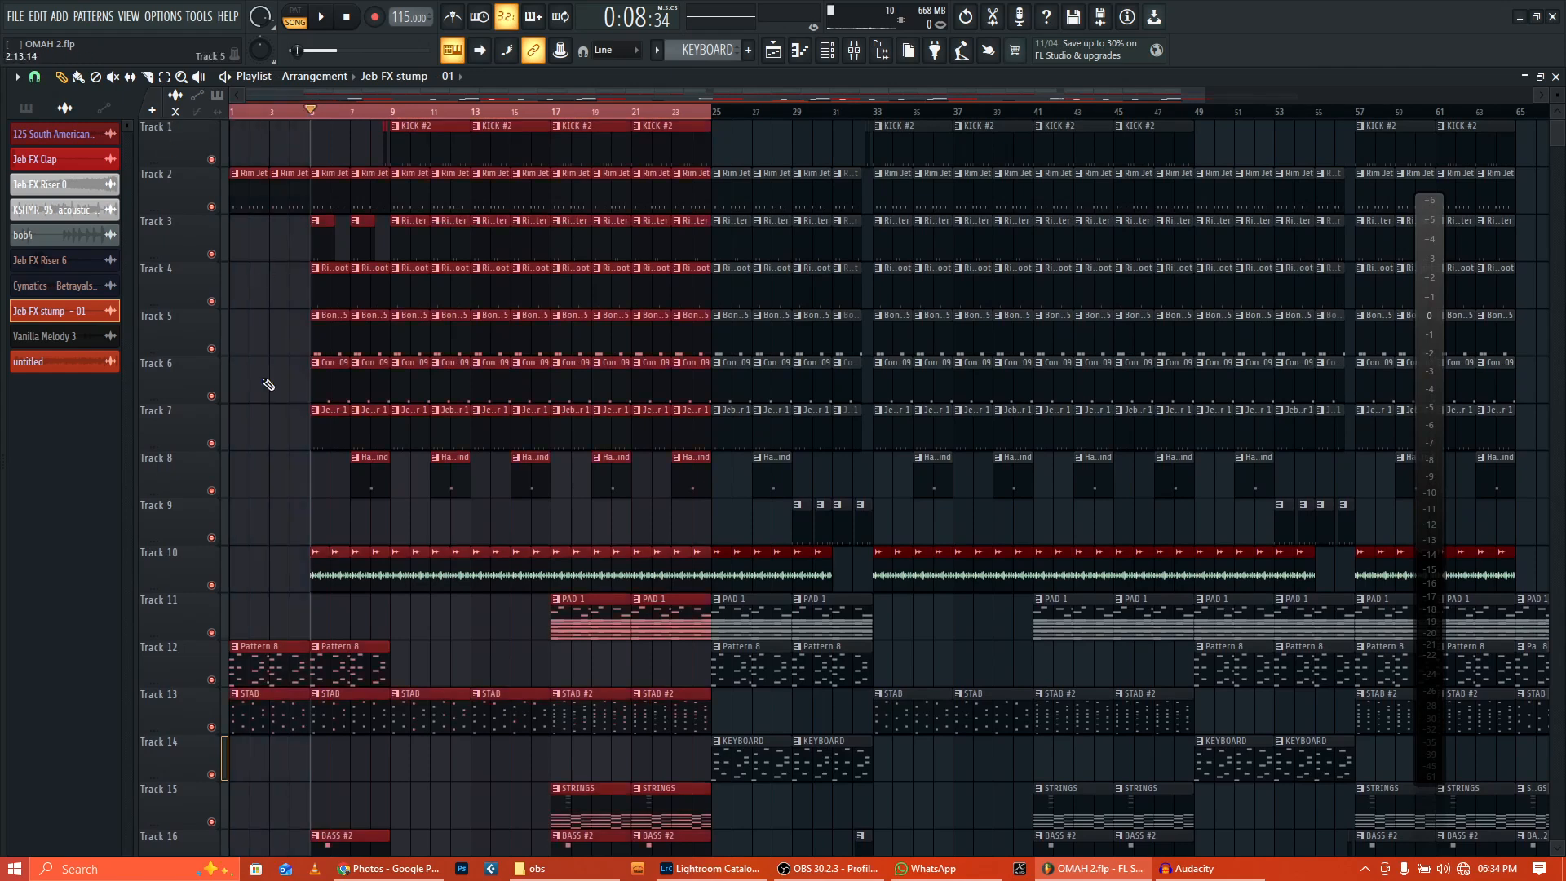
scroll(251, 440, "down", 3)
key("space")
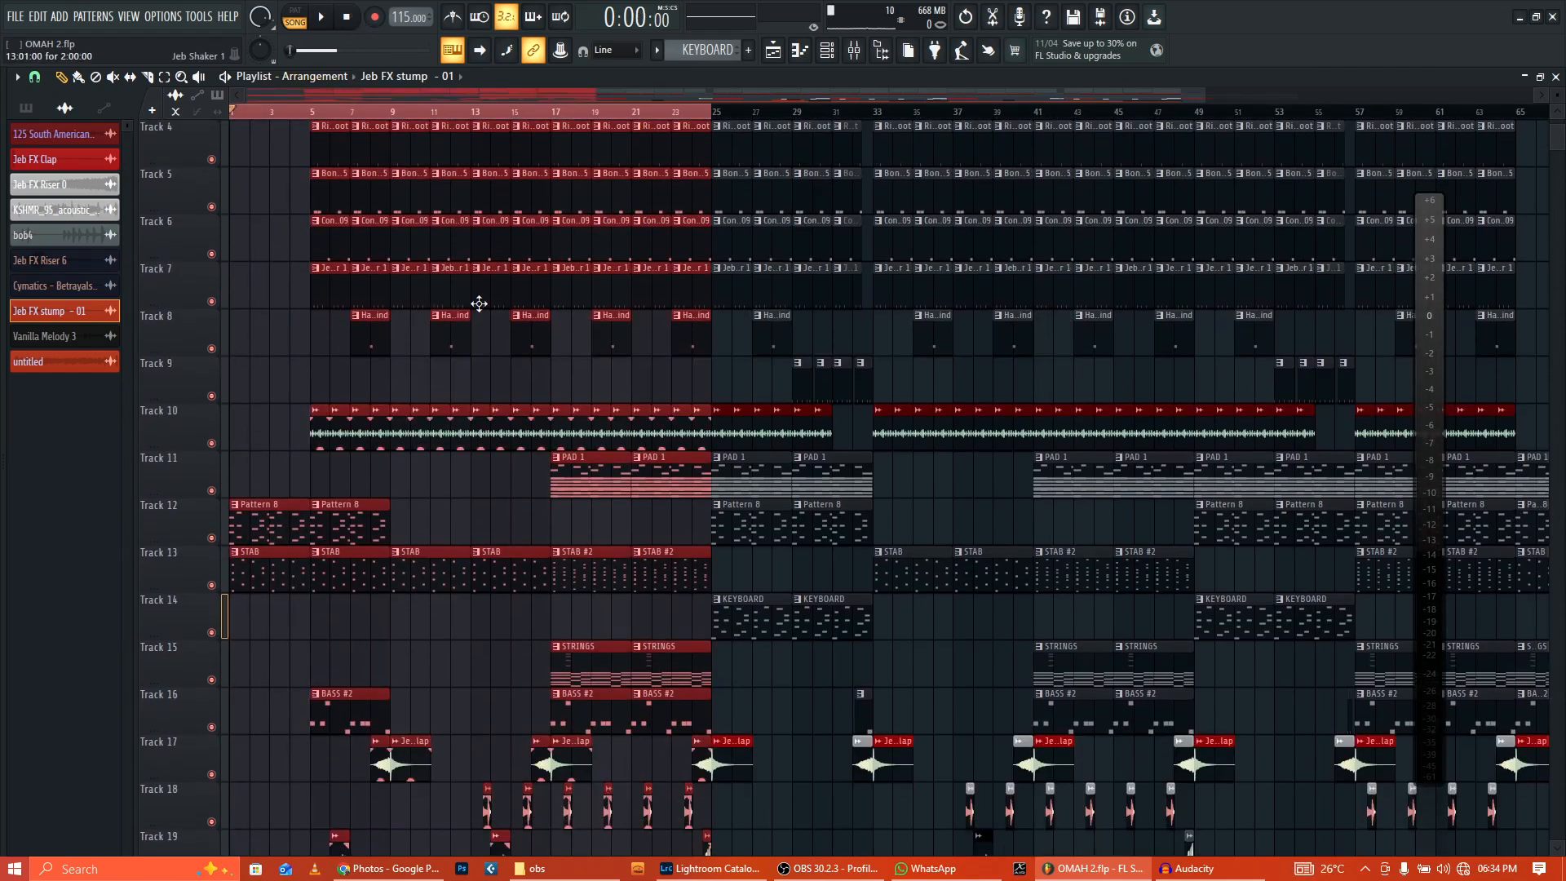
right_click(289, 369)
Step: Shrink the Playlist track height to fit more tracks, then play from the beginning
left_click_drag(1560, 94, 1560, 97)
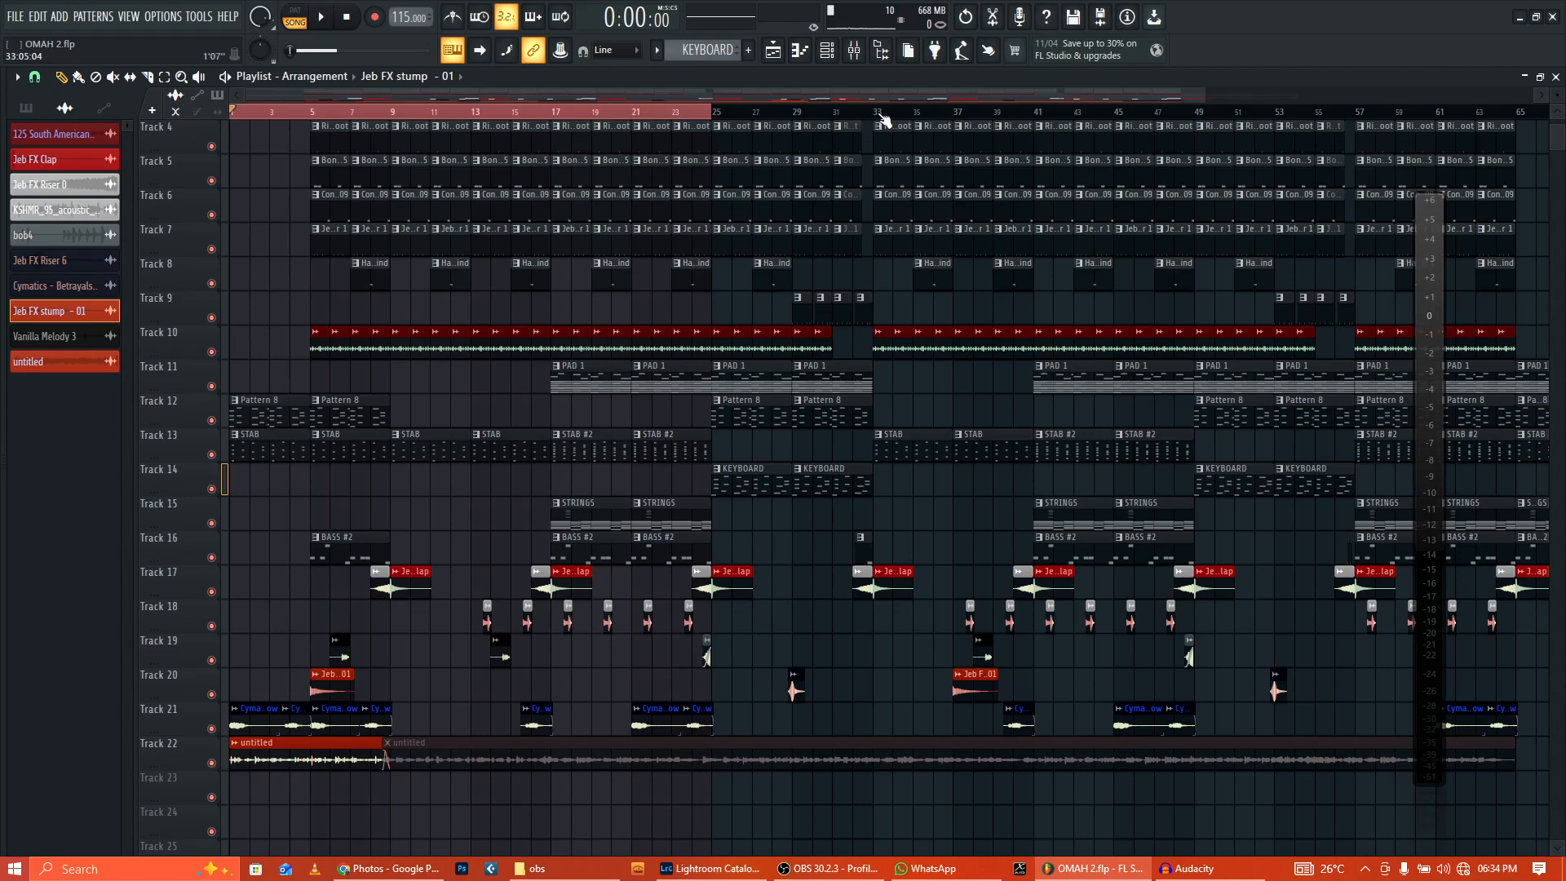
scroll(307, 339, "up", 3)
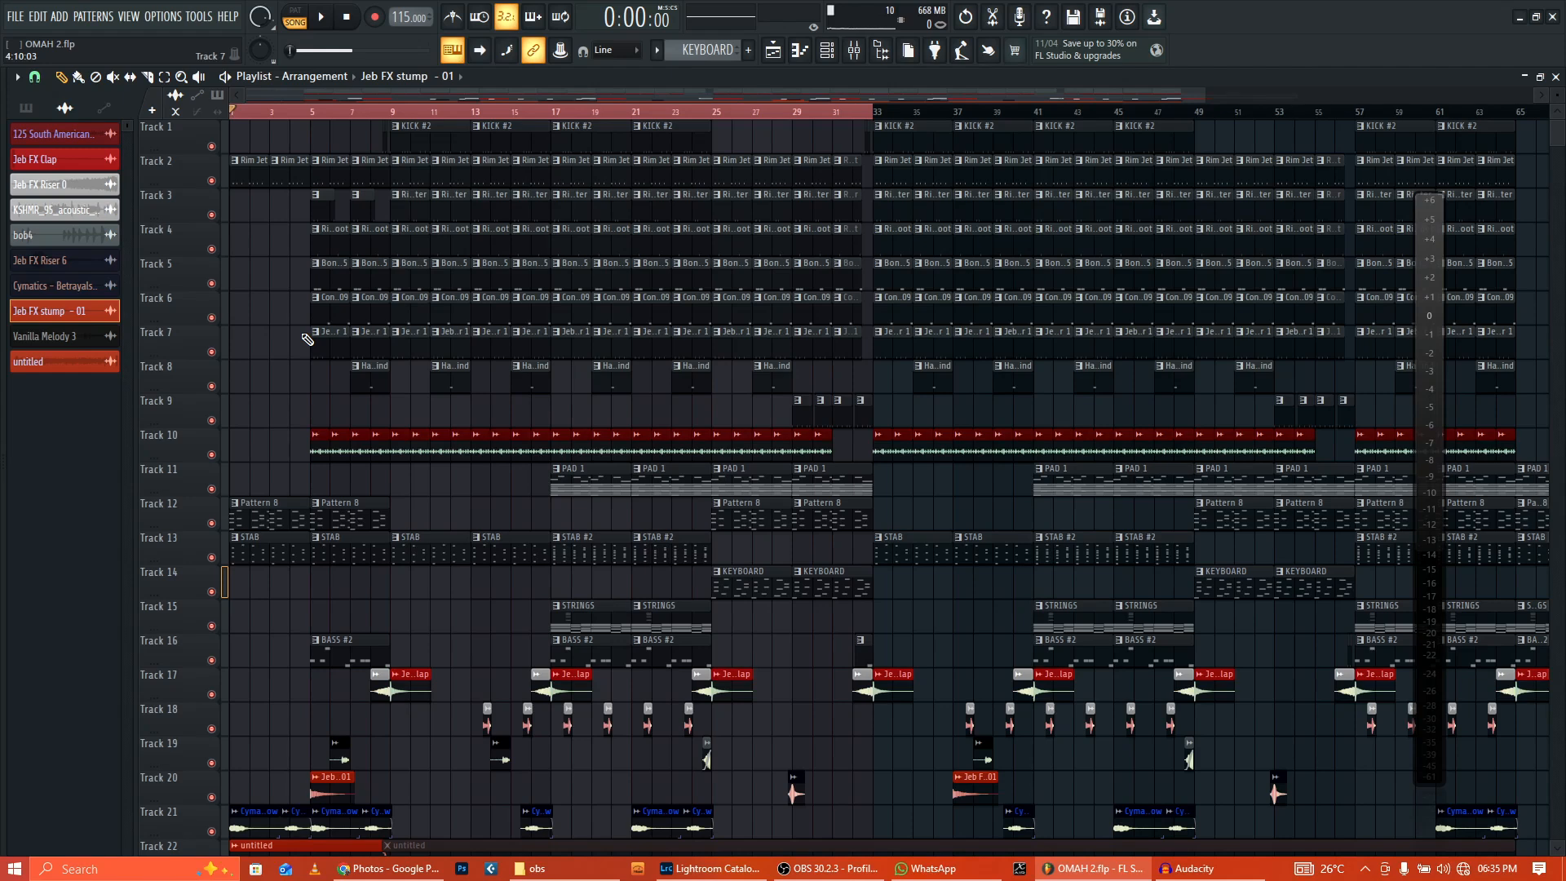
scroll(307, 324, "down", 1)
scroll(306, 324, "up", 1)
key("space")
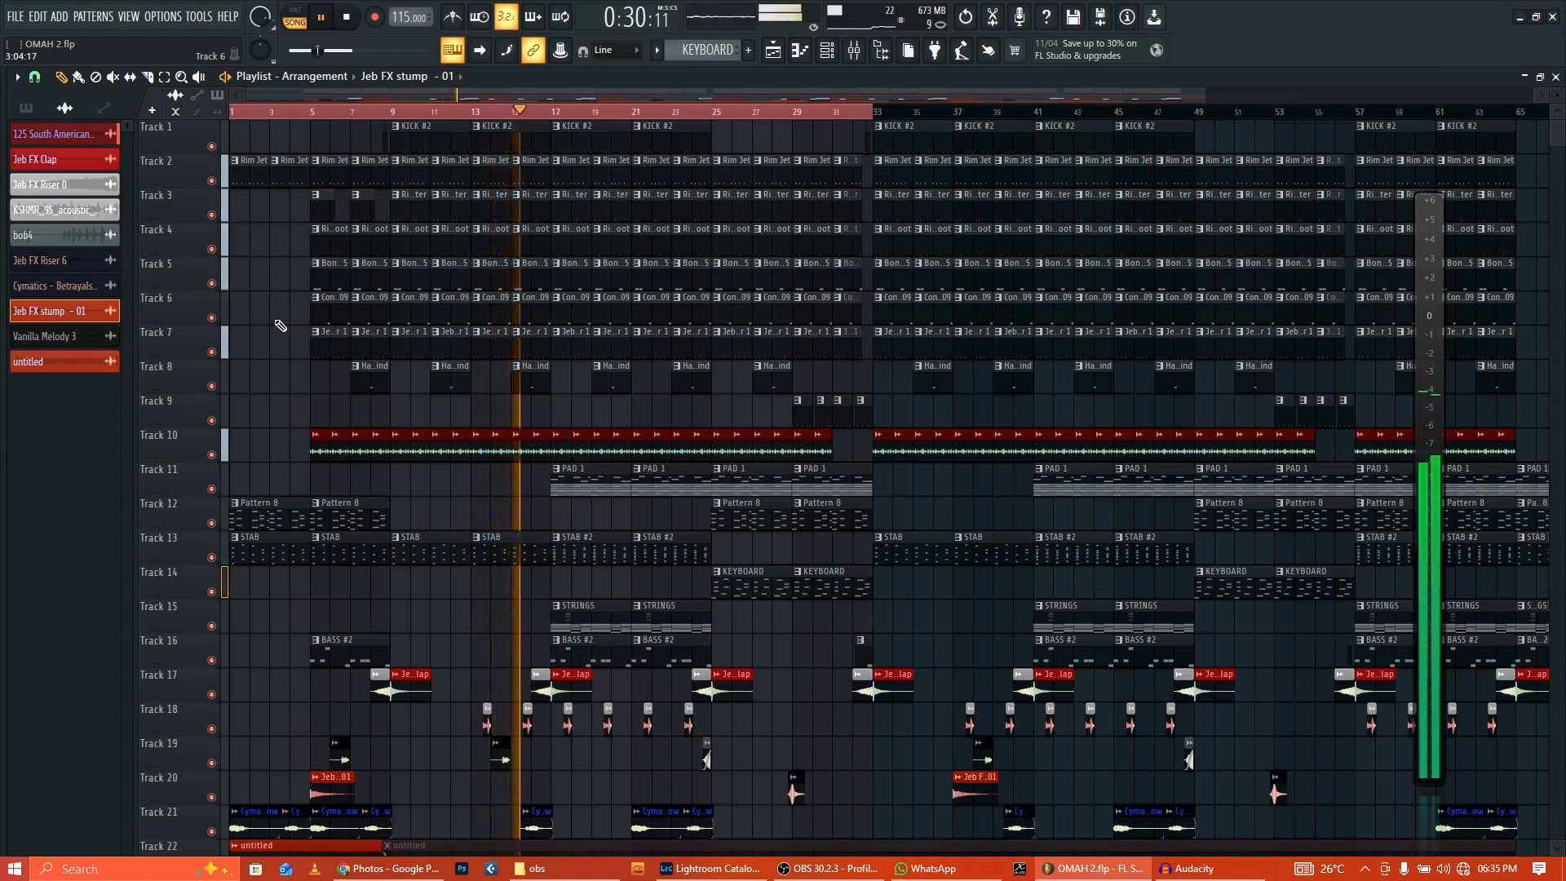
Step: During playback, unmute the greyed second 'untitled' audio clip on Track 22
scroll(461, 604, "down", 3)
scroll(462, 603, "down", 3)
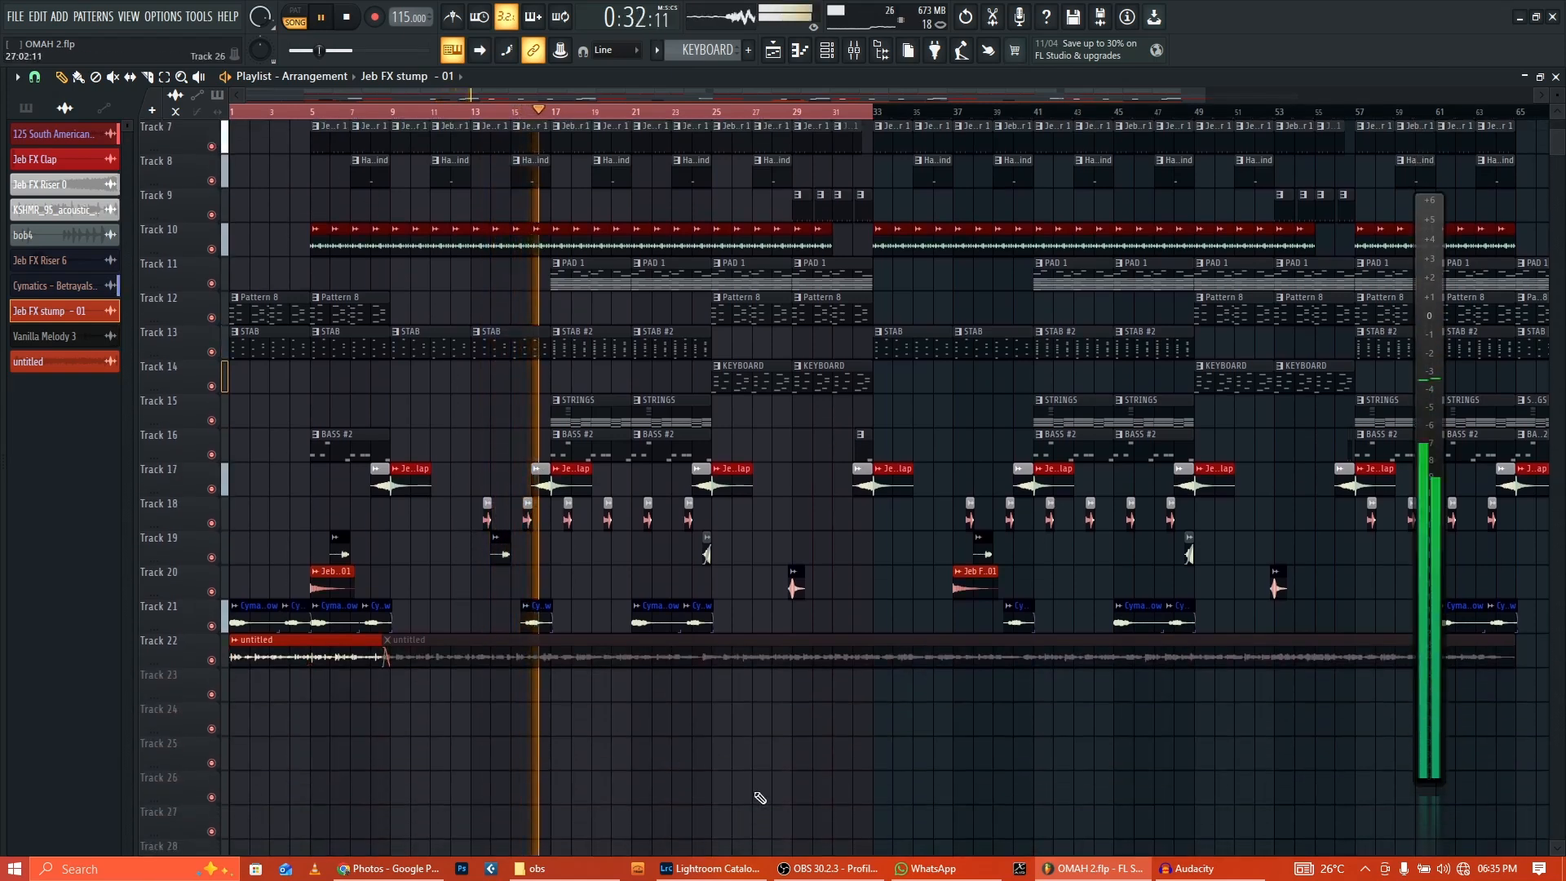
left_click(725, 643)
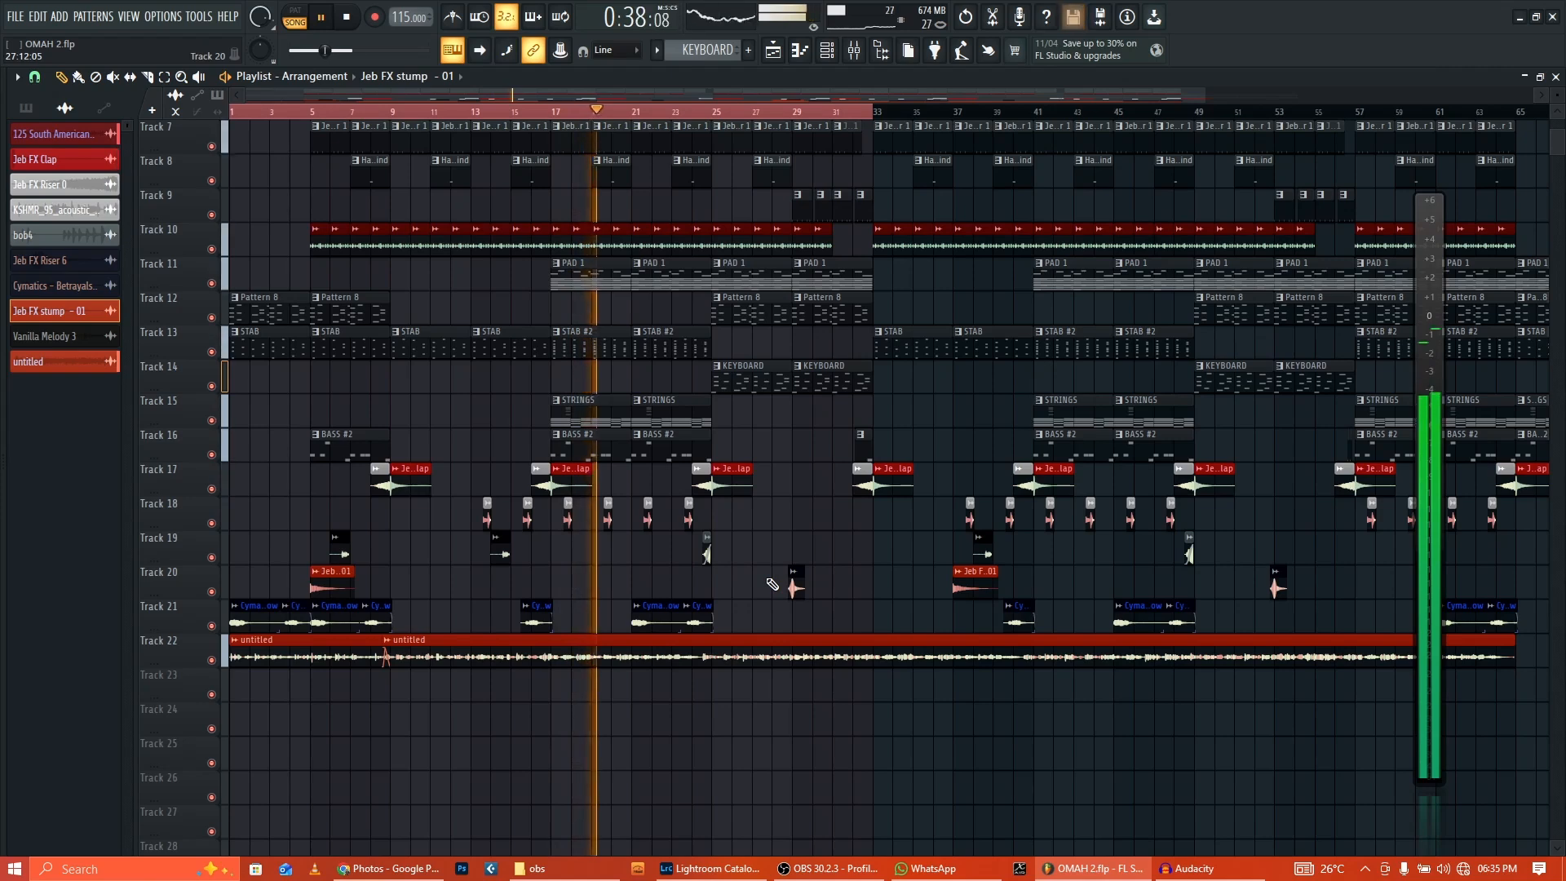
right_click(568, 647, "alt")
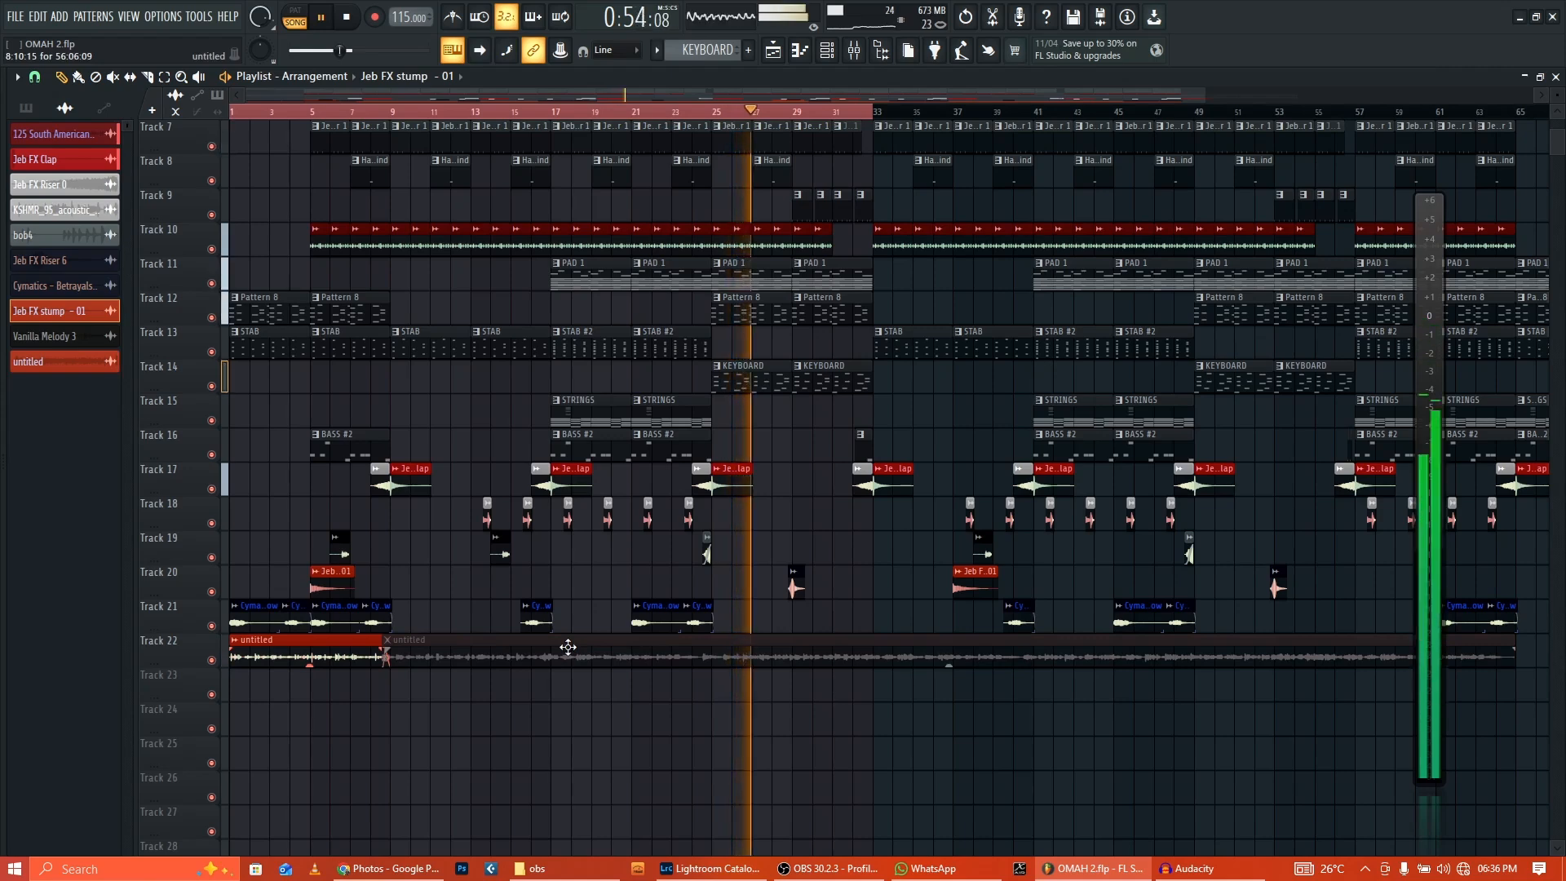
right_click(568, 647, "alt")
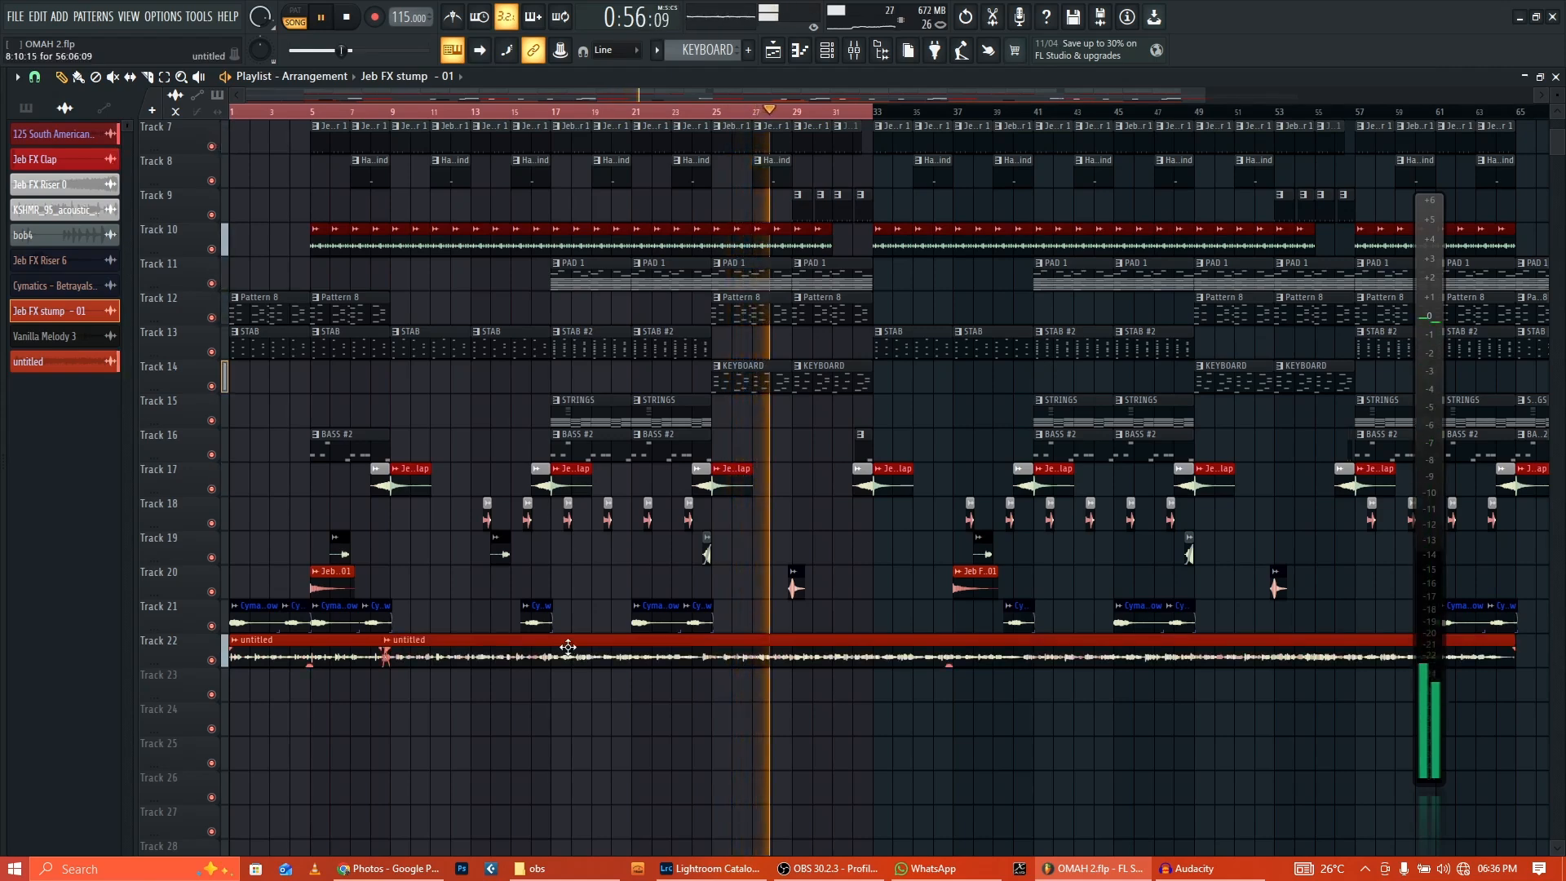
left_click(164, 78)
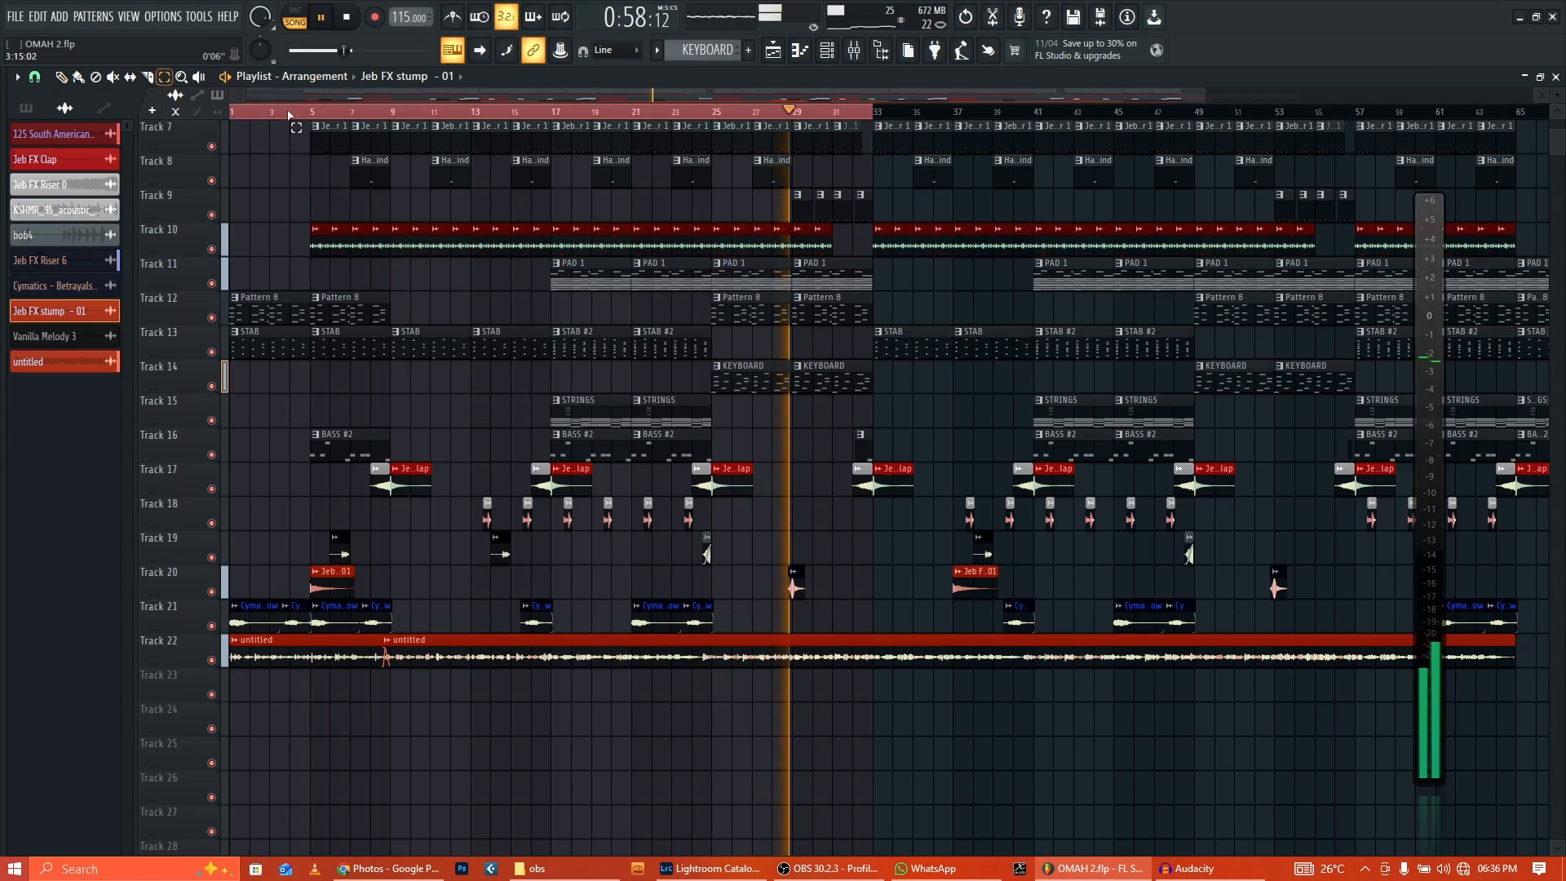
left_click(298, 128)
left_click(62, 78)
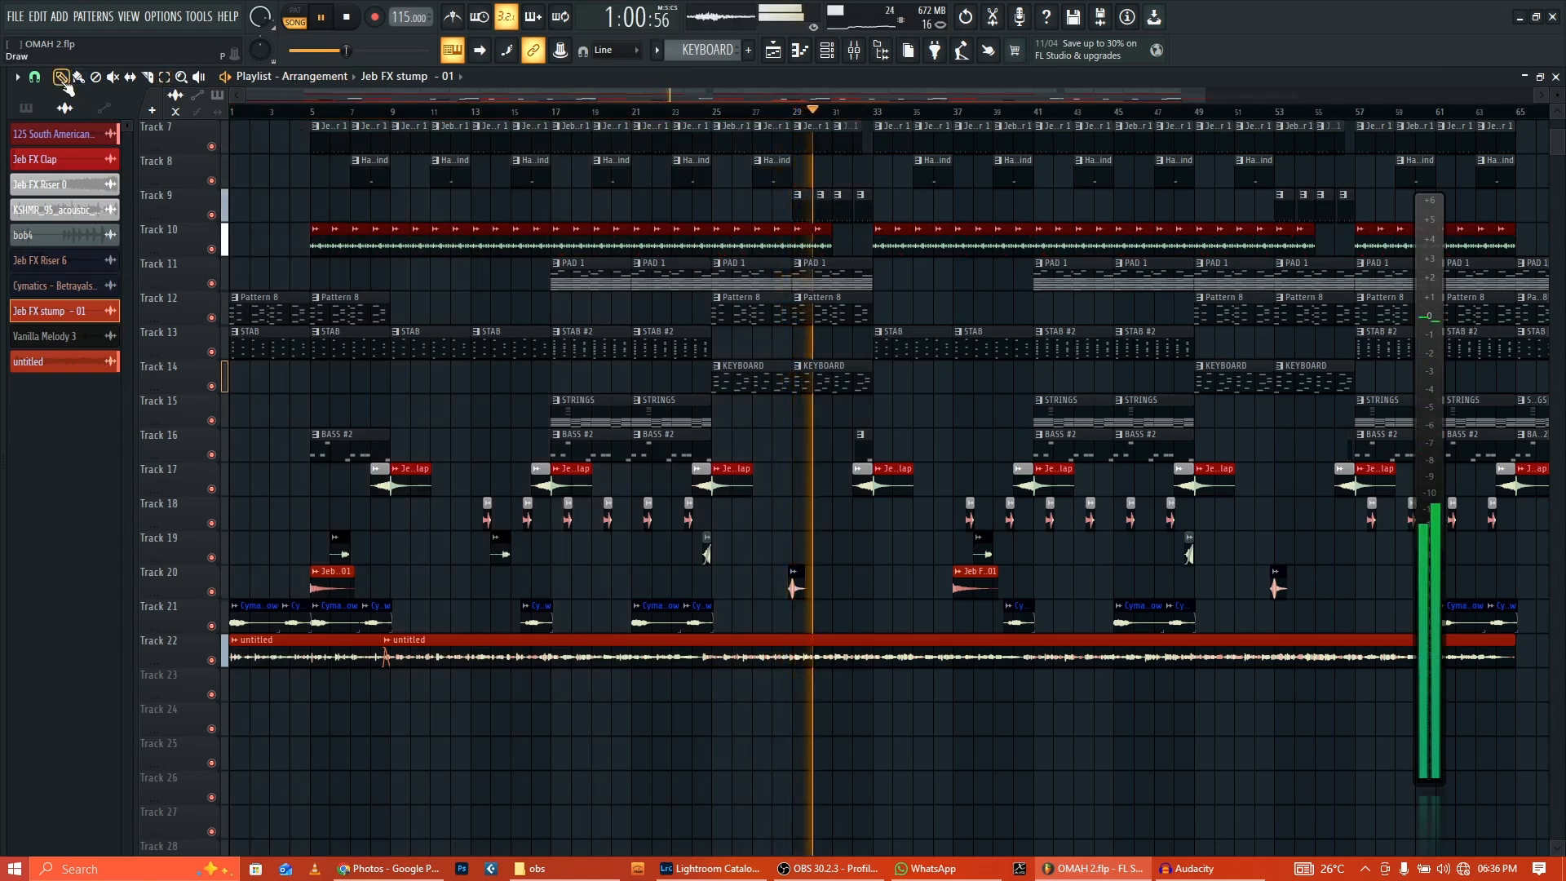
right_click(861, 652, "alt")
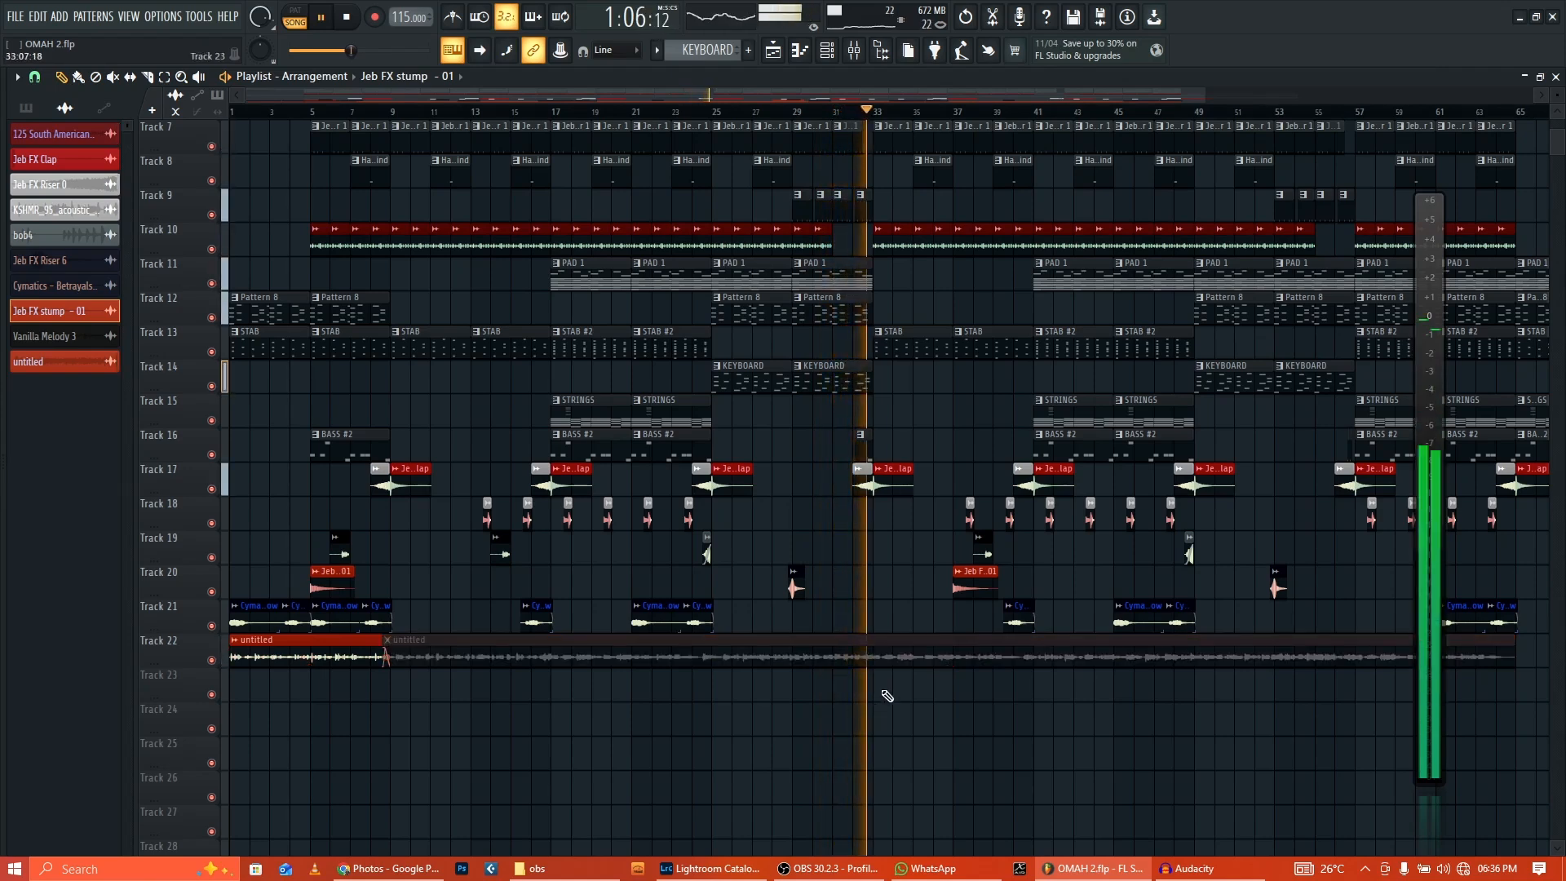
right_click(892, 659, "alt")
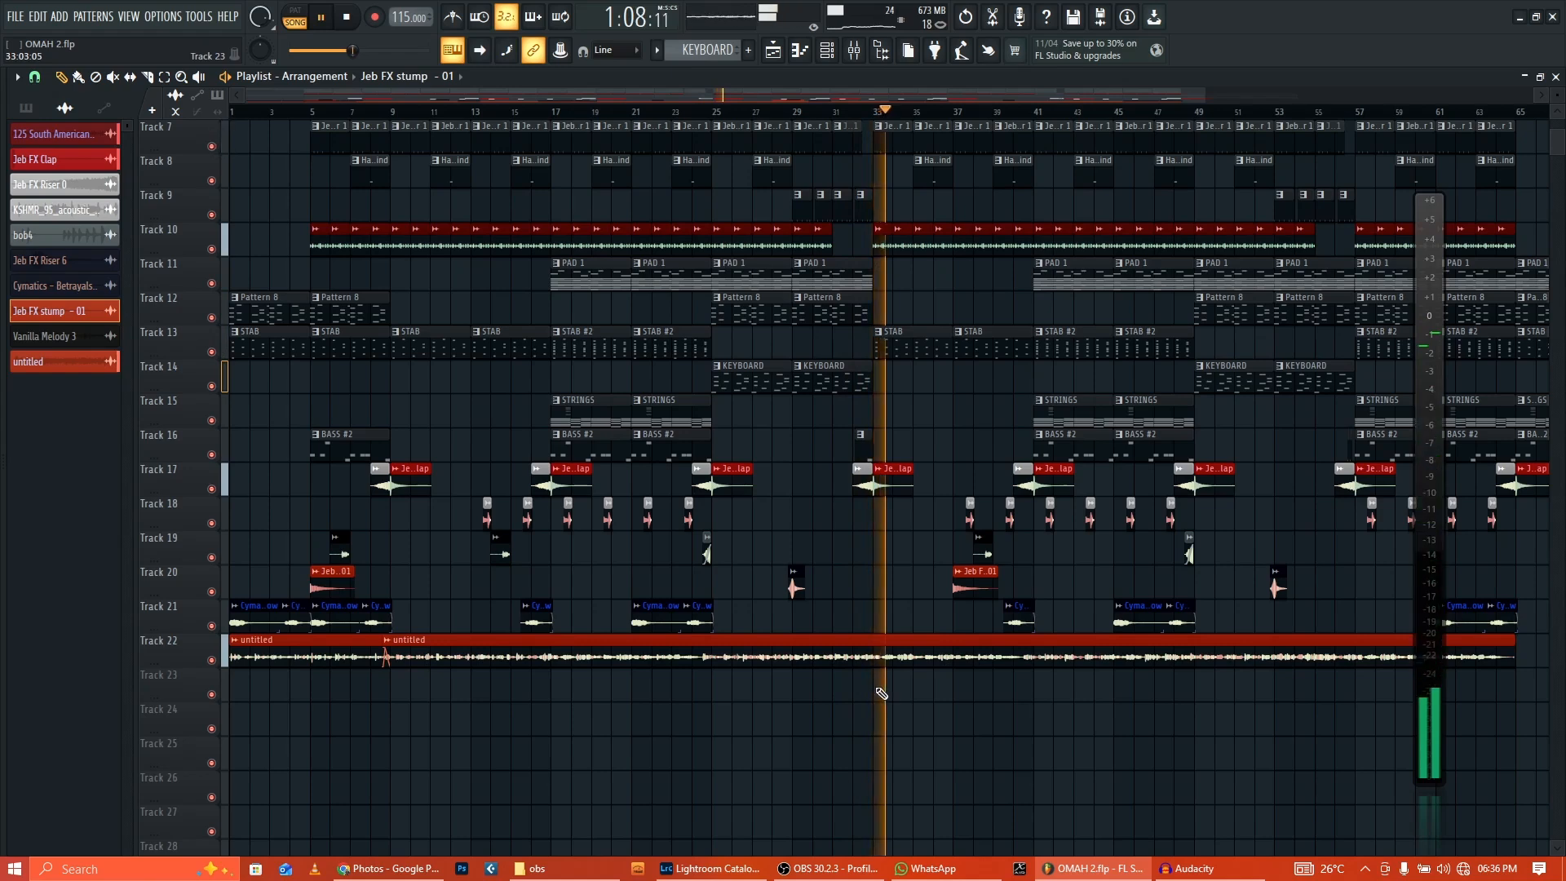
left_click_drag(824, 93, 865, 97)
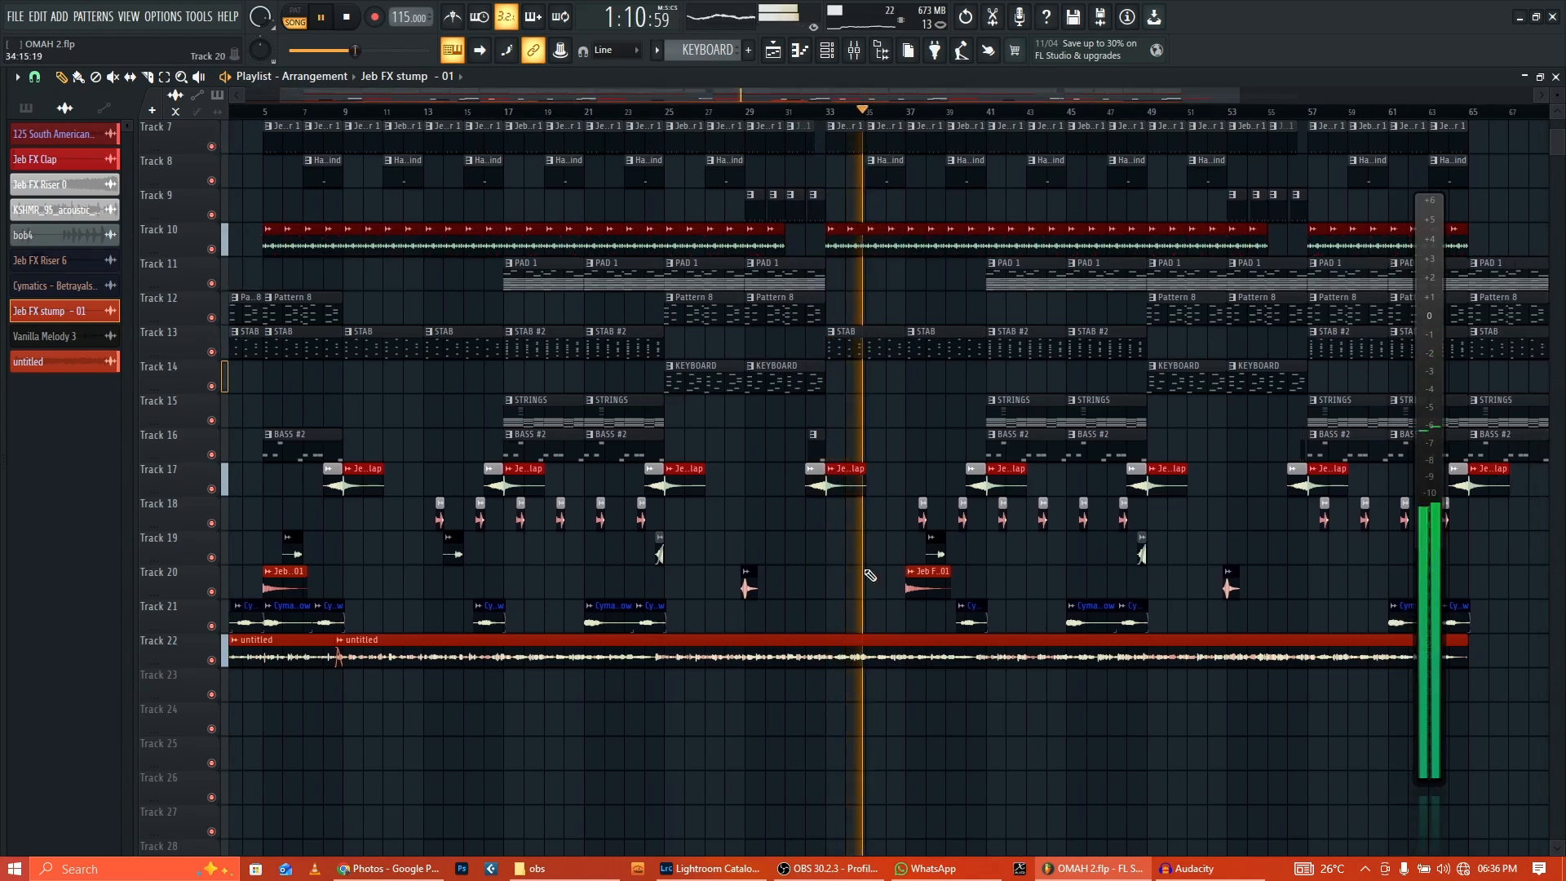
right_click(898, 659, "alt")
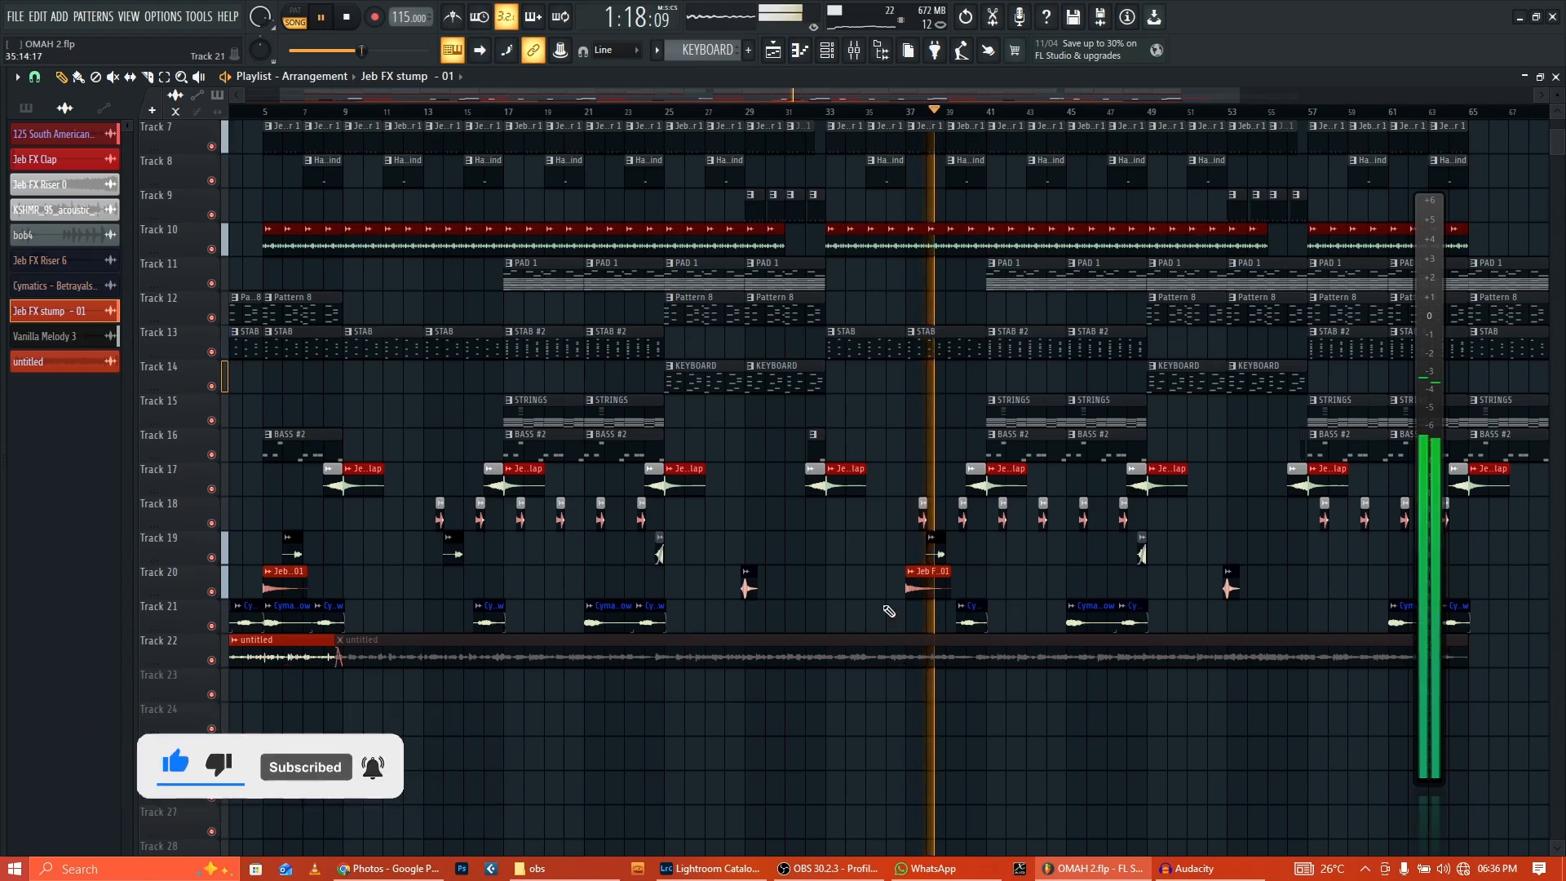
scroll(889, 610, "up", 6)
scroll(889, 610, "down", 7)
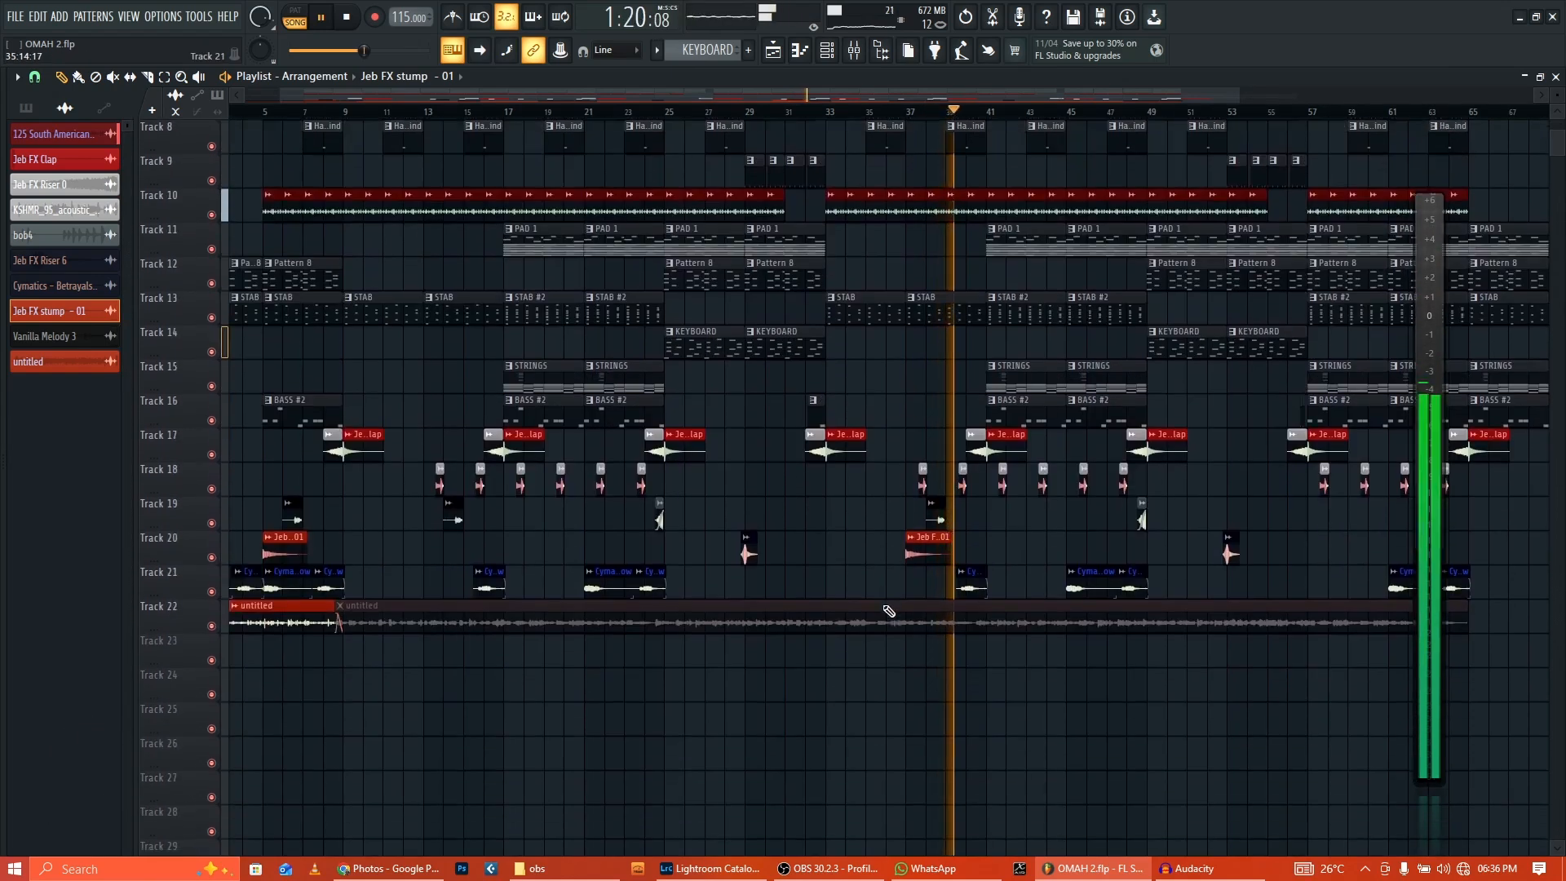
right_click(894, 624, "alt")
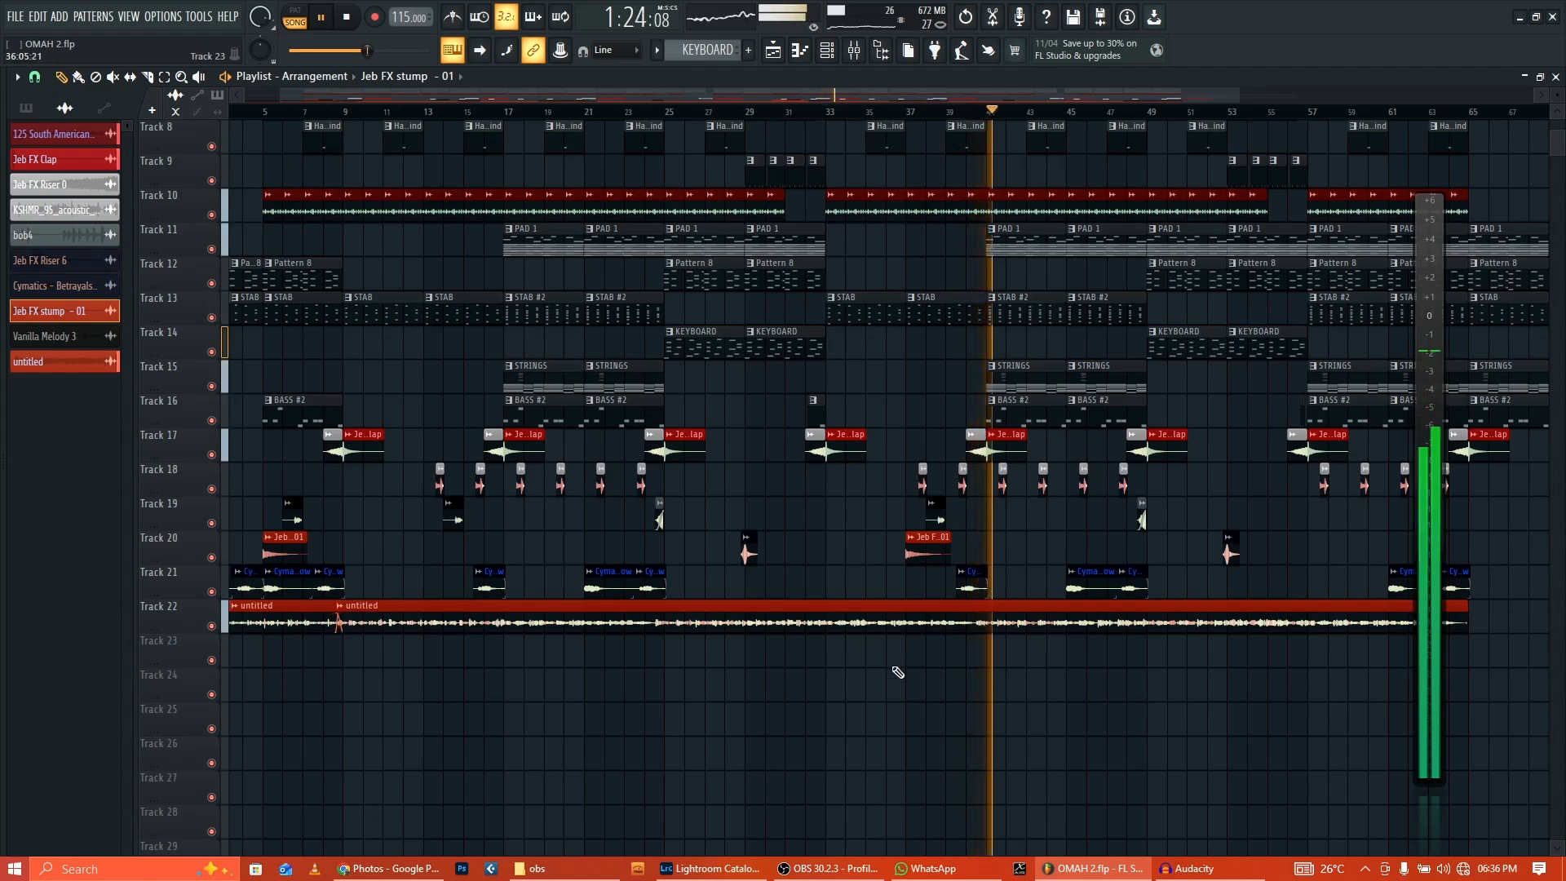
left_click_drag(726, 89, 827, 93)
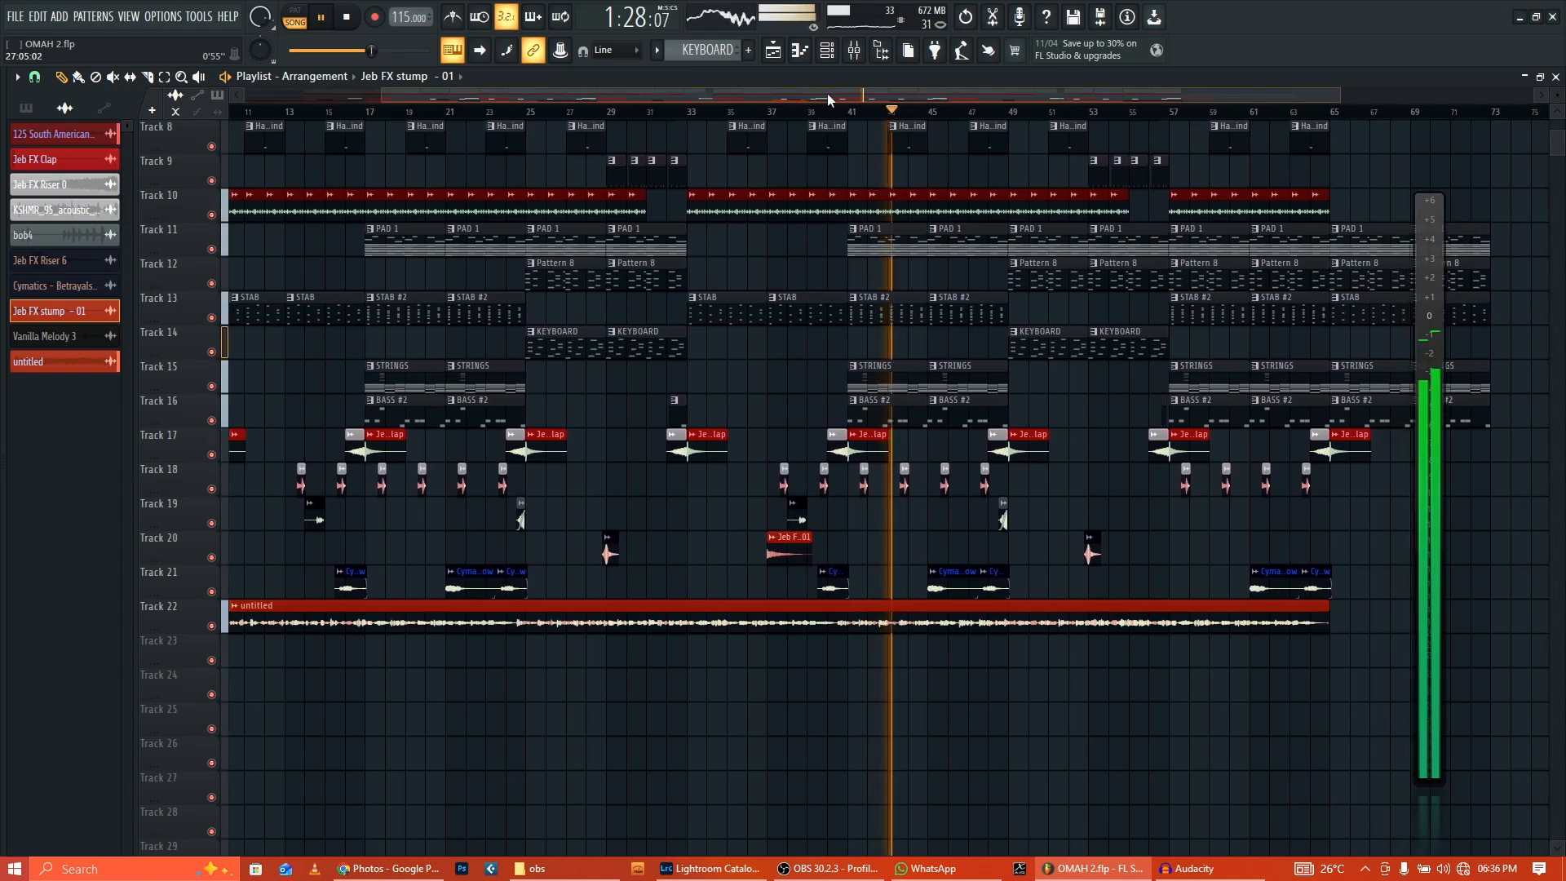